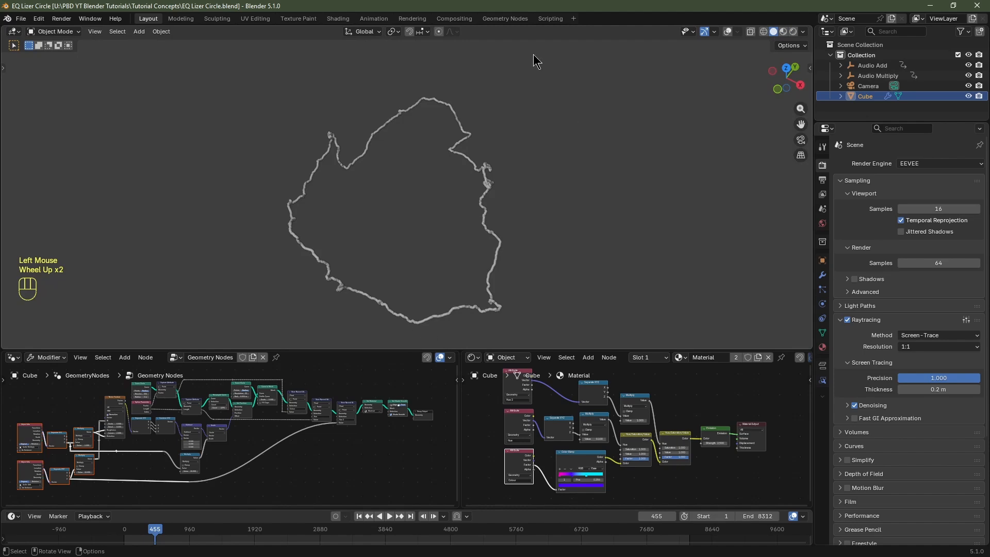
Show the finished audio visualiser in rendered shading through the scene camera
{"action": "key", "text": "z"}
{"action": "left_click", "coordinate": [466, 155]}
{"action": "key", "text": "KP_0"}
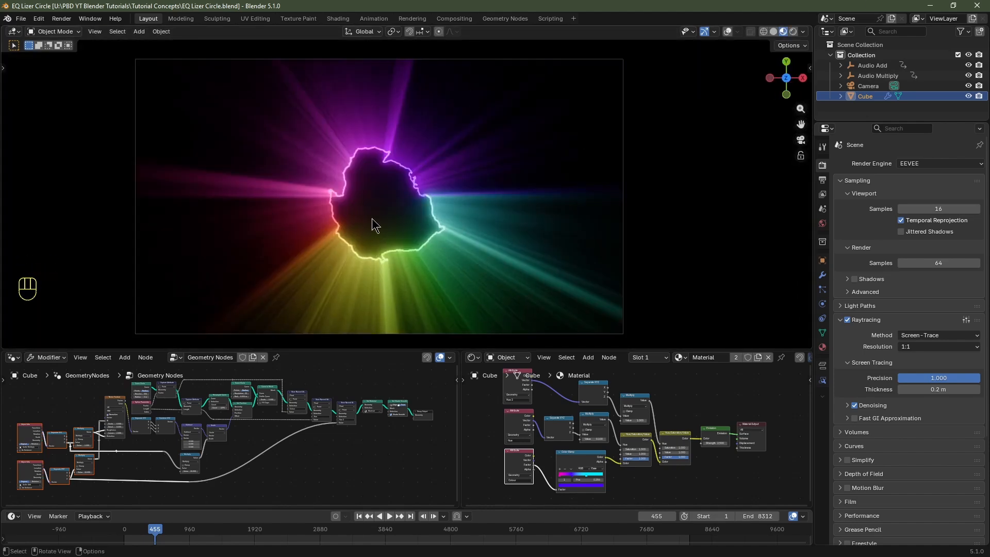
Enlarge the node editors and examine the geometry node tree from the Object Info nodes through to the Store Named Attribute nodes
{"action": "left_click_drag", "start_coordinate": [352, 350], "coordinate": [344, 287]}
{"action": "scroll", "coordinate": [314, 405], "scroll_direction": "up", "scroll_amount": 6}
{"action": "middle_click_drag", "start_coordinate": [242, 420], "coordinate": [437, 424]}
{"action": "mouse_move", "coordinate": [195, 441]}
{"action": "middle_mouse_down"}
{"action": "mouse_move", "coordinate": [310, 379]}
{"action": "mouse_move", "coordinate": [312, 406]}
{"action": "middle_mouse_up"}
{"action": "left_click_drag", "start_coordinate": [43, 354], "coordinate": [96, 455]}
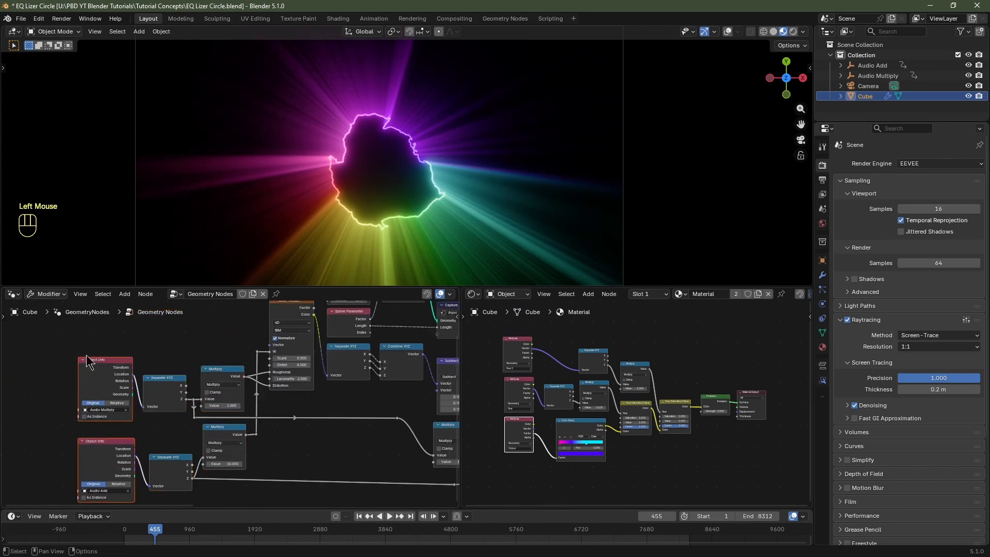
{"action": "middle_click_drag", "start_coordinate": [378, 423], "coordinate": [290, 484]}
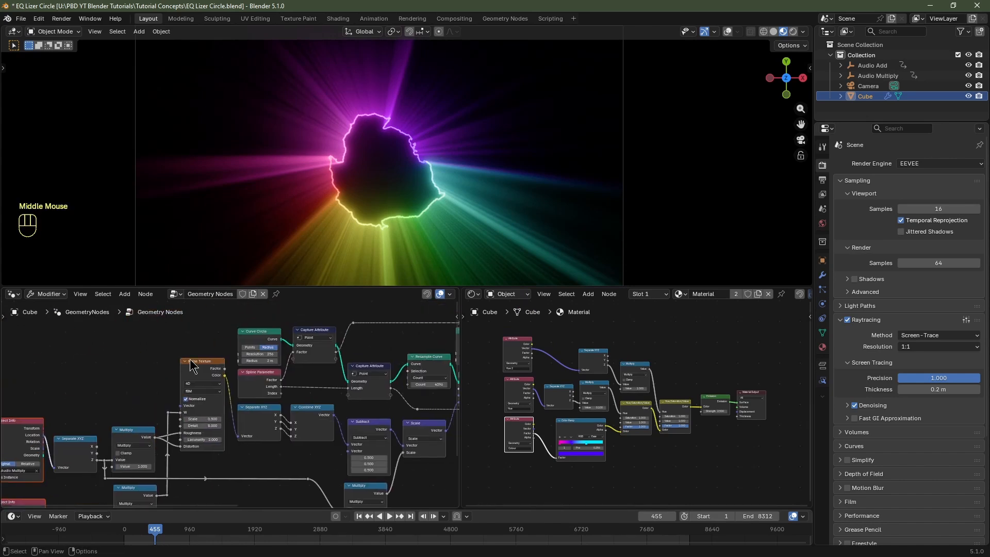
{"action": "left_click", "coordinate": [203, 371]}
{"action": "middle_click_drag", "start_coordinate": [349, 444], "coordinate": [165, 345]}
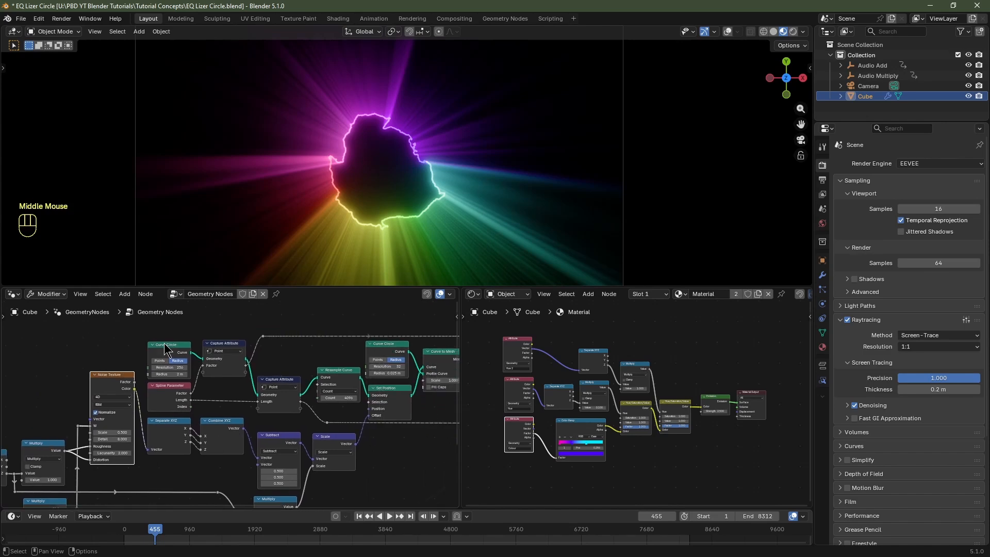
{"action": "left_click", "coordinate": [166, 348]}
{"action": "middle_click_drag", "start_coordinate": [356, 431], "coordinate": [290, 437]}
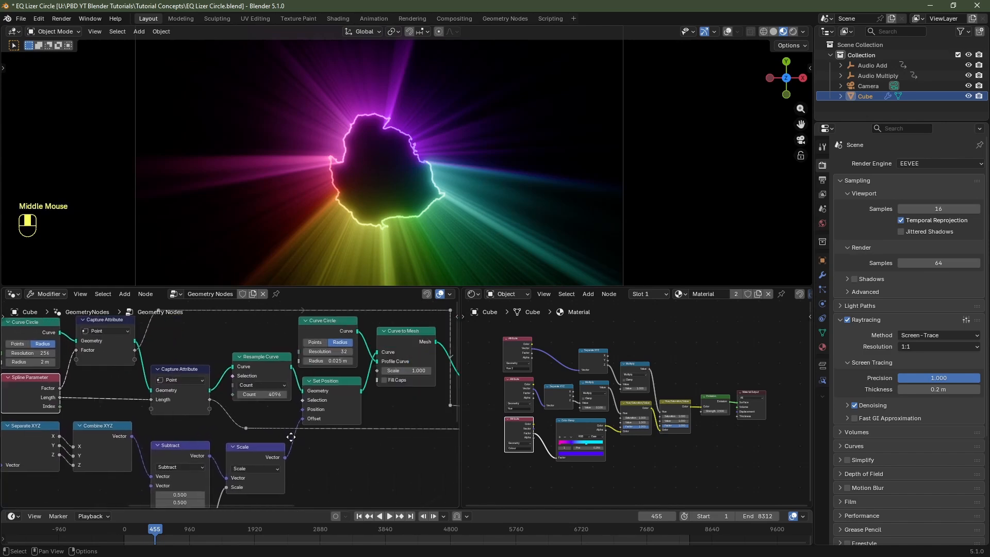
{"action": "middle_click_drag", "start_coordinate": [290, 438], "coordinate": [23, 439]}
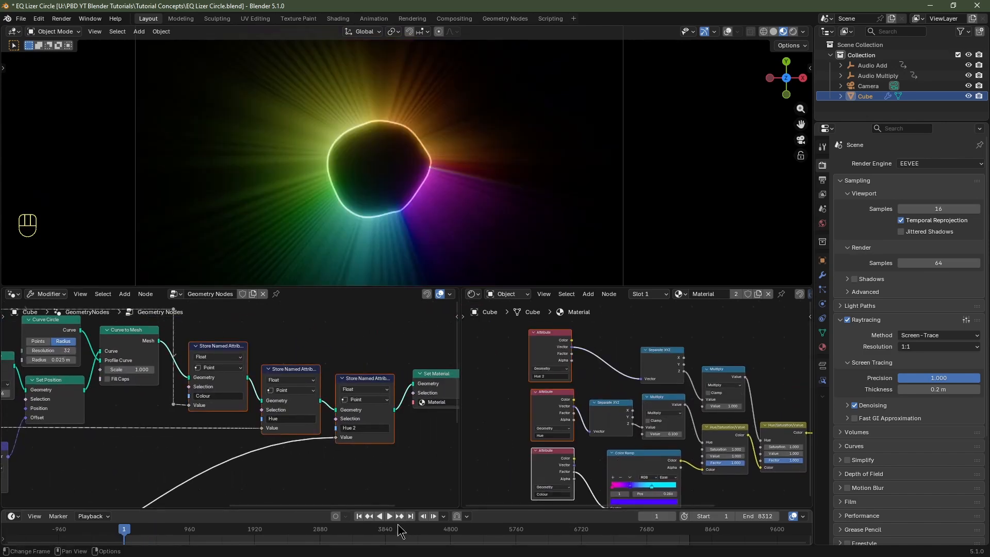
Play the visualiser animation from about frame 4046, then stop playback
{"action": "left_click", "coordinate": [399, 531]}
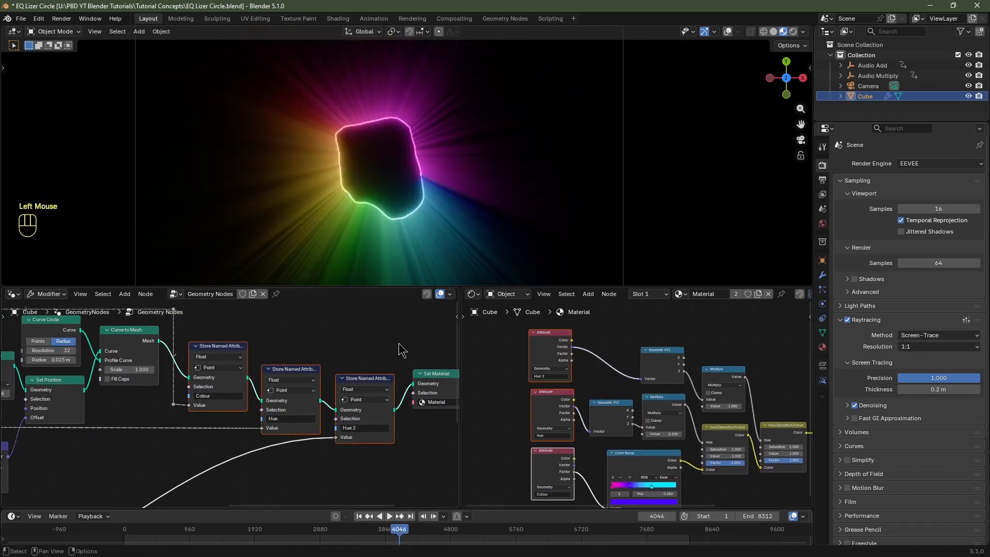
{"action": "key", "text": "space"}
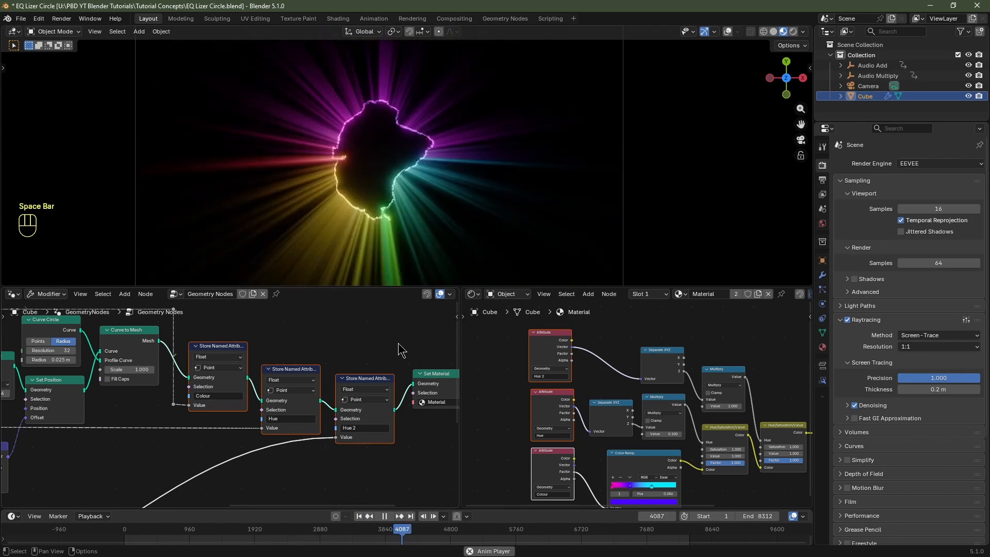
{"action": "key", "text": "space"}
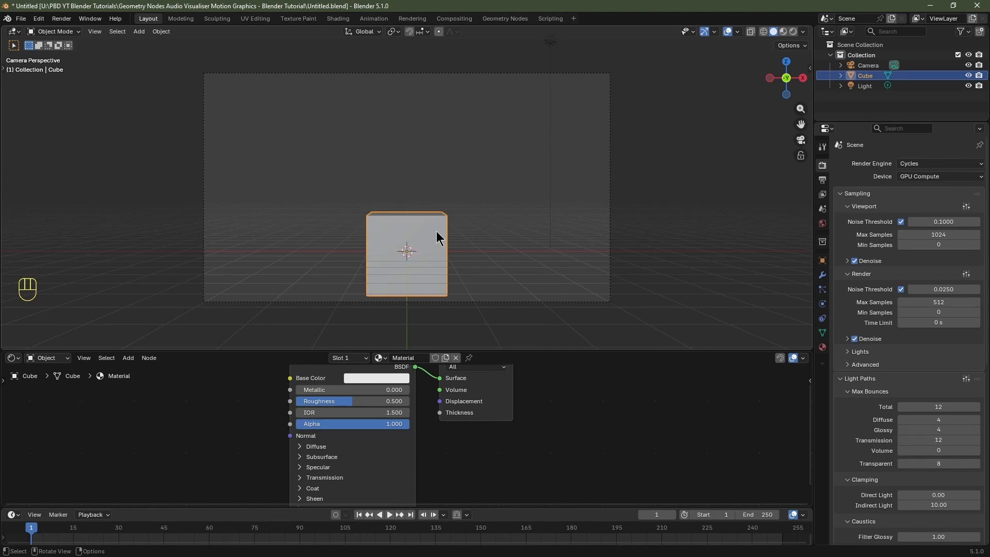
Switch the lower area to the Geometry Node Editor and create a node tree named "Level Up" on the cube
{"action": "left_click", "coordinate": [13, 358]}
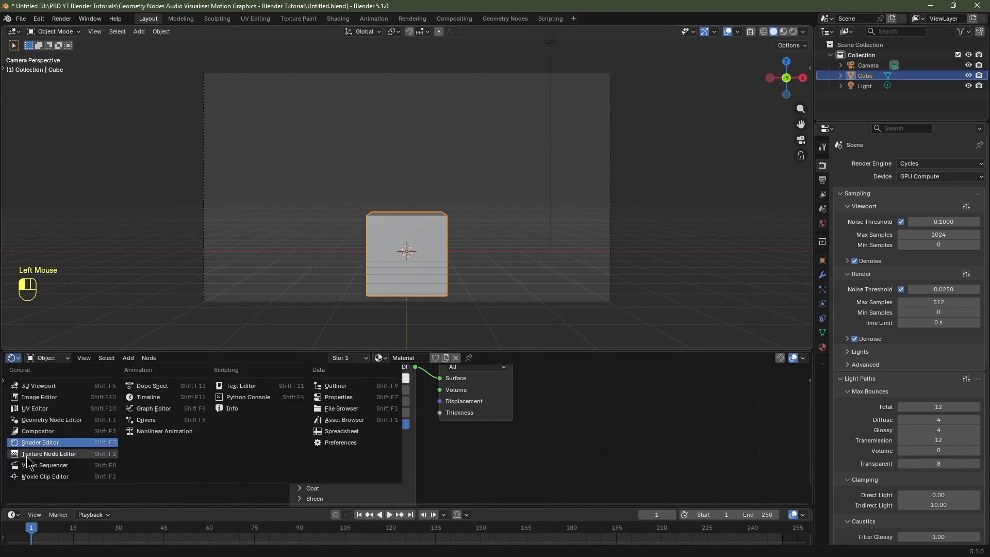
{"action": "left_click", "coordinate": [40, 420]}
{"action": "left_click", "coordinate": [412, 358]}
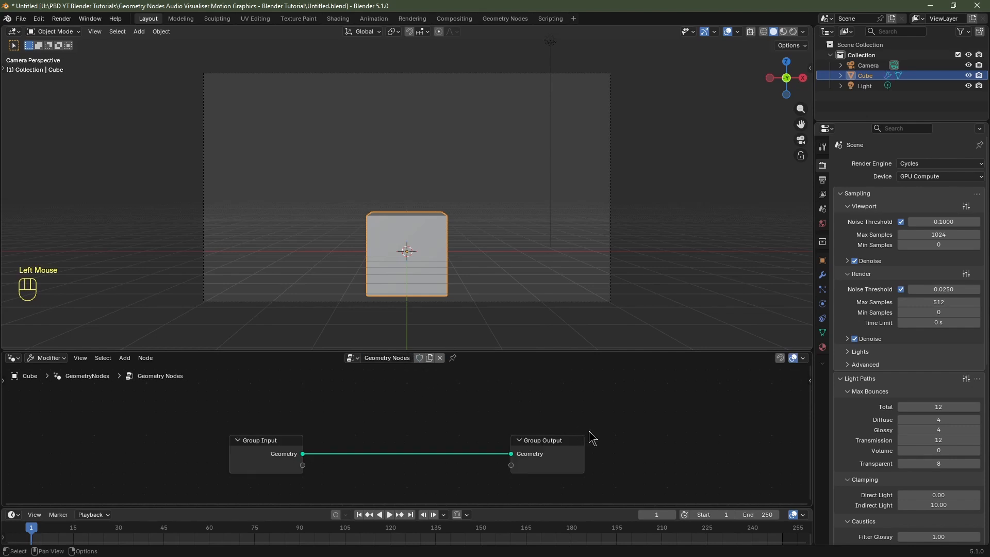
{"action": "double_click", "coordinate": [402, 358]}
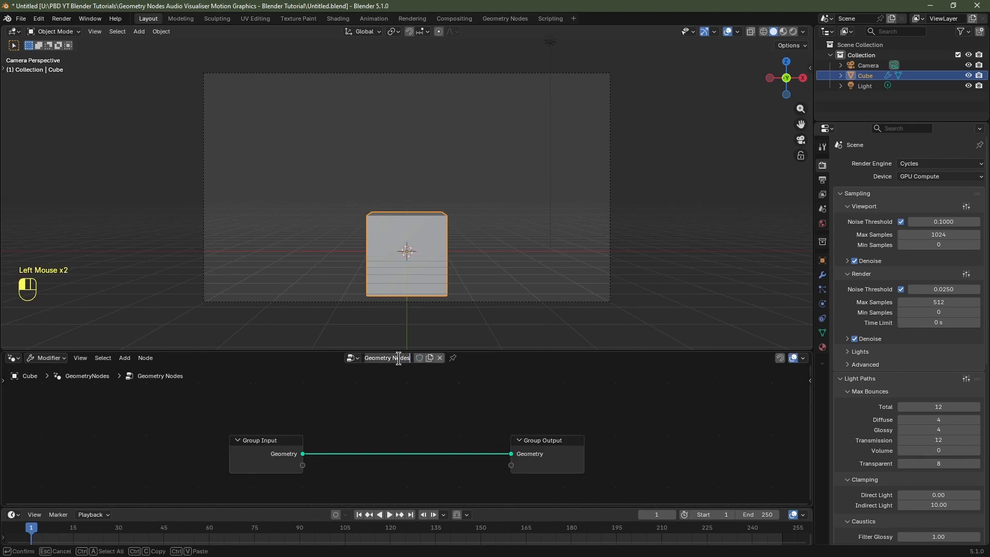
{"action": "type", "text": "Level Up"}
{"action": "key", "text": "Return"}
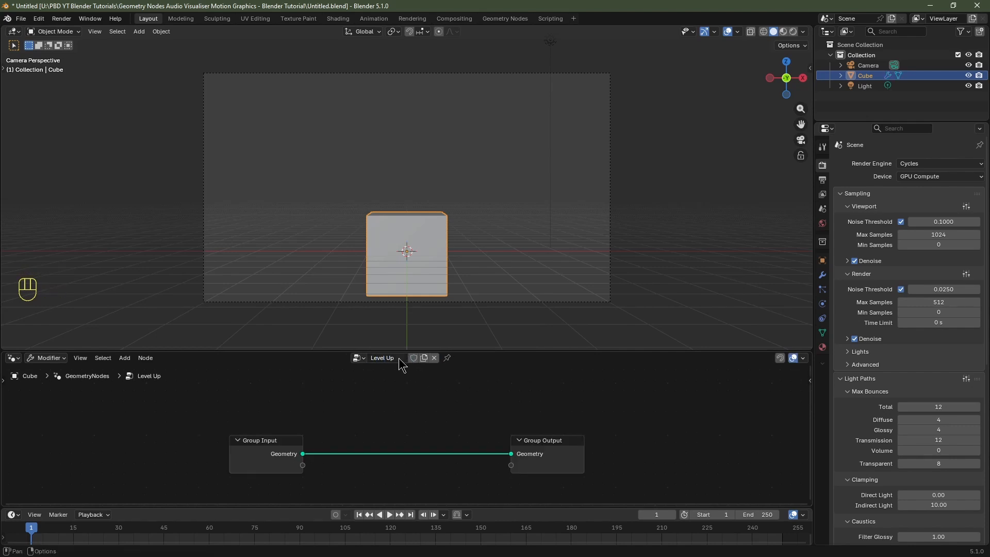
Replace the Group Input node with a Curve Circle node and connect its curve to the Group Output geometry
{"action": "left_click", "coordinate": [276, 458]}
{"action": "key", "text": "Delete"}
{"action": "key", "text": "shift+a"}
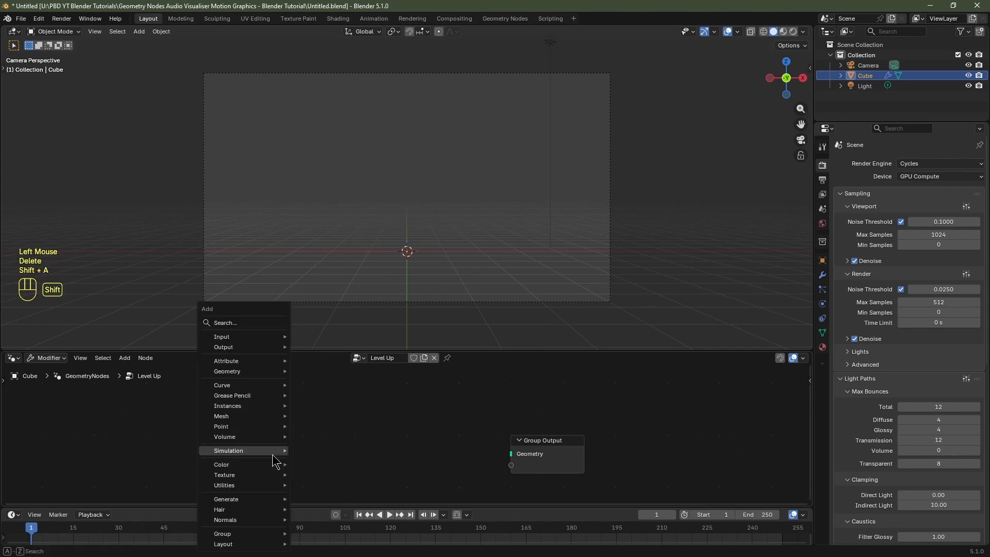
{"action": "type", "text": "curve ci"}
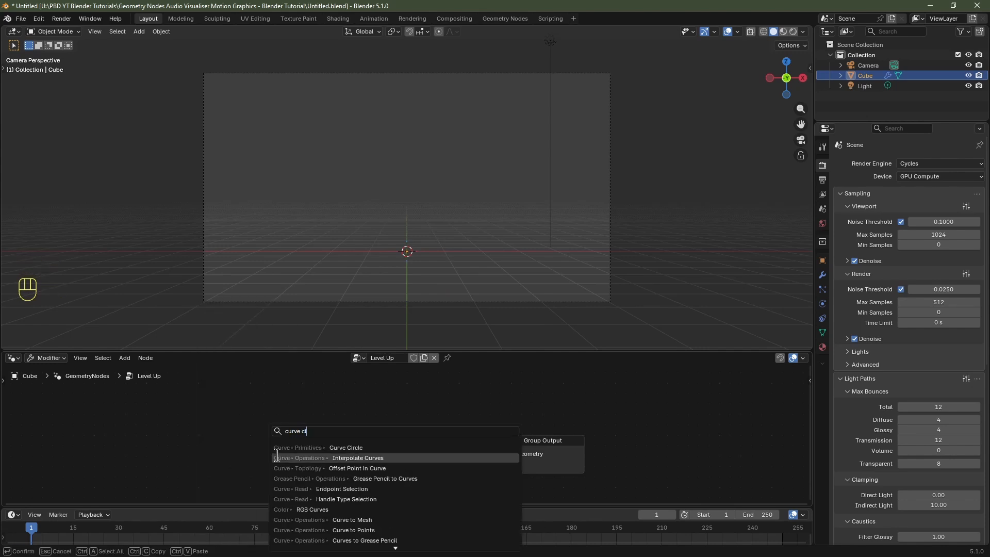
{"action": "key", "text": "Return"}
{"action": "left_click", "coordinate": [229, 416]}
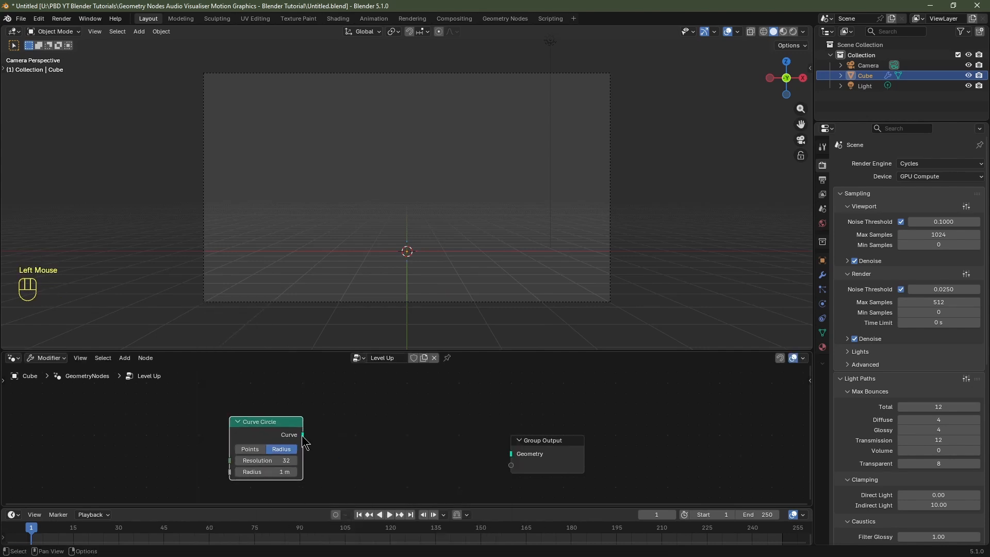
{"action": "left_click_drag", "start_coordinate": [303, 435], "coordinate": [594, 433]}
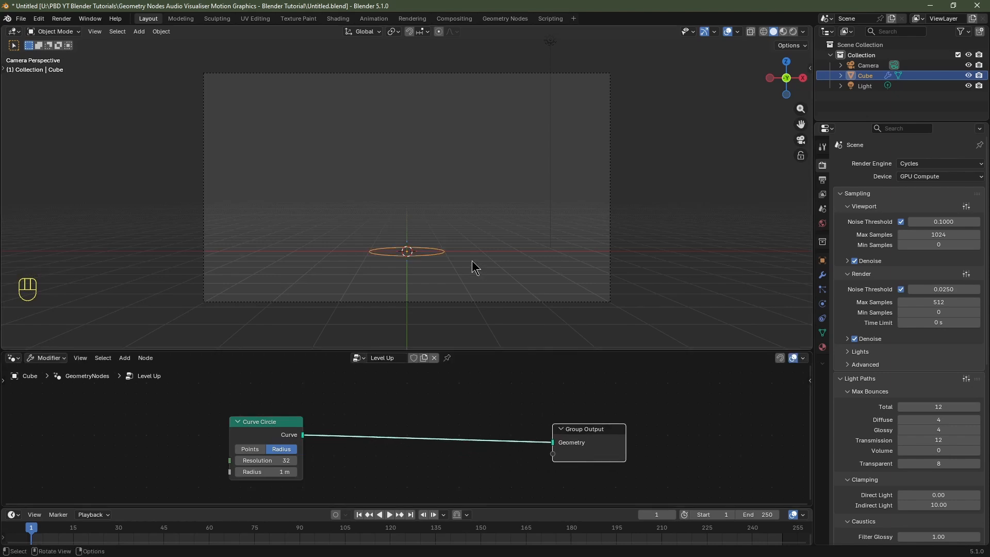
Align the camera to a top view framing the circle
{"action": "key", "text": "KP_7"}
{"action": "scroll", "coordinate": [475, 268], "scroll_direction": "down", "scroll_amount": 1}
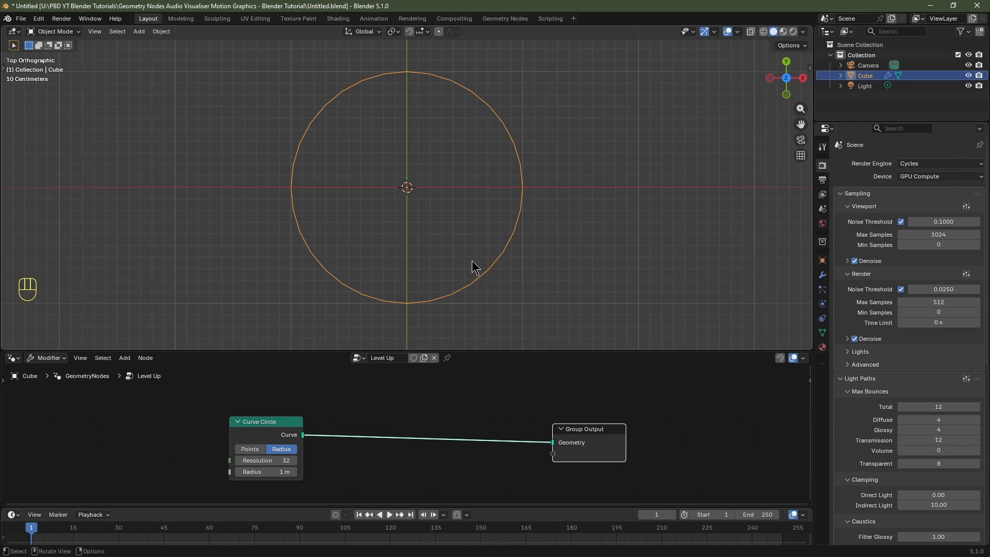
{"action": "key", "text": "ctrl+alt+KP_0"}
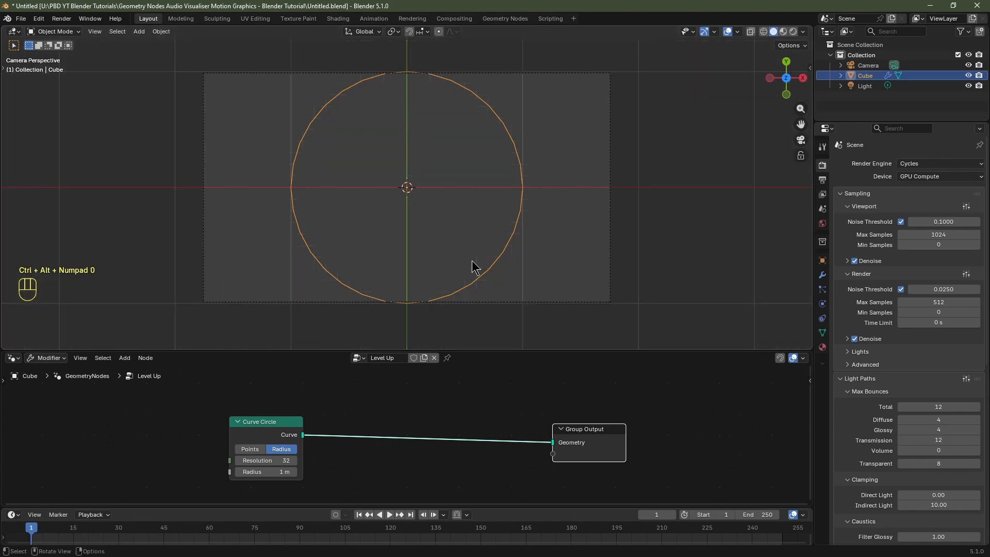
Set the camera's Z location to 8 m
{"action": "left_click", "coordinate": [569, 73]}
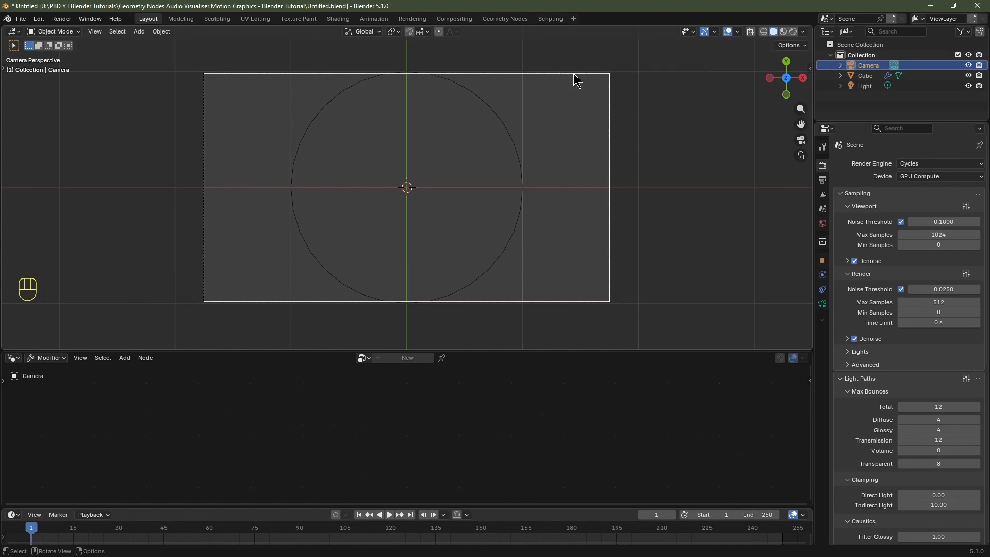
{"action": "left_click", "coordinate": [823, 261]}
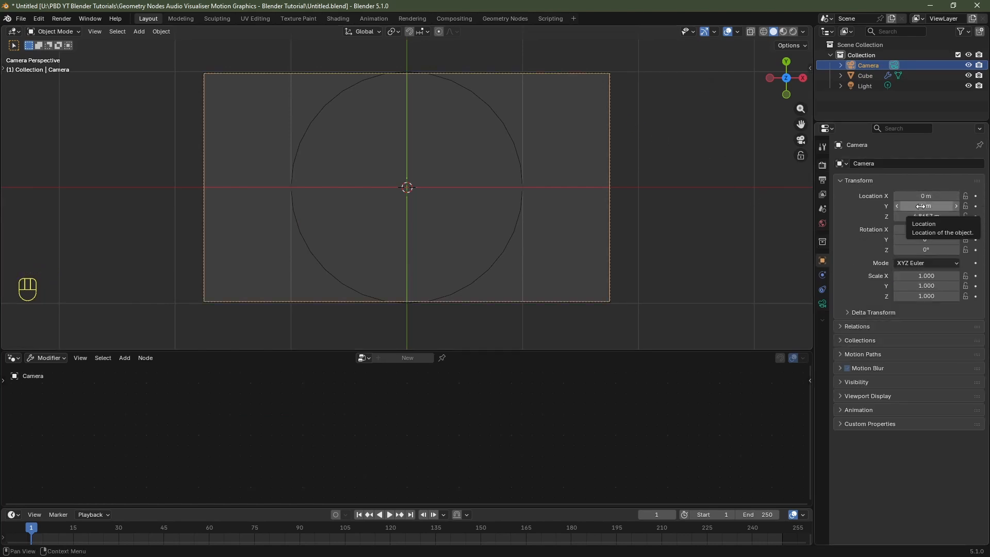
{"action": "left_click", "coordinate": [900, 213]}
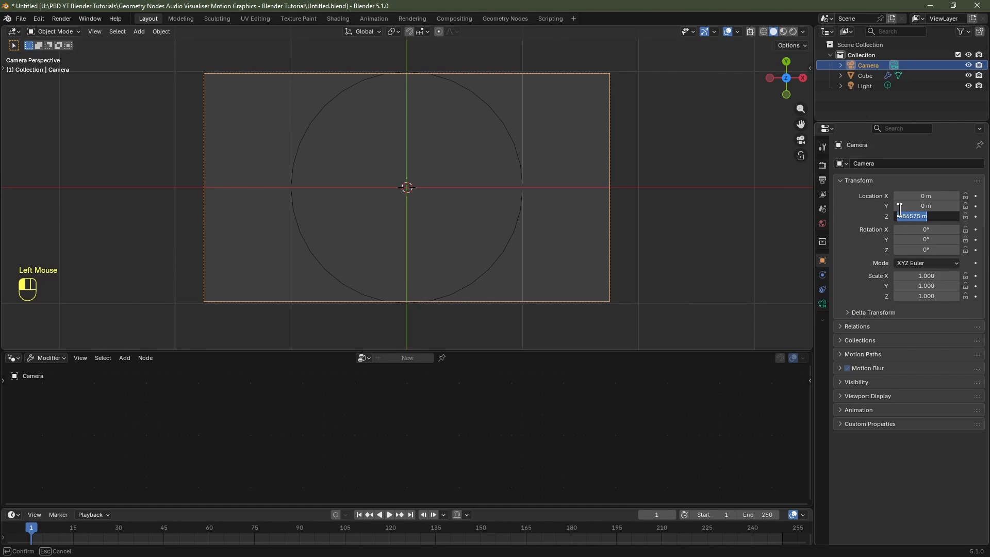
{"action": "type", "text": "8"}
{"action": "key", "text": "Return"}
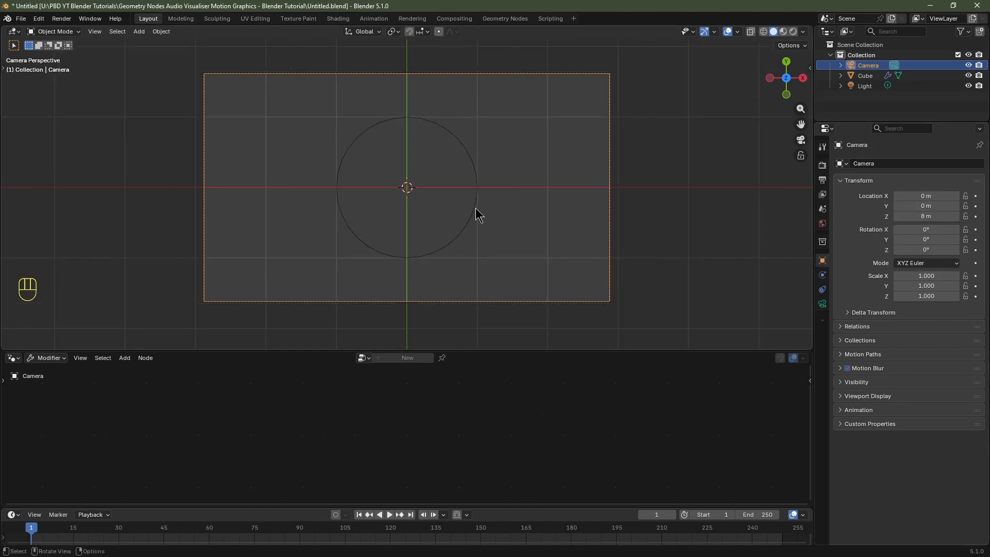
Select the circle object and rename it "Join Me On Patreon"
{"action": "left_click", "coordinate": [476, 210]}
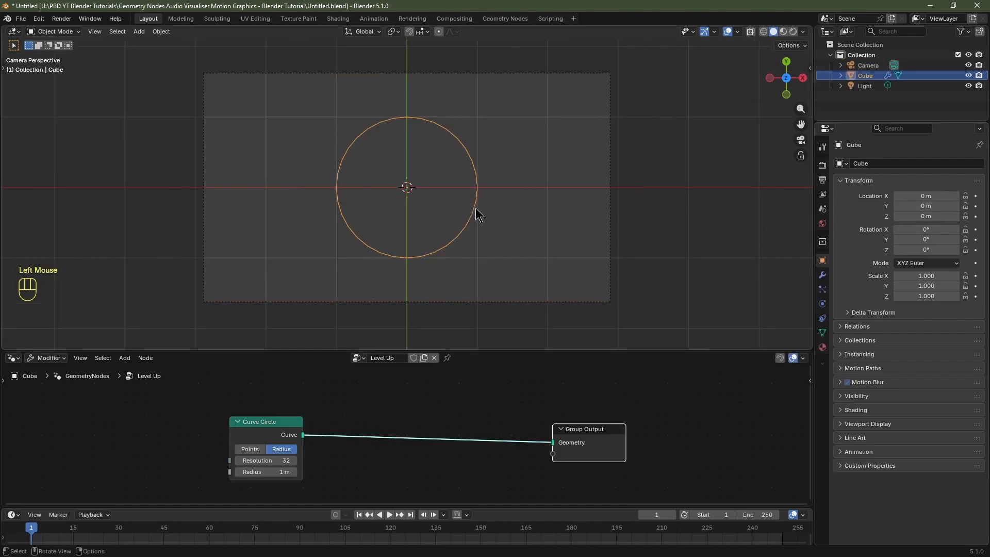
{"action": "key", "text": "ctrl+z"}
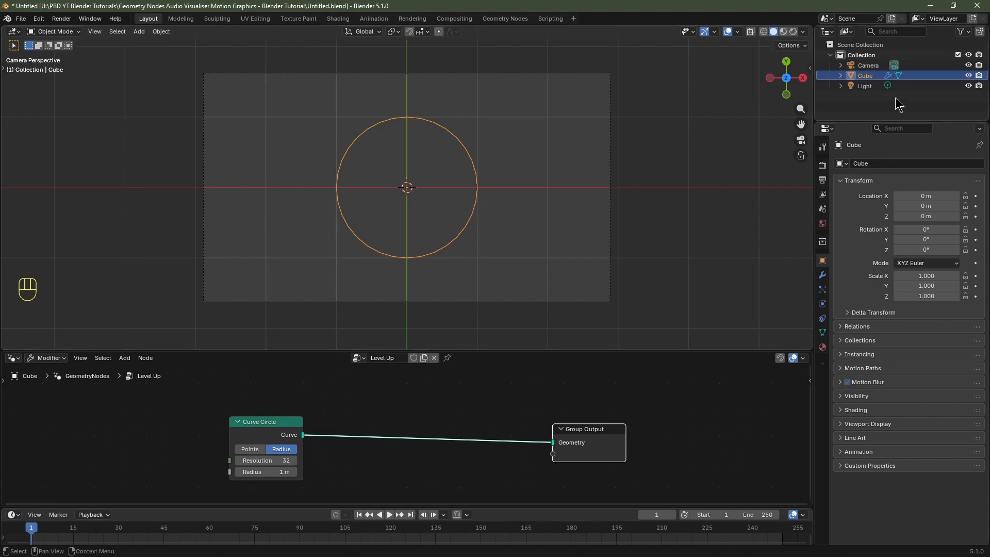
{"action": "double_click", "coordinate": [874, 77]}
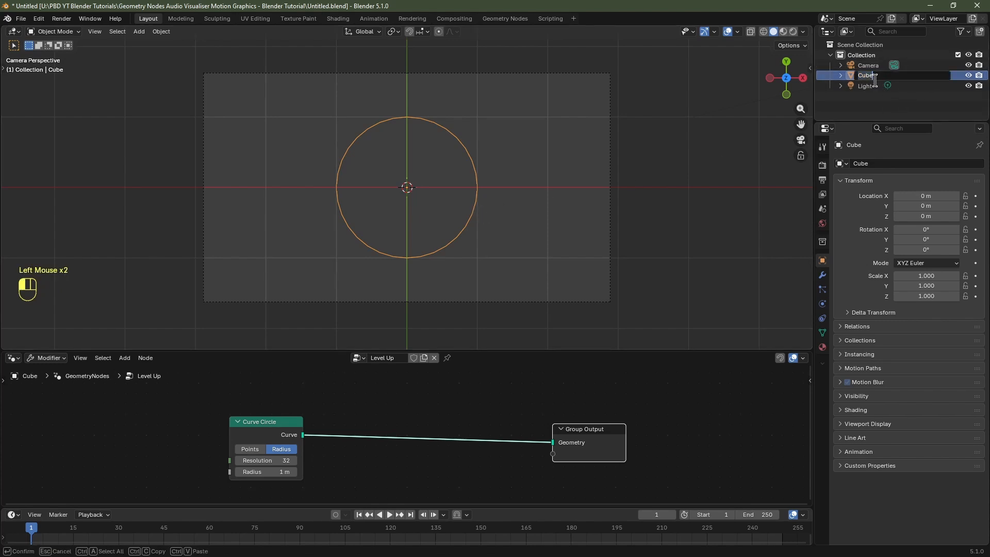
{"action": "type", "text": "Join Me On Patreon"}
{"action": "key", "text": "Return"}
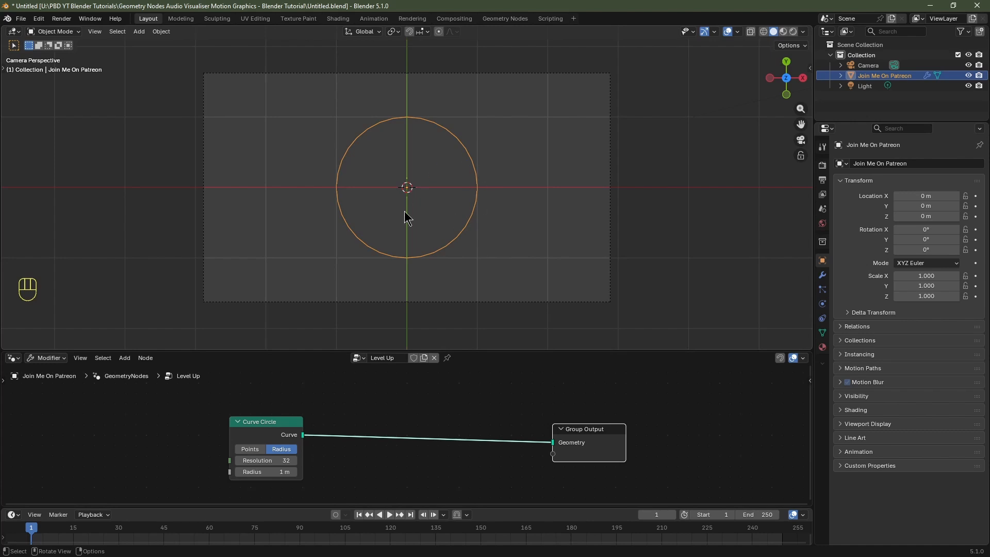
Enlarge the node editor and insert a Curve to Mesh node between Curve Circle and Group Output
{"action": "left_click_drag", "start_coordinate": [572, 351], "coordinate": [583, 196]}
{"action": "scroll", "coordinate": [486, 154], "scroll_direction": "down", "scroll_amount": 2}
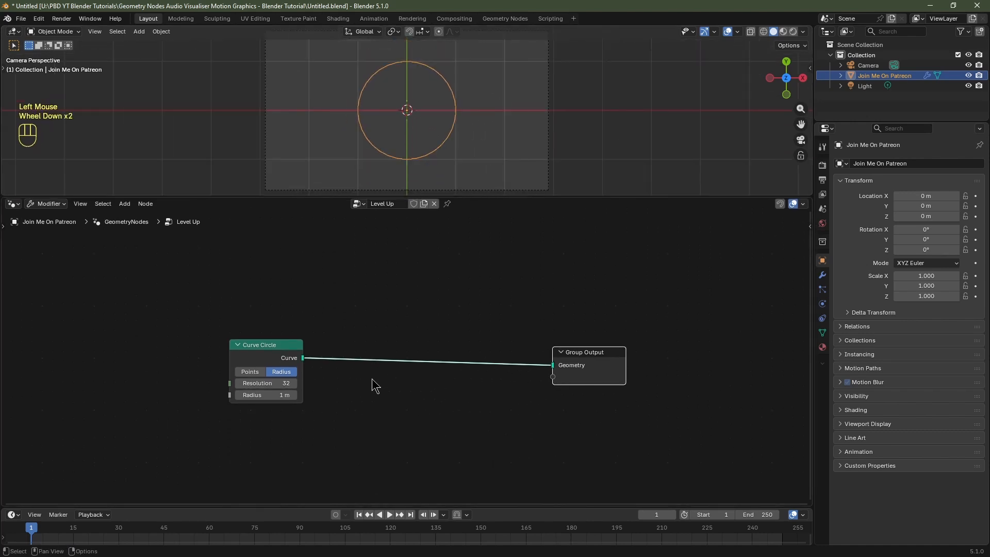
{"action": "scroll", "coordinate": [380, 380], "scroll_direction": "up", "scroll_amount": 2}
{"action": "key", "text": "shift+a"}
{"action": "mouse_move", "coordinate": [384, 376]}
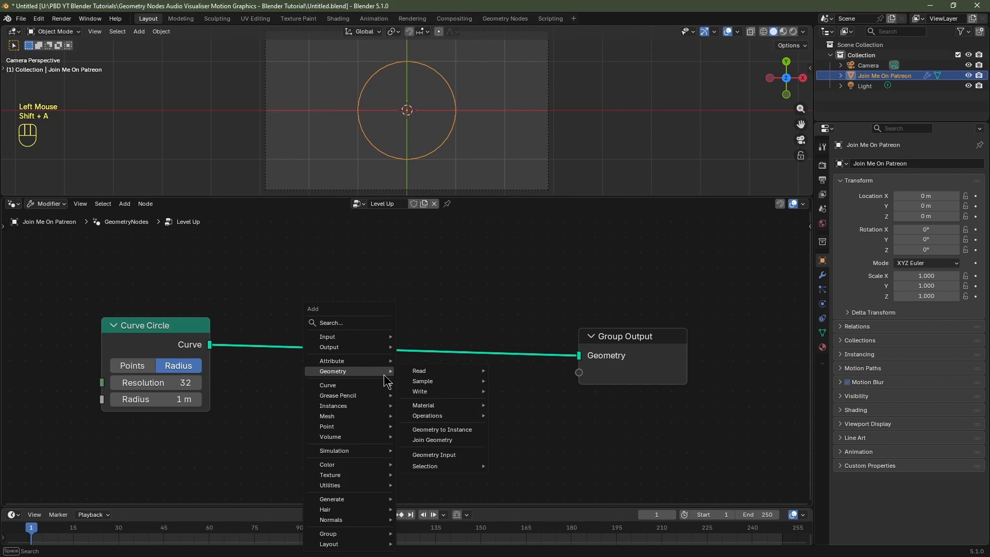
{"action": "type", "text": "curve to mesh"}
{"action": "key", "text": "Return"}
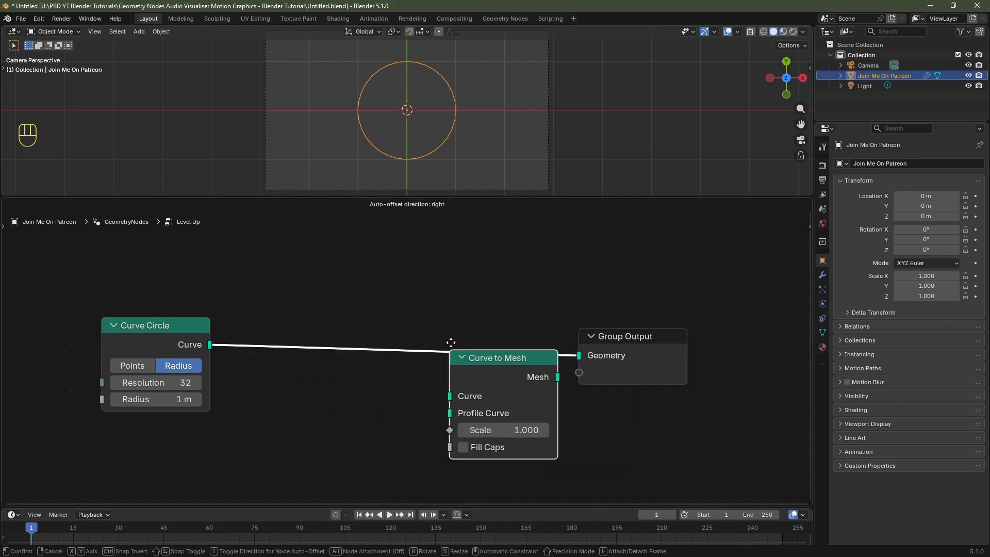
{"action": "left_click", "coordinate": [422, 305]}
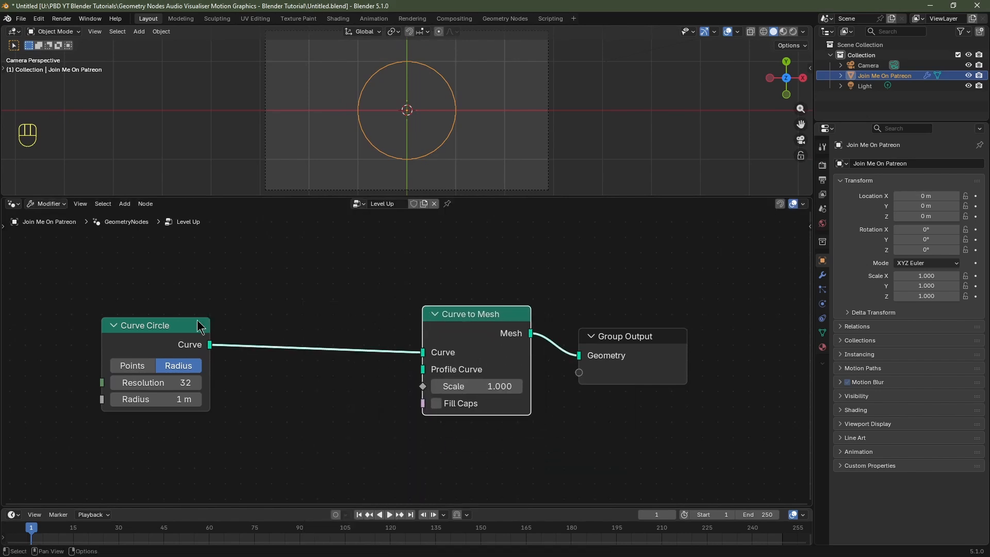
Duplicate the Curve Circle node and connect the copy to the Profile Curve input of Curve to Mesh
{"action": "left_click", "coordinate": [183, 331]}
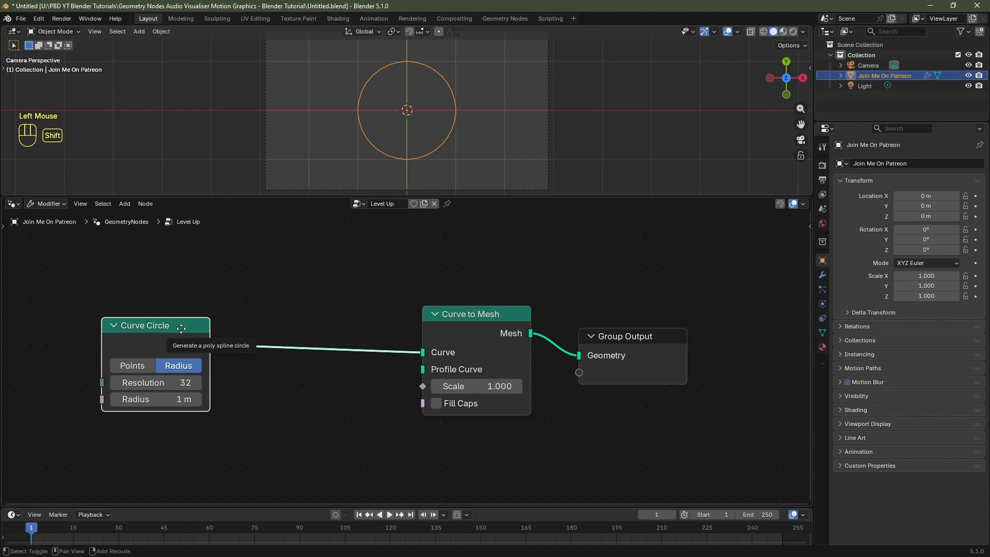
{"action": "key", "text": "shift+d"}
{"action": "left_click", "coordinate": [365, 311]}
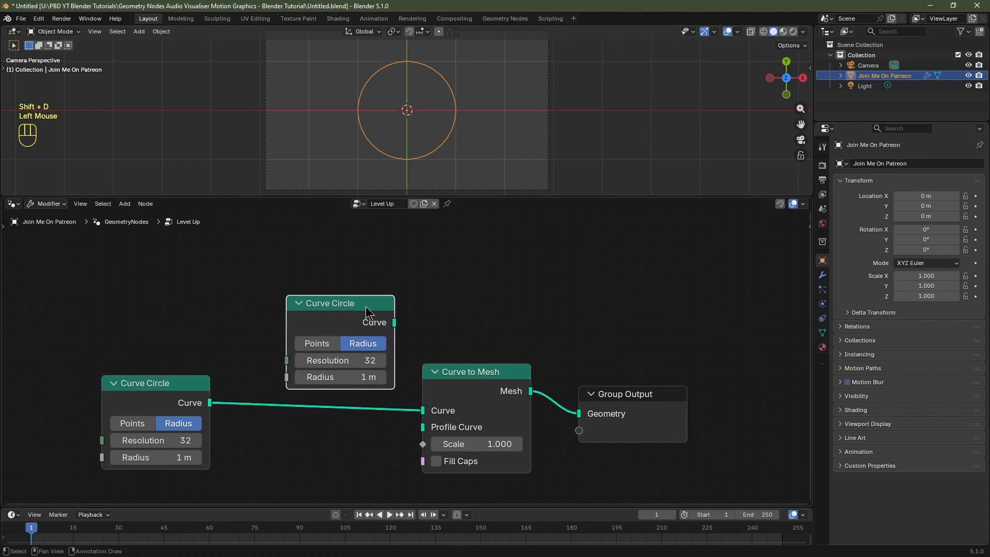
{"action": "left_click_drag", "start_coordinate": [395, 322], "coordinate": [433, 447]}
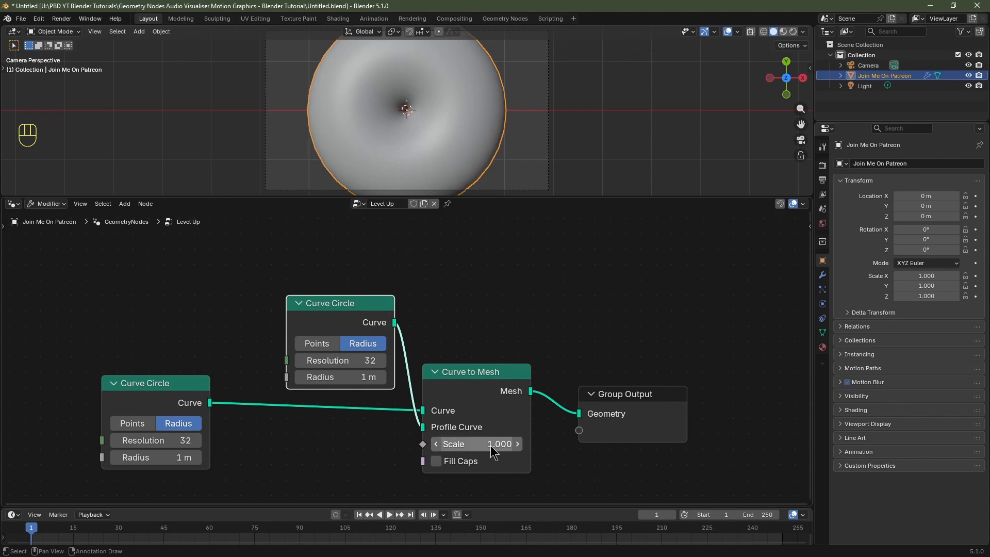
Set the radius of the profile Curve Circle feeding Curve to Mesh to 0.025 m
{"action": "left_click_drag", "start_coordinate": [366, 378], "coordinate": [367, 378]}
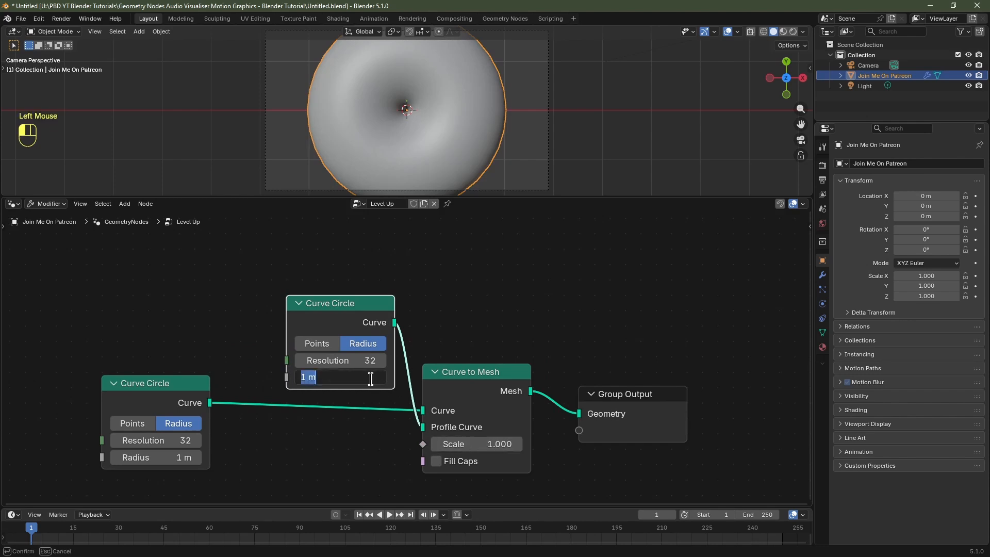
{"action": "key", "text": "BackSpace"}
{"action": "type", "text": ".025"}
{"action": "key", "text": "Return"}
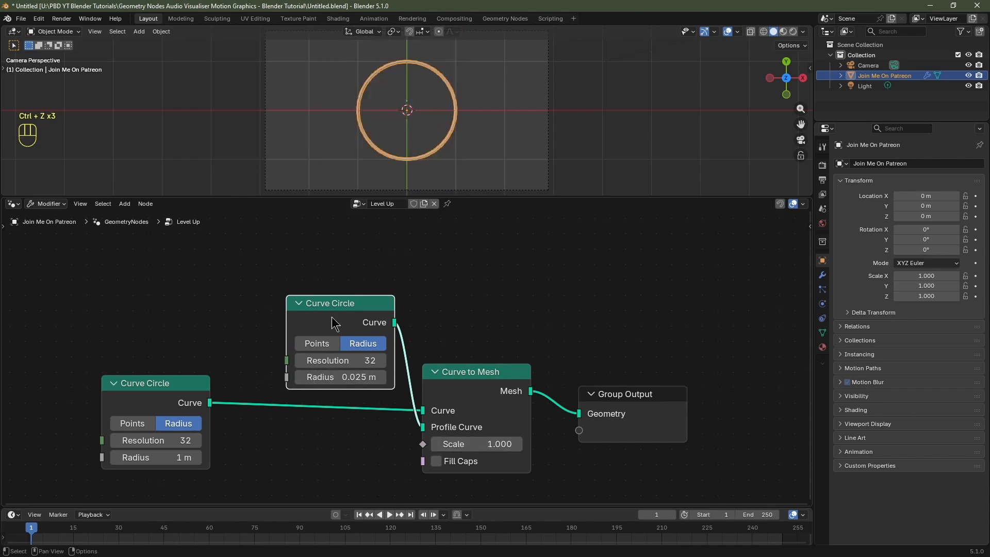
Set the main Curve Circle's radius to 2 m and its resolution to 256
{"action": "left_click", "coordinate": [154, 392]}
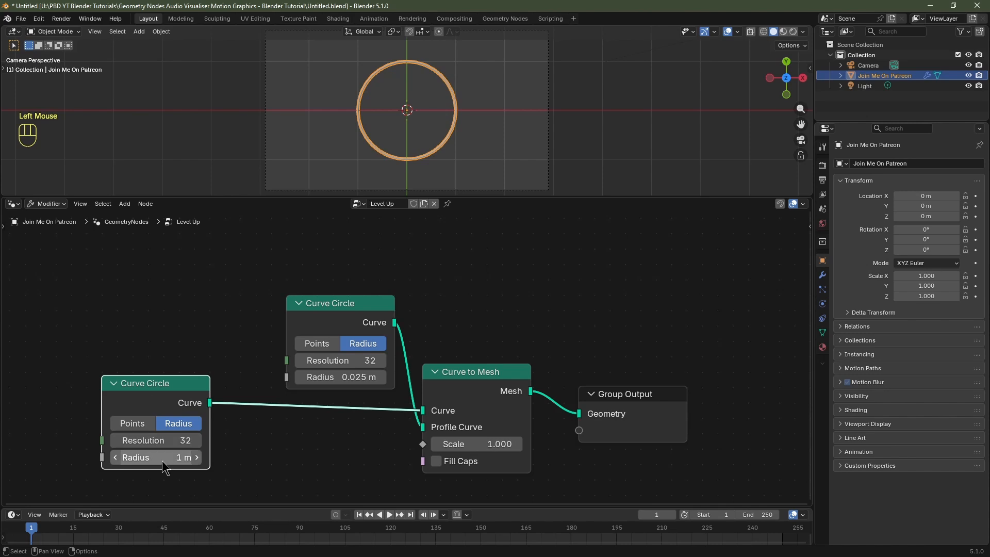
{"action": "left_click", "coordinate": [162, 459]}
{"action": "type", "text": "2"}
{"action": "key", "text": "Return"}
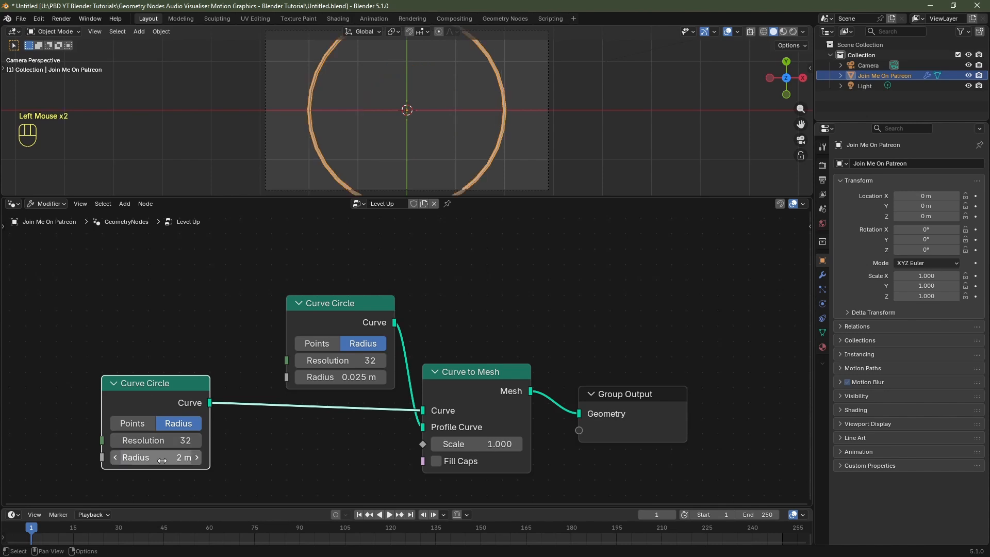
{"action": "left_click", "coordinate": [150, 441]}
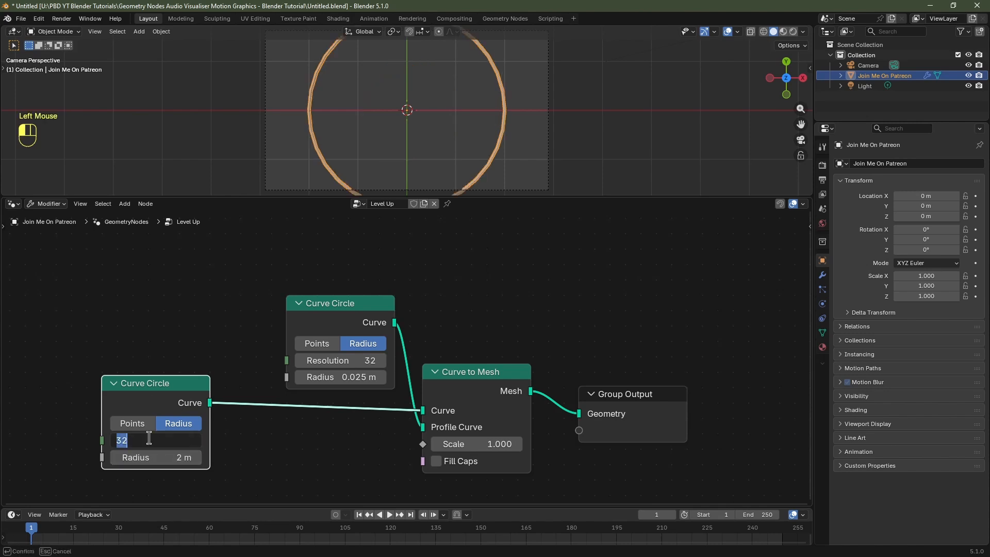
{"action": "key", "text": "Return"}
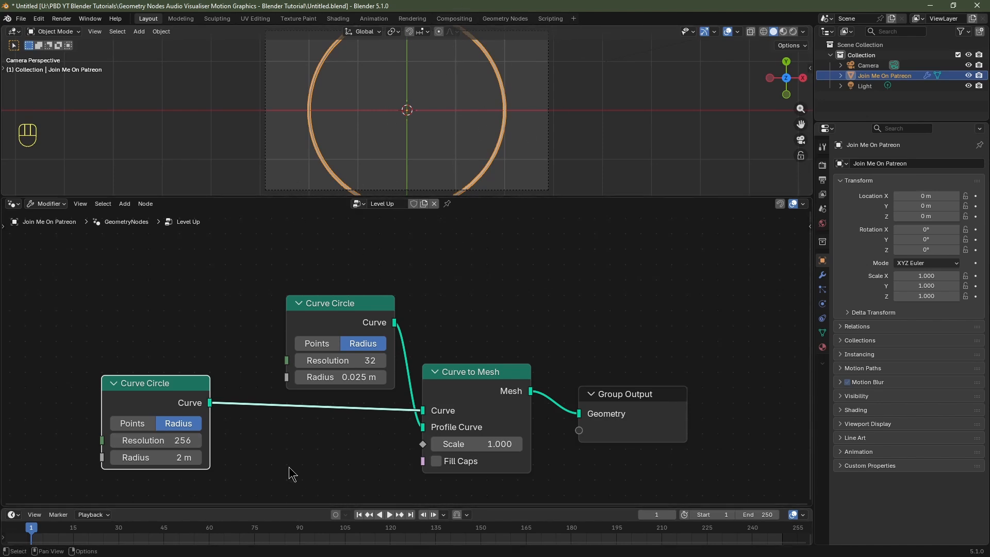
Insert a Resample Curve node with a count of 4096 between the main Curve Circle and Curve to Mesh
{"action": "key", "text": "shift+a"}
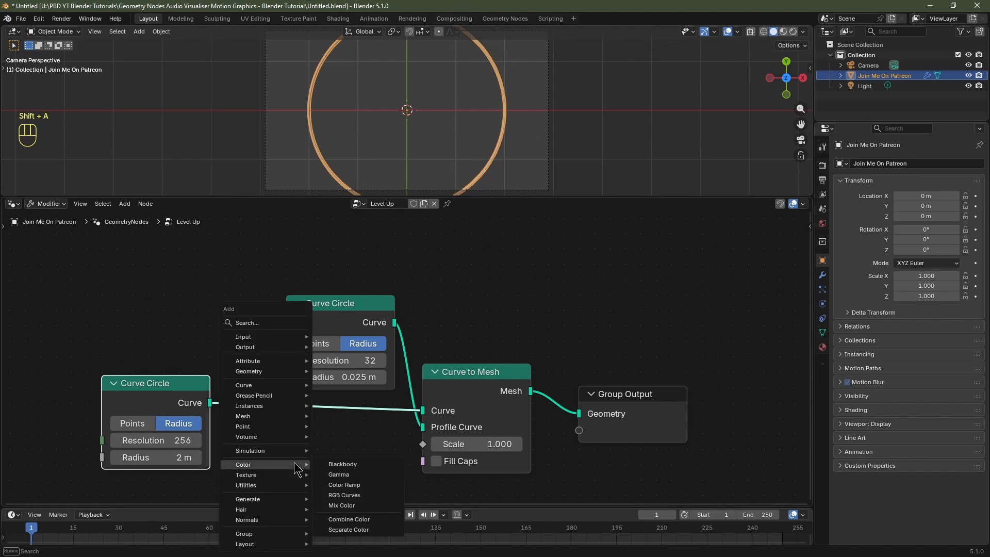
{"action": "type", "text": "resample"}
{"action": "left_click", "coordinate": [392, 448]}
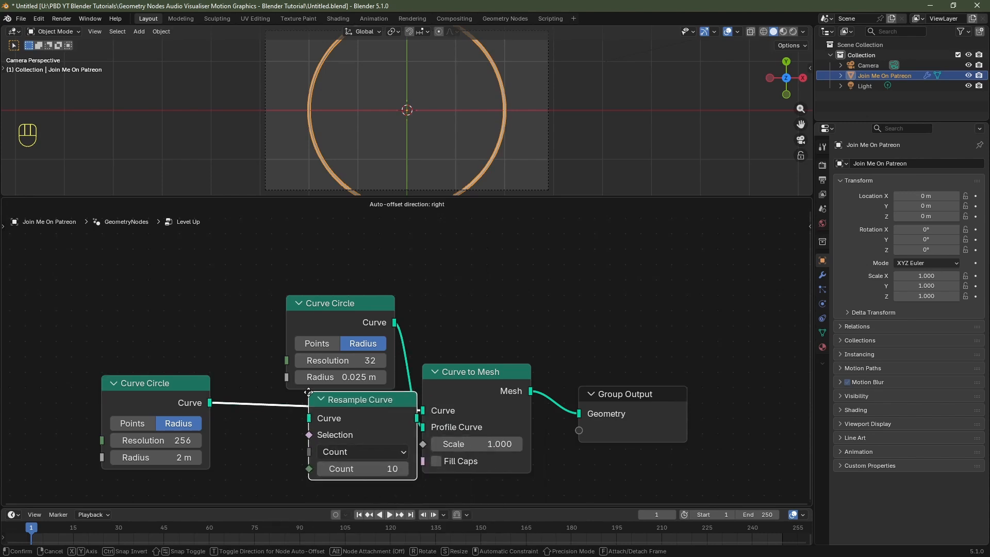
{"action": "left_click", "coordinate": [305, 455]}
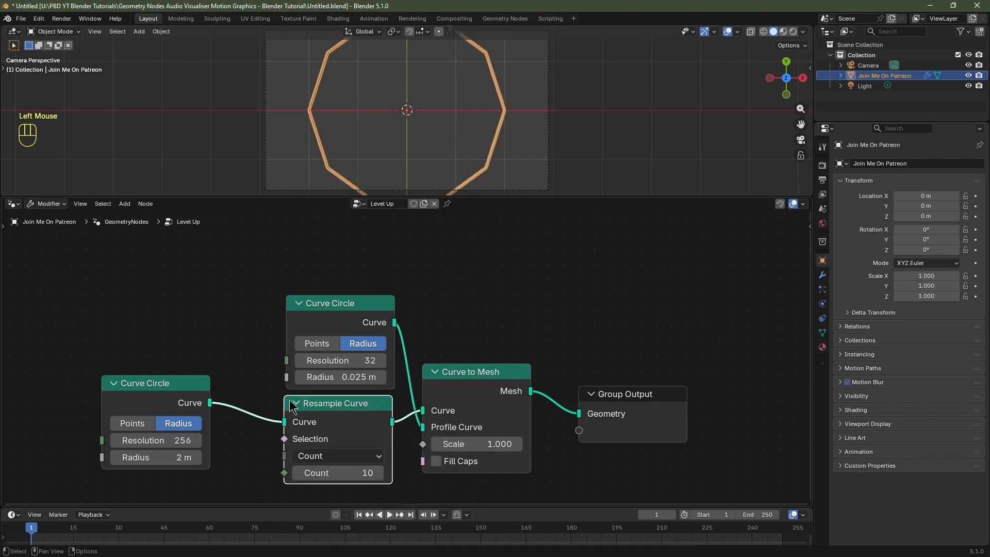
{"action": "left_click", "coordinate": [333, 476]}
{"action": "type", "text": "4096"}
{"action": "key", "text": "Return"}
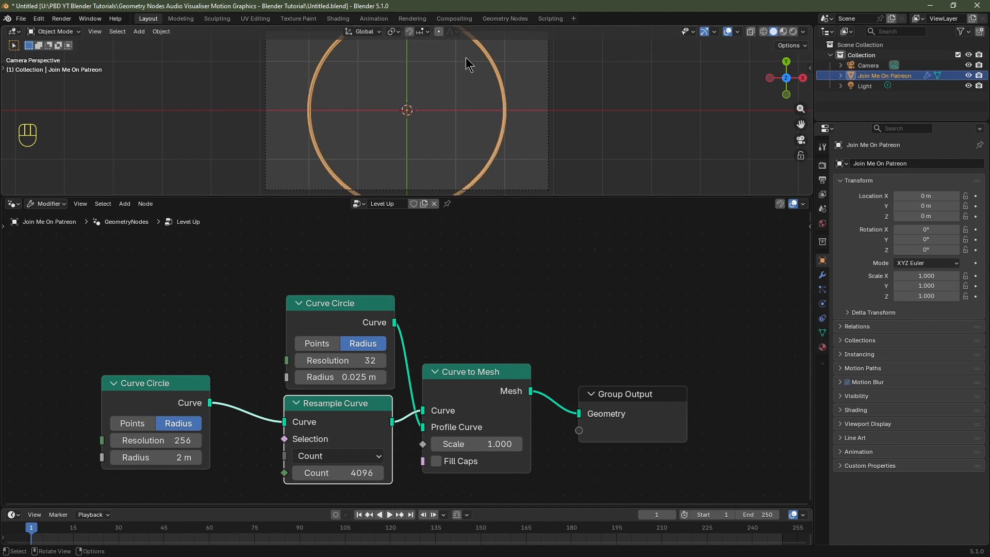
Insert a Set Position node between Resample Curve and Curve to Mesh
{"action": "scroll", "coordinate": [387, 161], "scroll_direction": "down", "scroll_amount": 2}
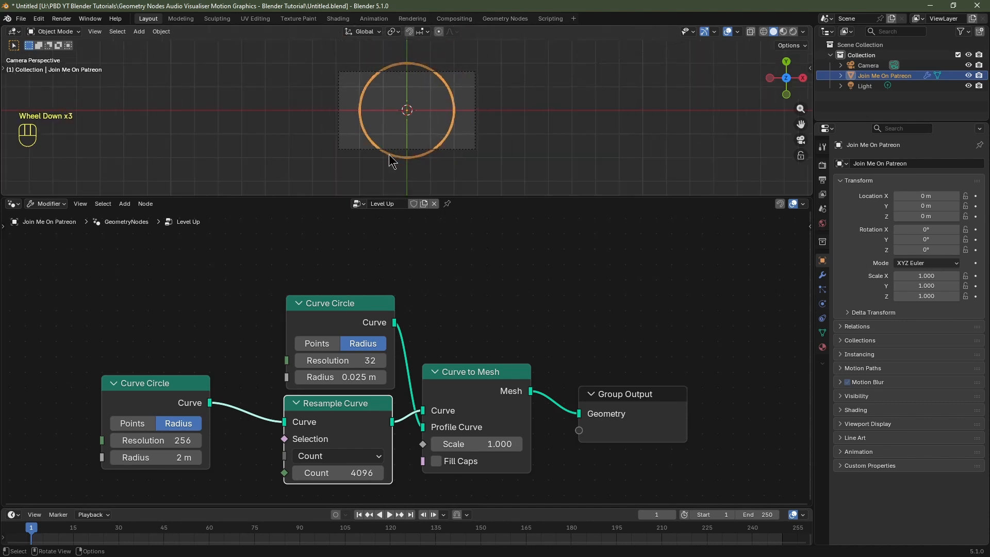
{"action": "key", "text": "shift+a"}
{"action": "mouse_move", "coordinate": [384, 362]}
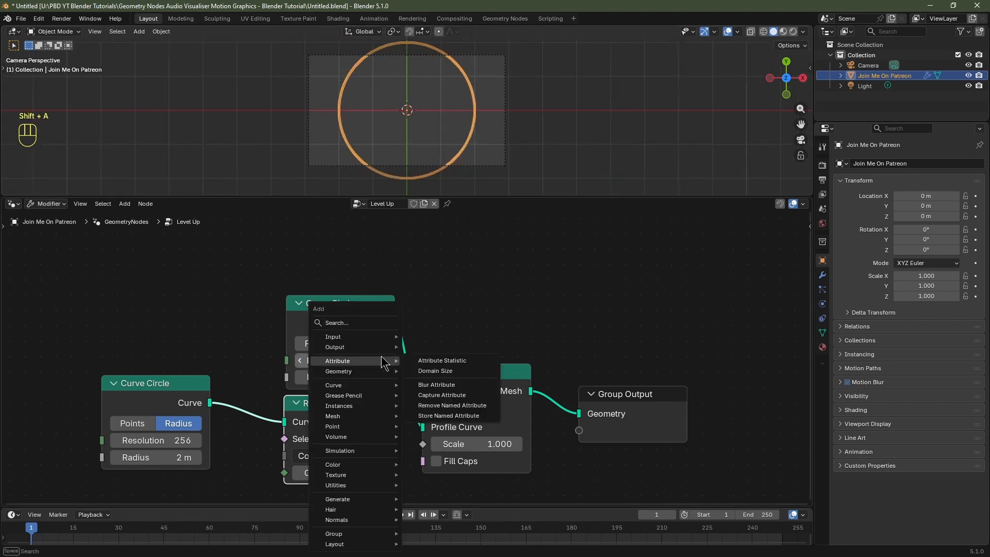
{"action": "type", "text": "set p"}
{"action": "left_click", "coordinate": [456, 378]}
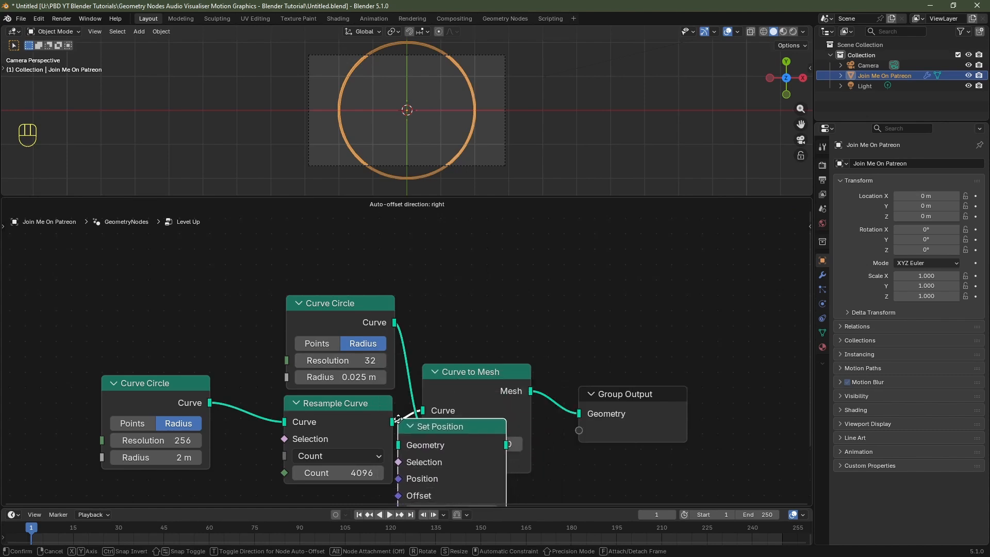
{"action": "left_click", "coordinate": [421, 410]}
{"action": "middle_click_drag", "start_coordinate": [492, 437], "coordinate": [504, 342]}
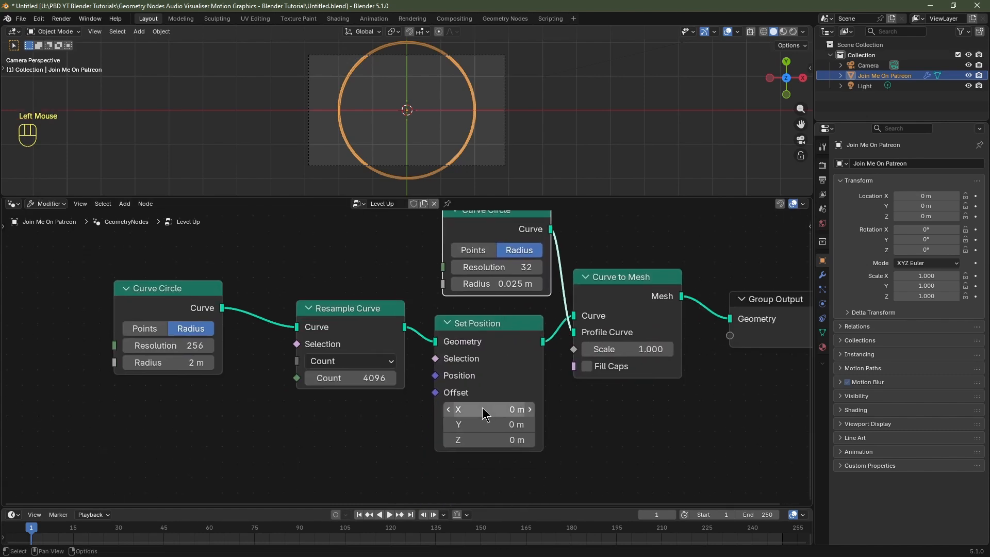
{"action": "mouse_move", "coordinate": [485, 409]}
{"action": "left_mouse_down"}
{"action": "mouse_move", "coordinate": [510, 409]}
{"action": "mouse_move", "coordinate": [485, 409]}
{"action": "left_mouse_up"}
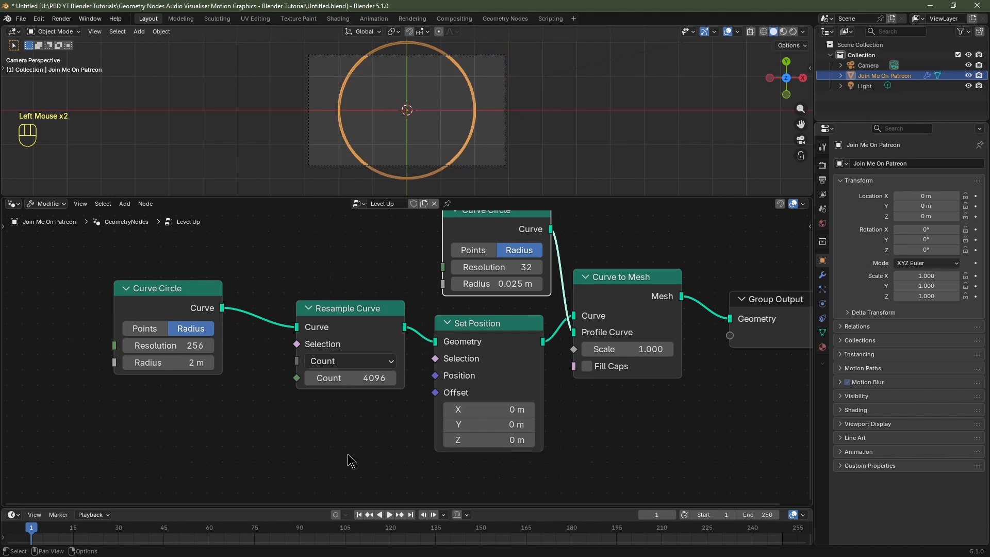
Enlarge the node editor and add a Noise Texture node with its dimensions set to 4D below the Curve Circle node
{"action": "scroll", "coordinate": [349, 462], "scroll_direction": "down", "scroll_amount": 5}
{"action": "middle_click_drag", "start_coordinate": [349, 462], "coordinate": [438, 361]}
{"action": "left_click_drag", "start_coordinate": [477, 196], "coordinate": [478, 170]}
{"action": "key", "text": "shift+a"}
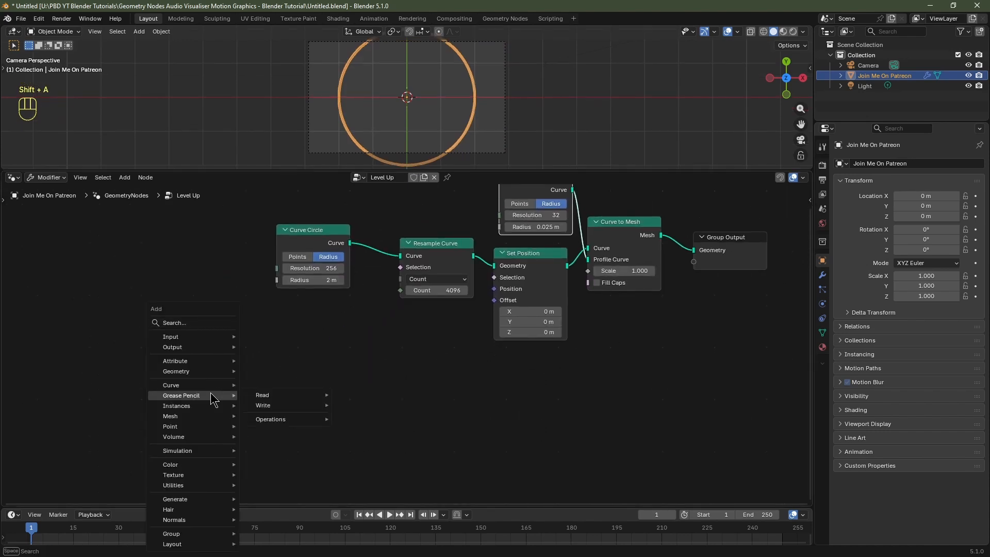
{"action": "type", "text": "noise"}
{"action": "key", "text": "Return"}
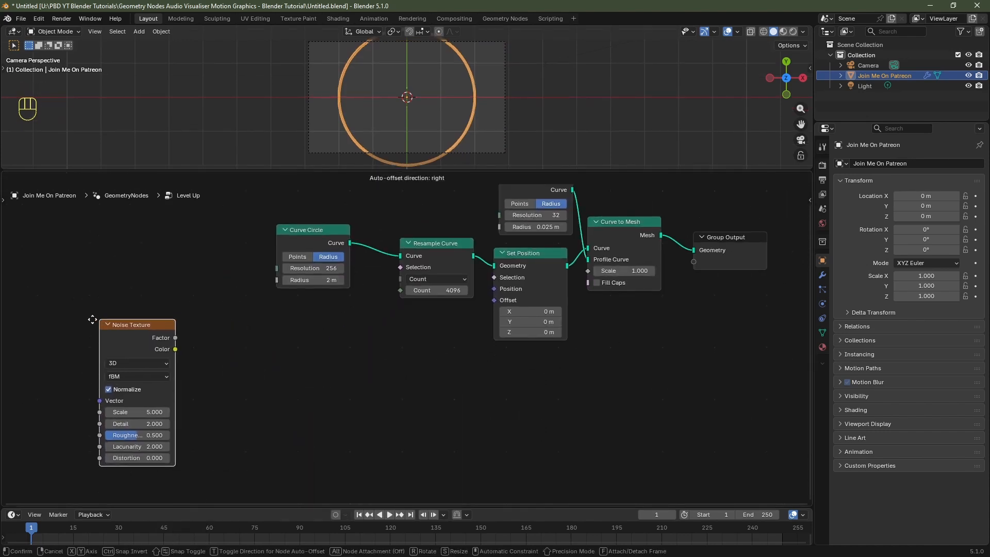
{"action": "left_click", "coordinate": [76, 330]}
{"action": "left_click", "coordinate": [122, 363]}
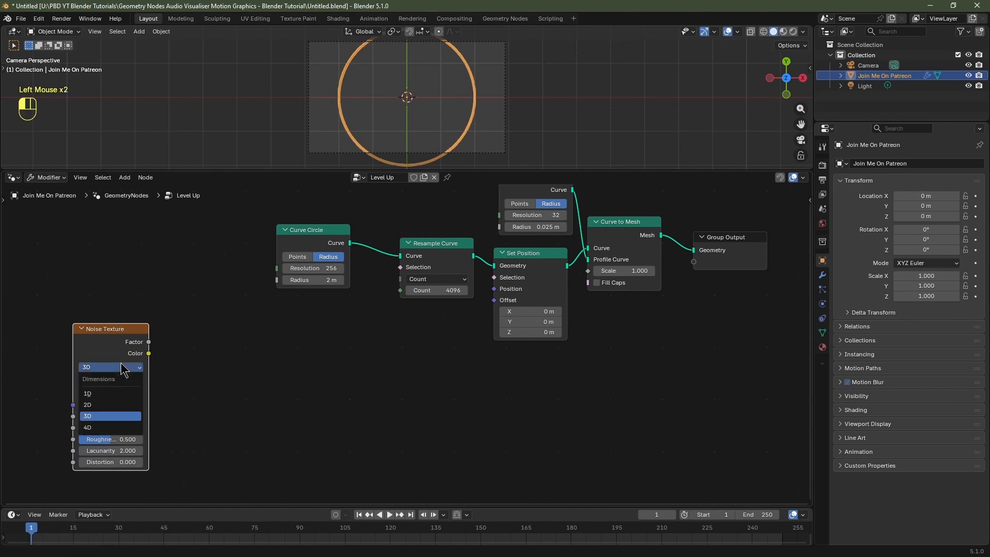
{"action": "left_click", "coordinate": [95, 426]}
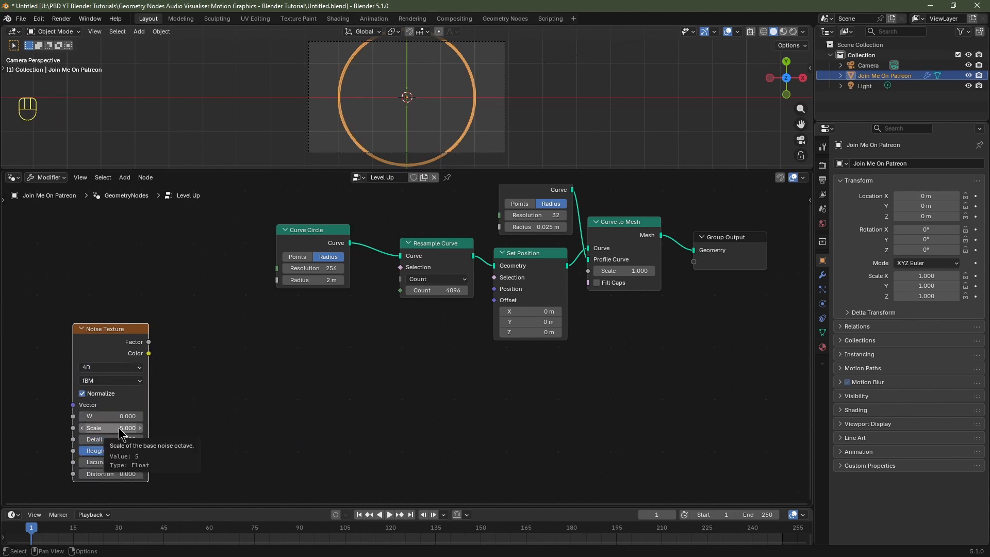
Set the Noise Texture's scale to 0.5, detail to 8 and roughness to 0.25
{"action": "left_click", "coordinate": [118, 428]}
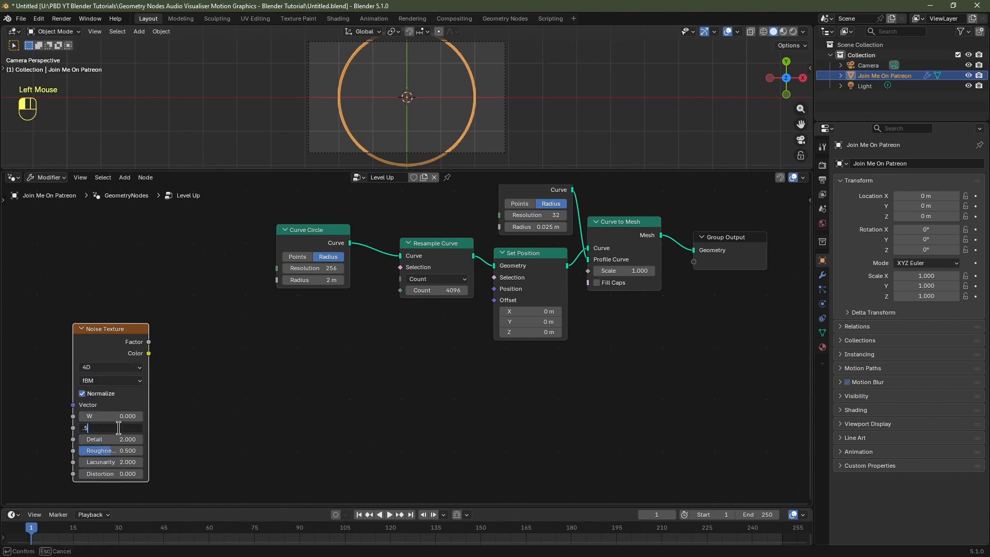
{"action": "key", "text": "Tab"}
{"action": "type", "text": "8"}
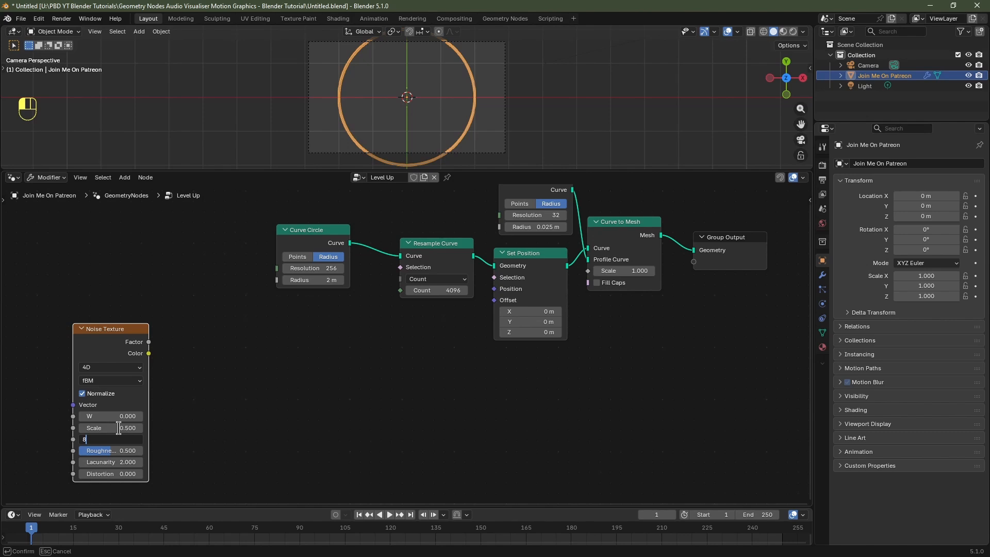
{"action": "key", "text": "Tab"}
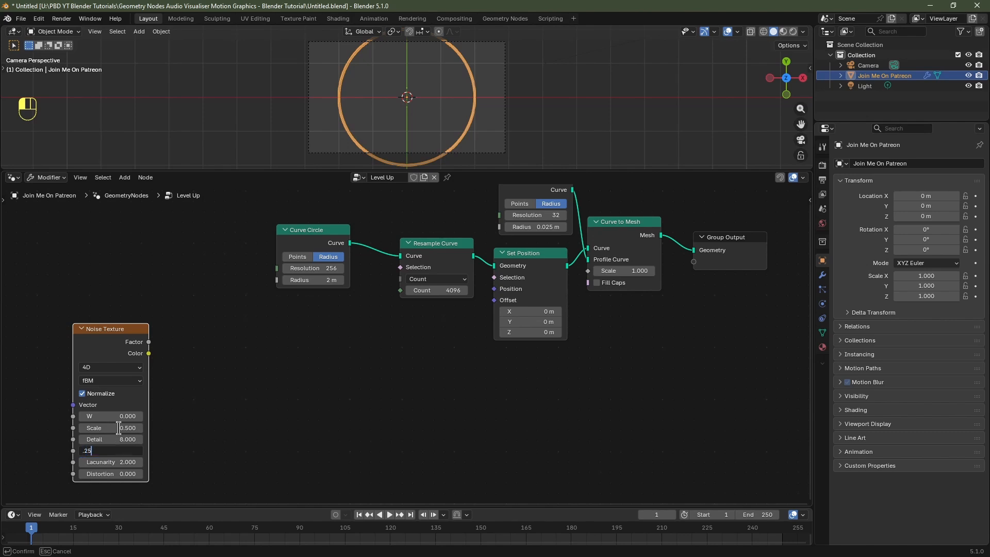
{"action": "type", "text": ".25"}
{"action": "key", "text": "Return"}
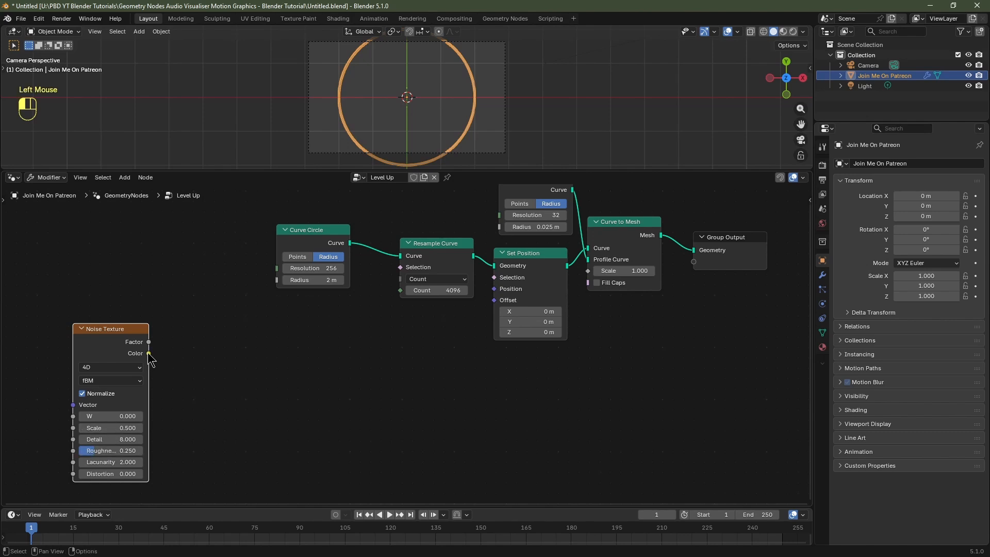
Connect the Noise Texture's Color output to the Offset input of Set Position
{"action": "left_click_drag", "start_coordinate": [149, 355], "coordinate": [494, 300]}
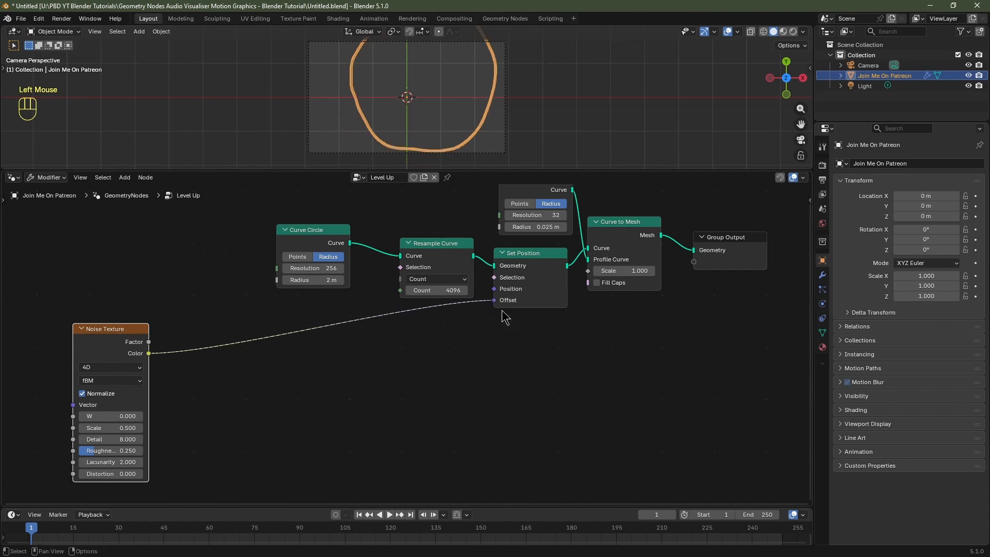
{"action": "scroll", "coordinate": [461, 96], "scroll_direction": "down", "scroll_amount": 1}
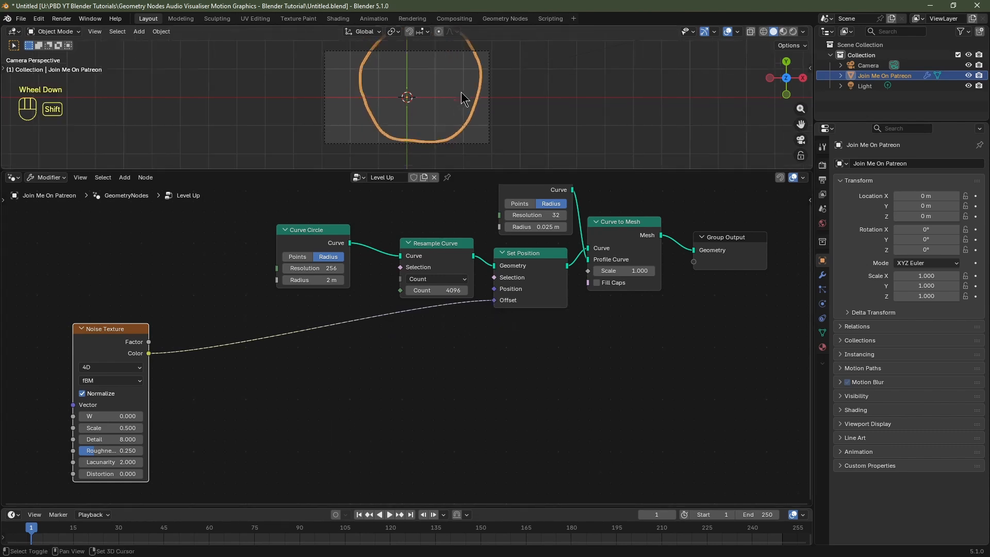
{"action": "middle_click_drag", "start_coordinate": [462, 97], "coordinate": [460, 110], "text": "shift"}
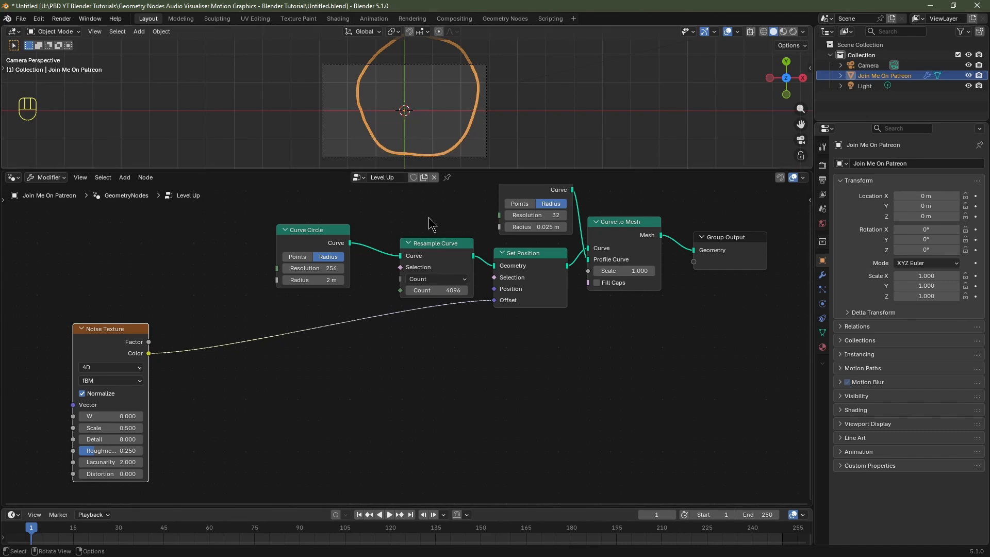
Insert a Vector Math node between Noise Texture and Set Position, set to Subtract with 0.5 on all three axes
{"action": "key", "text": "shift+a"}
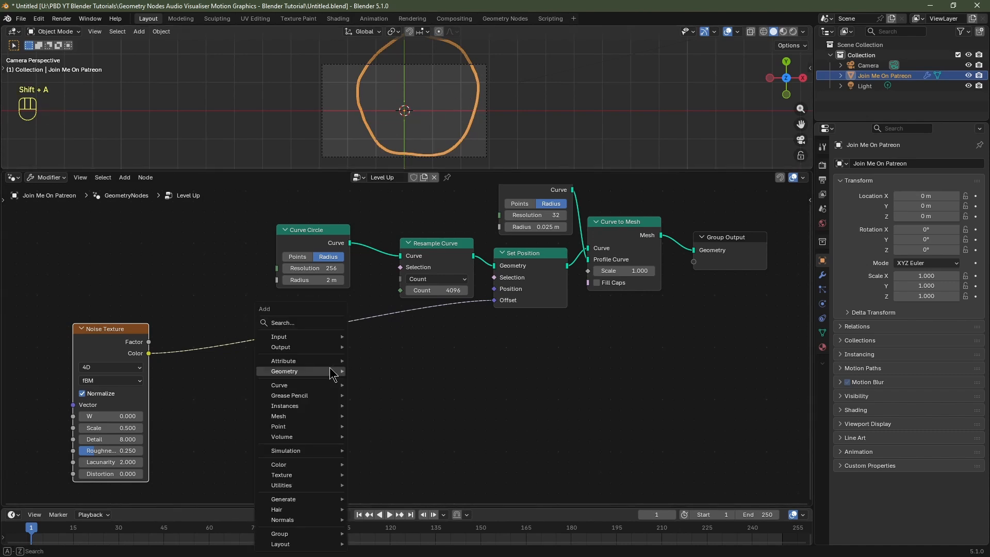
{"action": "mouse_move", "coordinate": [330, 371]}
{"action": "type", "text": "vector m"}
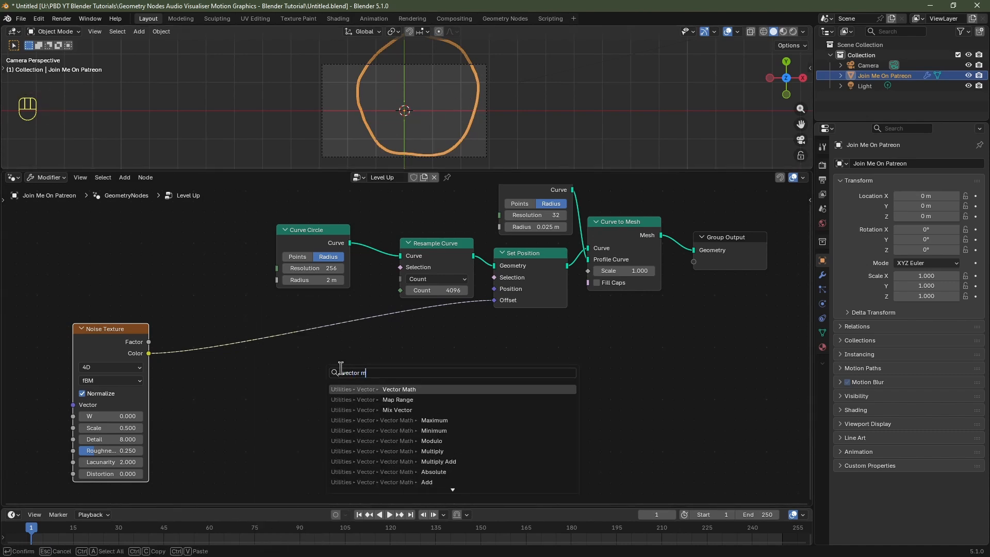
{"action": "left_click", "coordinate": [367, 389]}
{"action": "left_click", "coordinate": [277, 313]}
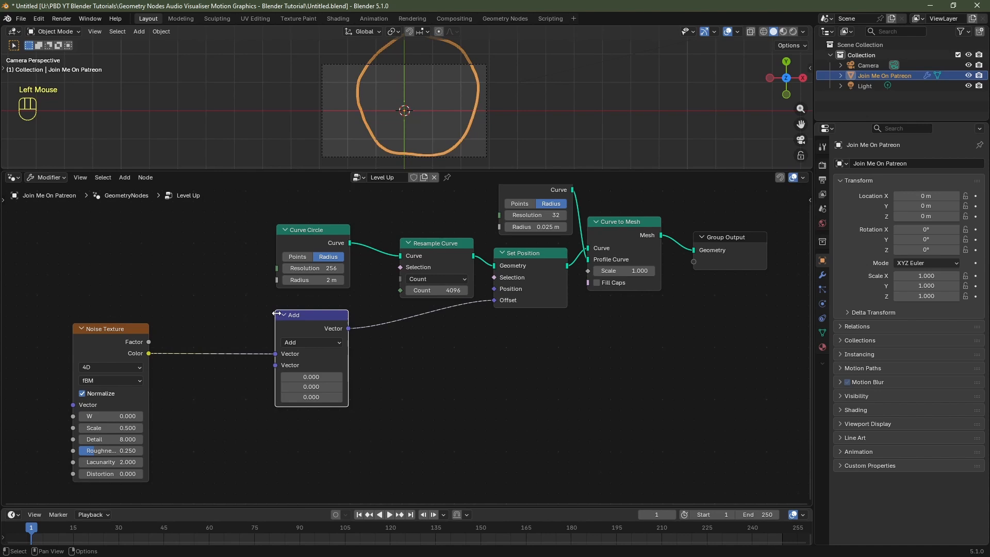
{"action": "left_click", "coordinate": [308, 343]}
{"action": "left_click", "coordinate": [309, 375]}
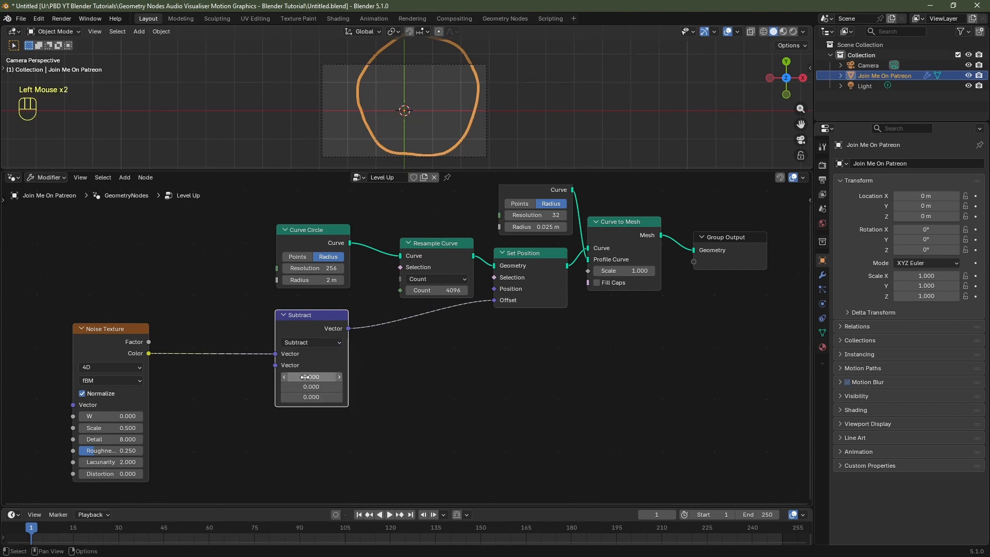
{"action": "left_click_drag", "start_coordinate": [311, 376], "coordinate": [311, 377]}
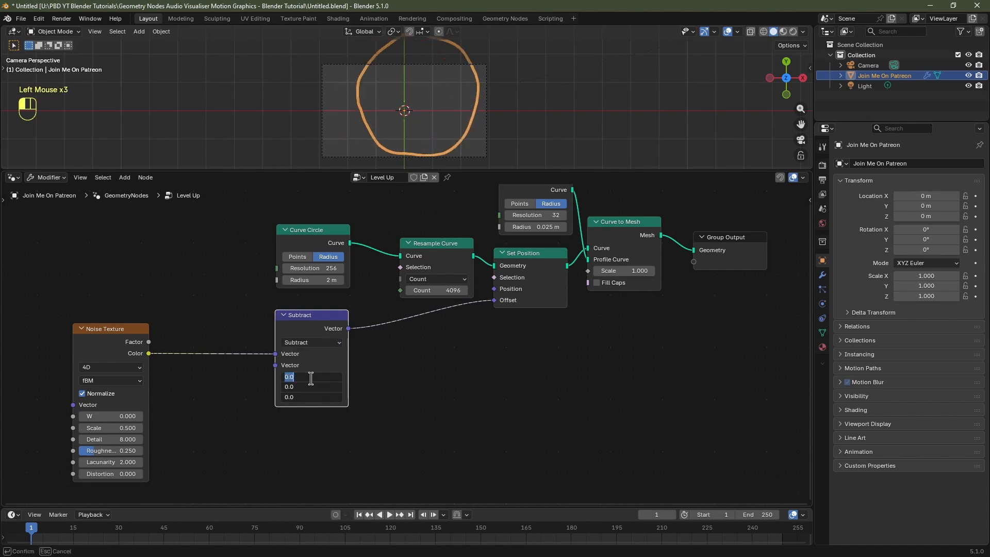
{"action": "key", "text": "Return"}
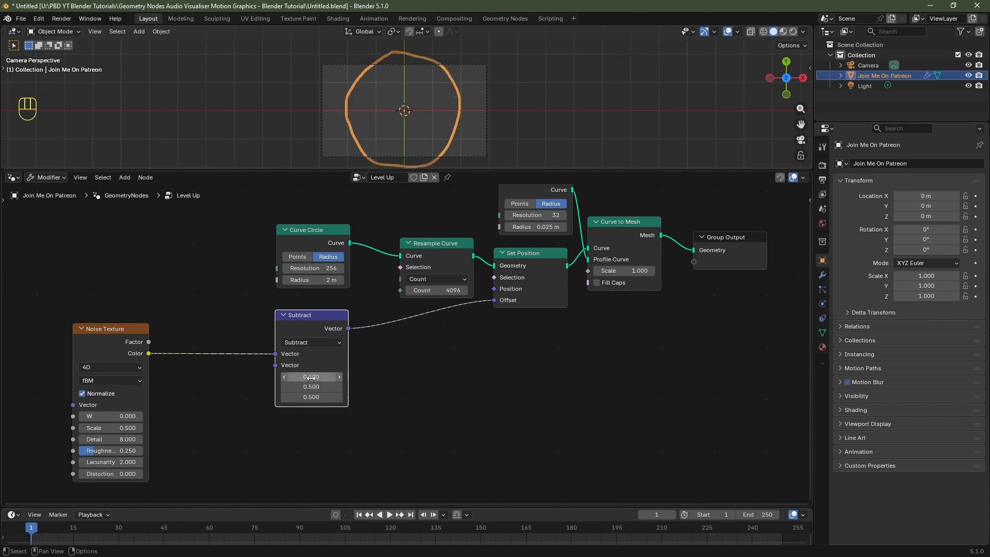
Duplicate the Subtract node and insert the copy between the original and Set Position's Offset input
{"action": "key", "text": "shift+a"}
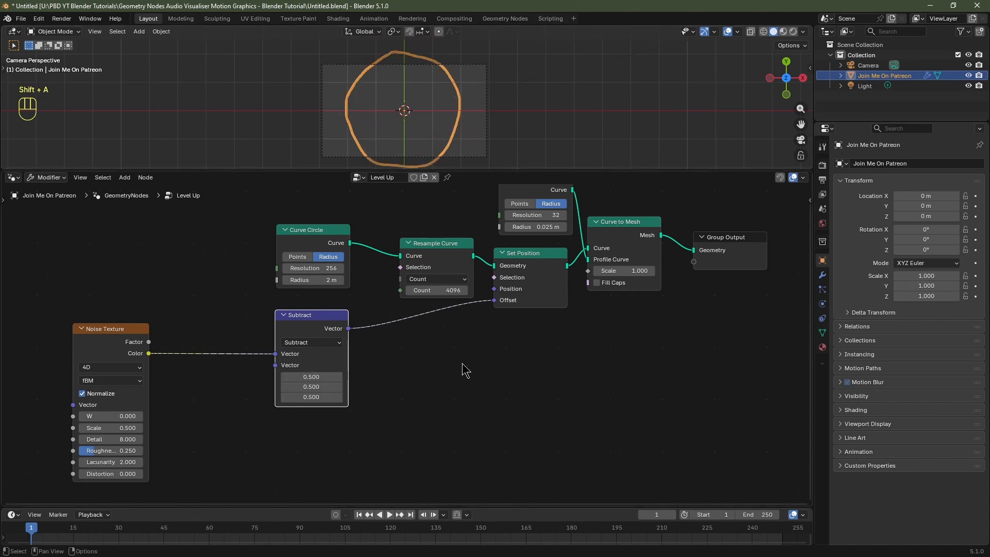
{"action": "key", "text": "shift+d"}
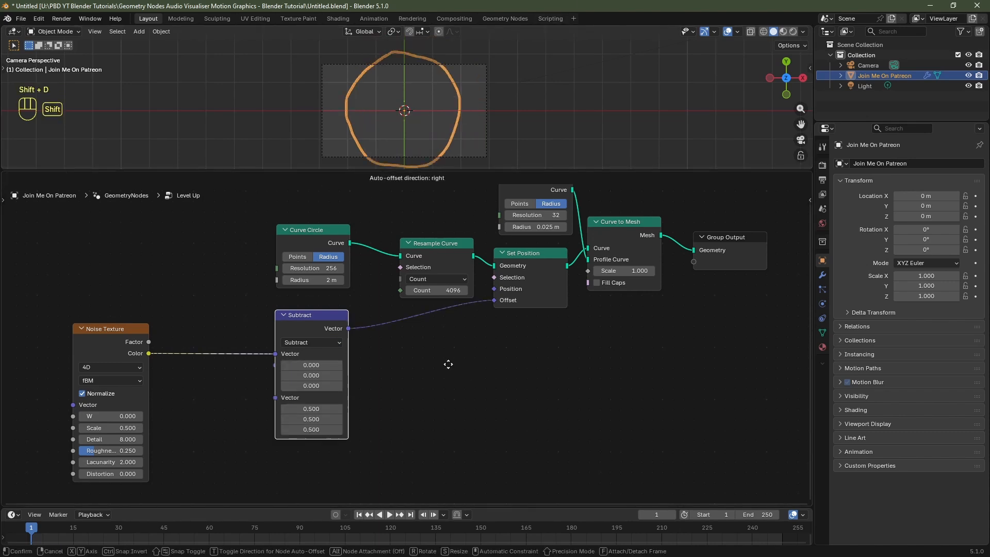
{"action": "left_click", "coordinate": [554, 367]}
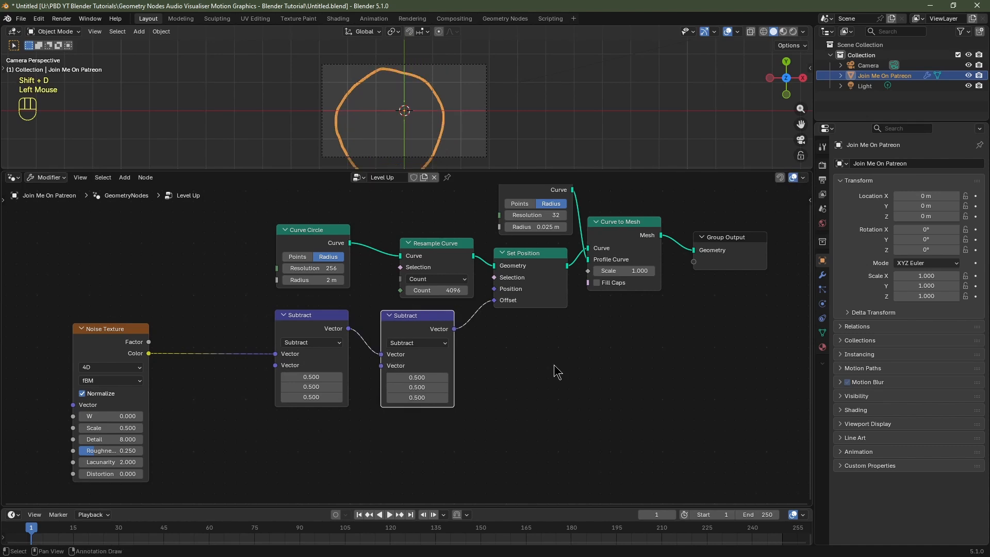
Change the second Subtract node, the one feeding Set Position's Offset, to the Scale operation
{"action": "left_click", "coordinate": [419, 342]}
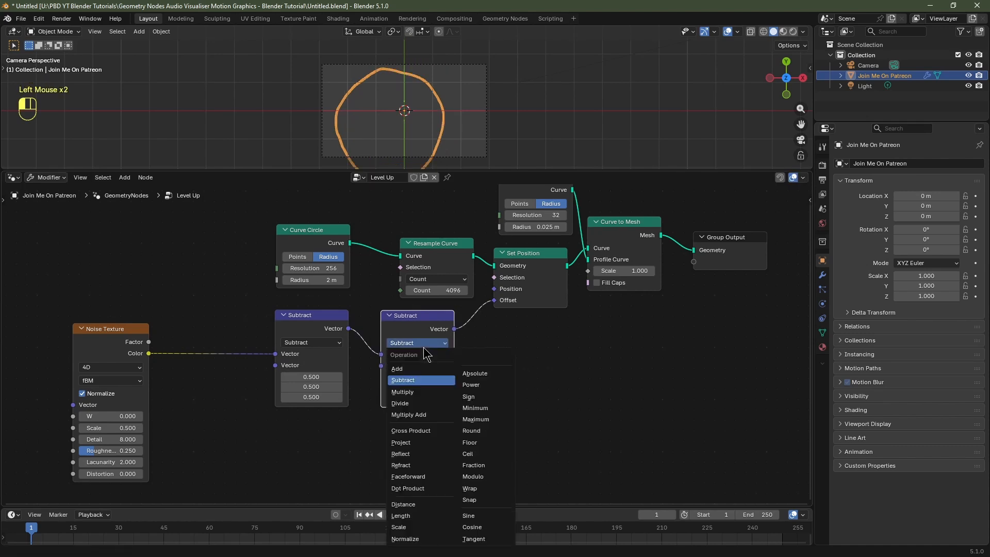
{"action": "left_click", "coordinate": [415, 536]}
{"action": "mouse_move", "coordinate": [415, 365]}
{"action": "left_mouse_down"}
{"action": "mouse_move", "coordinate": [309, 366]}
{"action": "mouse_move", "coordinate": [415, 365]}
{"action": "left_mouse_up"}
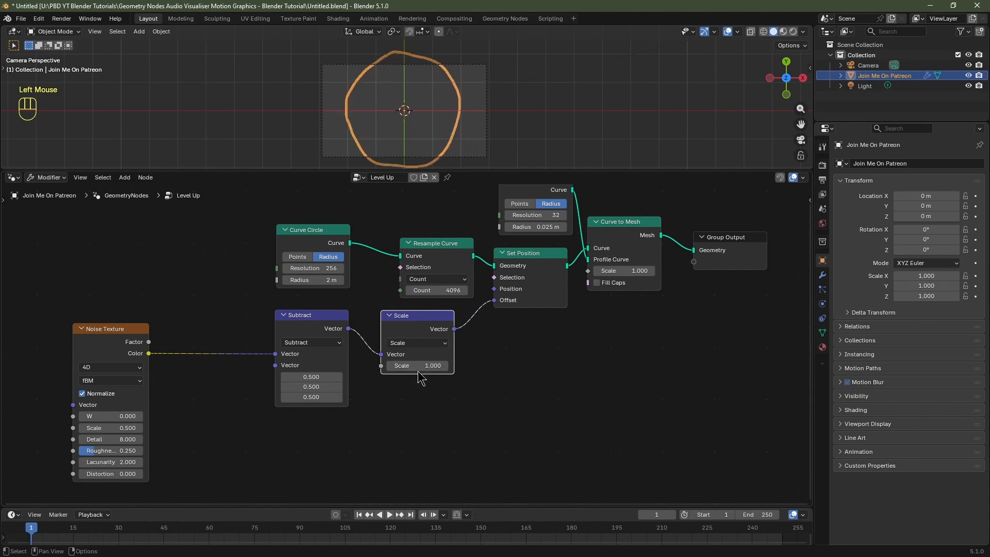
{"action": "scroll", "coordinate": [198, 419], "scroll_direction": "up", "scroll_amount": 2}
{"action": "middle_click_drag", "start_coordinate": [222, 411], "coordinate": [320, 416]}
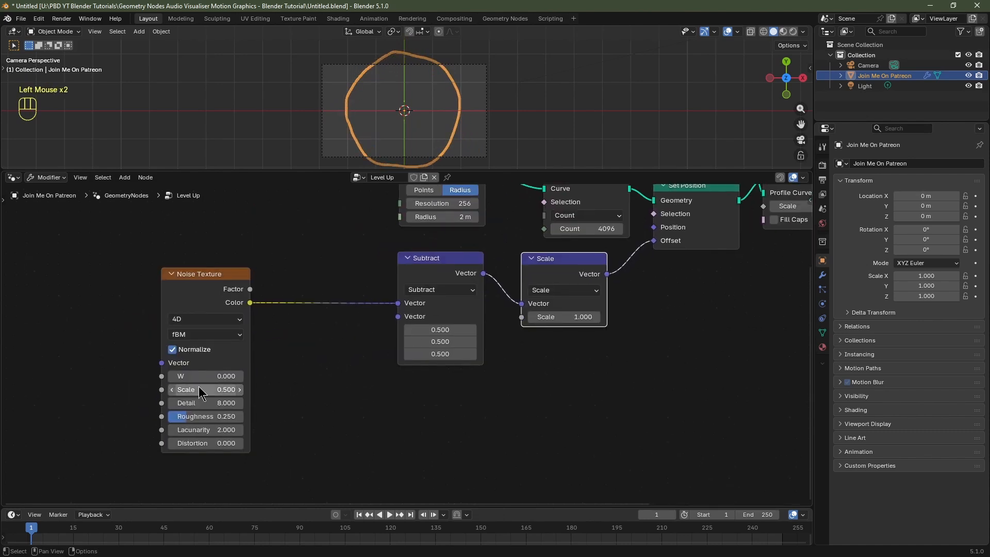
{"action": "left_click_drag", "start_coordinate": [191, 378], "coordinate": [198, 449]}
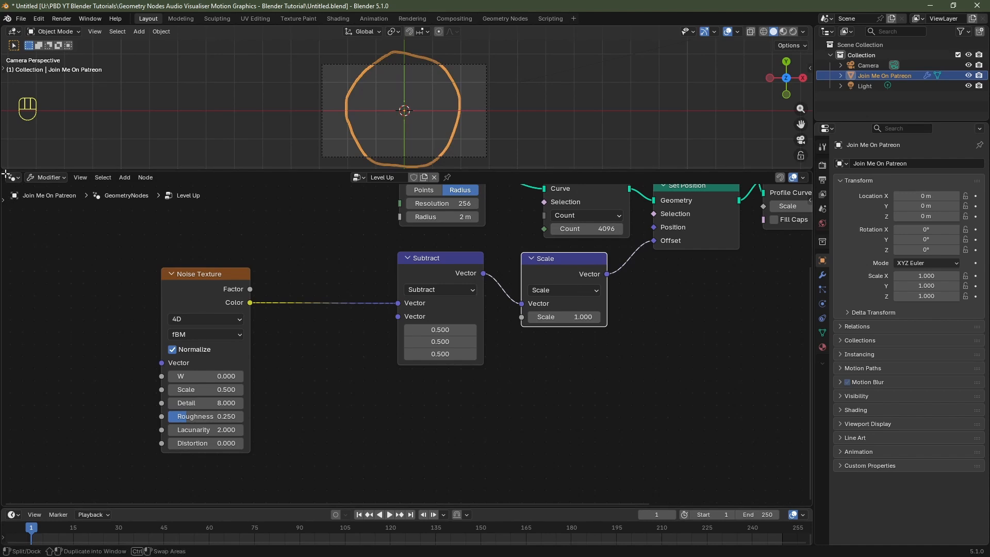
Split the node editor area horizontally, turn its upper half into a Graph Editor and enlarge the 3D viewport
{"action": "left_click_drag", "start_coordinate": [5, 174], "coordinate": [23, 337]}
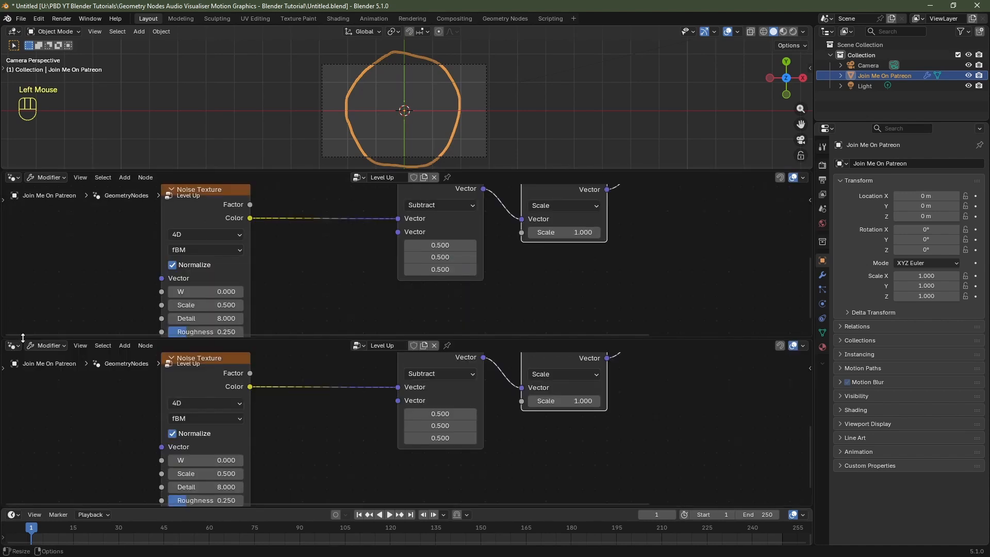
{"action": "left_click", "coordinate": [14, 178]}
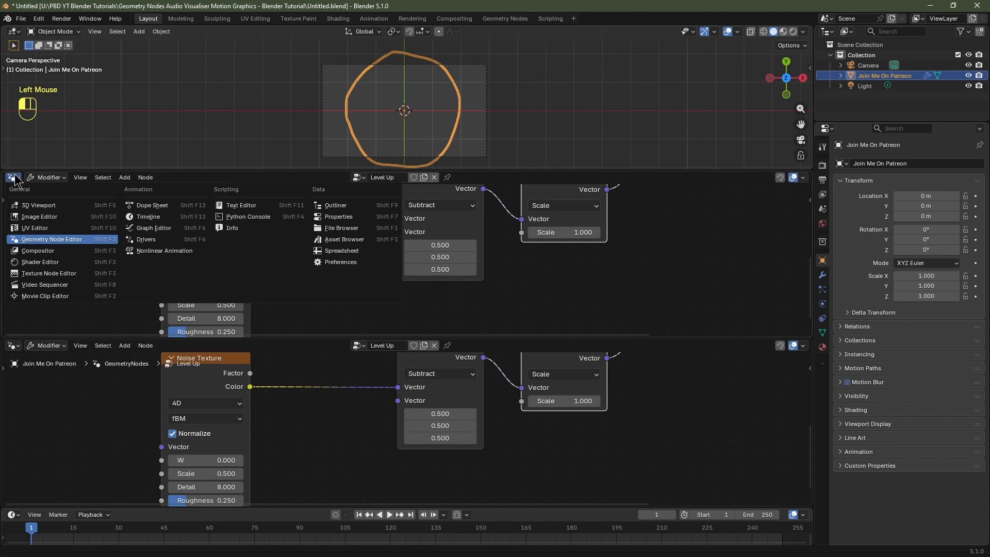
{"action": "left_click_drag", "start_coordinate": [289, 169], "coordinate": [319, 218]}
Add a Plain Axes empty at the world origin and rename it Audio Multiply
{"action": "middle_click_drag", "start_coordinate": [598, 178], "coordinate": [534, 122]}
{"action": "scroll", "coordinate": [535, 122], "scroll_direction": "down", "scroll_amount": 3}
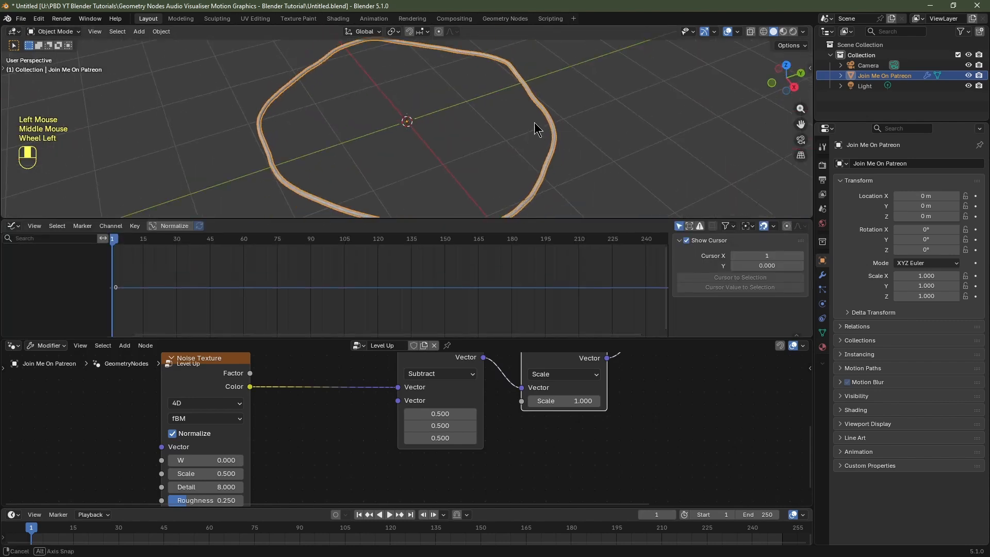
{"action": "key", "text": "shift+a"}
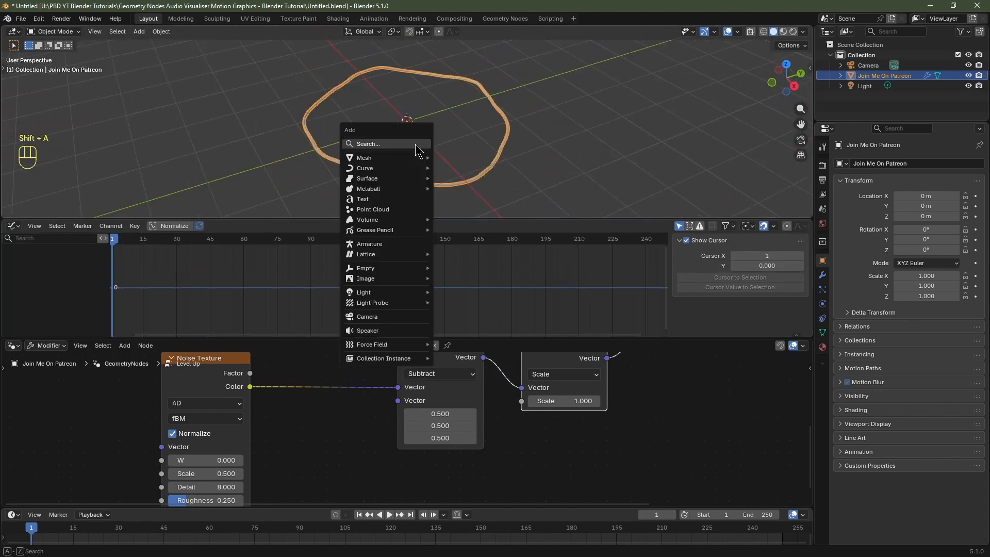
{"action": "mouse_move", "coordinate": [396, 267]}
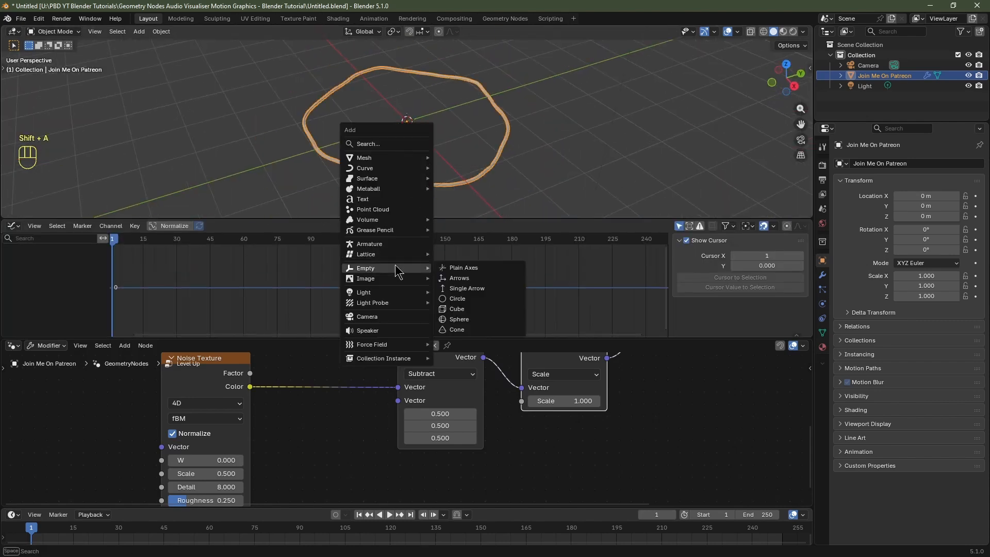
{"action": "left_click", "coordinate": [461, 268]}
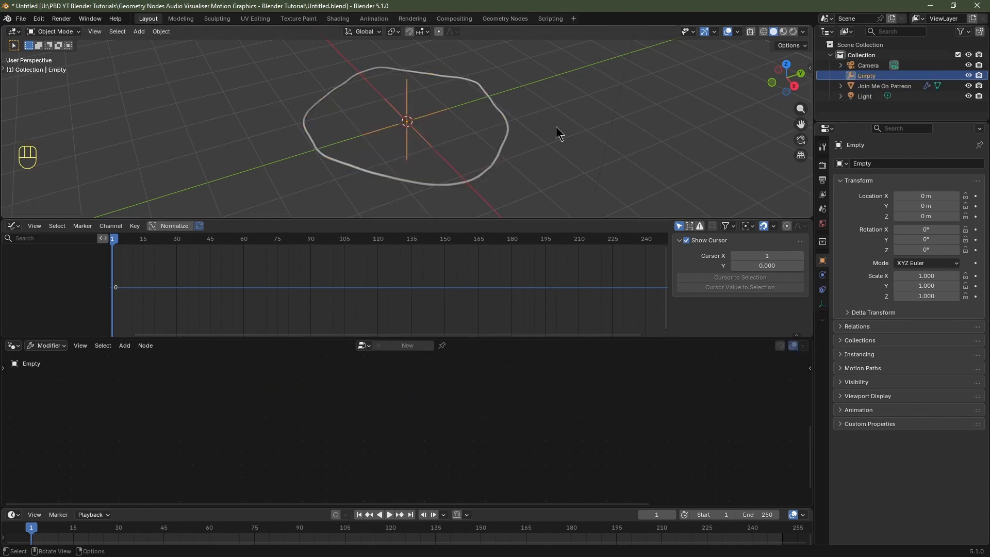
{"action": "double_click", "coordinate": [878, 77]}
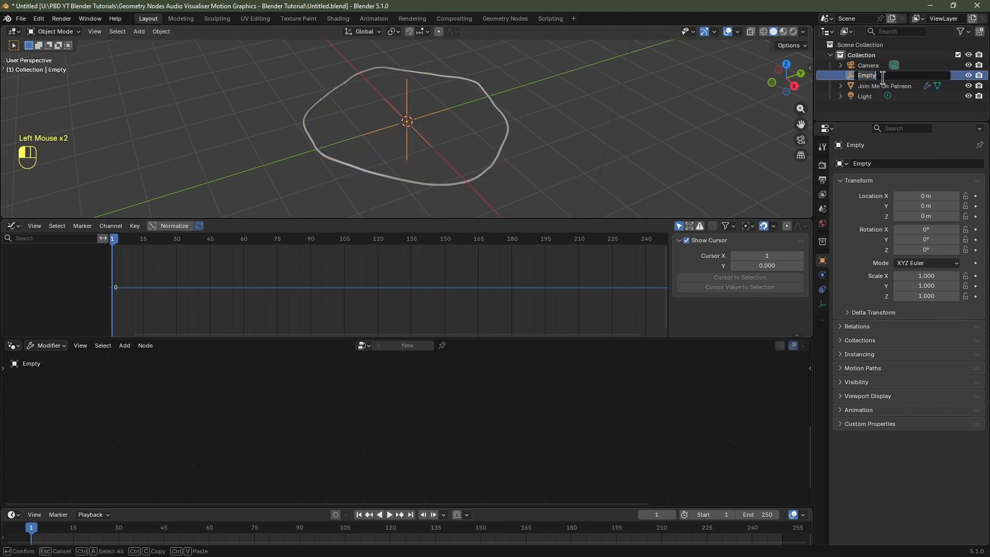
{"action": "type", "text": "Audio Multiply"}
{"action": "key", "text": "Return"}
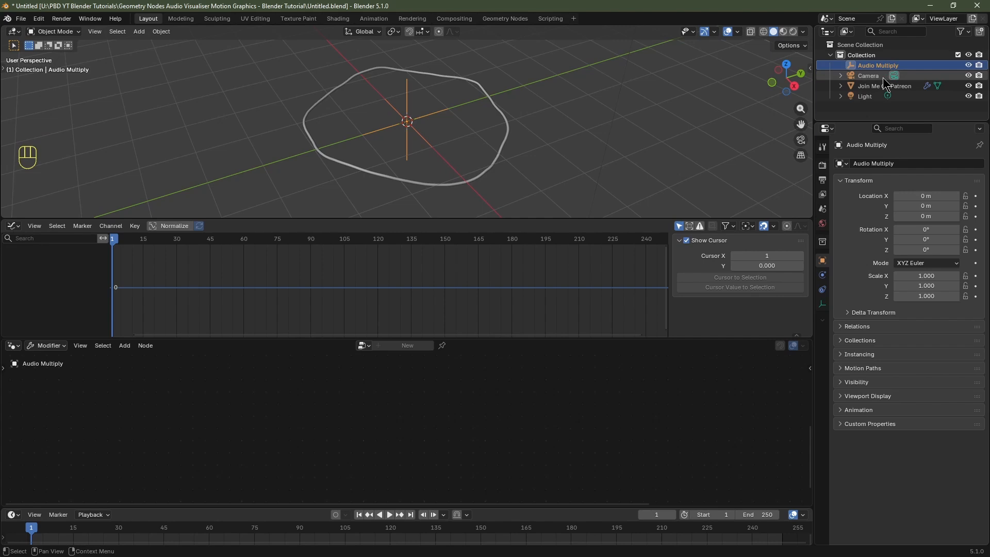
Duplicate the Audio Multiply empty in place and rename the copy Audio Add
{"action": "key", "text": "shift+d"}
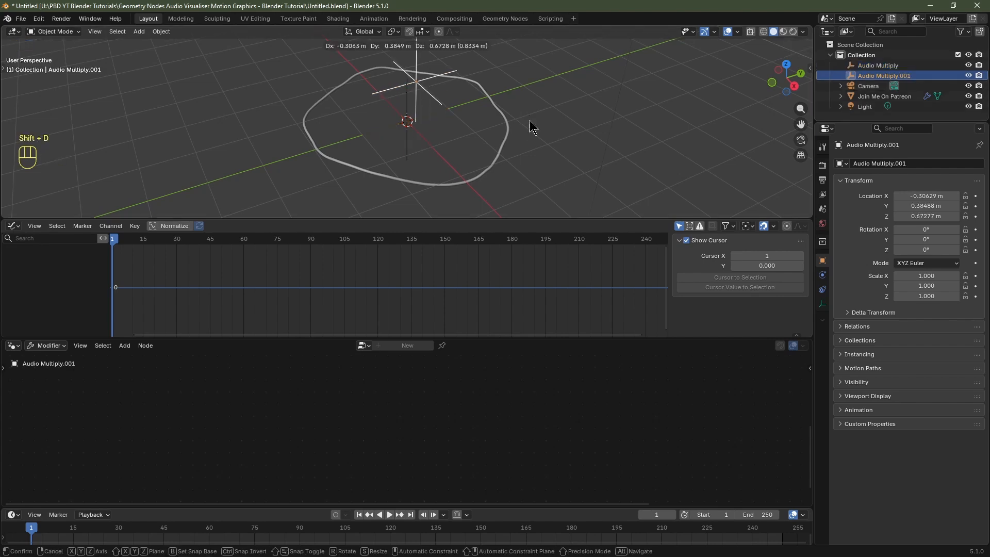
{"action": "key", "text": "Escape"}
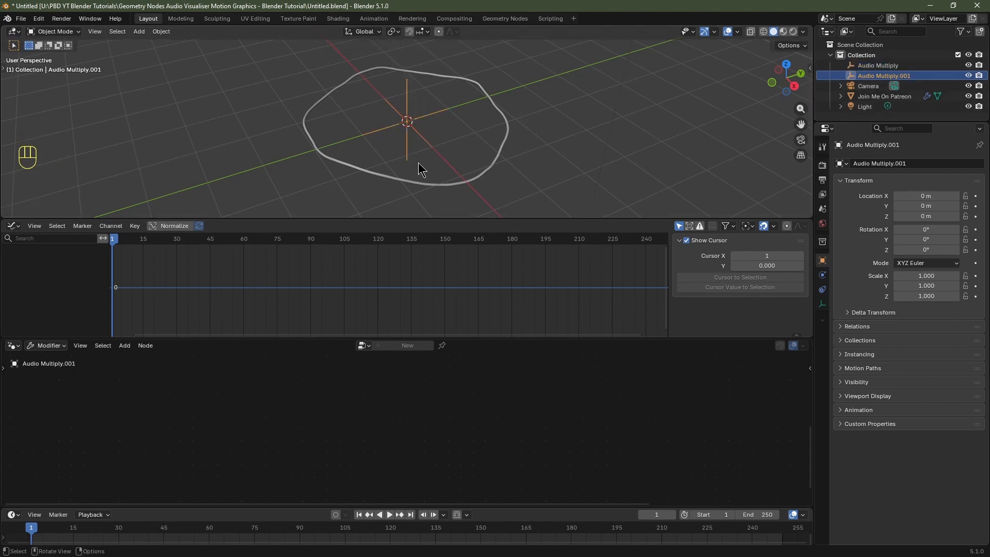
{"action": "double_click", "coordinate": [902, 76]}
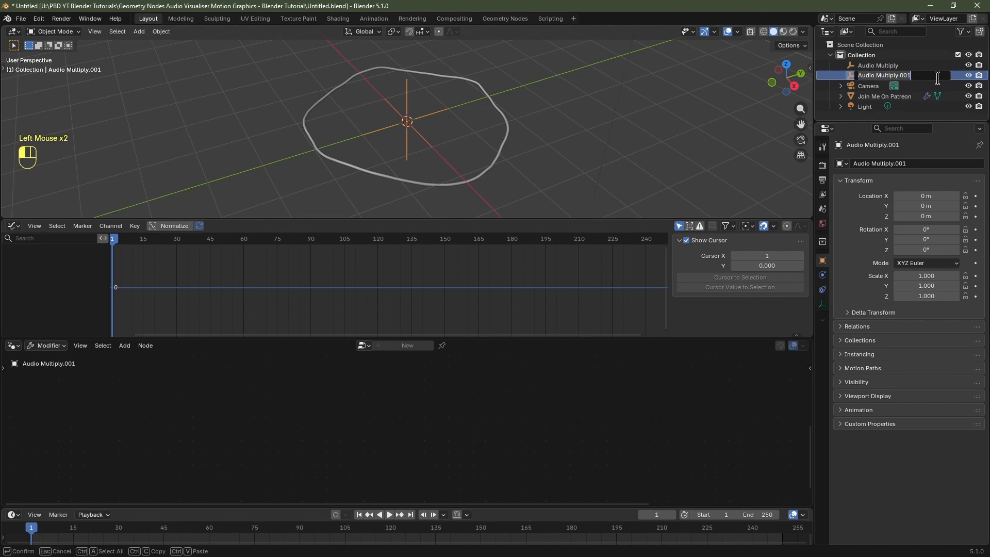
{"action": "key", "text": "BackSpace"}
{"action": "key", "text": "BackSpace"}
{"action": "key", "text": "BackSpace"}
{"action": "key", "text": "BackSpace"}
{"action": "key", "text": "BackSpace"}
{"action": "key", "text": "BackSpace"}
{"action": "key", "text": "BackSpace"}
{"action": "key", "text": "BackSpace"}
{"action": "key", "text": "BackSpace"}
{"action": "key", "text": "BackSpace"}
{"action": "key", "text": "BackSpace"}
{"action": "key", "text": "BackSpace"}
{"action": "type", "text": "Add"}
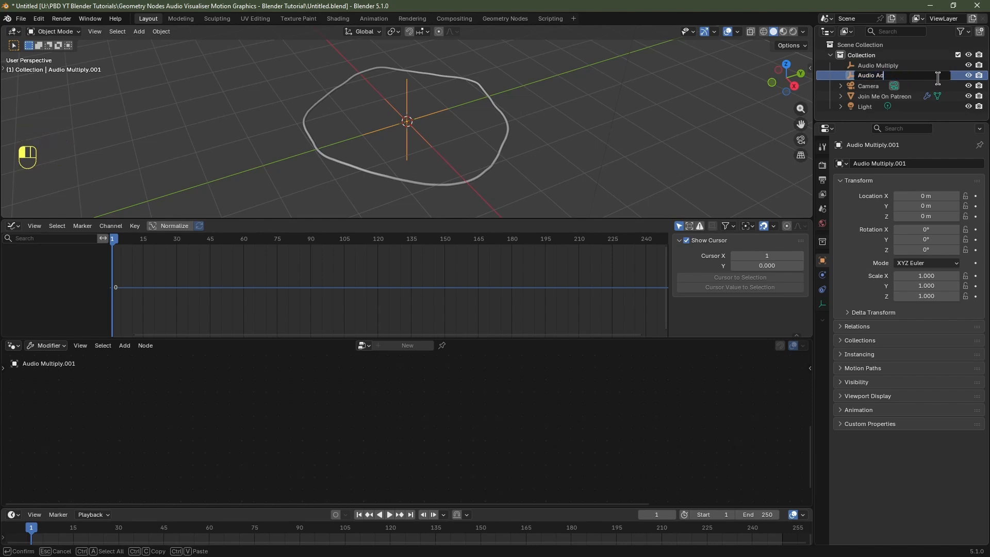
{"action": "key", "text": "Return"}
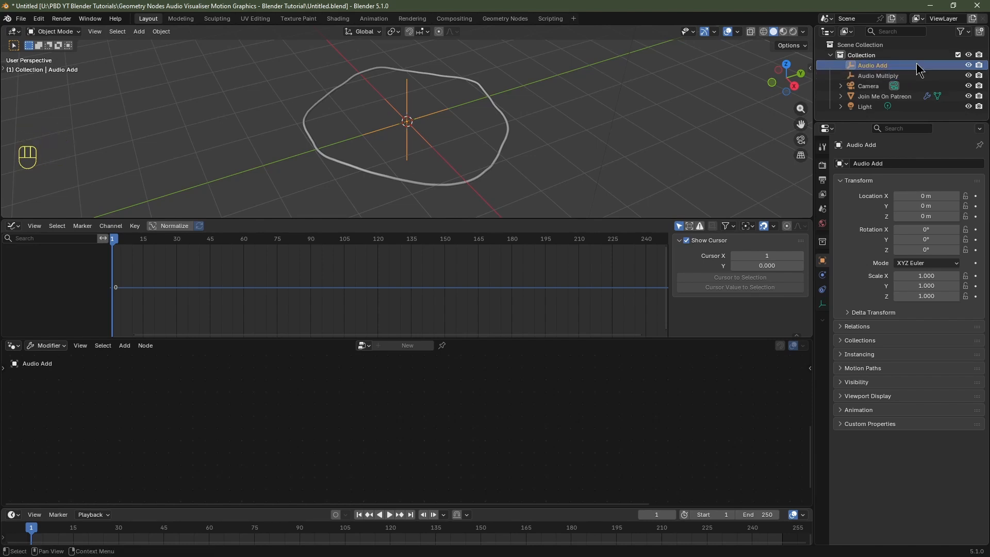
Keyframe the Z location of both the Audio Add and Audio Multiply empties at frame 1
{"action": "left_click", "coordinate": [360, 514]}
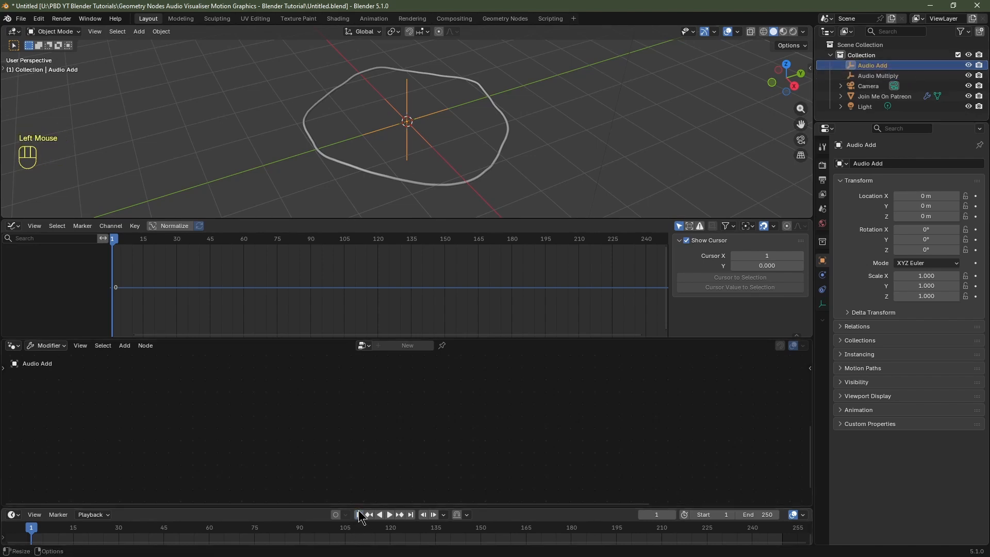
{"action": "left_click", "coordinate": [869, 67]}
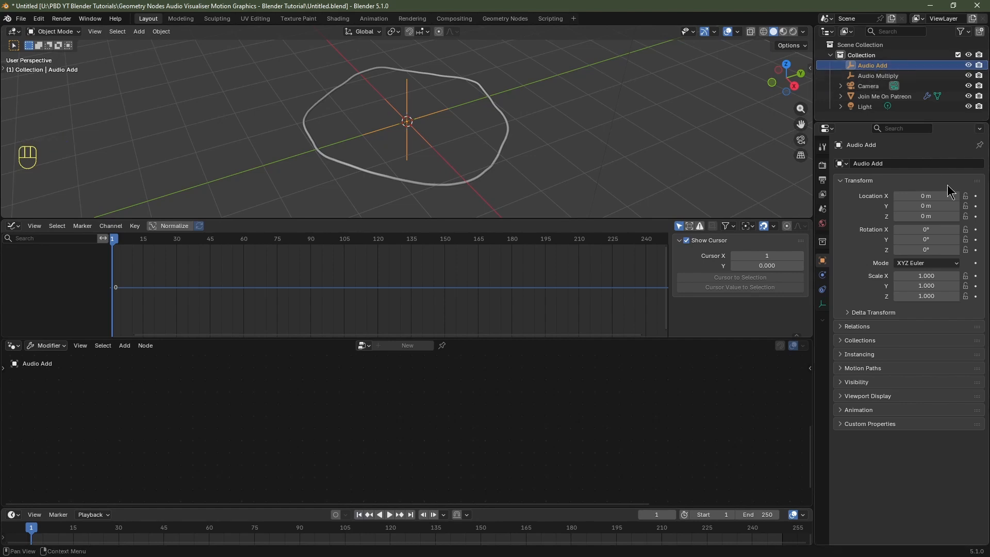
{"action": "left_click", "coordinate": [976, 217]}
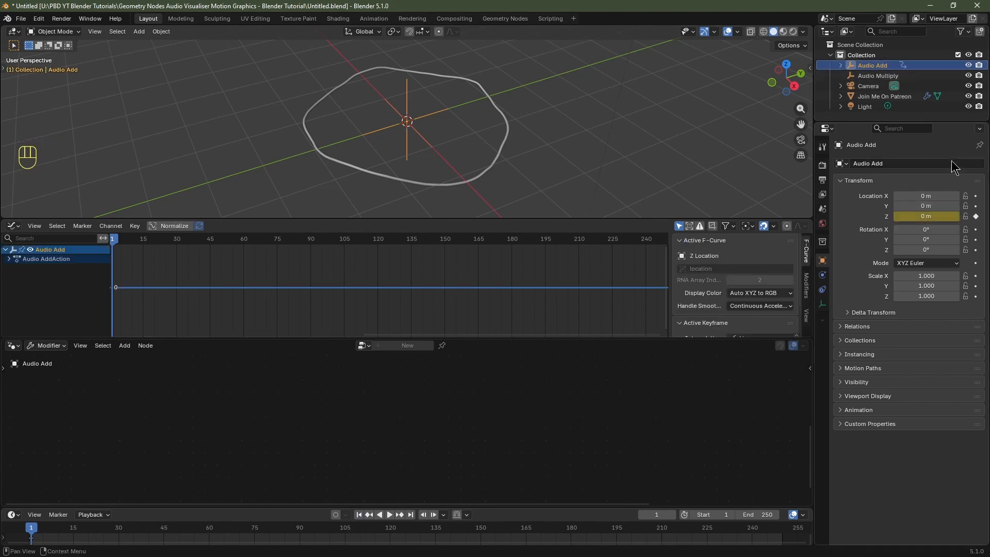
{"action": "left_click", "coordinate": [898, 76]}
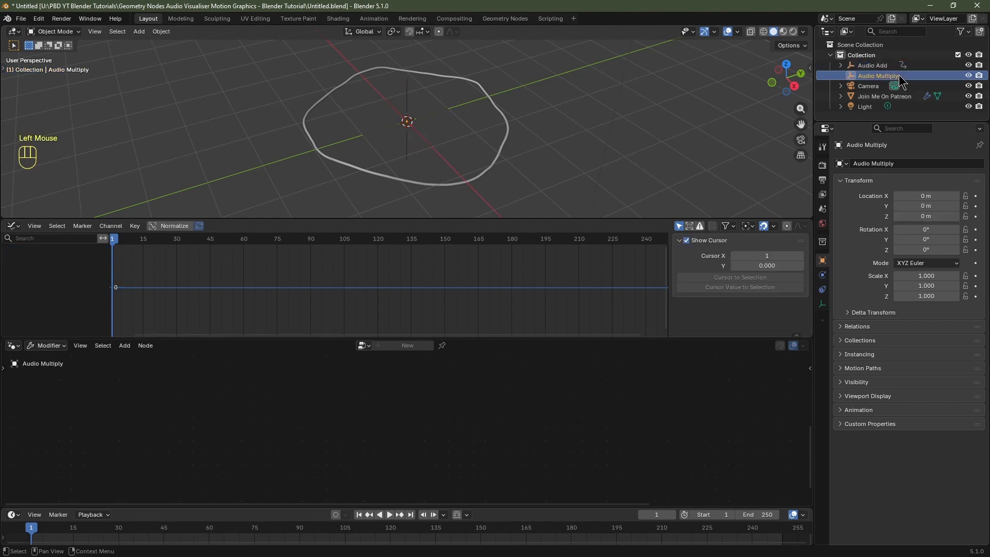
{"action": "left_click", "coordinate": [976, 216]}
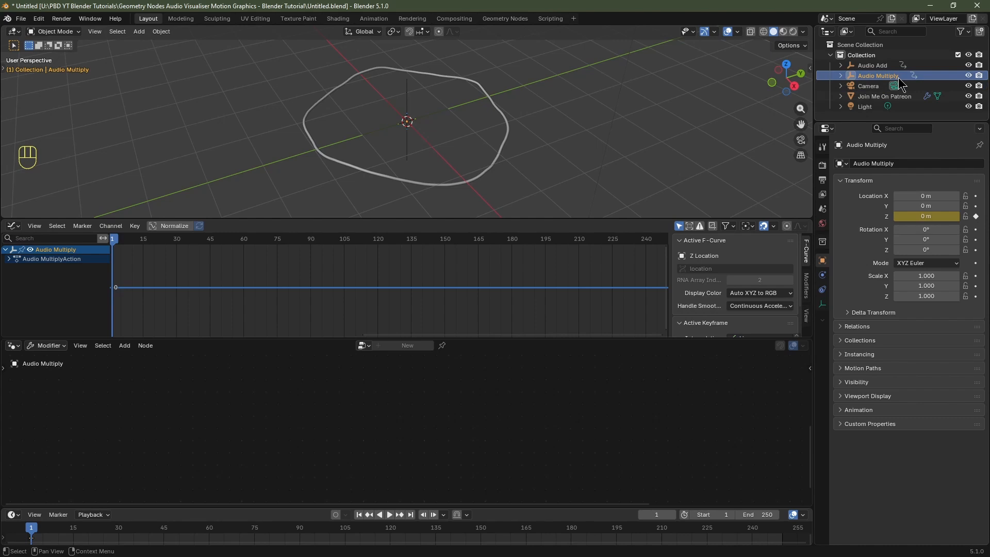
Convert Scuffle.wav with Sound to Samples onto the Audio Multiply empty's Z Location channel, keeping the default frequency range
{"action": "left_click", "coordinate": [8, 259]}
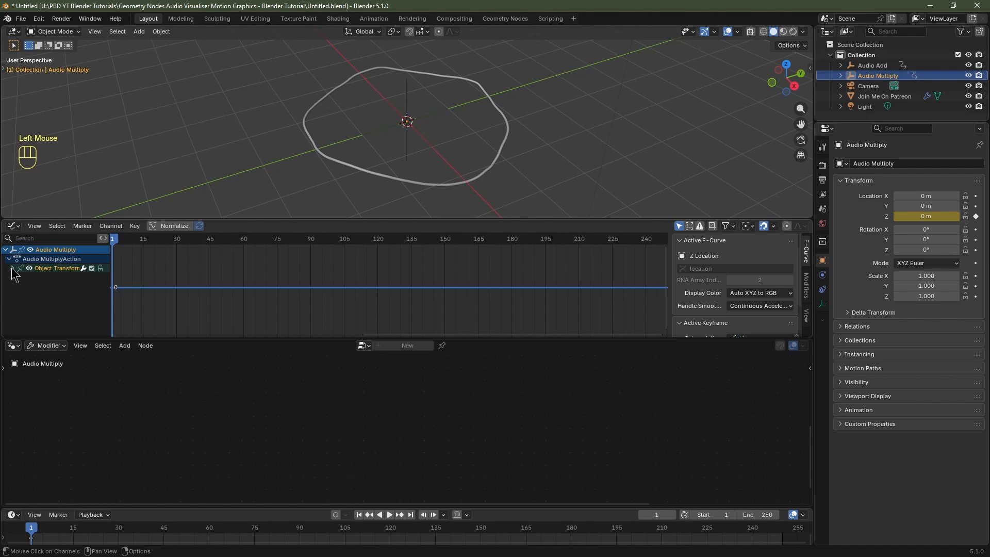
{"action": "left_click", "coordinate": [12, 269]}
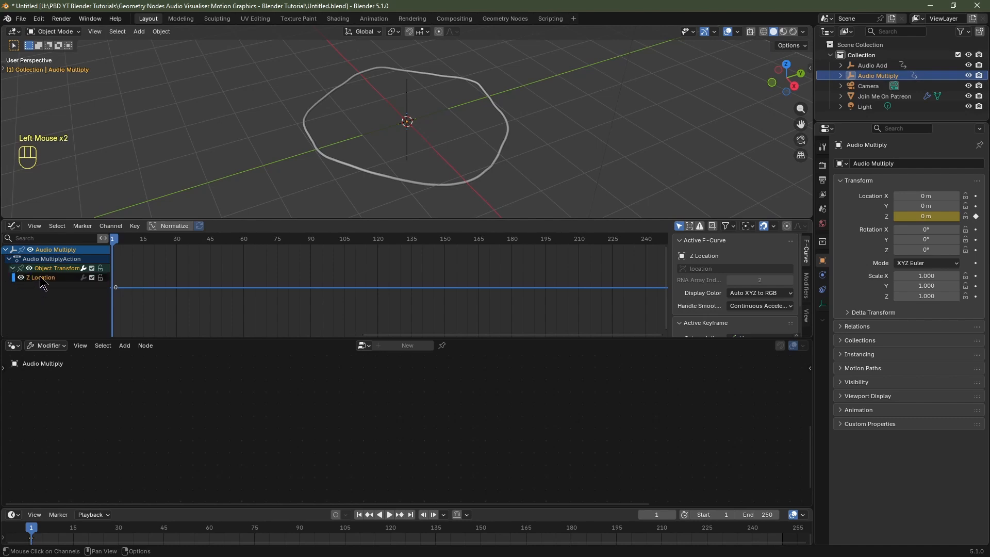
{"action": "left_click", "coordinate": [104, 227]}
{"action": "left_click", "coordinate": [146, 451]}
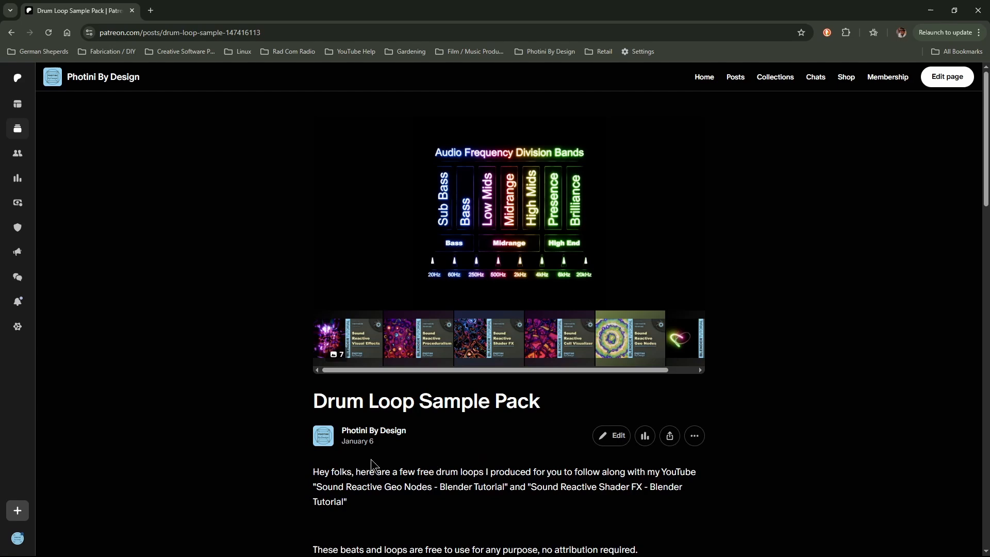
{"action": "scroll", "coordinate": [523, 464], "scroll_direction": "down", "scroll_amount": 9}
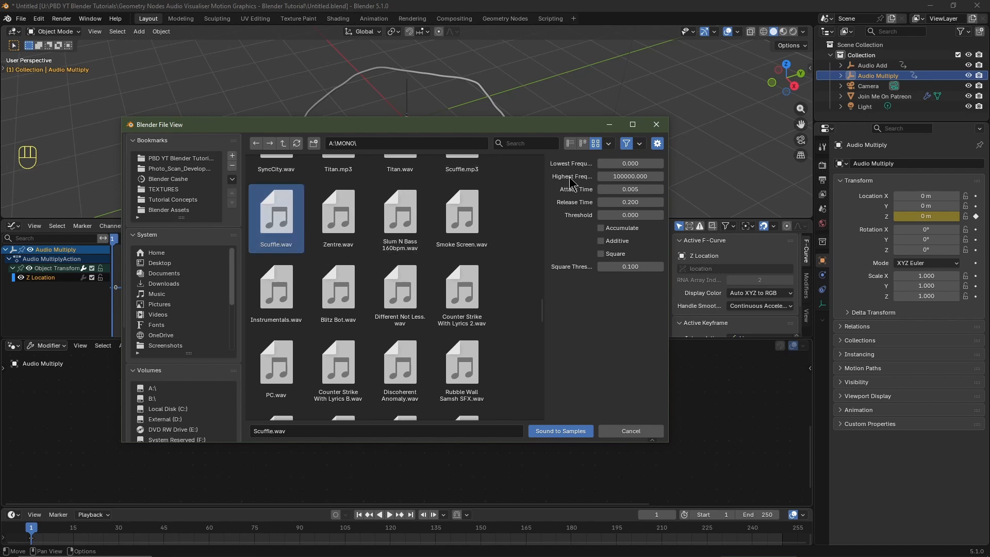
{"action": "left_click", "coordinate": [565, 431]}
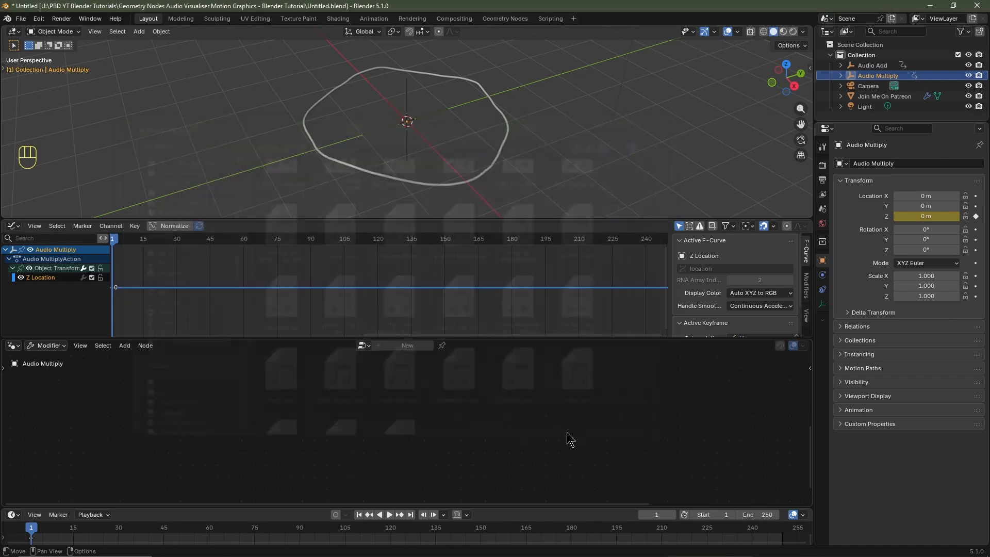
Enlarge the Graph Editor and add a Smooth (Gaussian) modifier to the Z Location curve with sigma 1 and filter width 3
{"action": "left_click_drag", "start_coordinate": [479, 339], "coordinate": [472, 410]}
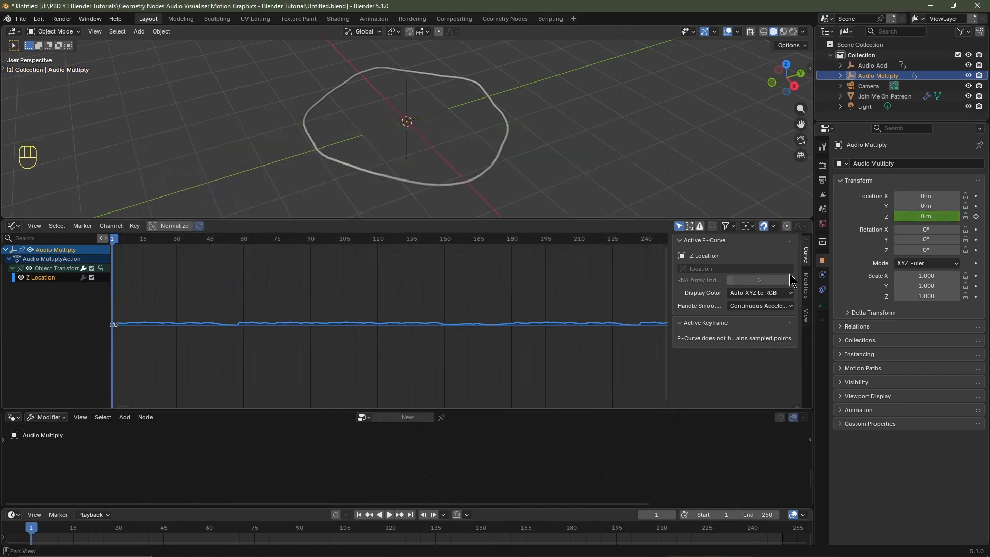
{"action": "left_click", "coordinate": [806, 292]}
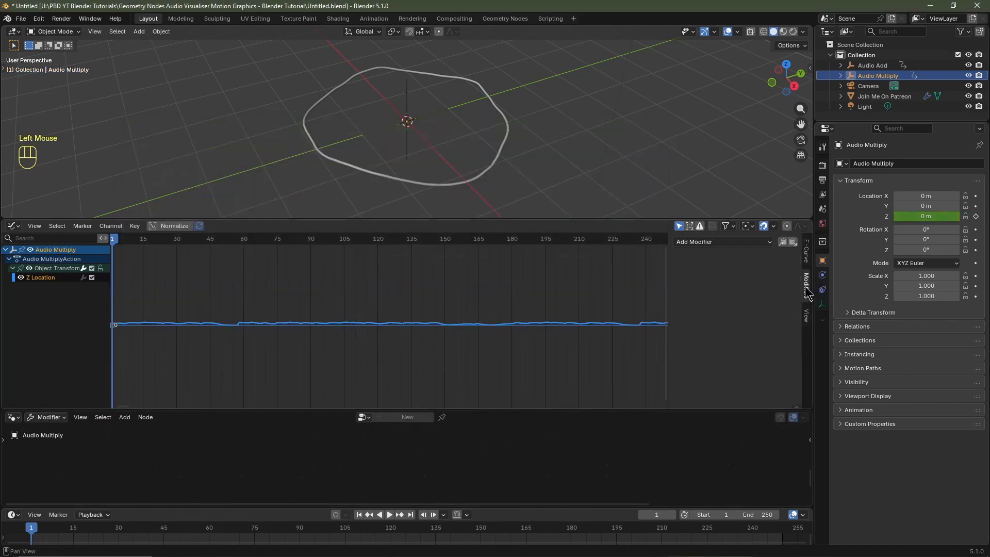
{"action": "left_click", "coordinate": [720, 242]}
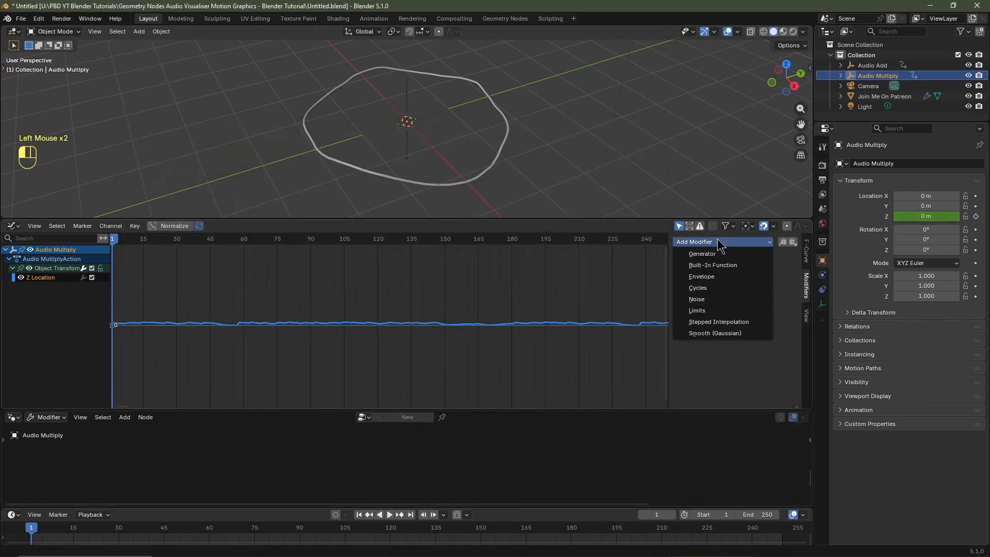
{"action": "left_click", "coordinate": [710, 333]}
{"action": "left_click", "coordinate": [765, 274]}
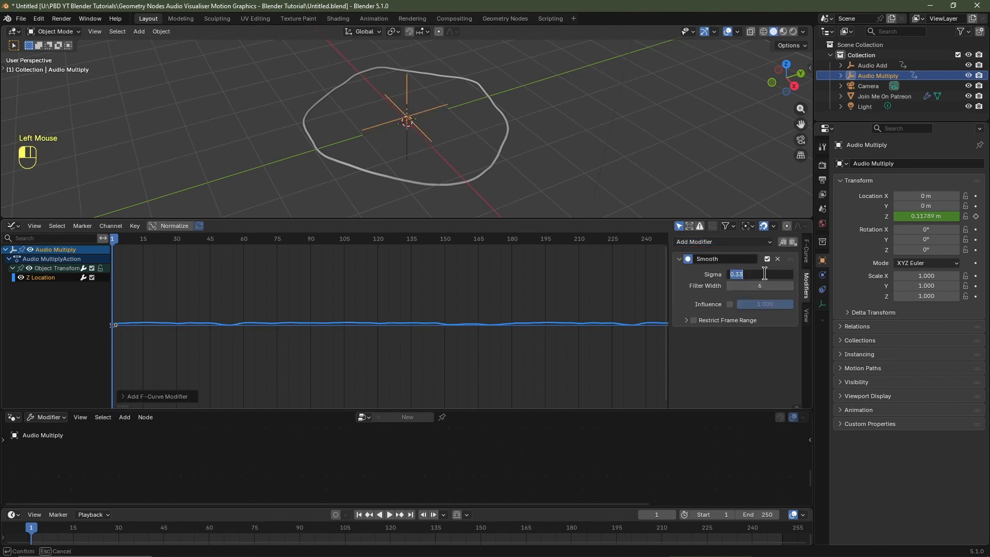
{"action": "type", "text": "1"}
{"action": "key", "text": "Tab"}
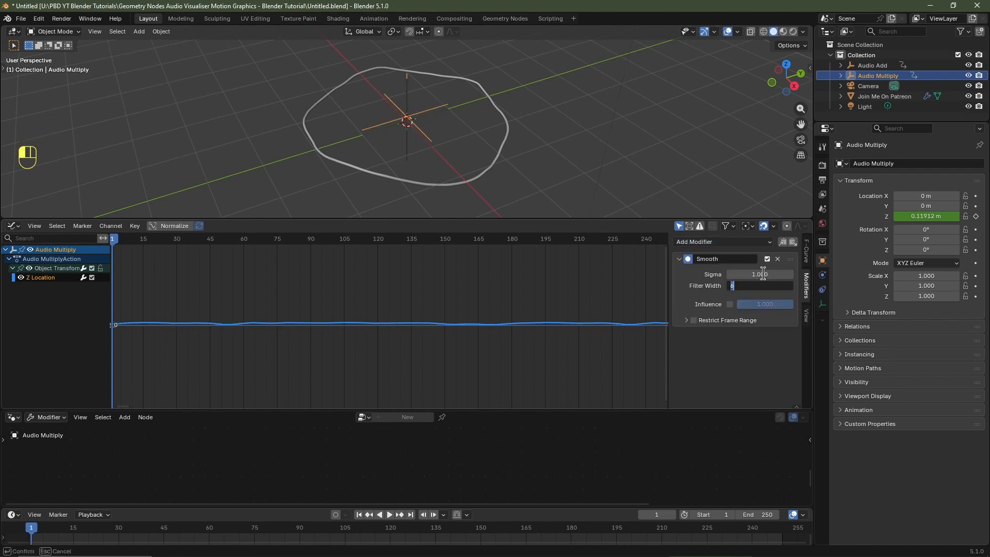
{"action": "type", "text": "3"}
{"action": "key", "text": "Return"}
Play the animation to preview the Audio Multiply empty's audio-driven motion, stop it and return to the first frame
{"action": "key", "text": "space"}
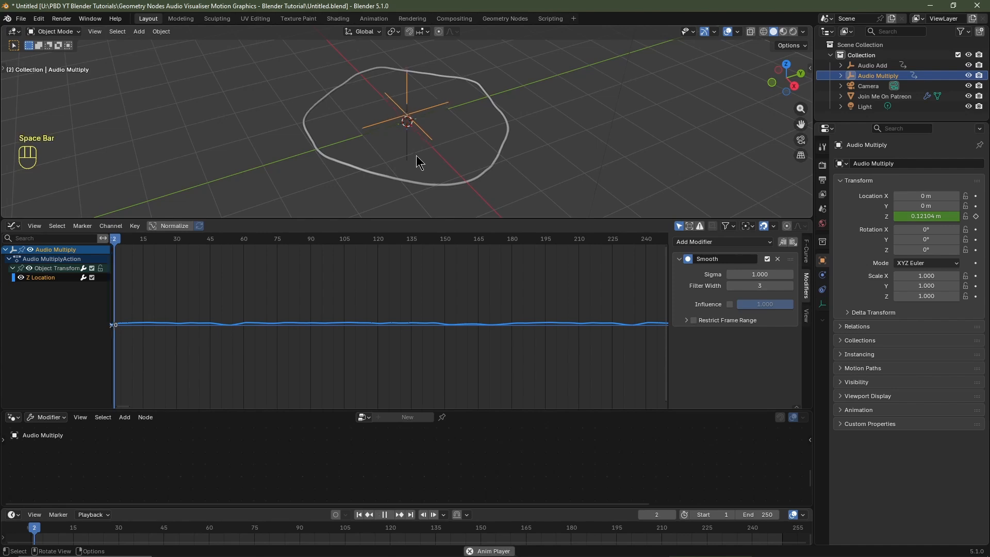
{"action": "key", "text": "space"}
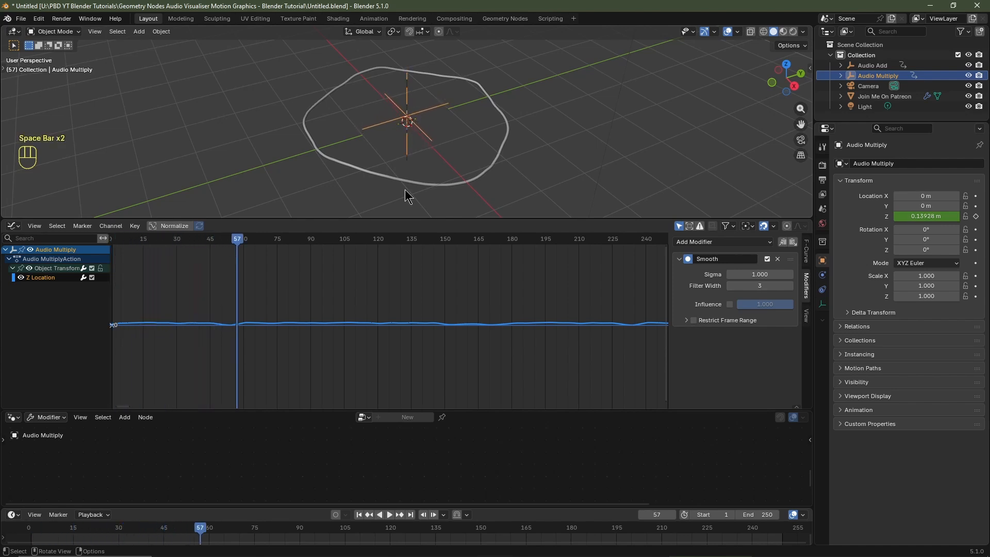
{"action": "left_click", "coordinate": [359, 515]}
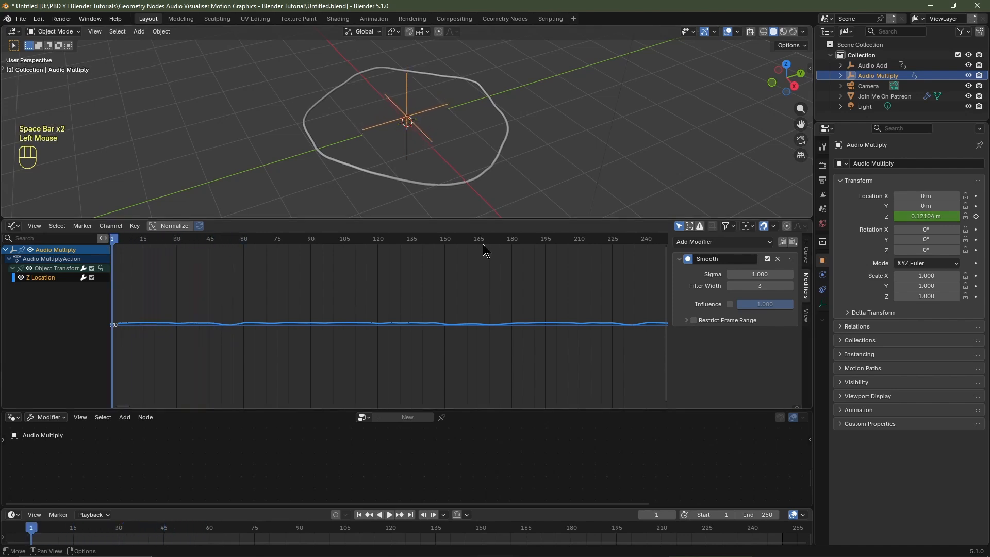
Convert Scuffle.wav with Sound to Samples onto the Audio Add empty's Z Location channel, with Accumulate enabled
{"action": "left_click", "coordinate": [870, 66]}
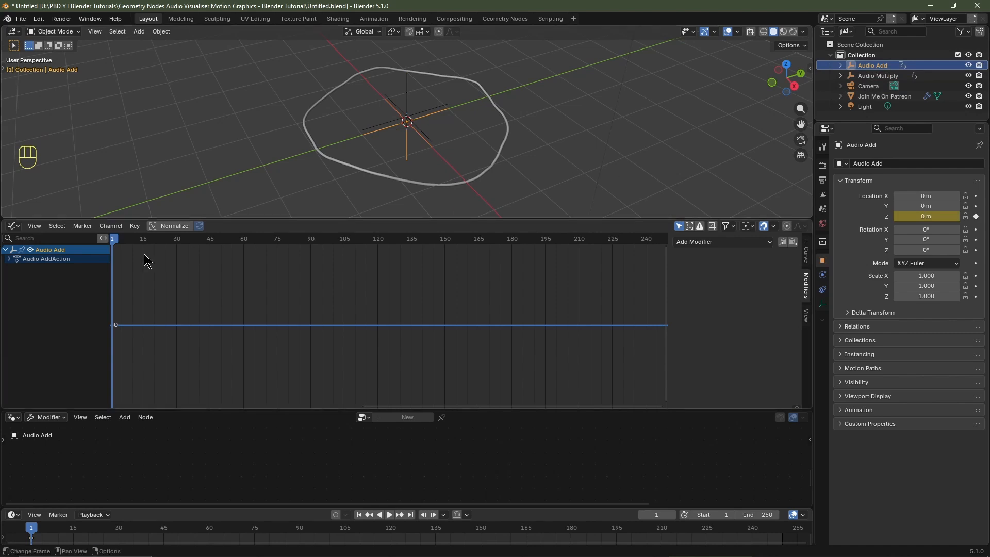
{"action": "left_click", "coordinate": [8, 258]}
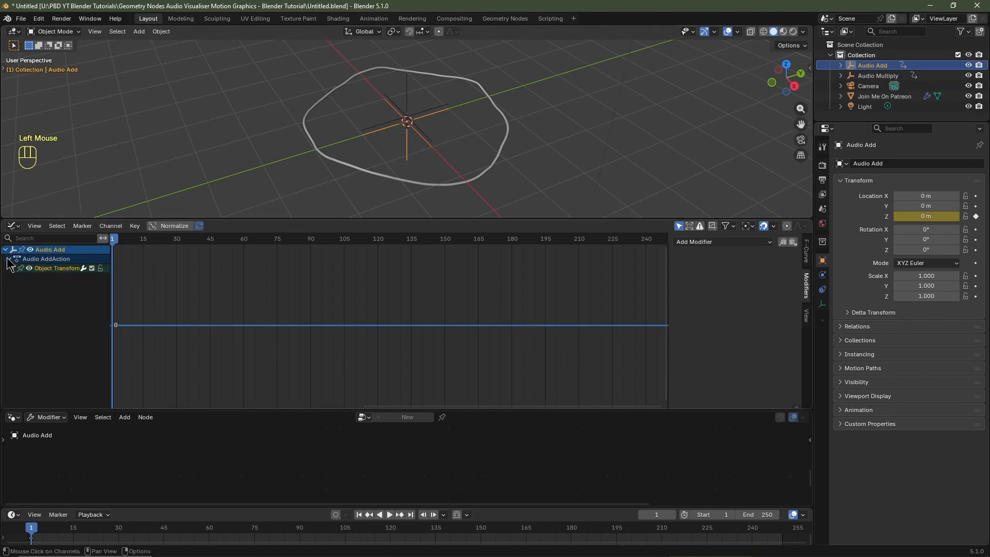
{"action": "left_click", "coordinate": [12, 268]}
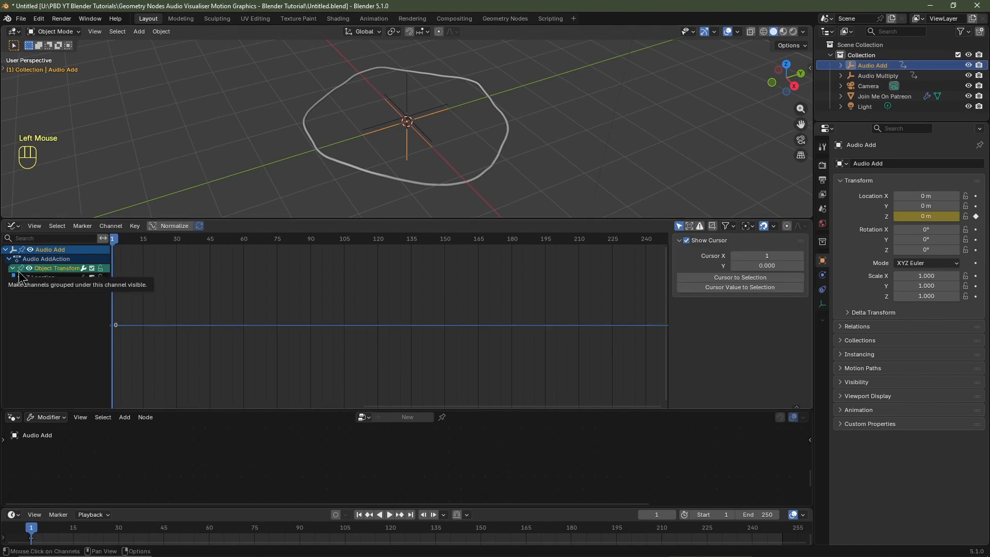
{"action": "left_click", "coordinate": [43, 278]}
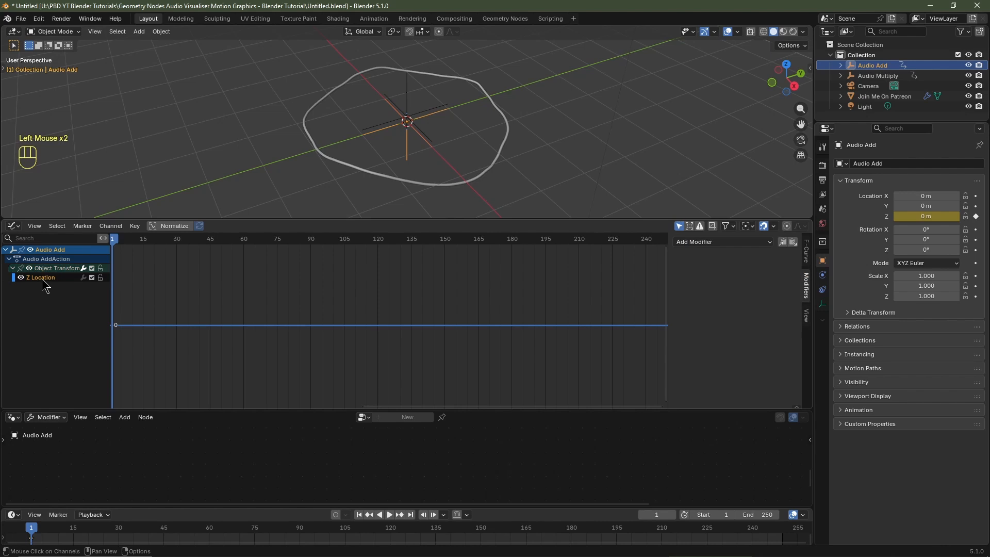
{"action": "left_click", "coordinate": [111, 226]}
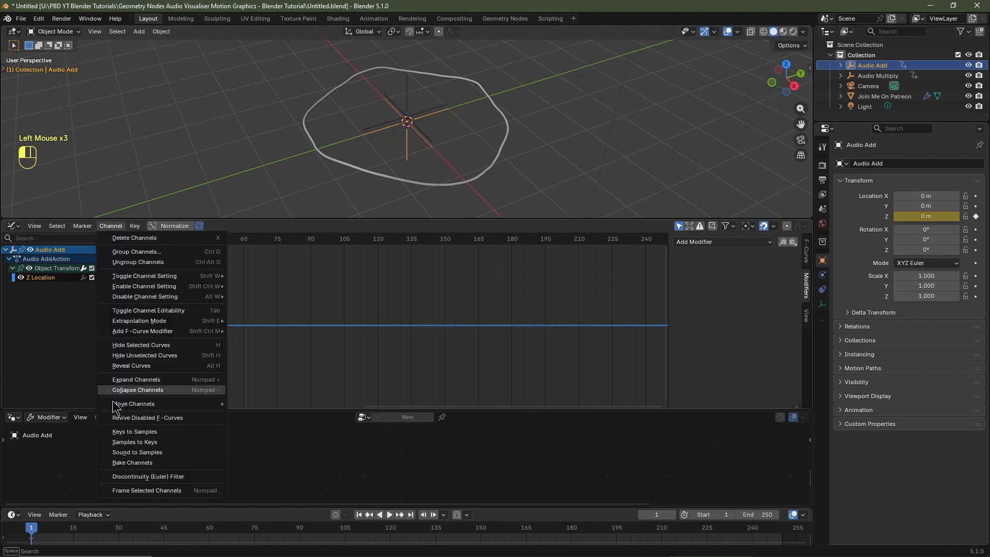
{"action": "left_click", "coordinate": [138, 452]}
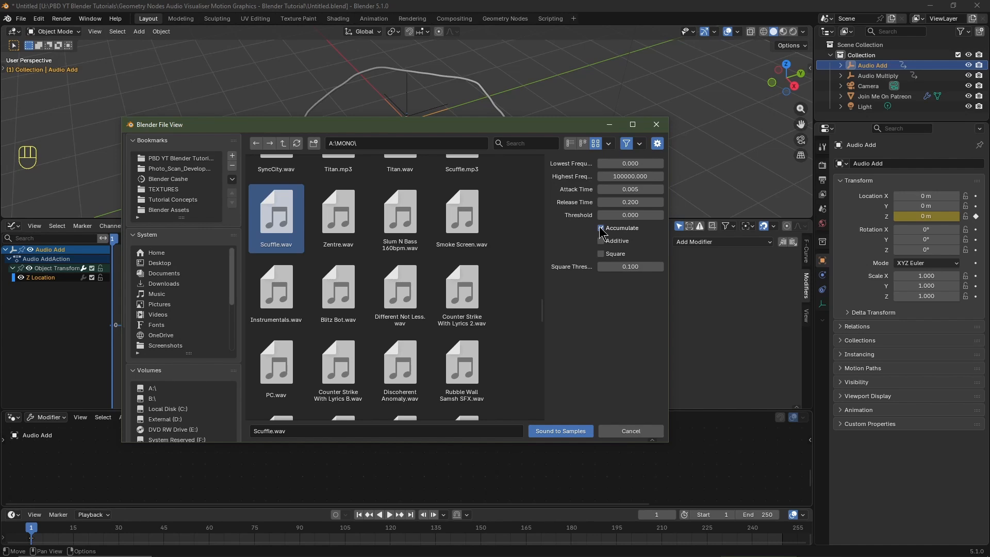
{"action": "left_click", "coordinate": [567, 432]}
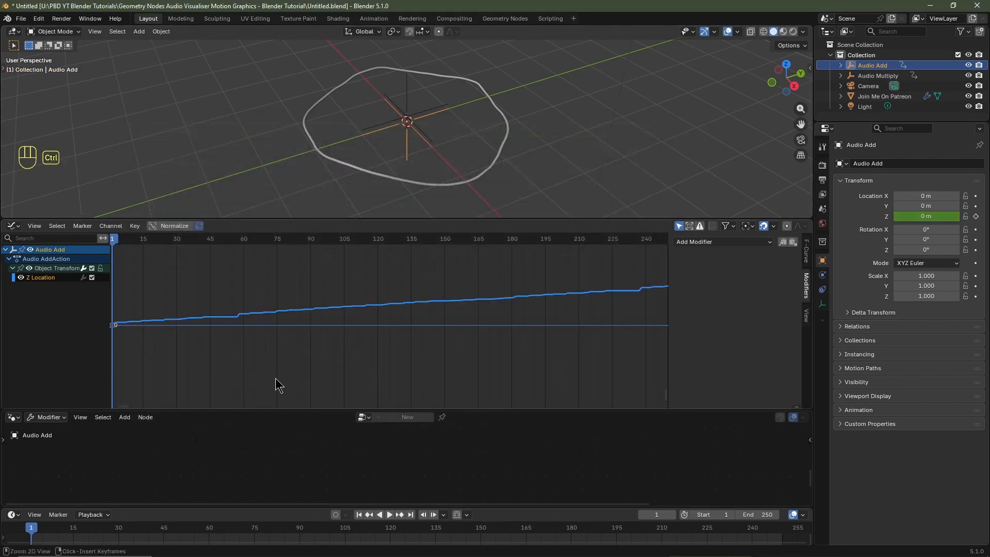
Add a Smooth (Gaussian) modifier to the Audio Add Z Location curve with sigma 0.25 and filter width 3
{"action": "middle_click_drag", "start_coordinate": [275, 378], "coordinate": [230, 342], "text": "ctrl"}
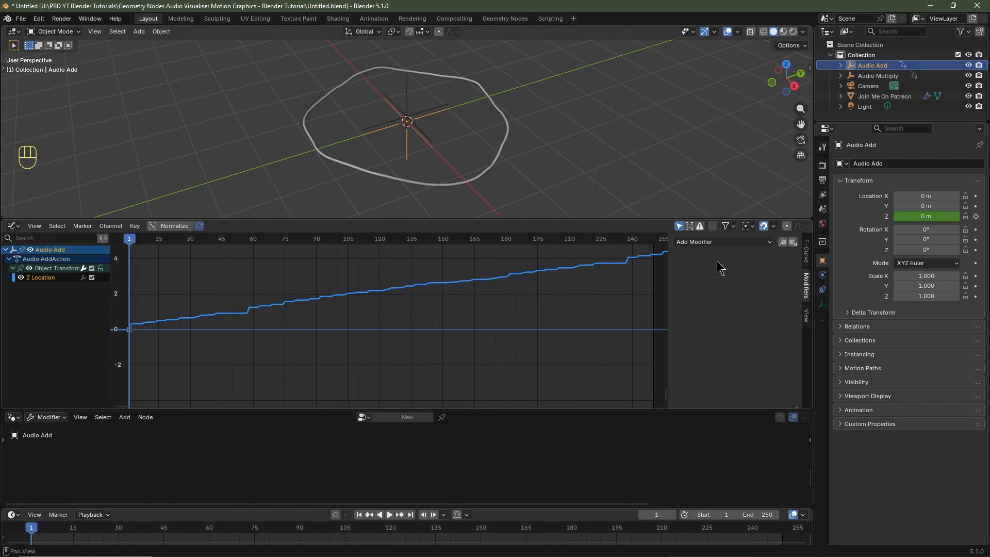
{"action": "left_click", "coordinate": [734, 244]}
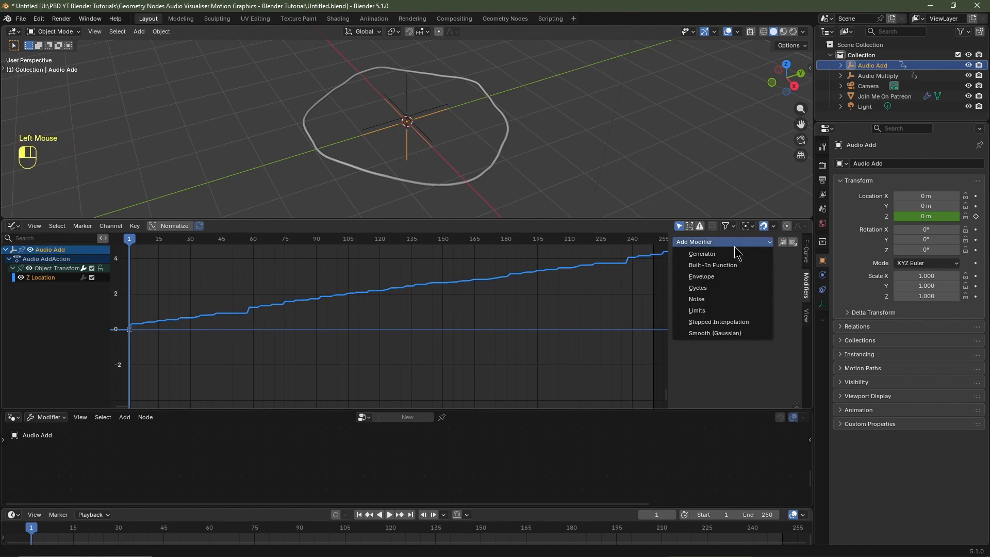
{"action": "left_click", "coordinate": [726, 333]}
{"action": "left_click", "coordinate": [764, 275]}
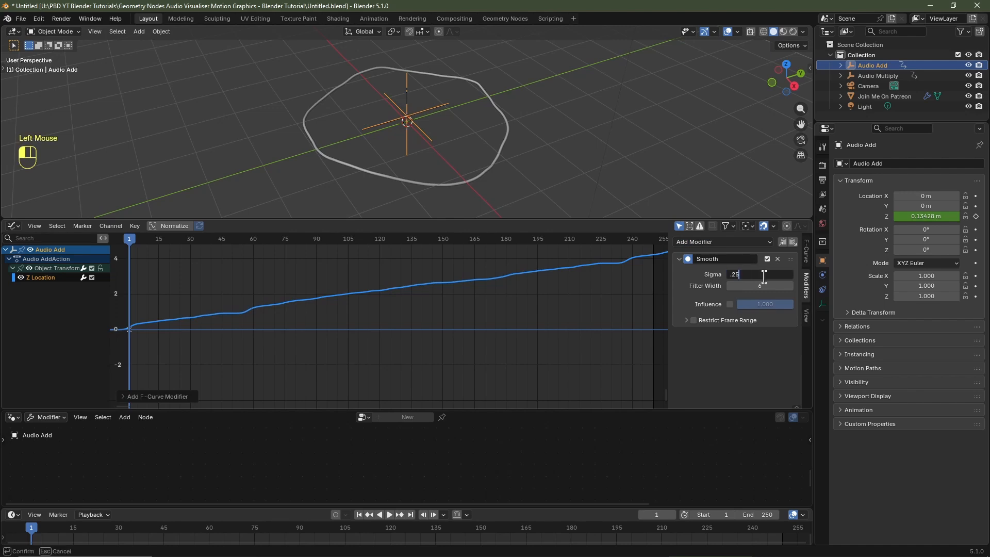
{"action": "type", "text": ".25"}
{"action": "key", "text": "Tab"}
{"action": "type", "text": "3"}
{"action": "key", "text": "Return"}
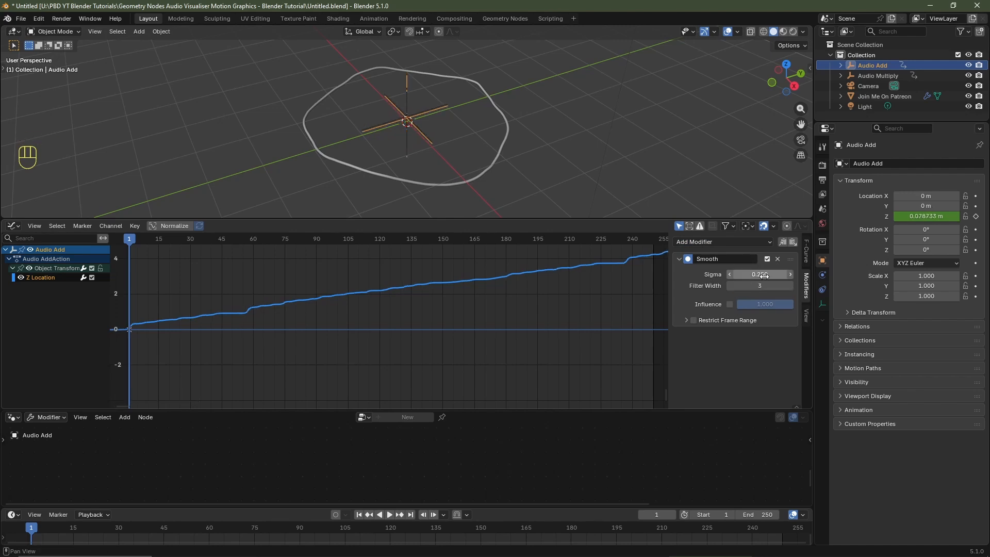
Switch the Graph Editor area to the Video Sequencer and assign the existing Scene to it
{"action": "left_click", "coordinate": [14, 226]}
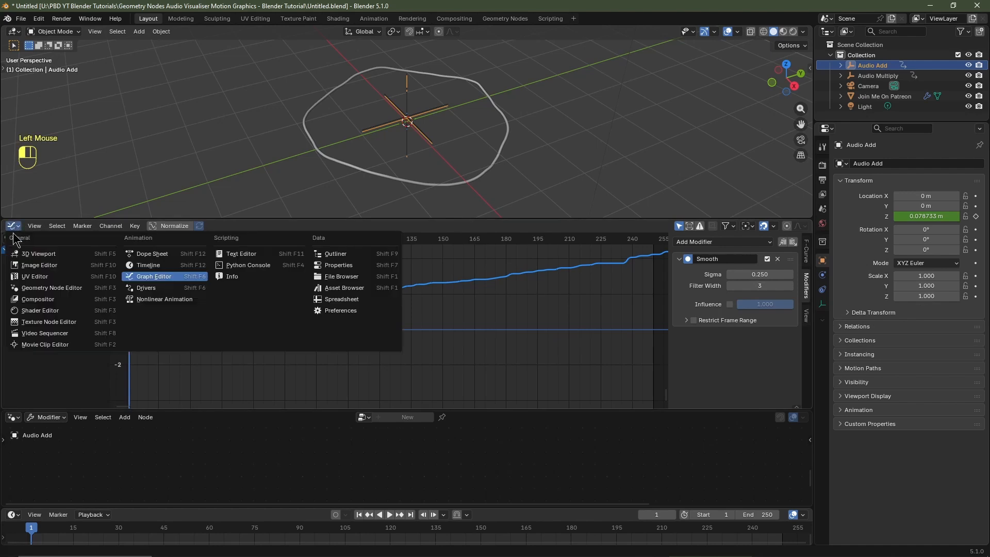
{"action": "left_click", "coordinate": [56, 334]}
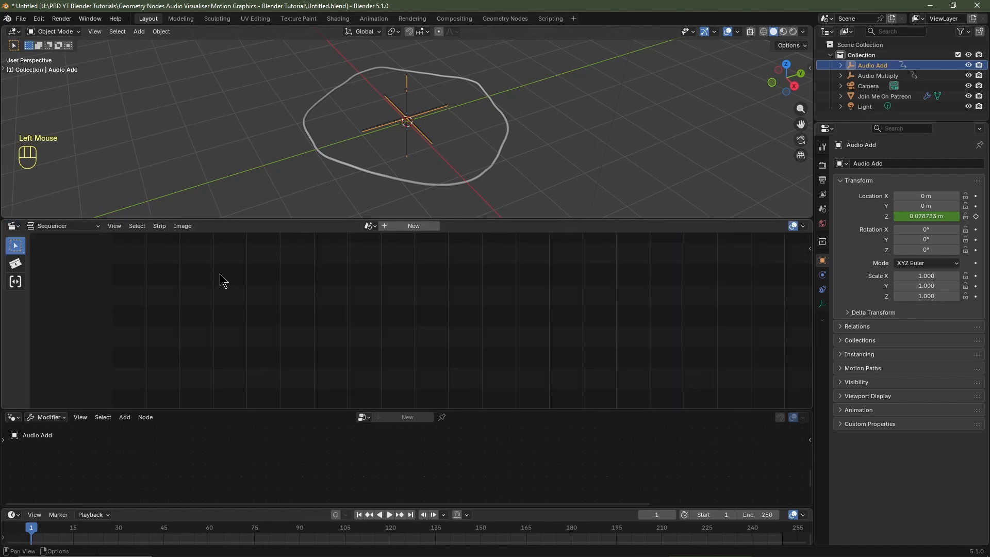
{"action": "left_click", "coordinate": [368, 226]}
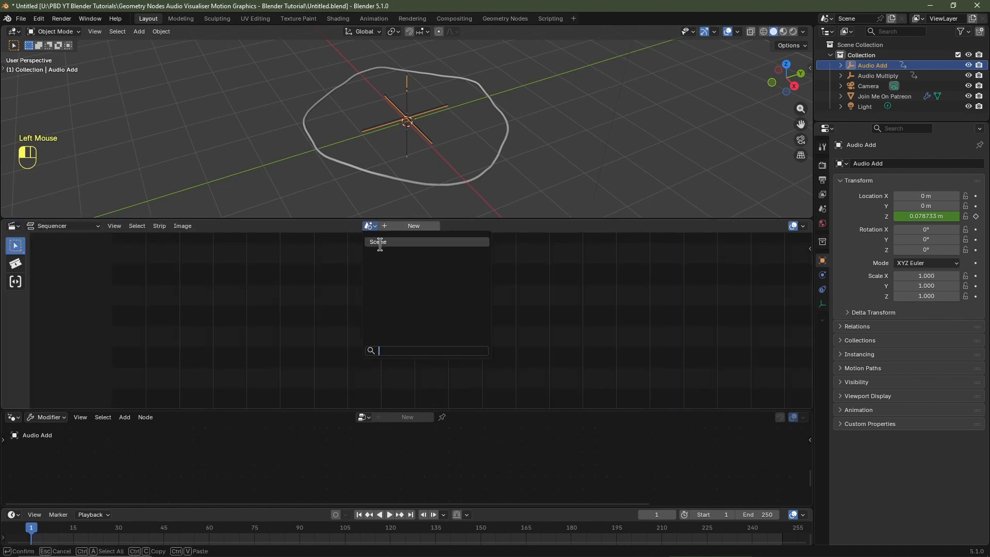
{"action": "left_click", "coordinate": [380, 242]}
Add Scuffle.wav as a sound strip in channel 1, starting at the first frame
{"action": "key", "text": "shift+a"}
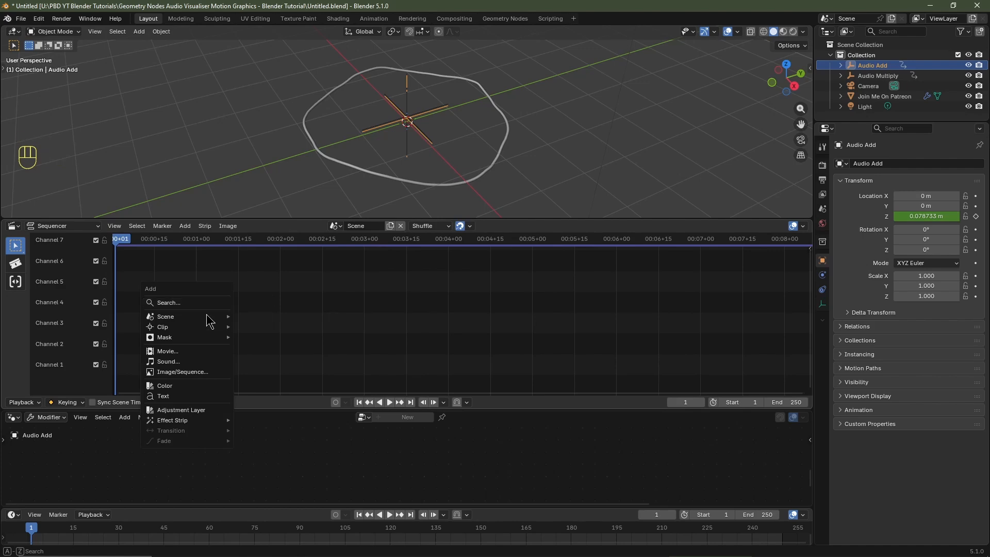
{"action": "left_click", "coordinate": [182, 362]}
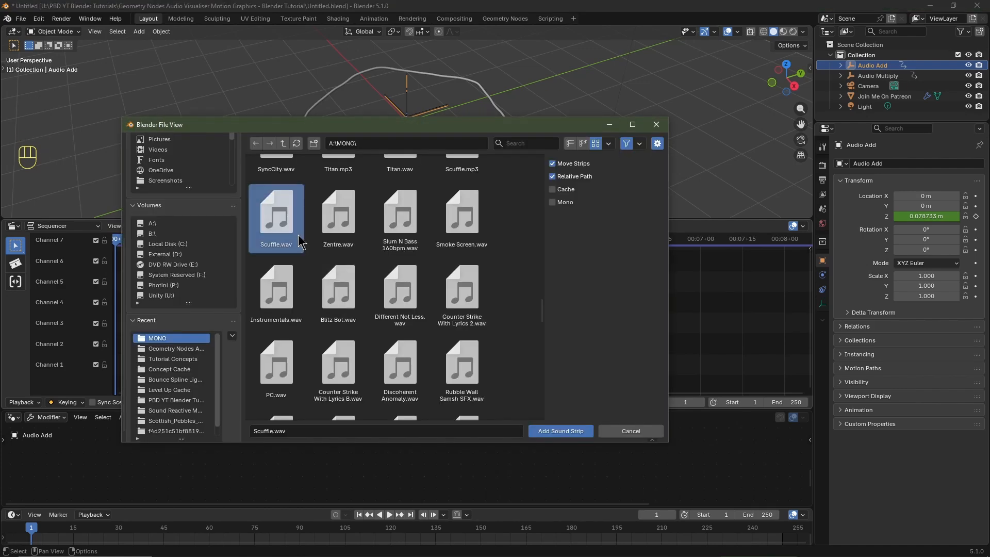
{"action": "left_click", "coordinate": [567, 431]}
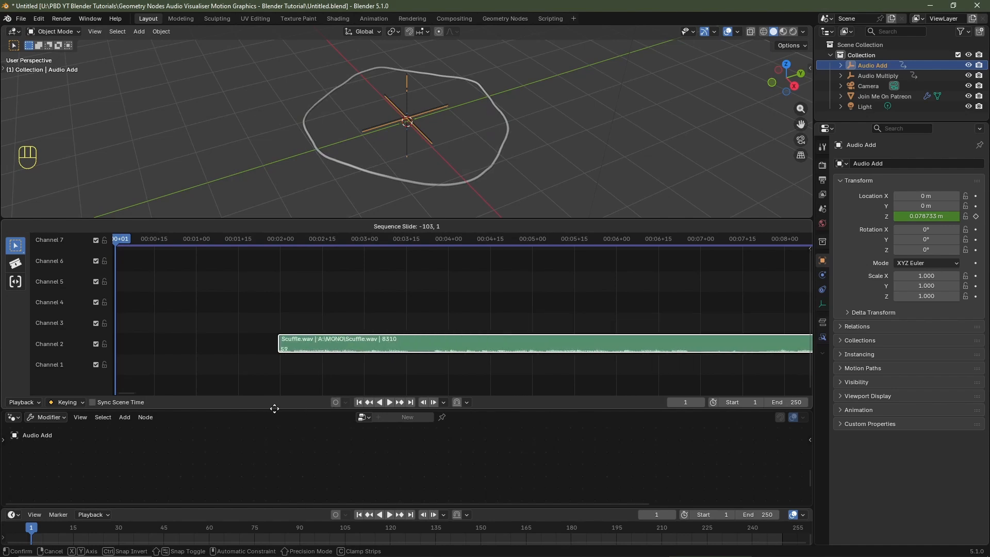
{"action": "left_click", "coordinate": [120, 422]}
Place the playhead at the end of the Scuffle.wav strip and set the scene's end frame to 8310
{"action": "scroll", "coordinate": [752, 342], "scroll_direction": "down", "scroll_amount": 3}
{"action": "middle_click_drag", "start_coordinate": [751, 342], "coordinate": [671, 309], "text": "ctrl"}
{"action": "middle_click_drag", "start_coordinate": [657, 330], "coordinate": [217, 268]}
{"action": "middle_click_drag", "start_coordinate": [676, 335], "coordinate": [504, 341]}
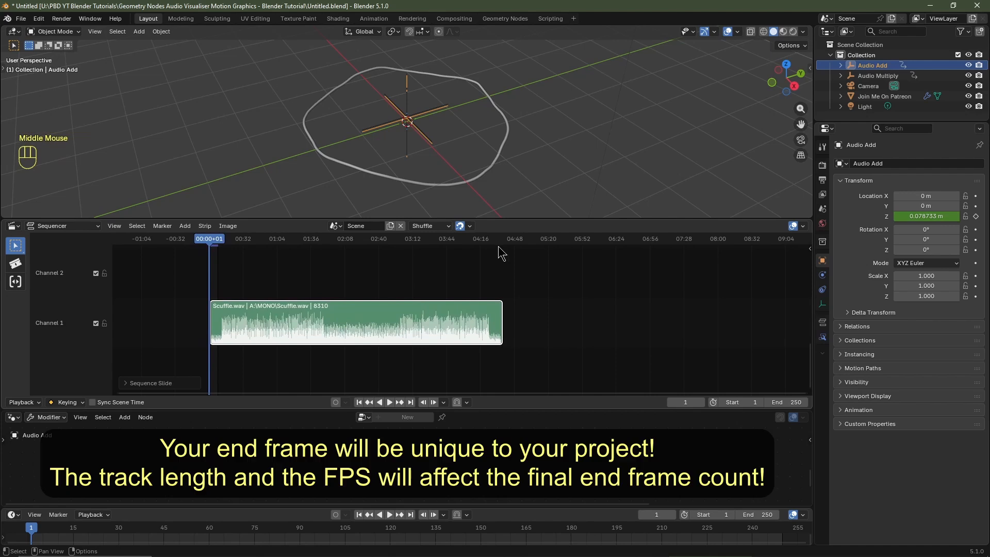
{"action": "left_click", "coordinate": [499, 246]}
{"action": "left_click", "coordinate": [498, 245]}
{"action": "scroll", "coordinate": [516, 309], "scroll_direction": "up", "scroll_amount": 6}
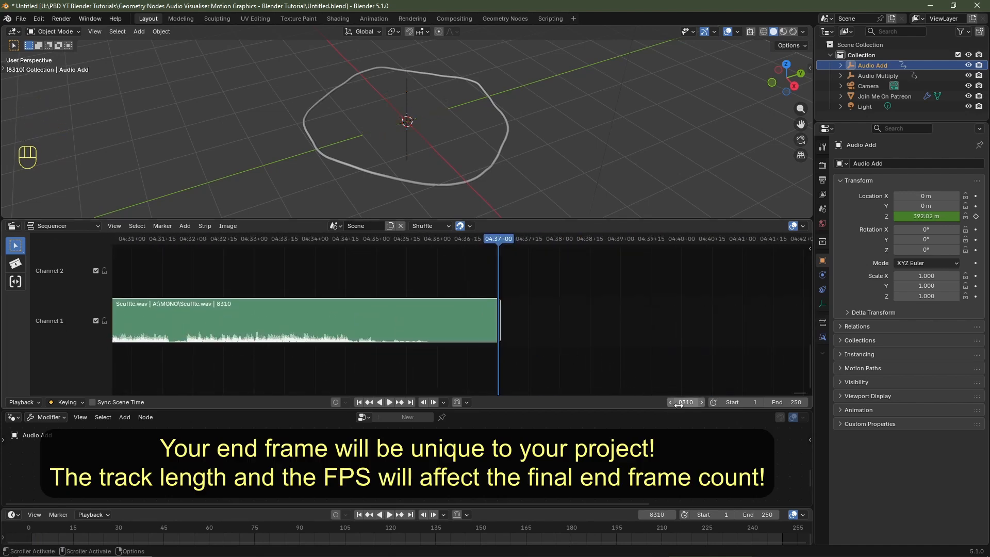
{"action": "left_click", "coordinate": [785, 402]}
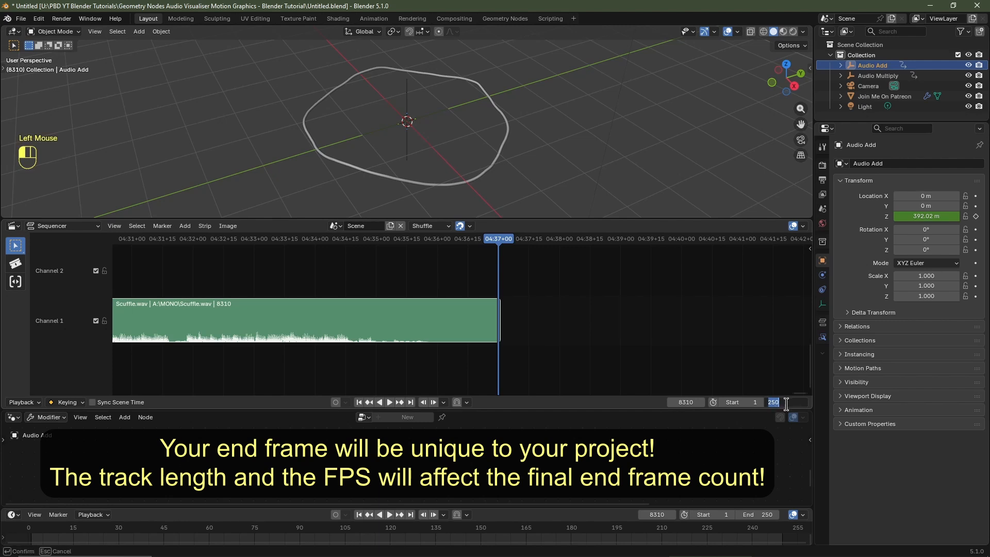
{"action": "type", "text": "8310"}
{"action": "key", "text": "Return"}
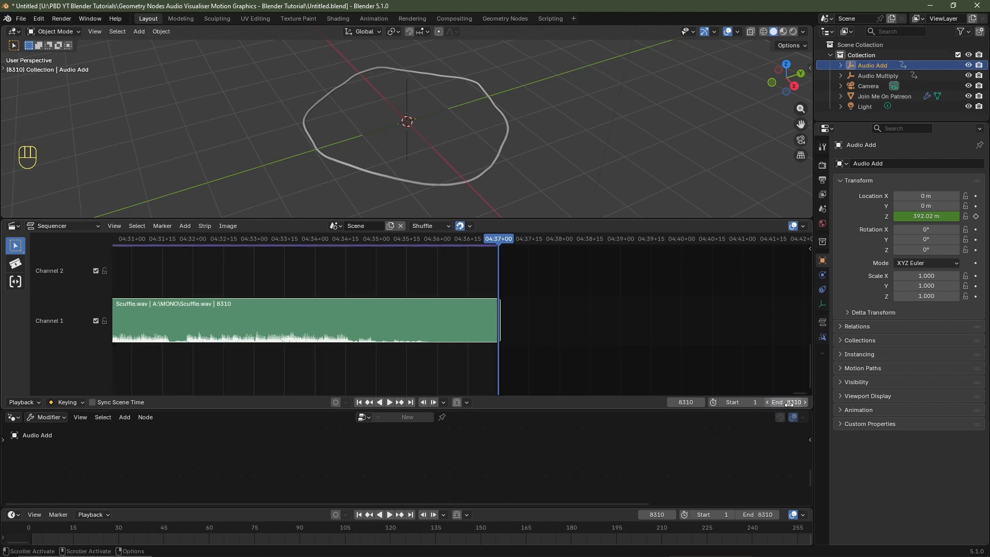
{"action": "scroll", "coordinate": [530, 361], "scroll_direction": "down", "scroll_amount": 6}
{"action": "key", "text": "Escape"}
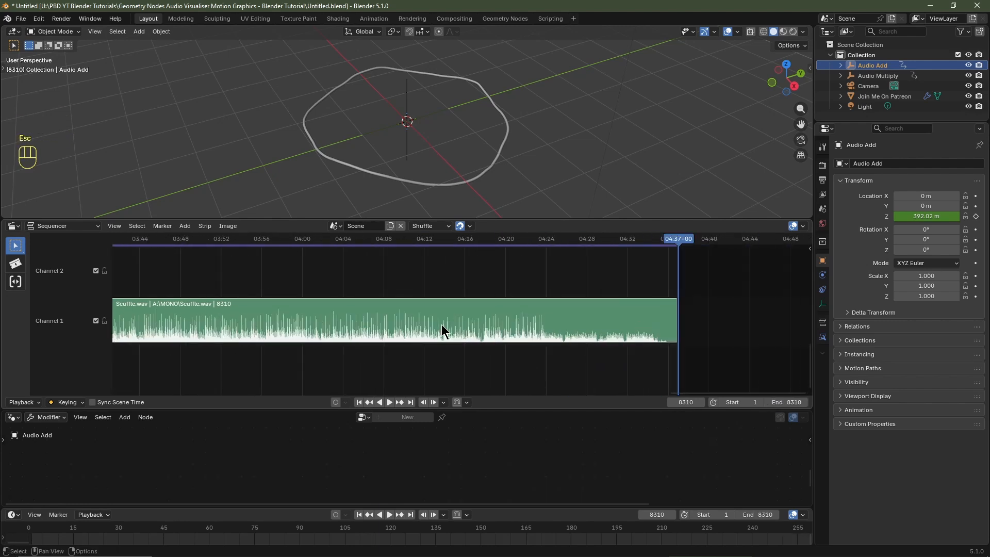
Close the Sequencer area by expanding the 3D viewport over it, and preview the empties' motion by playing the animation
{"action": "left_click", "coordinate": [4, 211]}
{"action": "left_click_drag", "start_coordinate": [4, 211], "coordinate": [6, 238]}
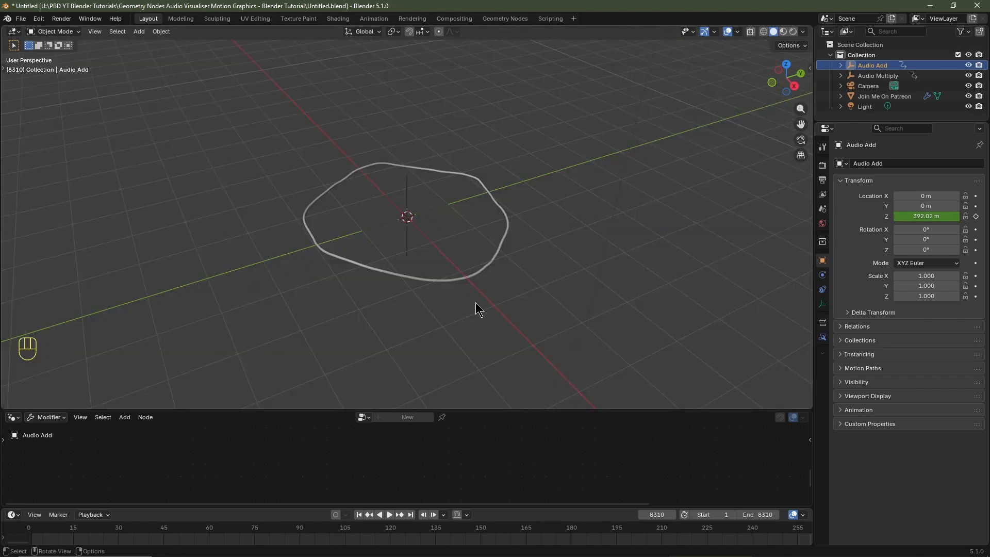
{"action": "scroll", "coordinate": [476, 302], "scroll_direction": "up", "scroll_amount": 2}
{"action": "key", "text": "space"}
{"action": "scroll", "coordinate": [474, 299], "scroll_direction": "down", "scroll_amount": 2}
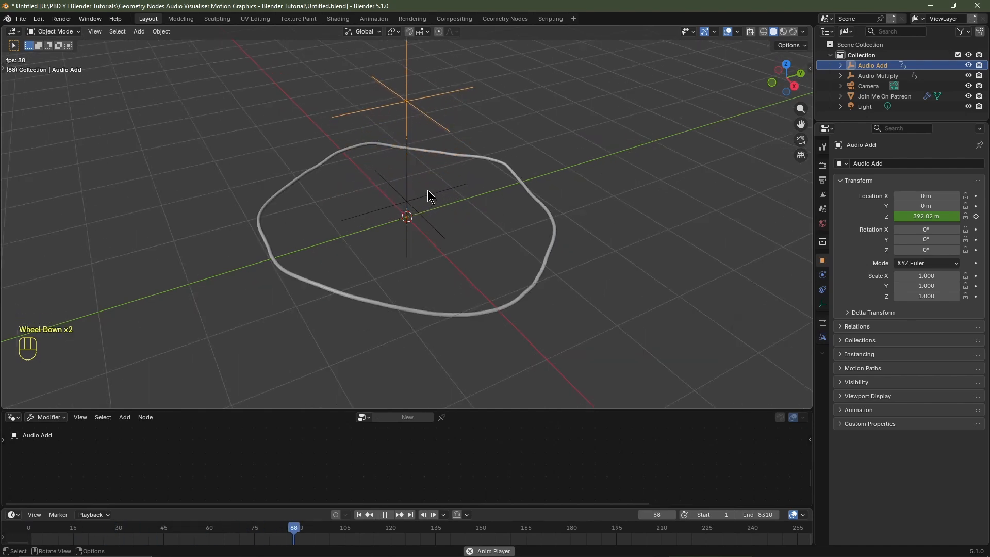
{"action": "key", "text": "Escape"}
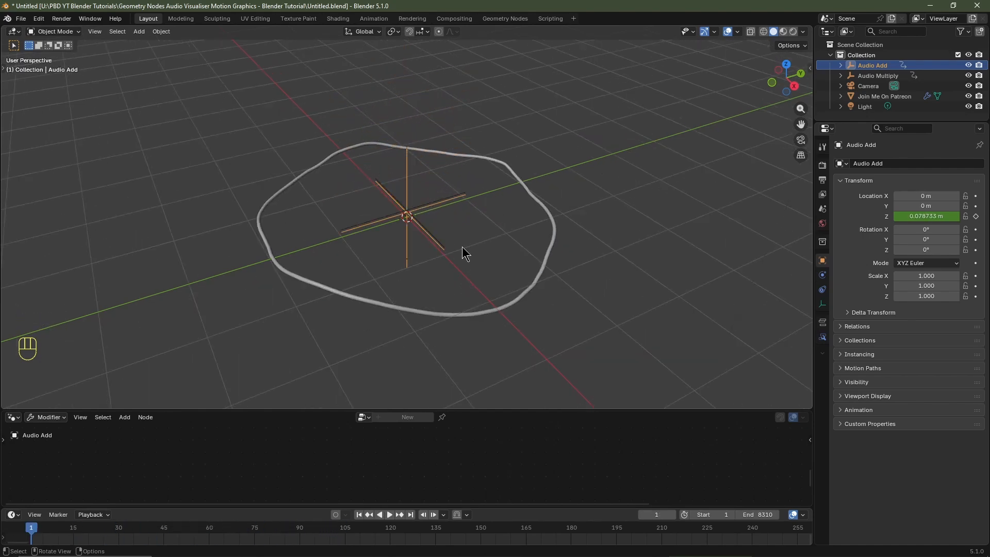
Look through the camera, select it and set its focal length to 24 mm
{"action": "key", "text": "KP_0"}
{"action": "scroll", "coordinate": [470, 247], "scroll_direction": "up", "scroll_amount": 2}
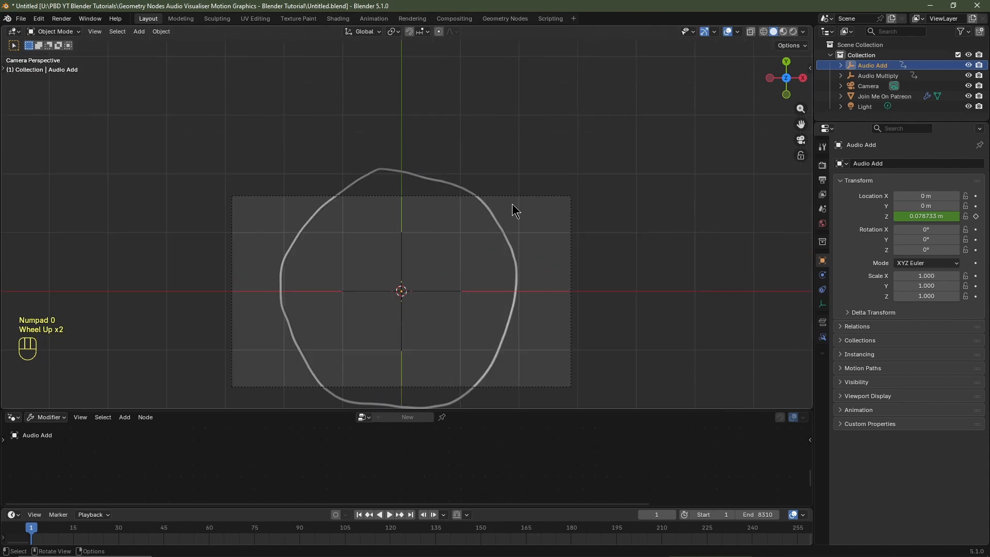
{"action": "left_click", "coordinate": [516, 195]}
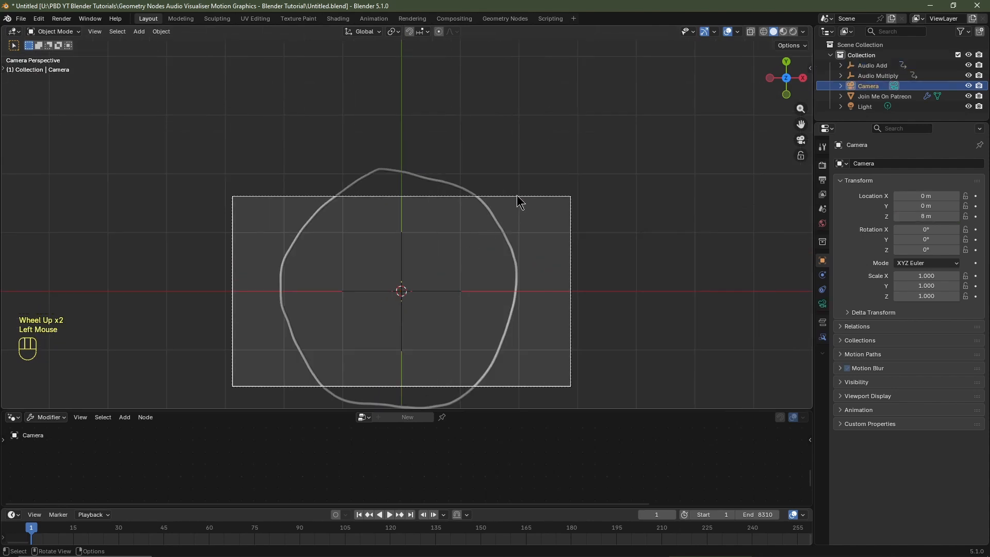
{"action": "left_click", "coordinate": [823, 304]}
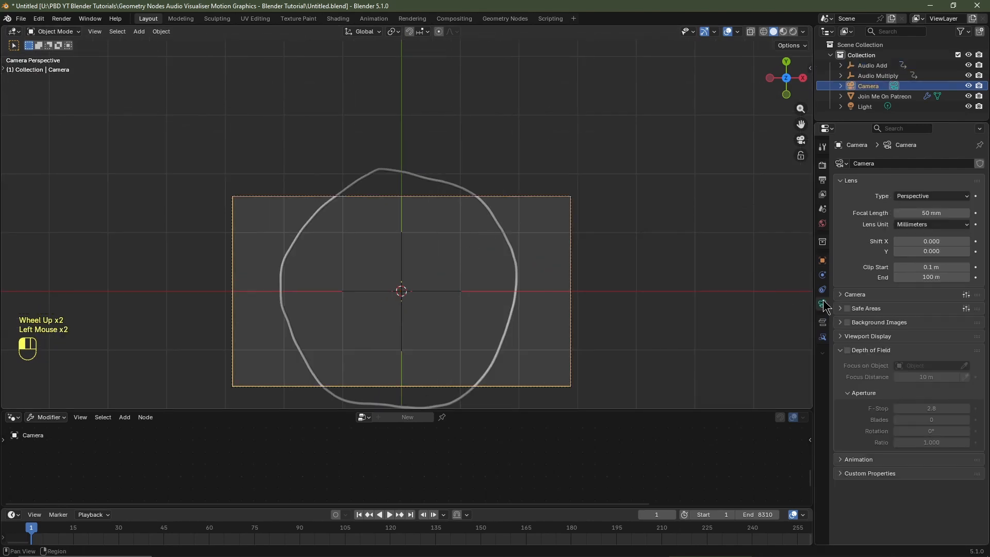
{"action": "left_click", "coordinate": [937, 212]}
{"action": "type", "text": "24"}
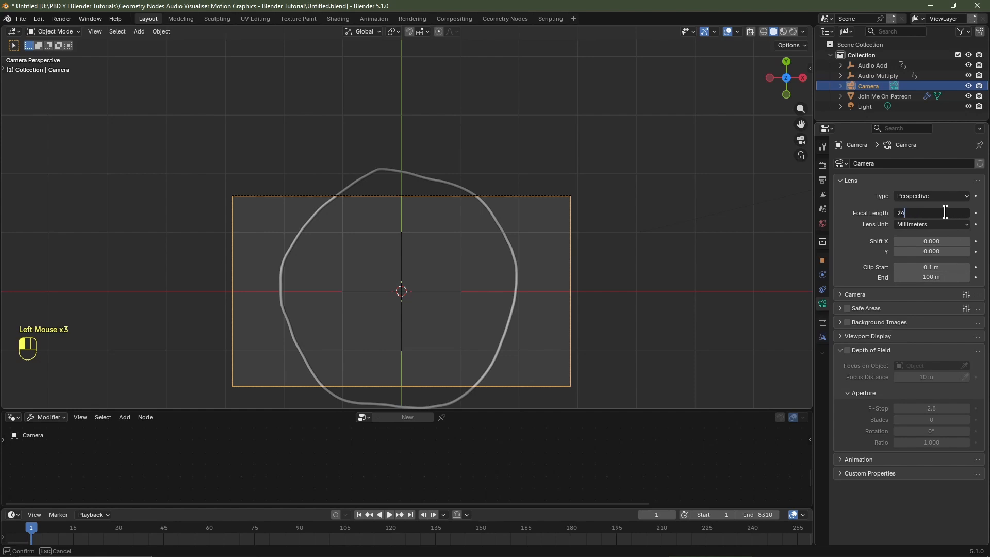
{"action": "key", "text": "Return"}
{"action": "middle_click_drag", "start_coordinate": [559, 327], "coordinate": [561, 259], "text": "shift"}
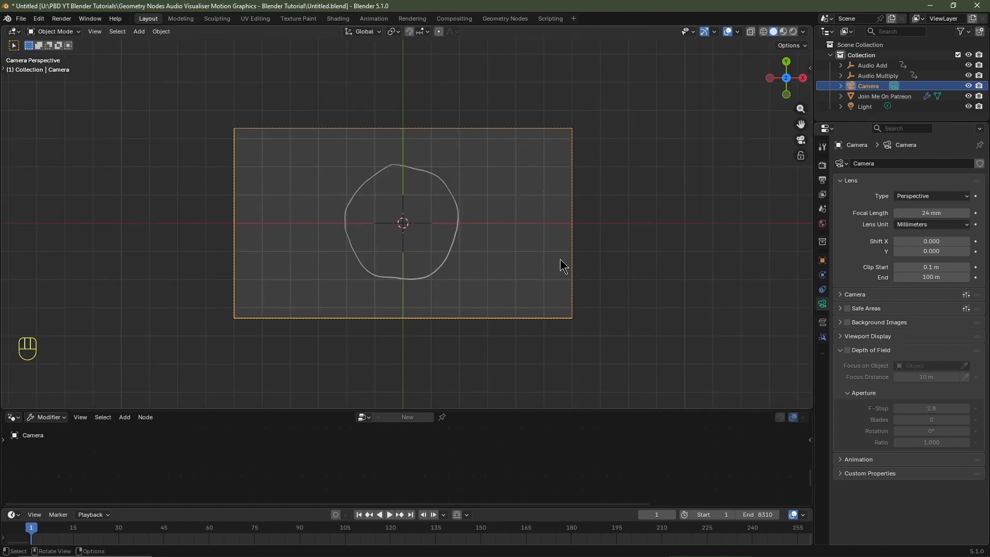
Select the circle object, enlarge its node editor and add Object Info nodes for the Audio Multiply and Audio Add empties
{"action": "left_click", "coordinate": [457, 224]}
{"action": "left_click_drag", "start_coordinate": [513, 411], "coordinate": [513, 199]}
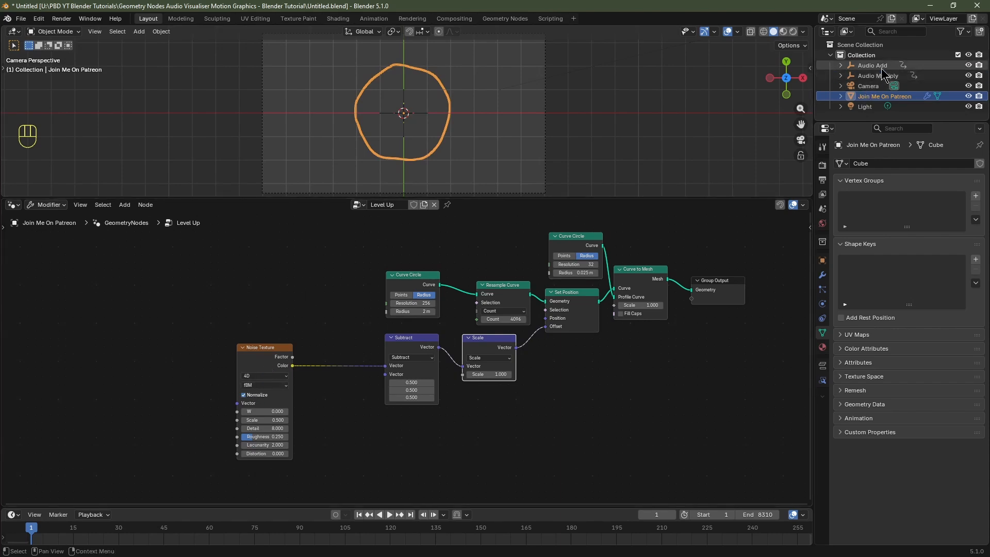
{"action": "left_click_drag", "start_coordinate": [882, 76], "coordinate": [82, 321]}
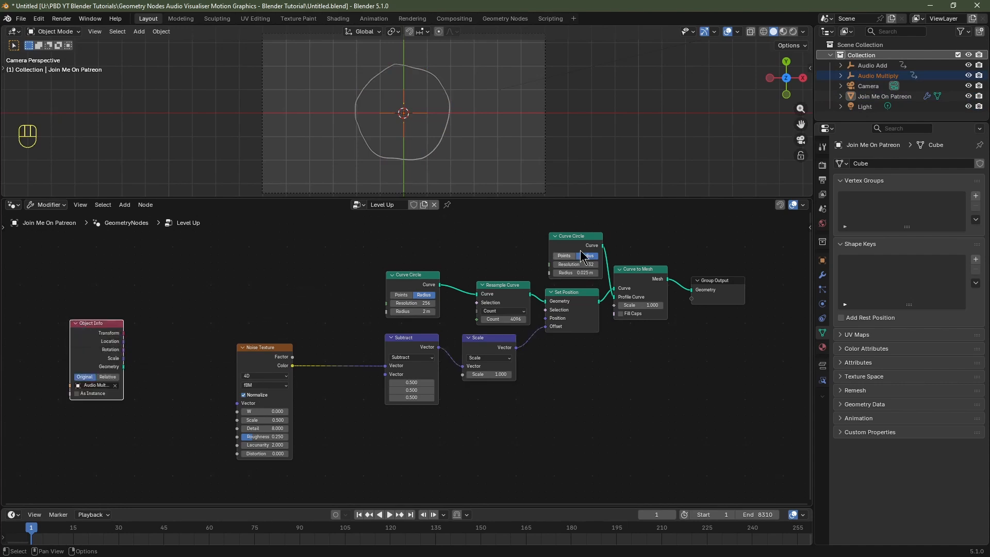
{"action": "left_click_drag", "start_coordinate": [883, 67], "coordinate": [106, 443]}
Add a Separate XYZ node and connect the Location of the Audio Multiply Object Info node to its vector input
{"action": "scroll", "coordinate": [309, 405], "scroll_direction": "up", "scroll_amount": 2}
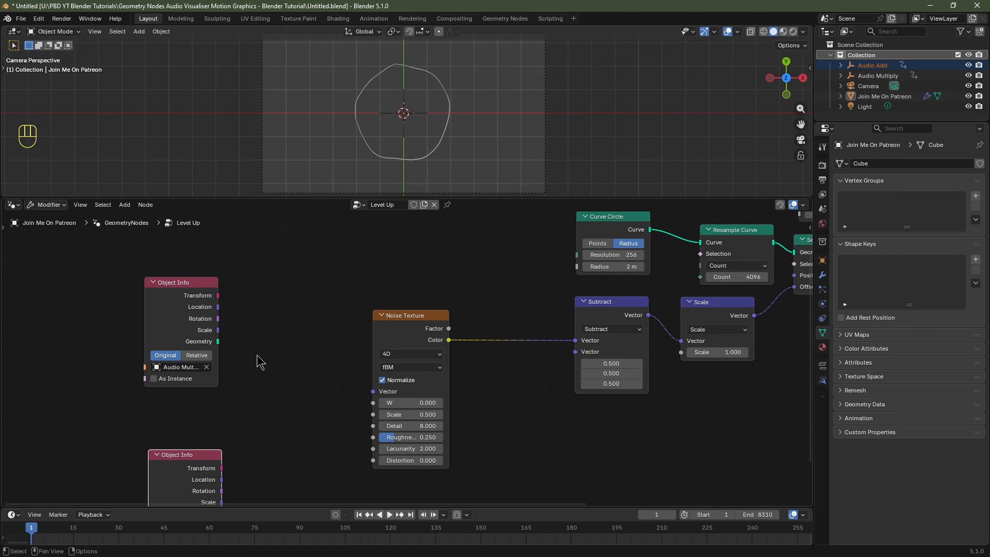
{"action": "key", "text": "shift+a"}
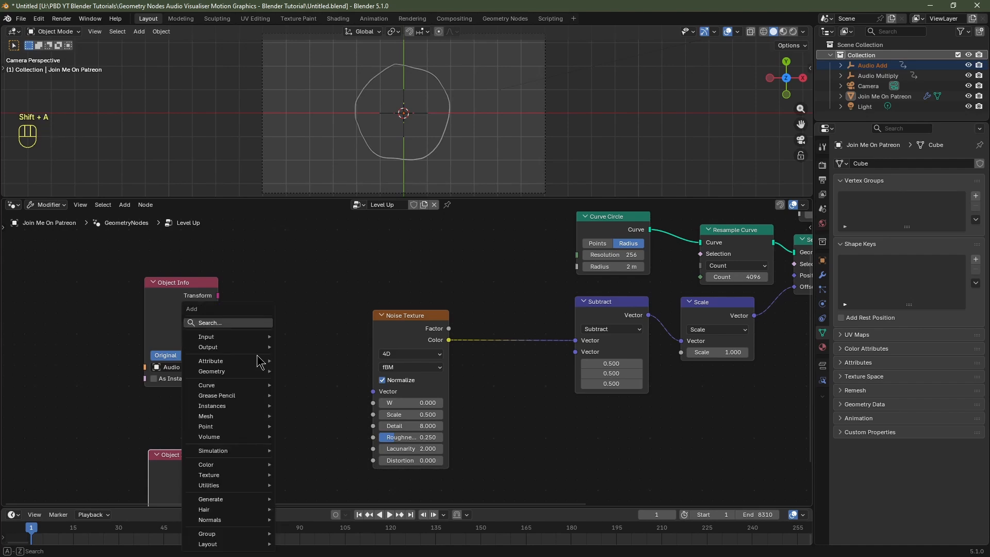
{"action": "type", "text": "seper"}
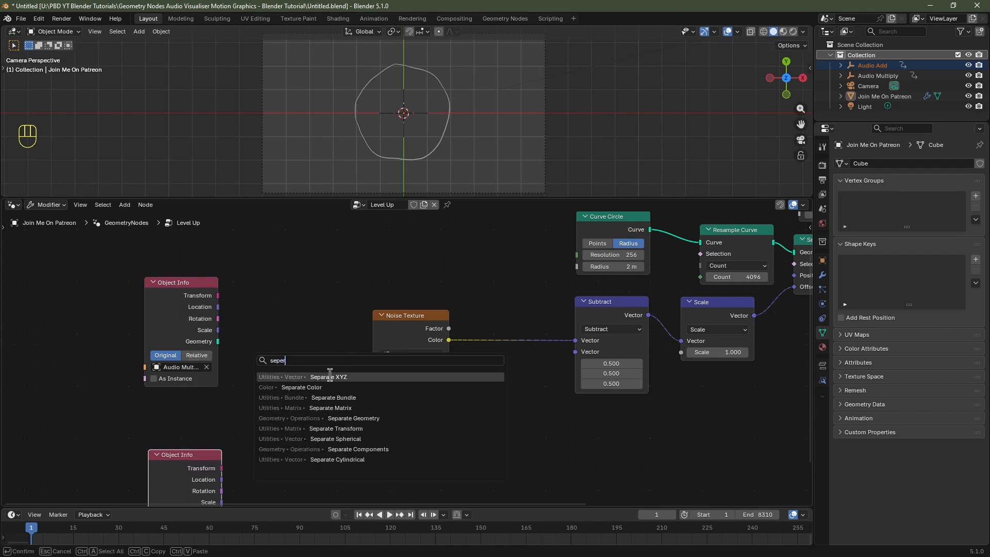
{"action": "left_click", "coordinate": [257, 323]}
{"action": "left_click", "coordinate": [248, 306]}
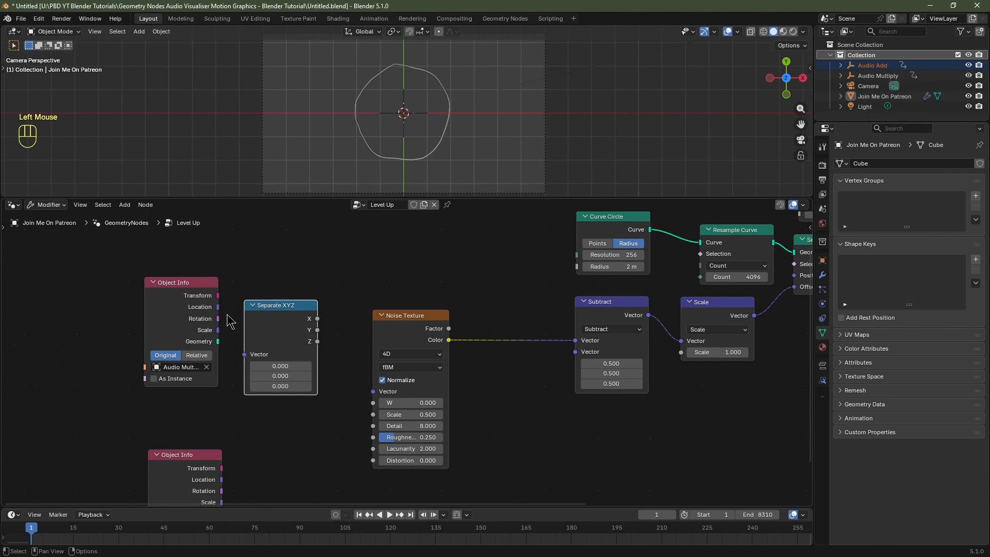
{"action": "left_click_drag", "start_coordinate": [217, 307], "coordinate": [249, 355]}
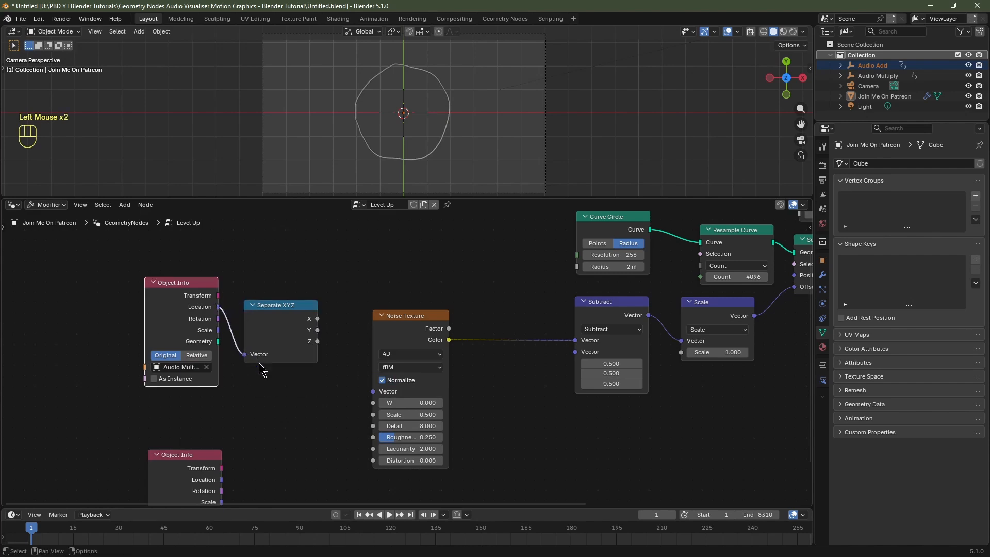
Make room before the Noise Texture and add a Math node set to Multiply, fed by the Separate XYZ node's Z output
{"action": "left_click_drag", "start_coordinate": [339, 285], "coordinate": [158, 507]}
{"action": "key", "text": "g"}
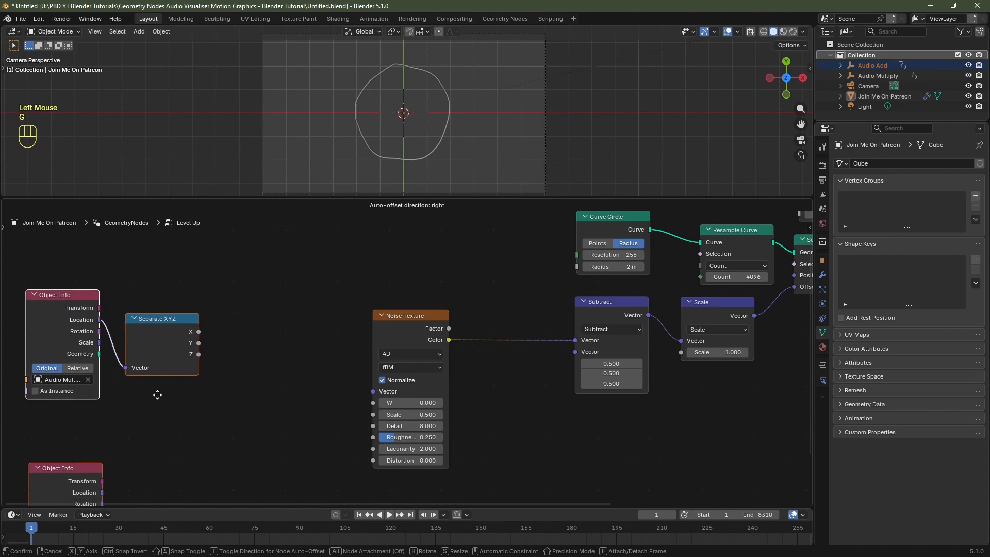
{"action": "left_click", "coordinate": [156, 394]}
{"action": "key", "text": "shift+a"}
{"action": "mouse_move", "coordinate": [231, 413]}
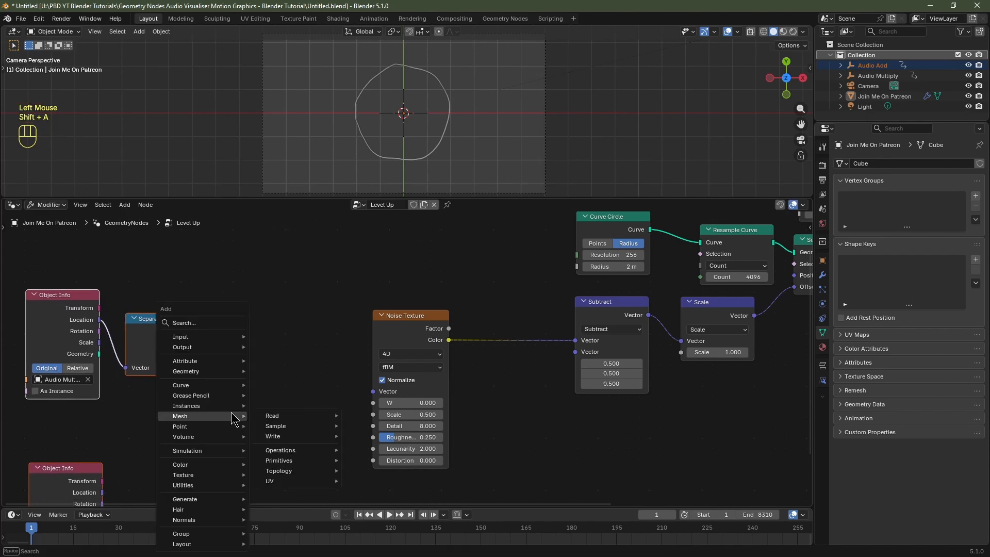
{"action": "type", "text": "math"}
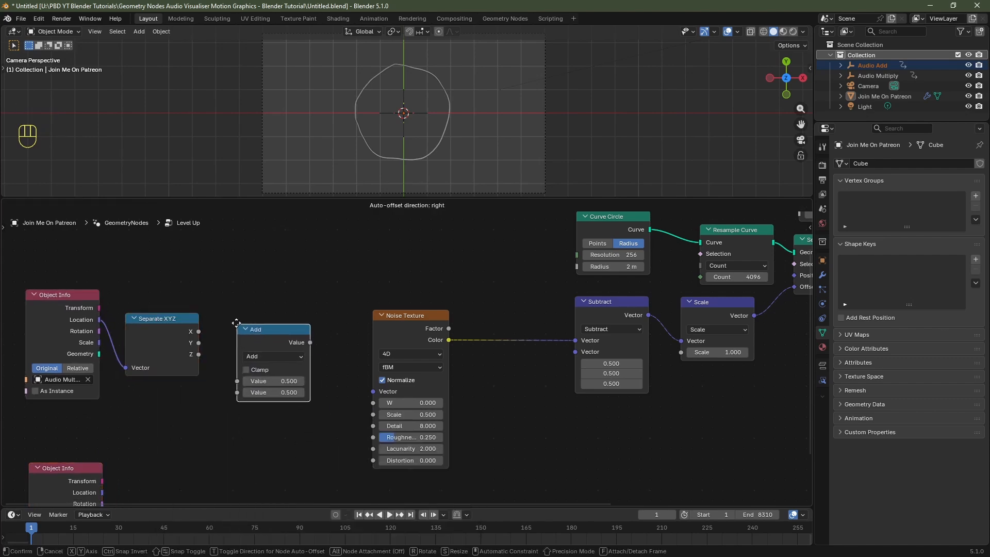
{"action": "left_click", "coordinate": [234, 330]}
{"action": "left_click_drag", "start_coordinate": [198, 355], "coordinate": [237, 381]}
{"action": "left_click", "coordinate": [268, 355]}
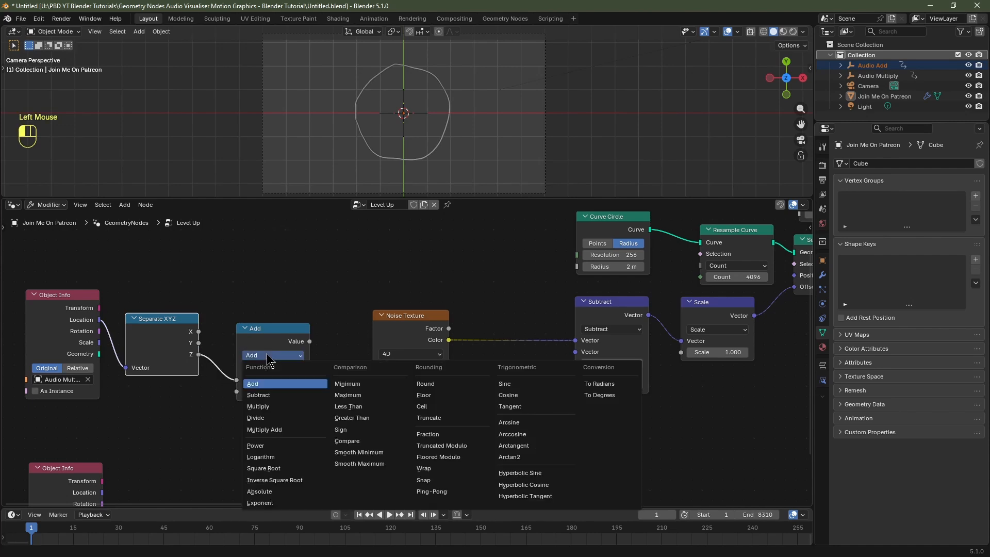
{"action": "left_click", "coordinate": [270, 377]}
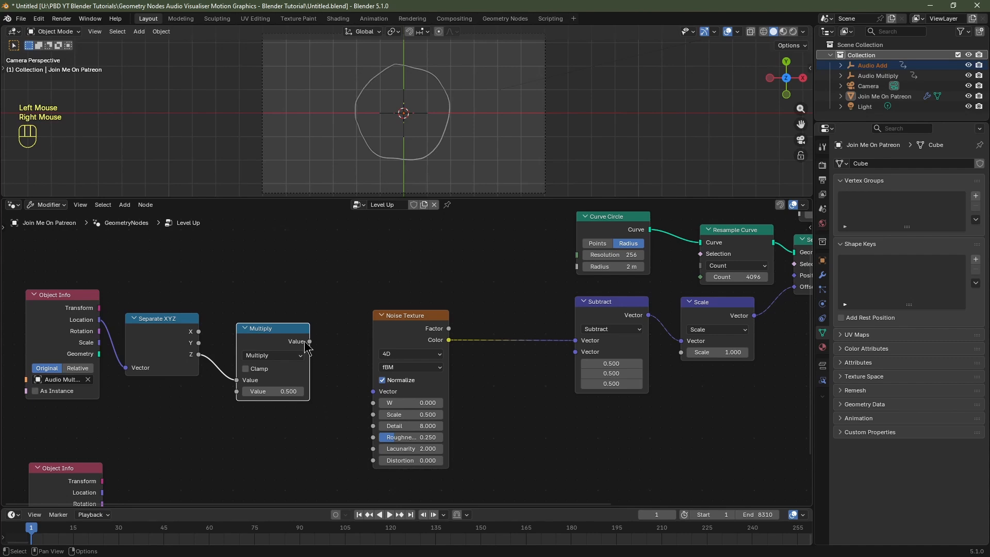
Connect the Multiply node to the Noise Texture's Roughness and Distortion inputs and set its multiplier to 1
{"action": "left_click_drag", "start_coordinate": [310, 343], "coordinate": [372, 437]}
{"action": "left_click_drag", "start_coordinate": [309, 342], "coordinate": [373, 460]}
{"action": "left_click_drag", "start_coordinate": [414, 316], "coordinate": [405, 280]}
{"action": "middle_click_drag", "start_coordinate": [388, 493], "coordinate": [381, 452]}
{"action": "left_click", "coordinate": [278, 415]}
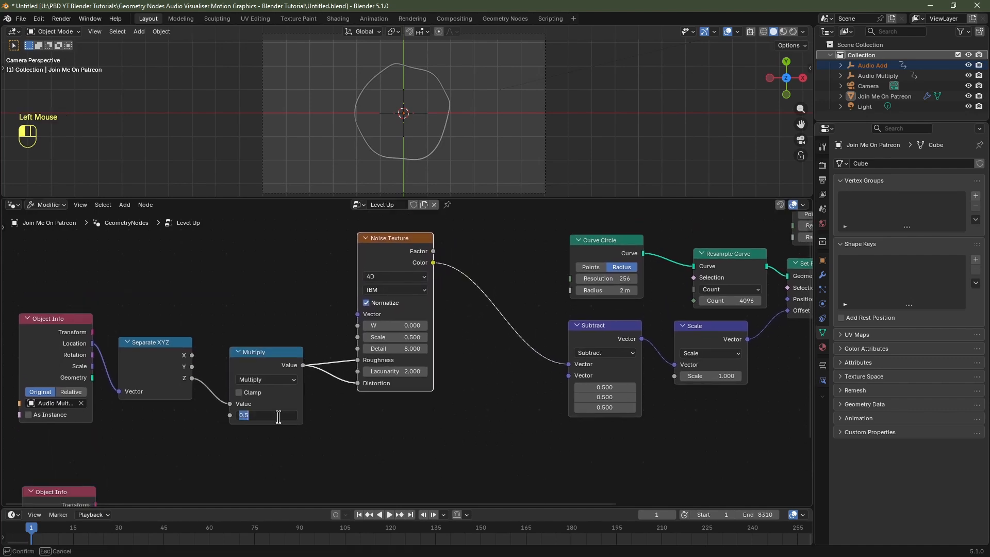
{"action": "type", "text": "1"}
{"action": "key", "text": "Return"}
Duplicate the Multiply node below Subtract, feed it the same Z output, set its multiplier to 10 and connect it to the vector Scale factor
{"action": "left_click", "coordinate": [272, 367]}
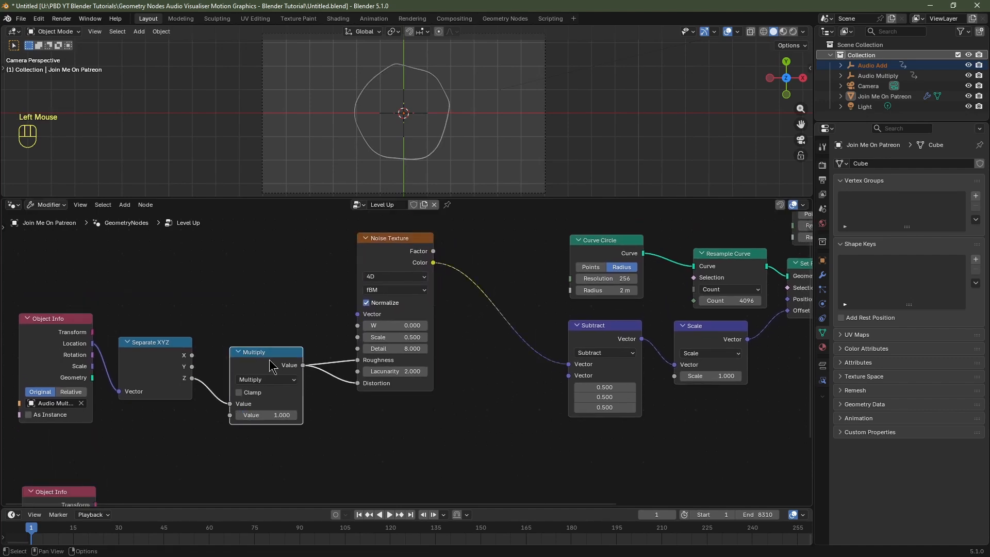
{"action": "key", "text": "shift+d"}
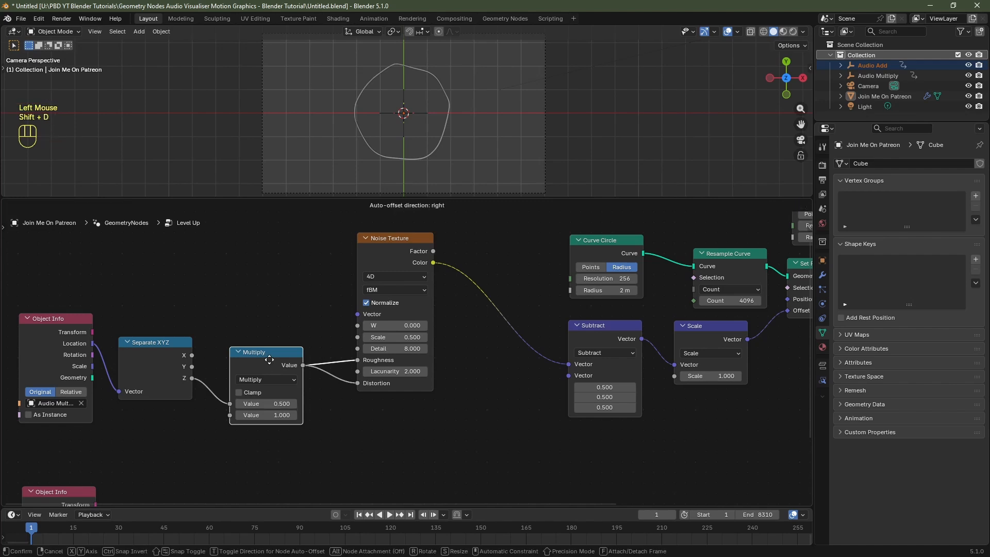
{"action": "left_click", "coordinate": [611, 436]}
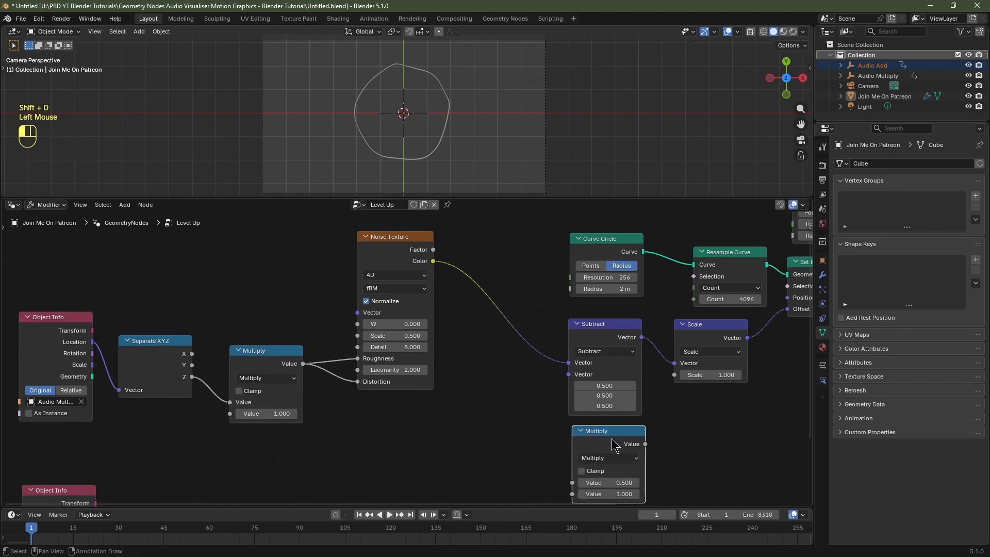
{"action": "left_click_drag", "start_coordinate": [192, 376], "coordinate": [567, 489]}
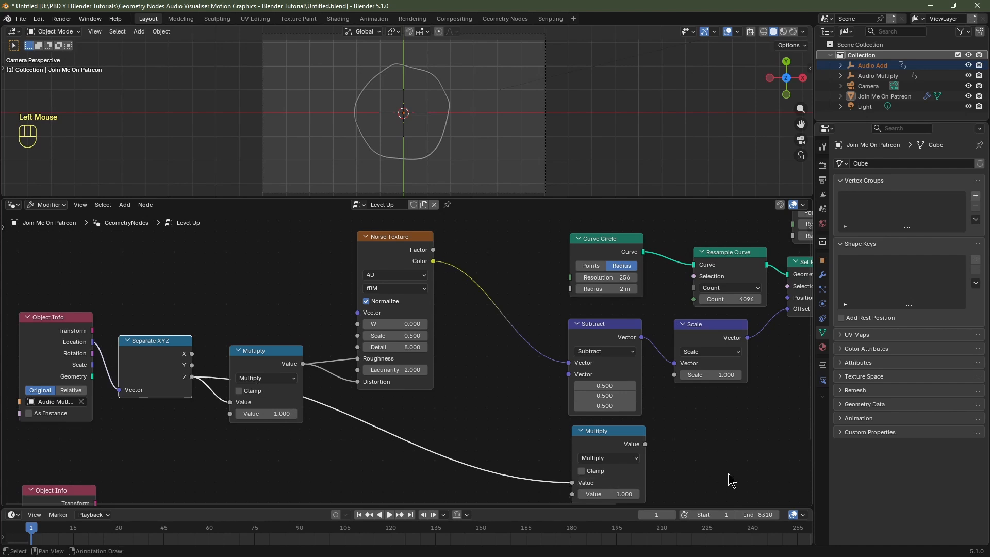
{"action": "middle_click_drag", "start_coordinate": [731, 478], "coordinate": [616, 428]}
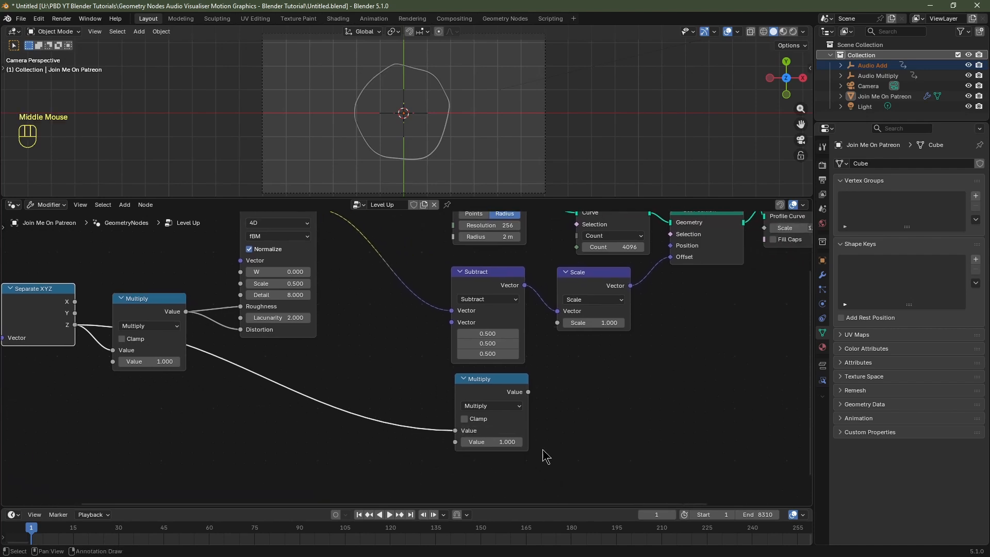
{"action": "left_click", "coordinate": [489, 442]}
{"action": "type", "text": "10"}
{"action": "key", "text": "Return"}
{"action": "left_click_drag", "start_coordinate": [529, 392], "coordinate": [561, 341]}
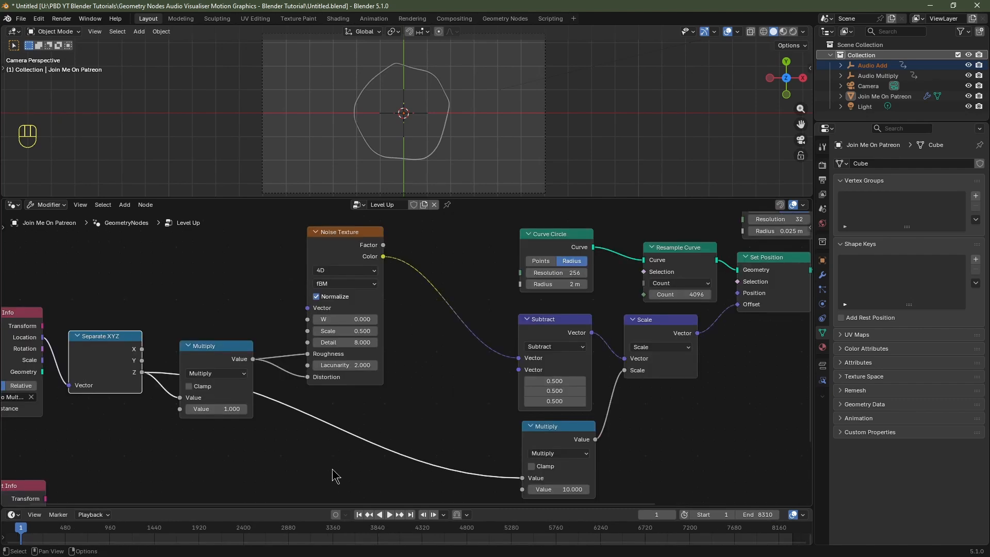
Jump to about frame 2950 and play the animation to check how the circle reacts to the audio
{"action": "left_click", "coordinate": [295, 529]}
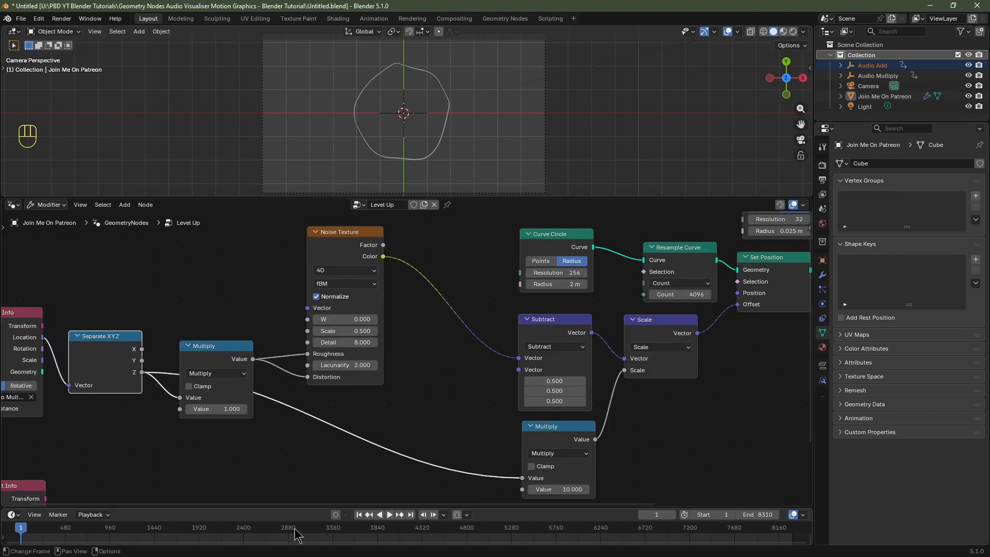
{"action": "key", "text": "space"}
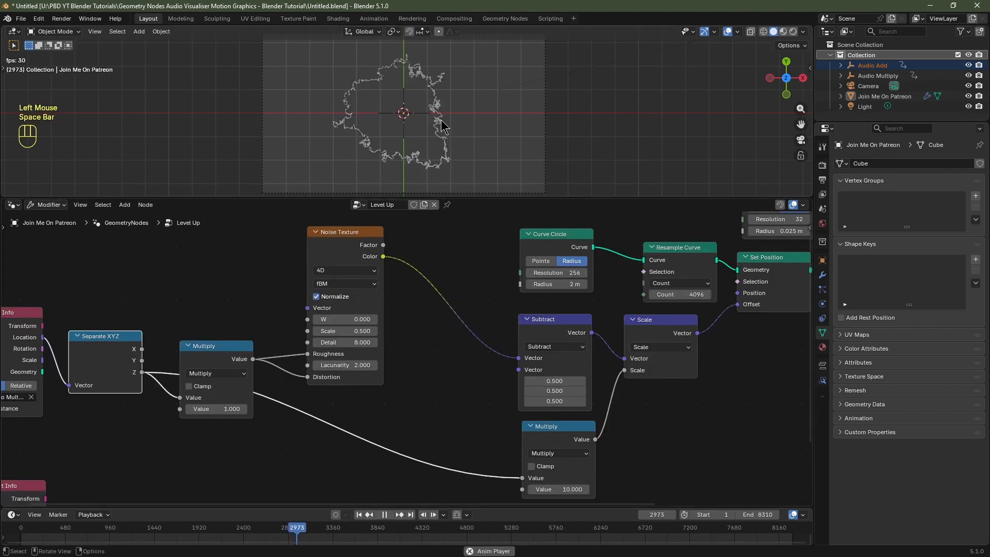
{"action": "key", "text": "space"}
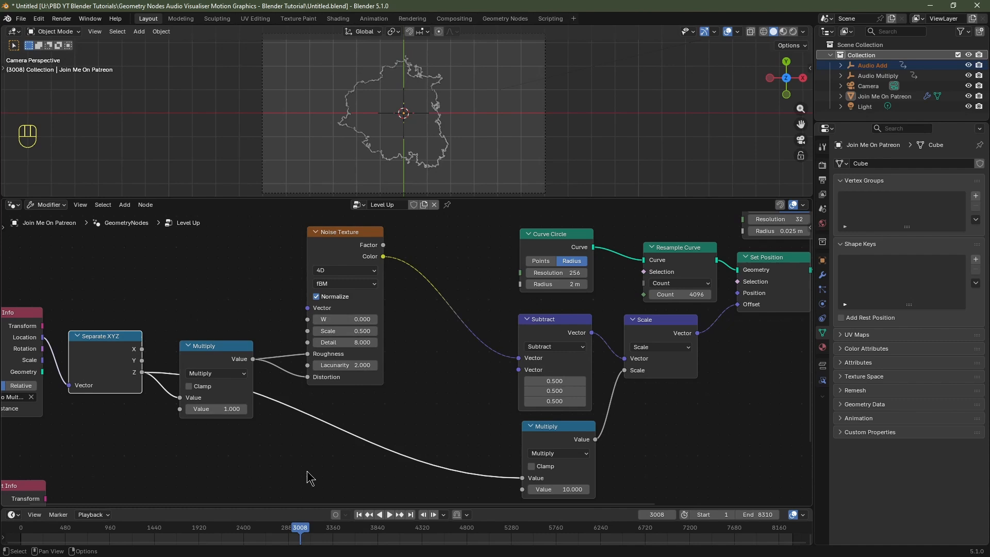
{"action": "left_click_drag", "start_coordinate": [345, 319], "coordinate": [412, 319], "text": "shift"}
{"action": "right_click", "coordinate": [345, 320]}
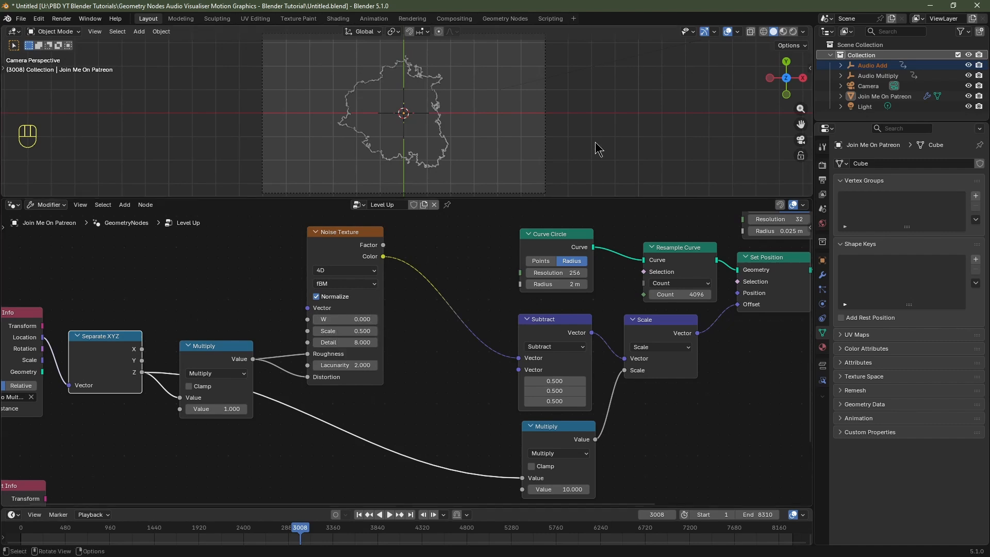
{"action": "left_click", "coordinate": [338, 314], "text": "shift"}
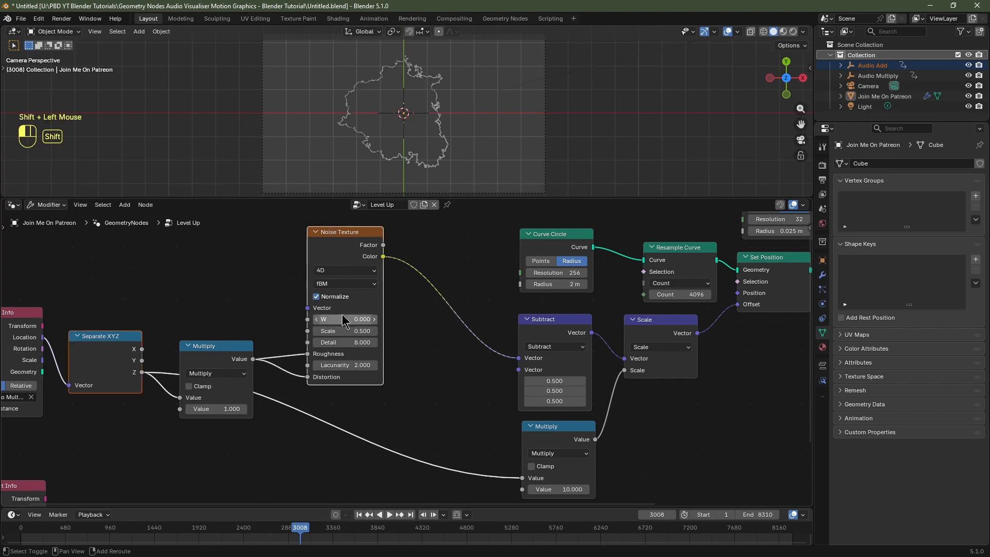
{"action": "left_click_drag", "start_coordinate": [343, 320], "coordinate": [417, 320], "text": "shift"}
{"action": "key", "text": "Escape"}
Duplicate the Separate XYZ and Multiply pair beside the Audio Add Object Info node and connect that node's Location to the copy
{"action": "scroll", "coordinate": [230, 253], "scroll_direction": "down", "scroll_amount": 2}
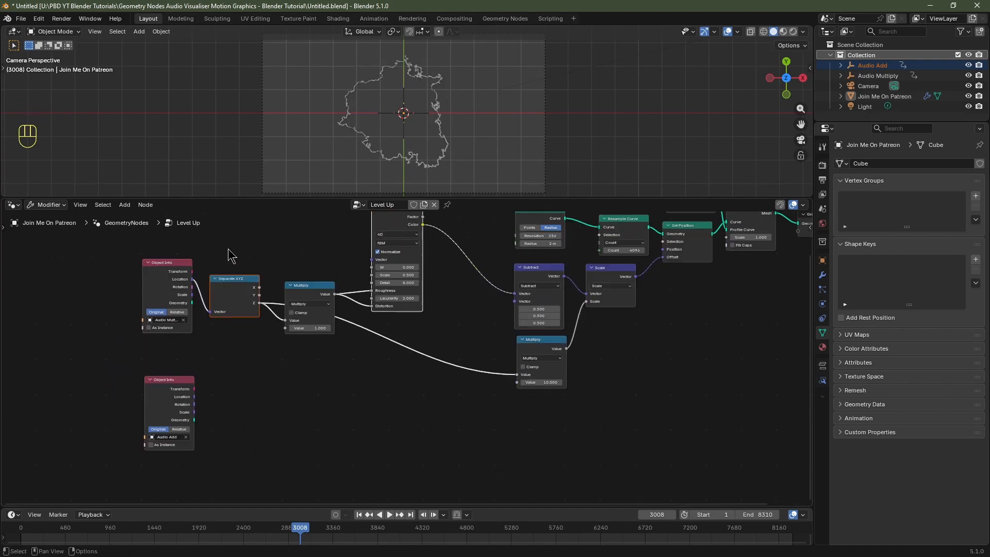
{"action": "left_click_drag", "start_coordinate": [220, 246], "coordinate": [318, 343]}
{"action": "key", "text": "shift+d"}
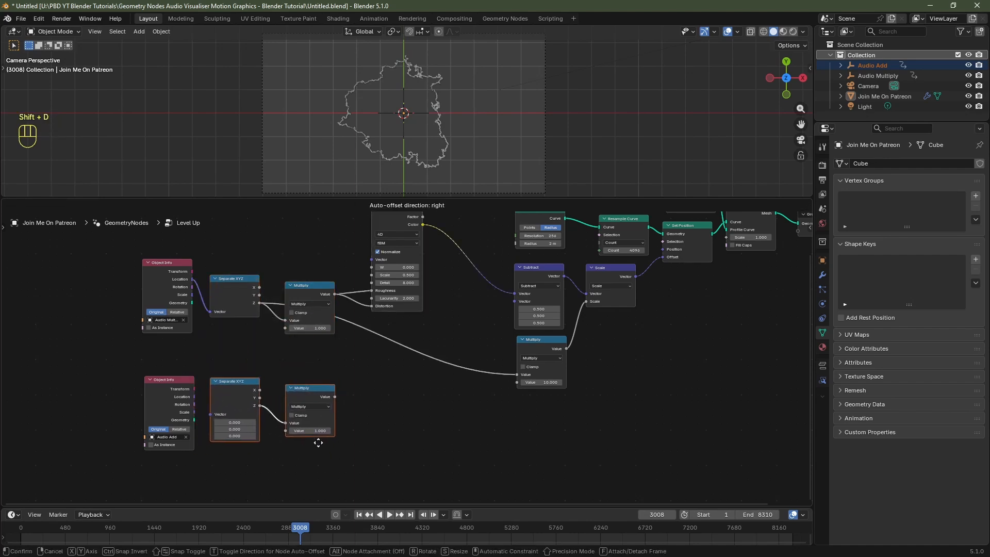
{"action": "left_click", "coordinate": [319, 444]}
{"action": "scroll", "coordinate": [325, 477], "scroll_direction": "up", "scroll_amount": 5}
{"action": "right_click", "coordinate": [118, 344]}
{"action": "left_click_drag", "start_coordinate": [131, 354], "coordinate": [160, 389]}
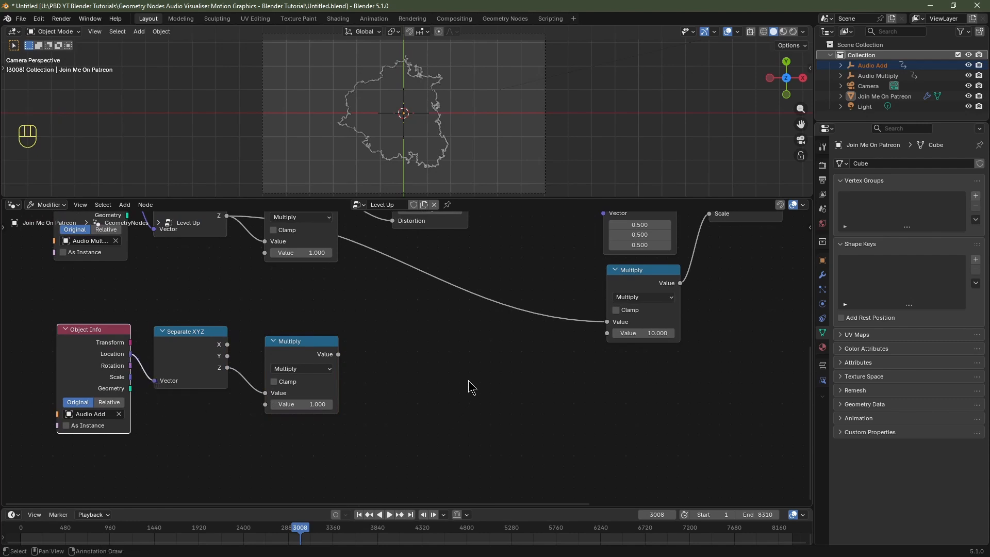
Feed the Audio Add signal, multiplied by 10, into the Noise Texture's W input and preview the animation
{"action": "middle_click_drag", "start_coordinate": [466, 359], "coordinate": [368, 382]}
{"action": "left_click", "coordinate": [213, 430]}
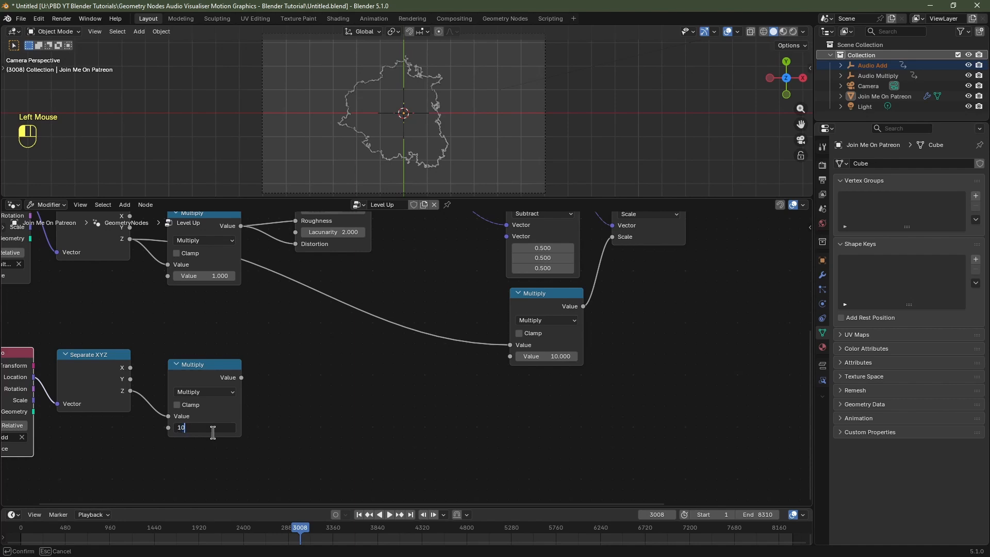
{"action": "key", "text": "Return"}
{"action": "middle_click_drag", "start_coordinate": [302, 324], "coordinate": [296, 409]}
{"action": "scroll", "coordinate": [295, 418], "scroll_direction": "down", "scroll_amount": 1}
{"action": "left_click_drag", "start_coordinate": [241, 457], "coordinate": [291, 281]}
{"action": "middle_click_drag", "start_coordinate": [377, 272], "coordinate": [380, 305]}
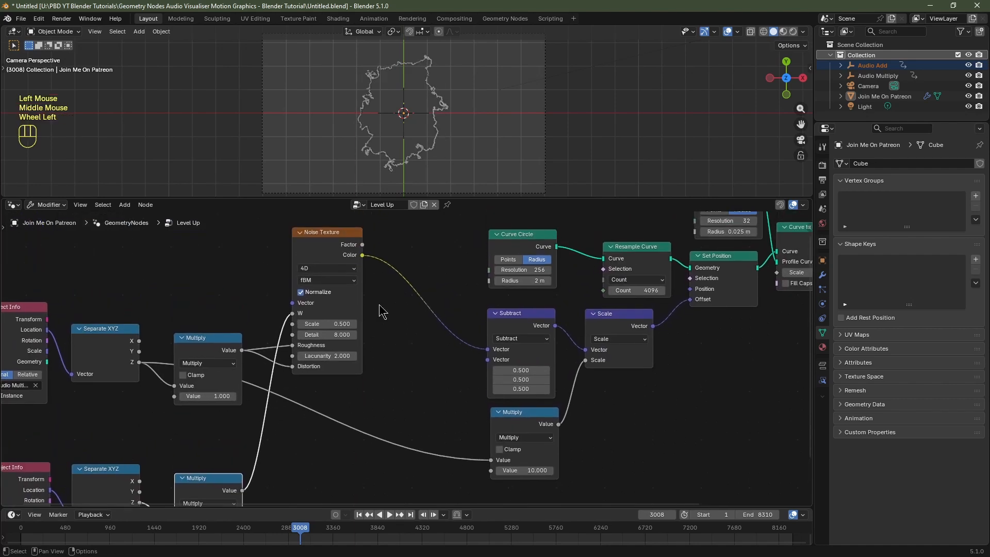
{"action": "key", "text": "space"}
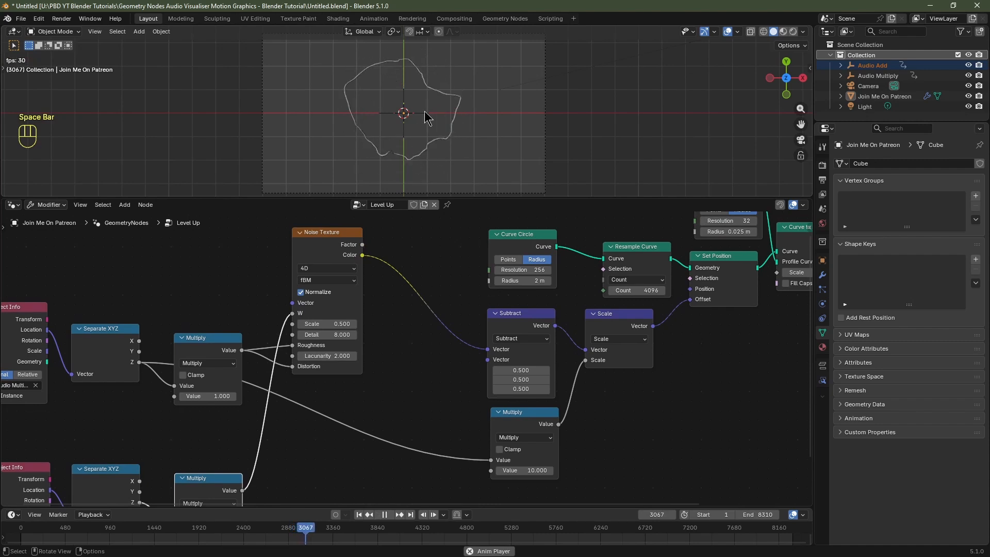
{"action": "key", "text": "space"}
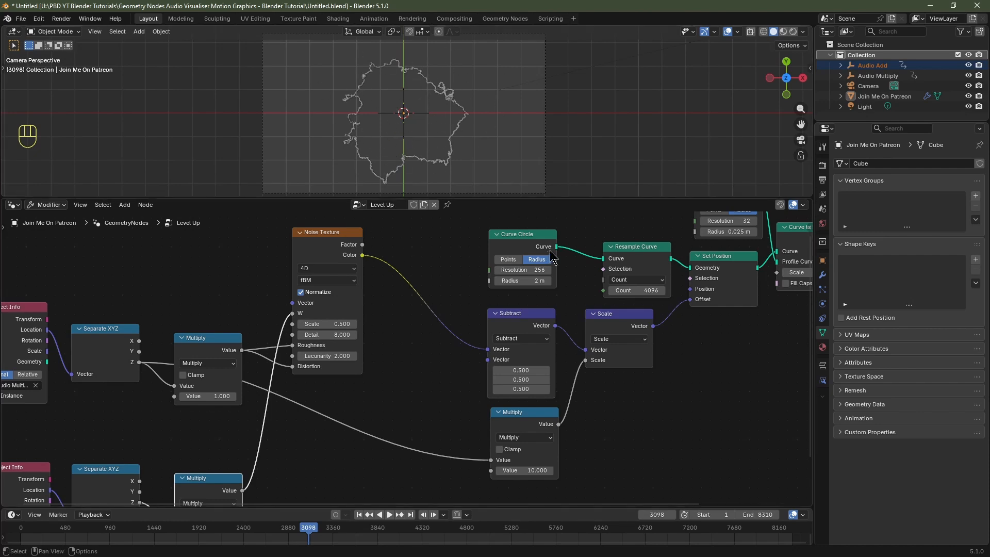
Move the 2 m Curve Circle node away from Resample Curve and insert two Capture Attribute nodes between them
{"action": "scroll", "coordinate": [516, 263], "scroll_direction": "up", "scroll_amount": 2}
{"action": "middle_click_drag", "start_coordinate": [523, 237], "coordinate": [373, 283]}
{"action": "scroll", "coordinate": [373, 283], "scroll_direction": "left", "scroll_amount": 1}
{"action": "left_click", "coordinate": [375, 284]}
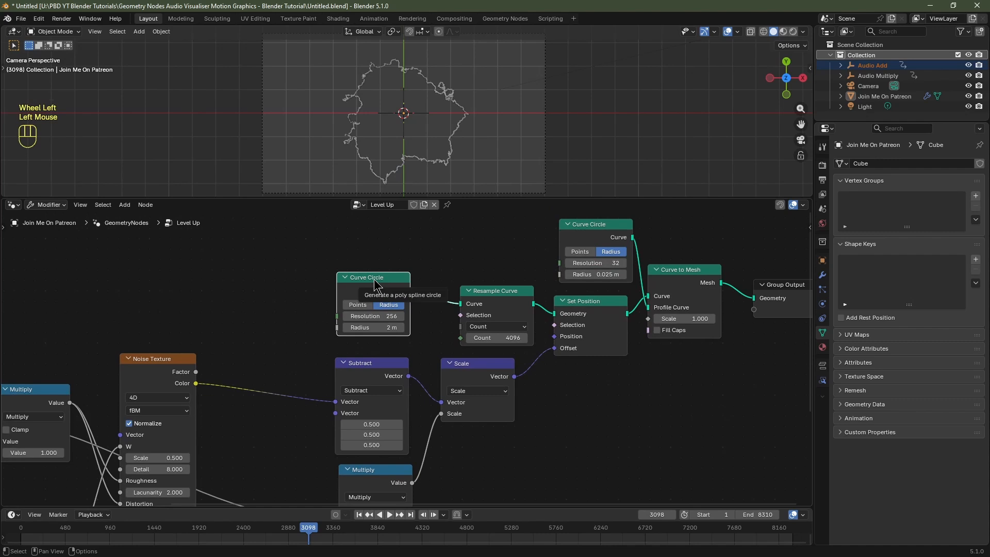
{"action": "left_click_drag", "start_coordinate": [375, 284], "coordinate": [156, 283]}
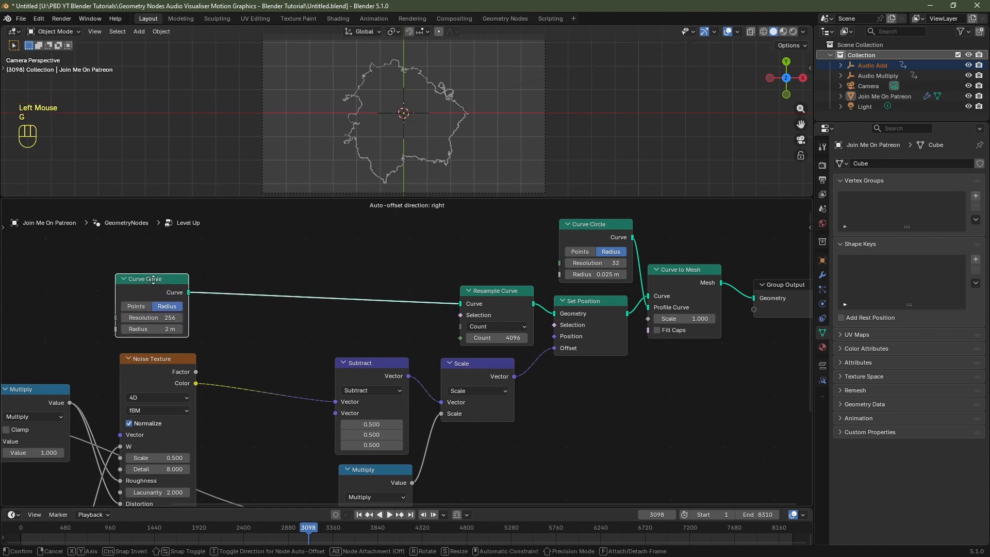
{"action": "key", "text": "shift+a"}
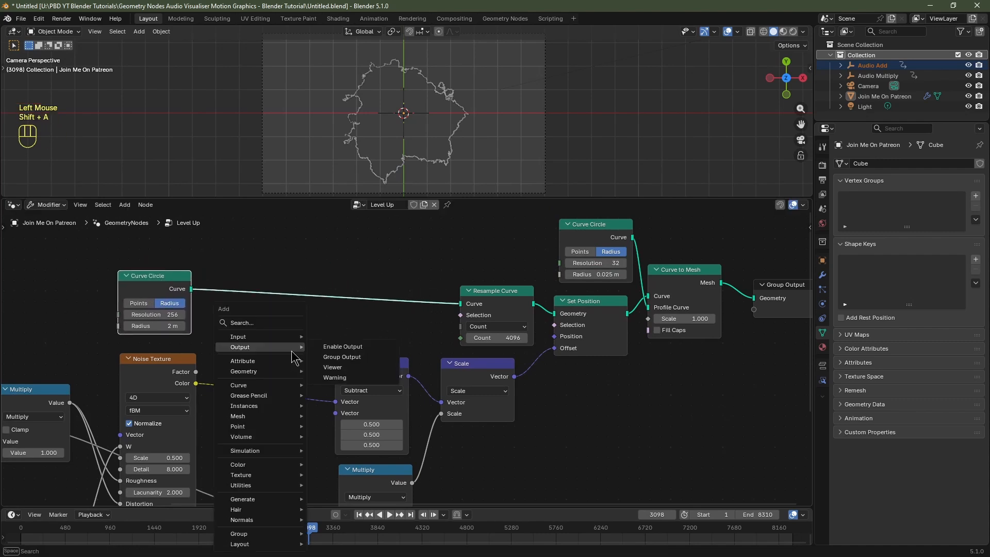
{"action": "type", "text": "capt"}
{"action": "key", "text": "Return"}
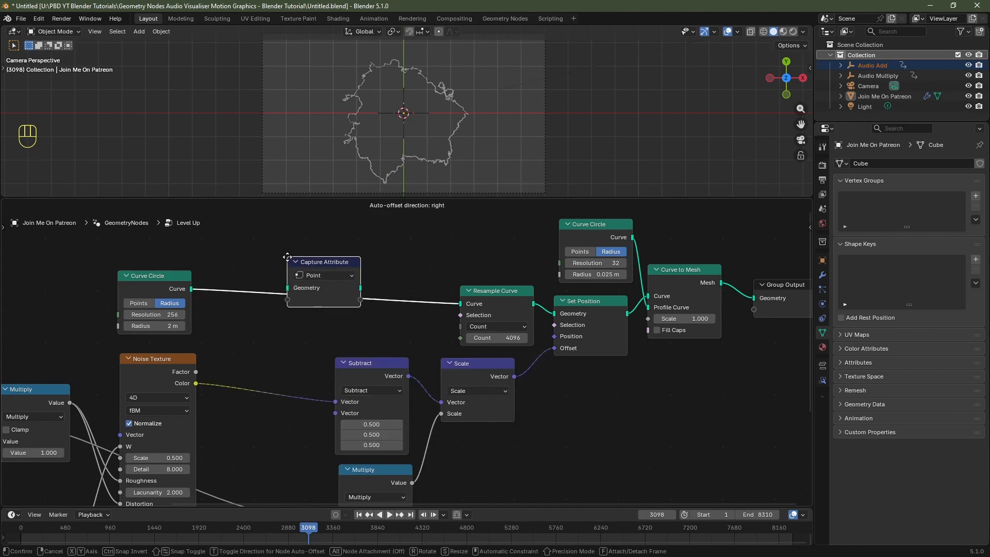
{"action": "left_click", "coordinate": [247, 272]}
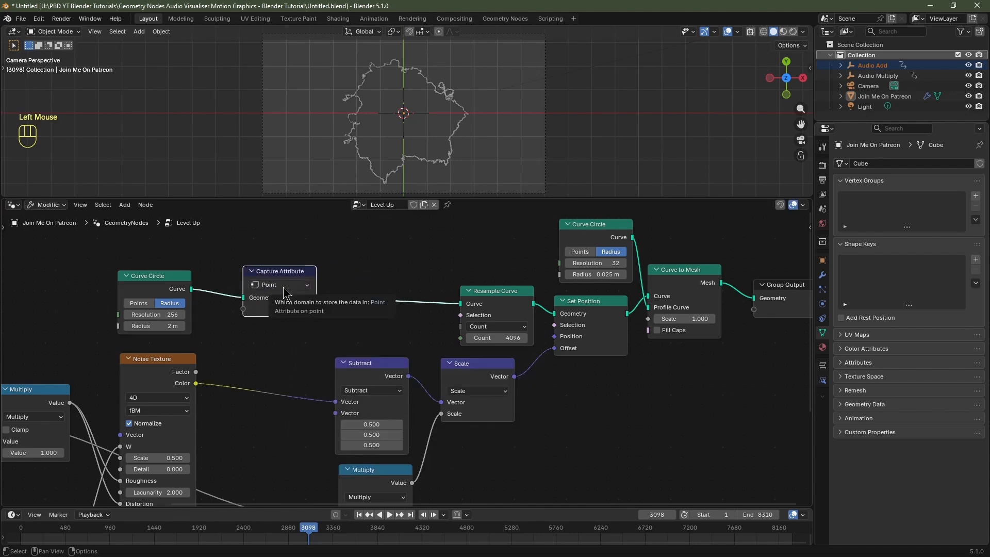
{"action": "key", "text": "shift+d"}
{"action": "left_click", "coordinate": [384, 287]}
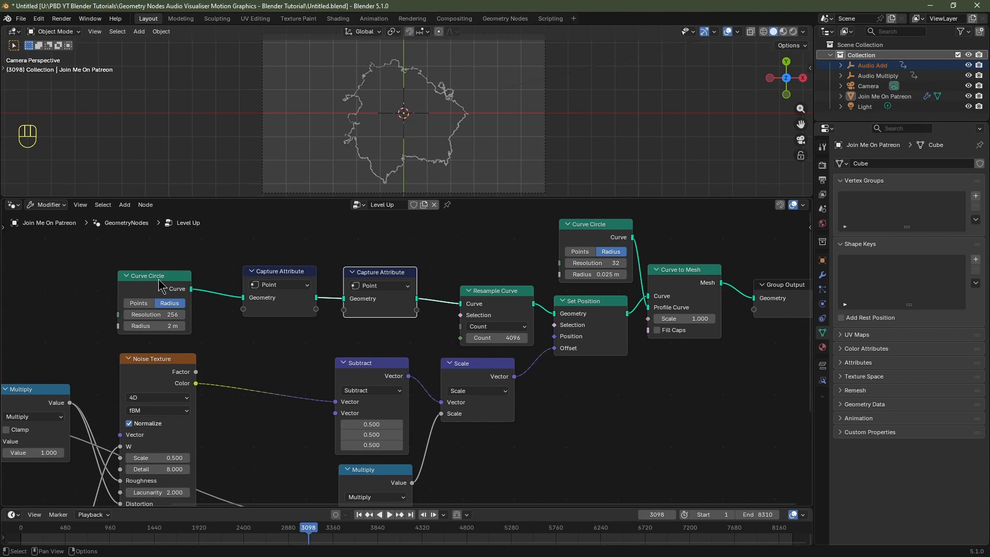
Add a Spline Parameter node under the 2 m Curve Circle and connect its Factor and Length to the first and second Capture Attribute nodes respectively
{"action": "left_click_drag", "start_coordinate": [158, 280], "coordinate": [165, 235]}
{"action": "key", "text": "shift+a"}
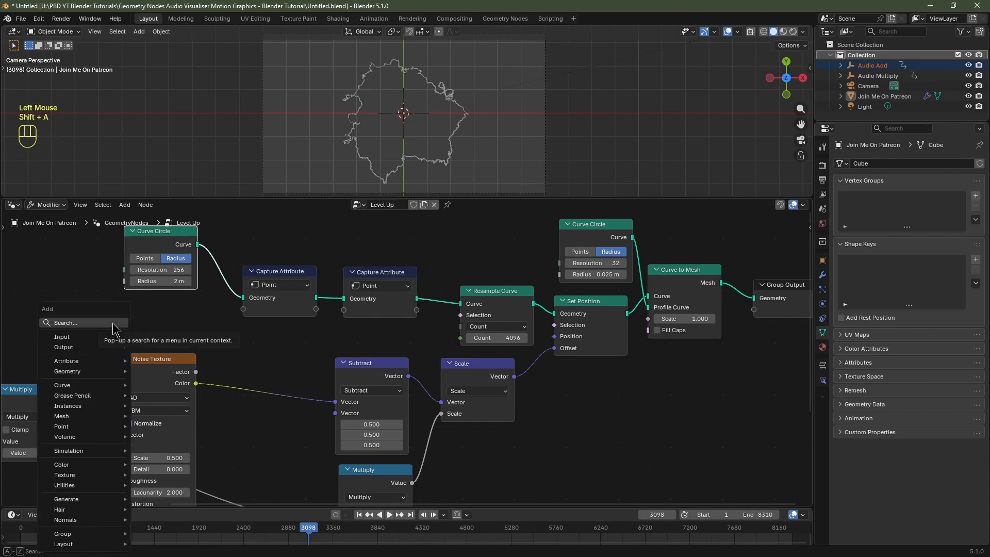
{"action": "type", "text": "spline"}
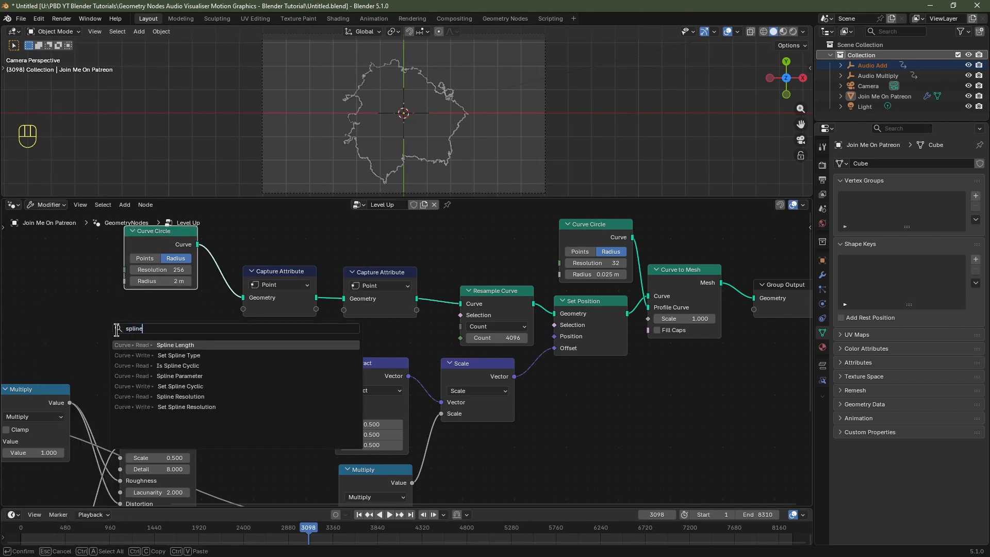
{"action": "left_click", "coordinate": [152, 375]}
{"action": "left_click", "coordinate": [123, 294]}
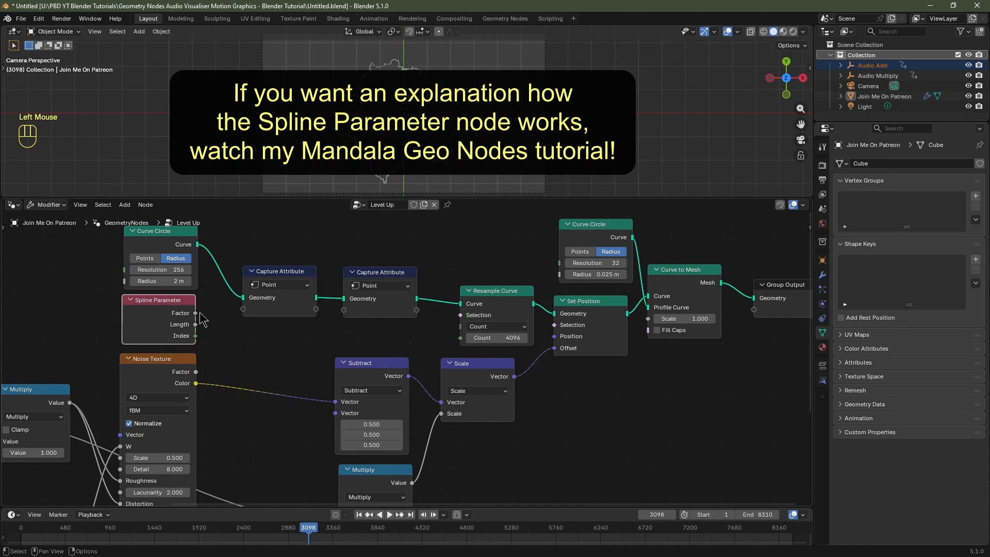
{"action": "left_click_drag", "start_coordinate": [200, 314], "coordinate": [382, 296]}
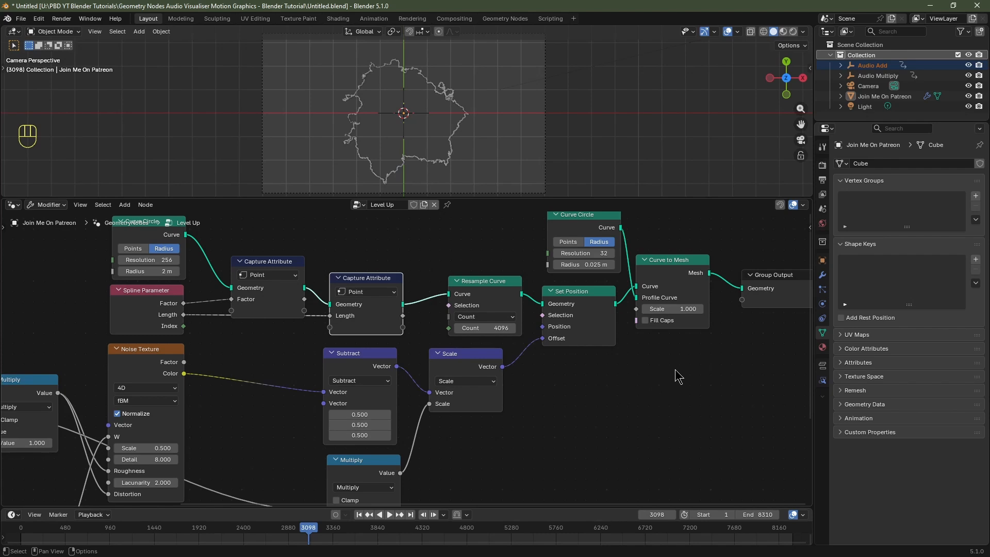
Insert three Store Named Attribute nodes in a row between Curve to Mesh and Group Output
{"action": "middle_click_drag", "start_coordinate": [704, 376], "coordinate": [399, 293]}
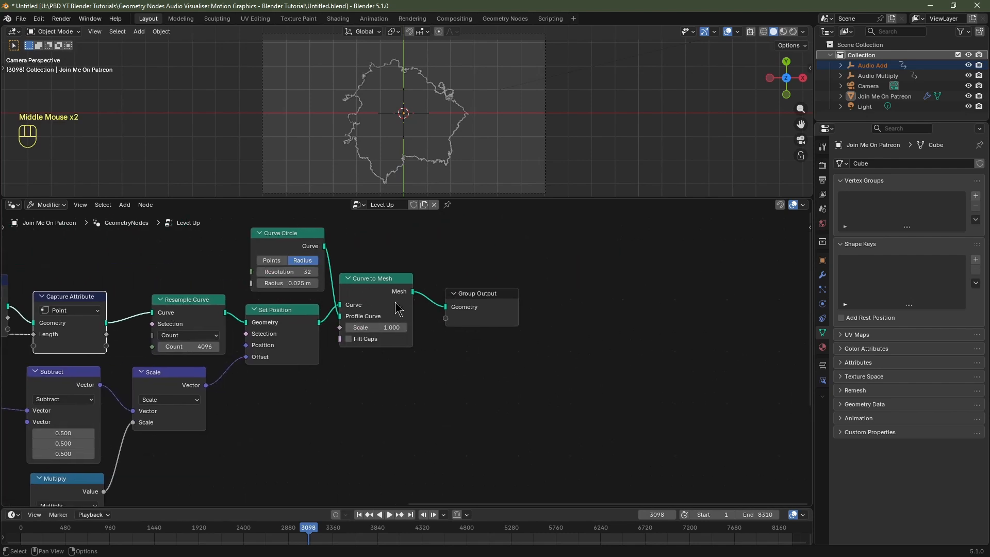
{"action": "key", "text": "shift+a"}
{"action": "mouse_move", "coordinate": [461, 372]}
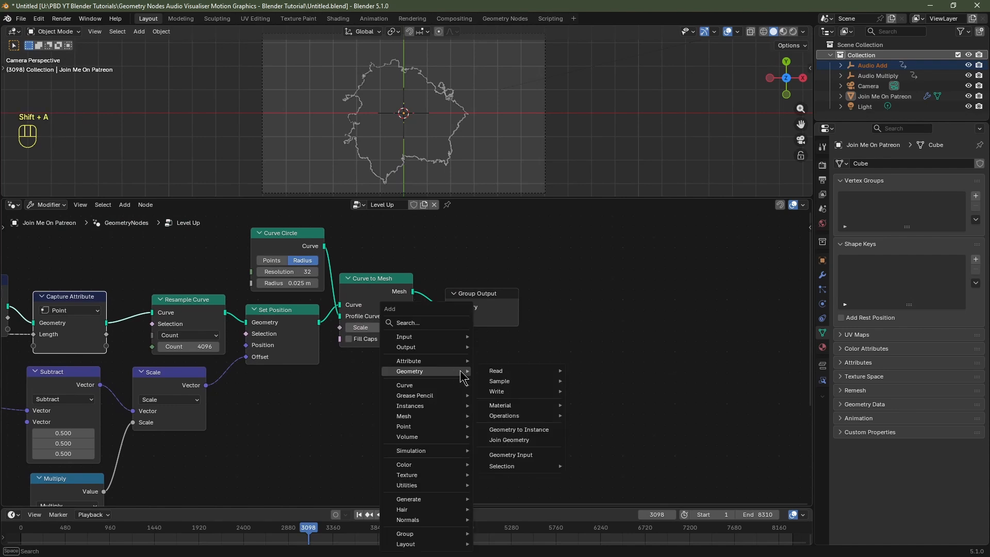
{"action": "type", "text": "sto"}
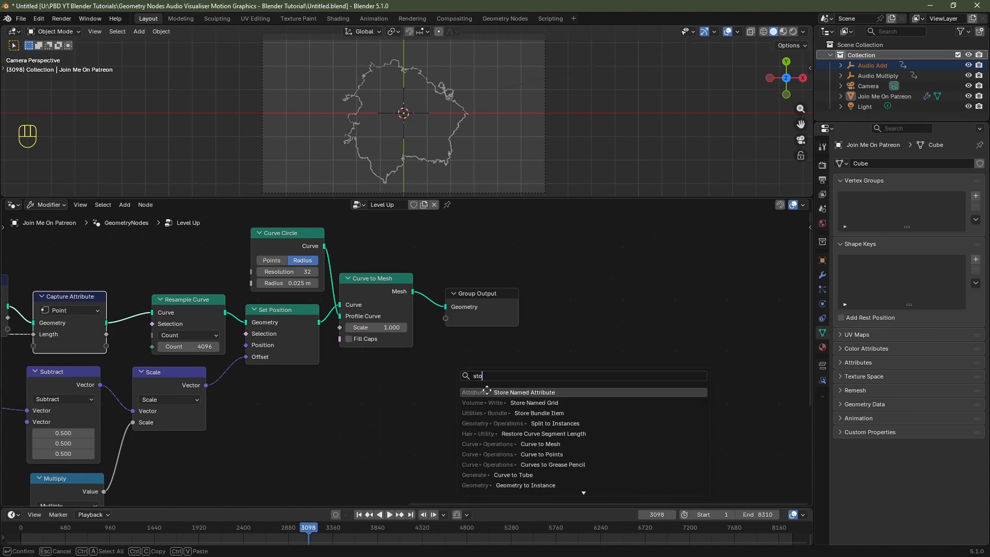
{"action": "left_click", "coordinate": [486, 392]}
{"action": "left_click", "coordinate": [474, 292]}
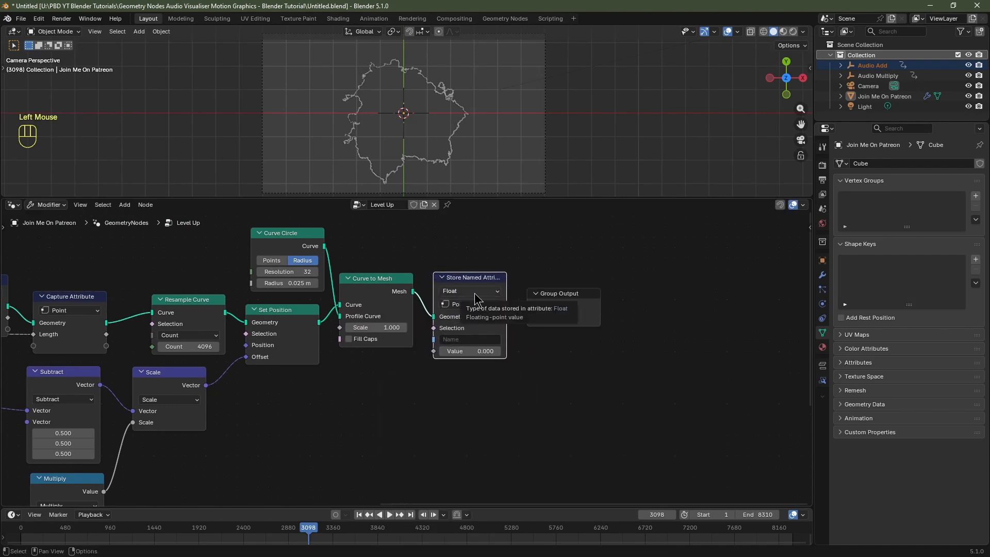
{"action": "key", "text": "shift+d"}
{"action": "left_click", "coordinate": [554, 299]}
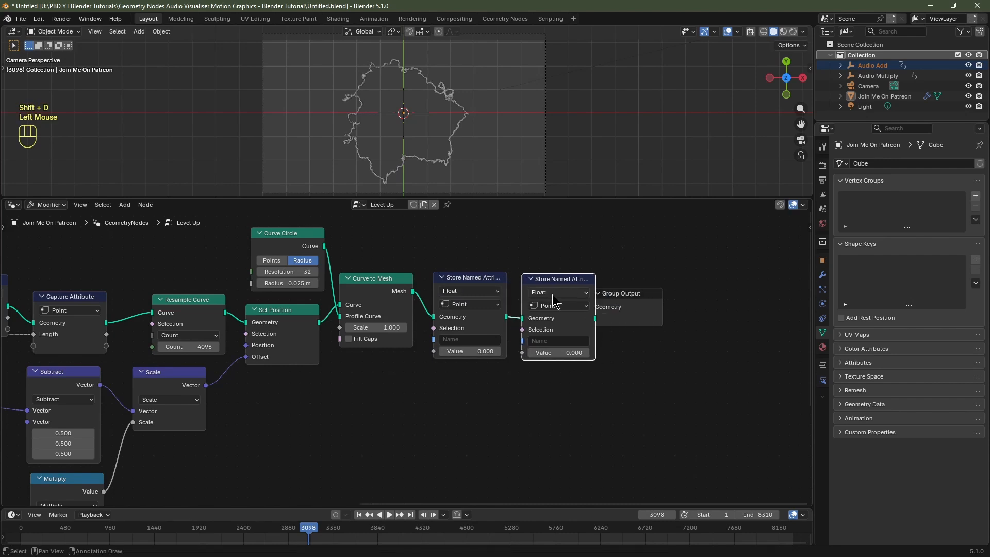
{"action": "key", "text": "shift+d"}
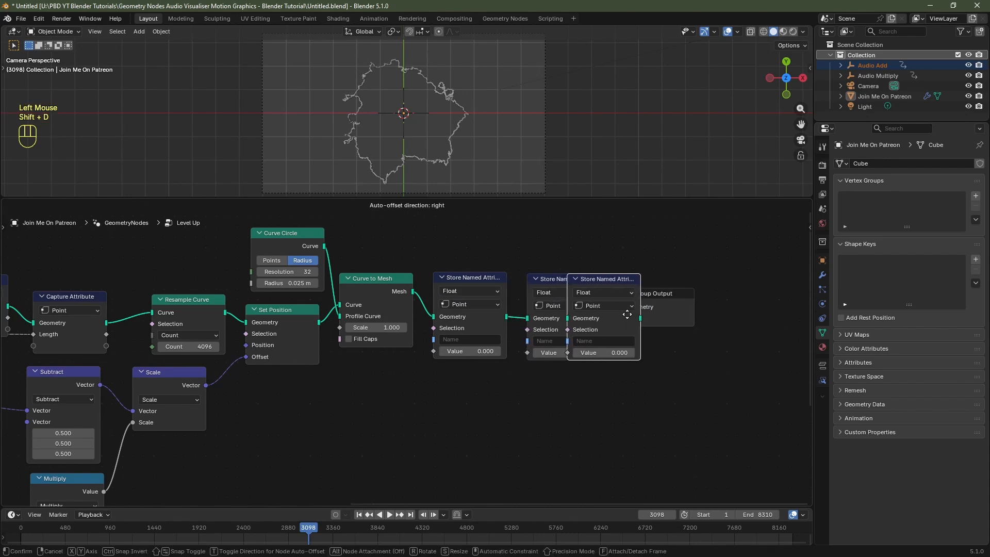
{"action": "left_click", "coordinate": [681, 315]}
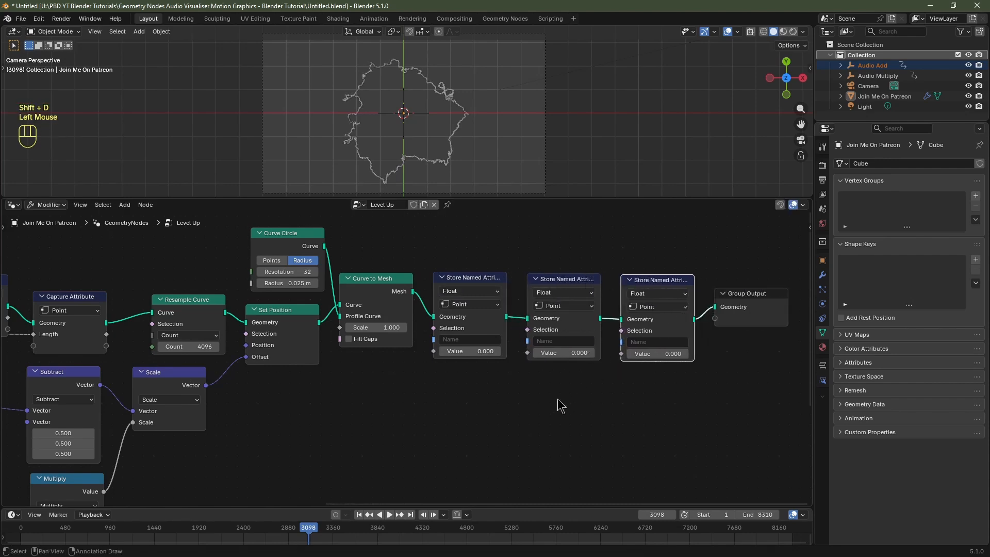
Name the attributes in the three Store Named Attribute nodes Factor, Length and Hue, in chain order
{"action": "scroll", "coordinate": [561, 405], "scroll_direction": "up", "scroll_amount": 2}
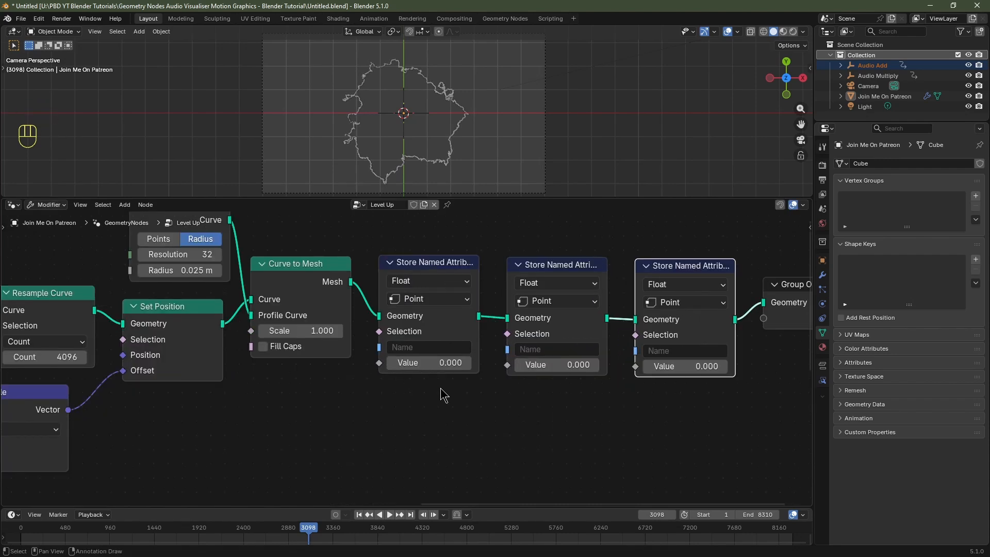
{"action": "left_click", "coordinate": [435, 347]}
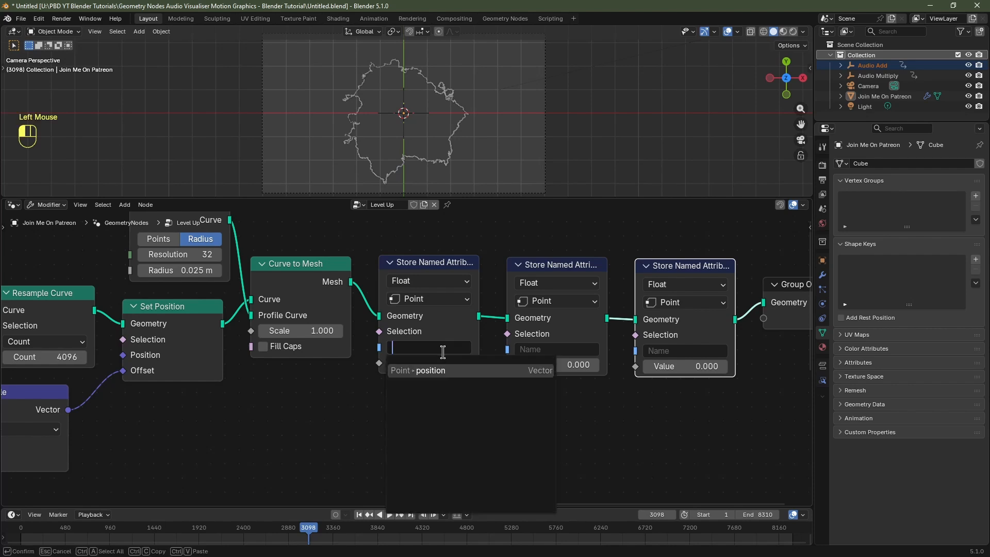
{"action": "type", "text": "Factor"}
{"action": "key", "text": "Return"}
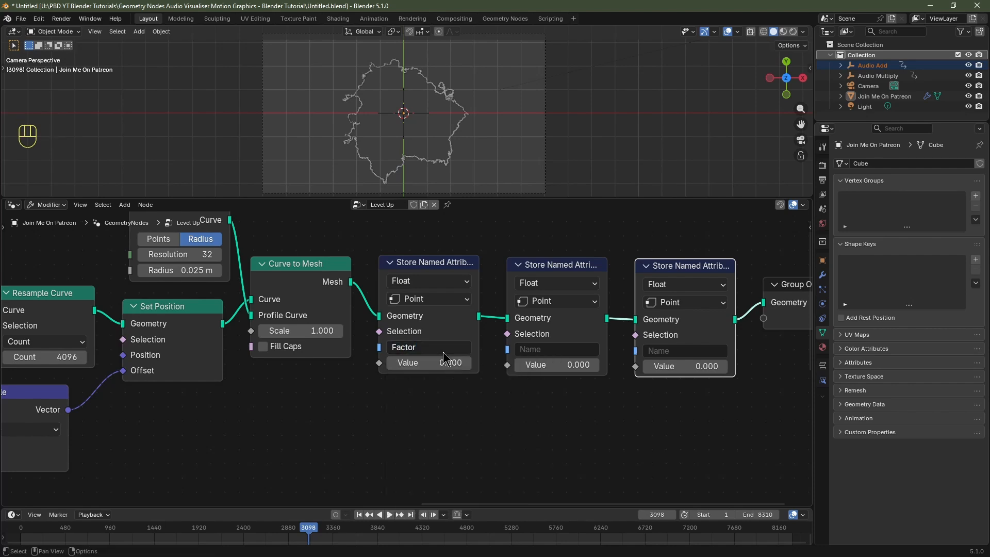
{"action": "left_click", "coordinate": [540, 351]}
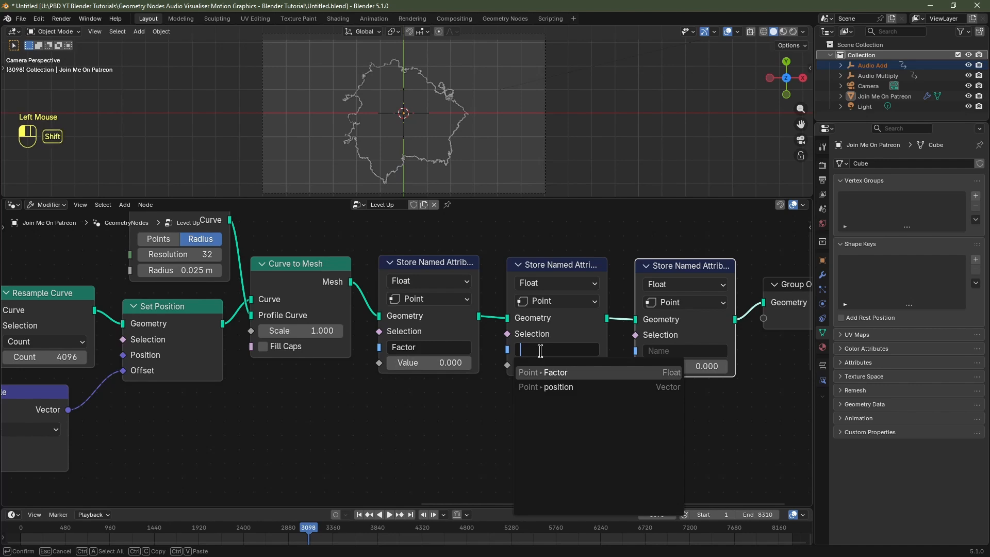
{"action": "type", "text": "Length"}
{"action": "key", "text": "Return"}
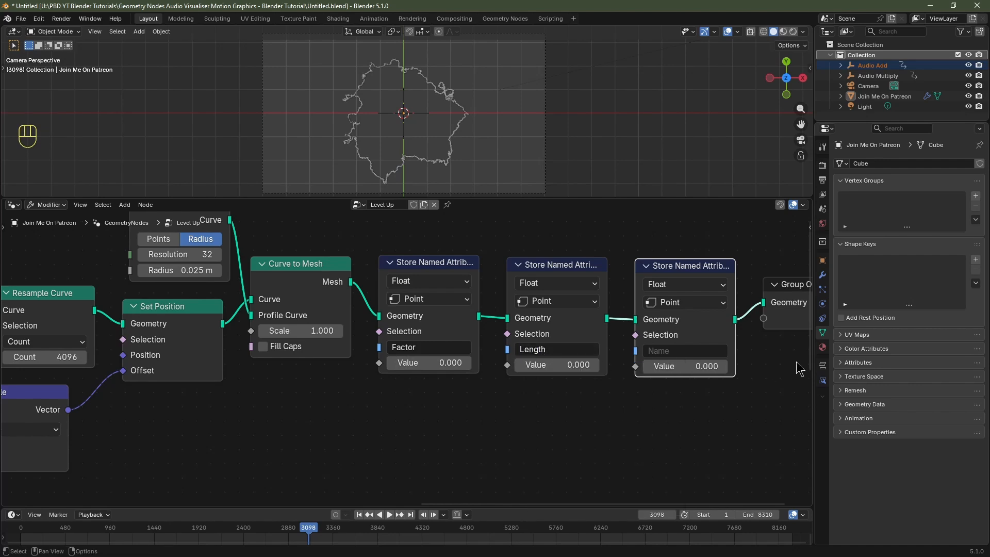
{"action": "left_click", "coordinate": [680, 351]}
{"action": "type", "text": "Hue"}
{"action": "key", "text": "Return"}
Connect the captured Factor and Length outputs to the Value inputs of the Store Named Attribute nodes with the same names
{"action": "scroll", "coordinate": [543, 411], "scroll_direction": "down", "scroll_amount": 4}
{"action": "middle_click_drag", "start_coordinate": [86, 364], "coordinate": [262, 338]}
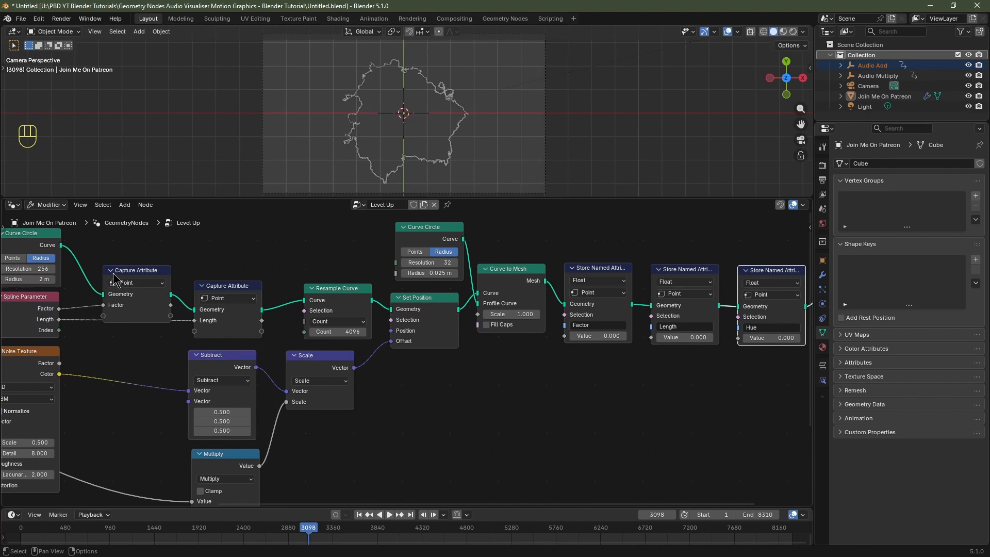
{"action": "left_click_drag", "start_coordinate": [126, 270], "coordinate": [128, 257]}
{"action": "right_click", "coordinate": [128, 256]}
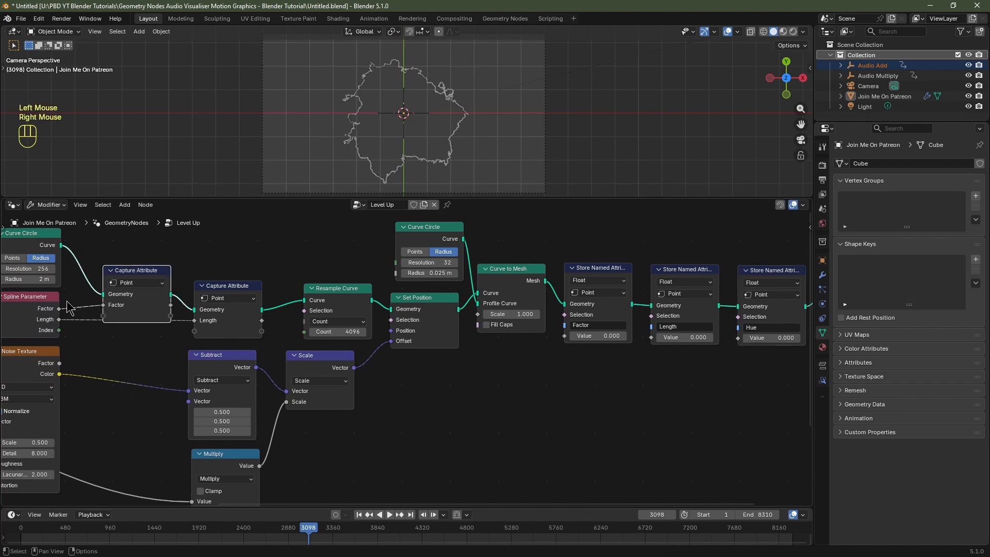
{"action": "left_click_drag", "start_coordinate": [171, 305], "coordinate": [571, 341]}
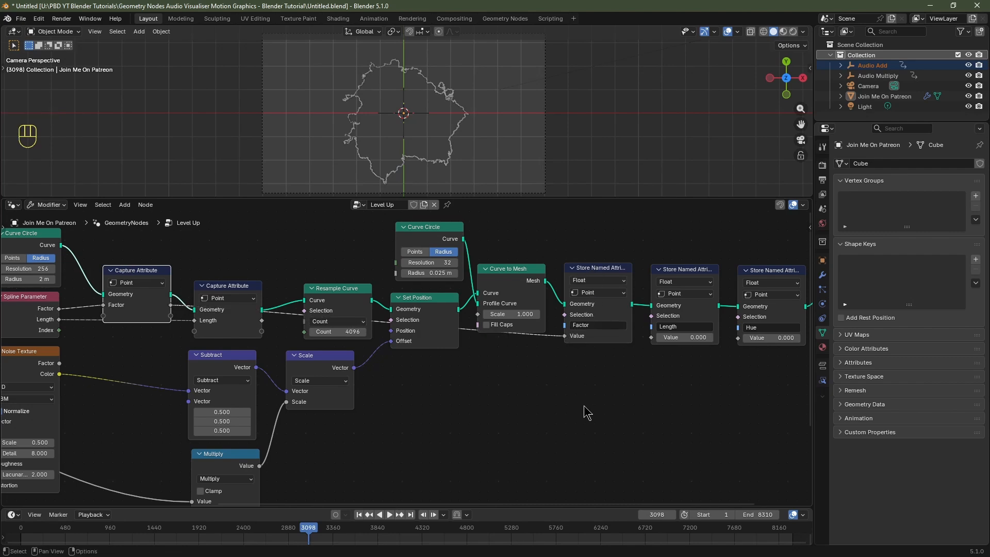
{"action": "mouse_move", "coordinate": [214, 288]}
{"action": "left_mouse_down"}
{"action": "mouse_move", "coordinate": [221, 274]}
{"action": "mouse_move", "coordinate": [216, 293]}
{"action": "left_mouse_up"}
{"action": "right_click", "coordinate": [216, 293]}
{"action": "left_click_drag", "start_coordinate": [262, 320], "coordinate": [653, 340]}
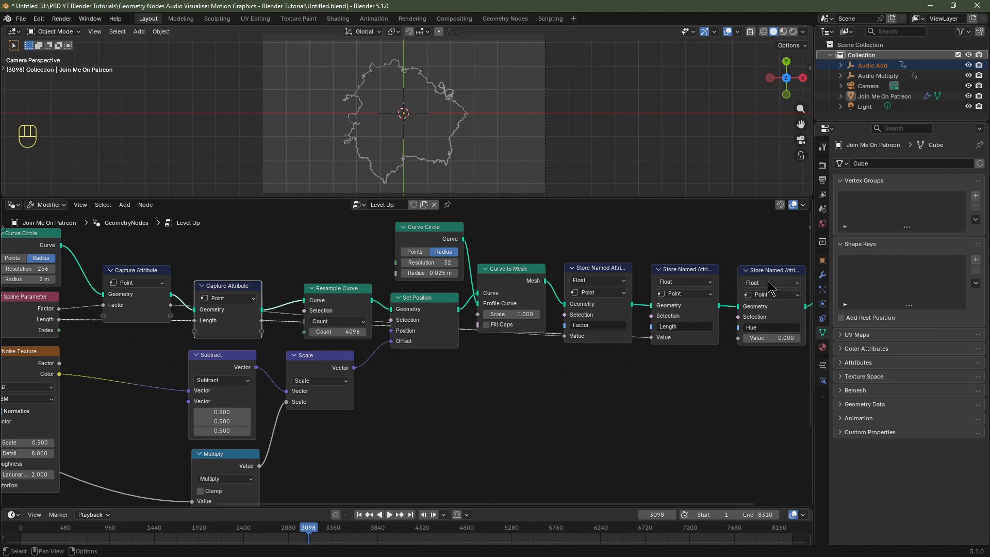
Move the Hue Store Named Attribute node lower and feed its Value from the Z output of the Audio Add Separate XYZ
{"action": "left_click_drag", "start_coordinate": [773, 270], "coordinate": [770, 324]}
{"action": "middle_click_drag", "start_coordinate": [661, 453], "coordinate": [469, 427]}
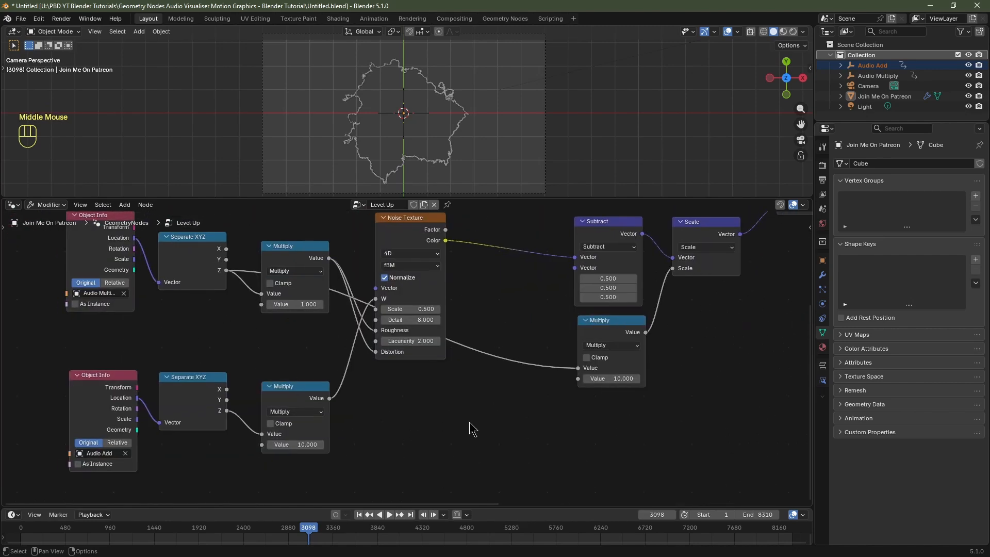
{"action": "left_click", "coordinate": [80, 412]}
{"action": "left_click_drag", "start_coordinate": [227, 411], "coordinate": [299, 494]}
{"action": "right_click", "coordinate": [299, 494]}
{"action": "scroll", "coordinate": [412, 492], "scroll_direction": "down", "scroll_amount": 3}
{"action": "middle_click_drag", "start_coordinate": [609, 495], "coordinate": [476, 486]}
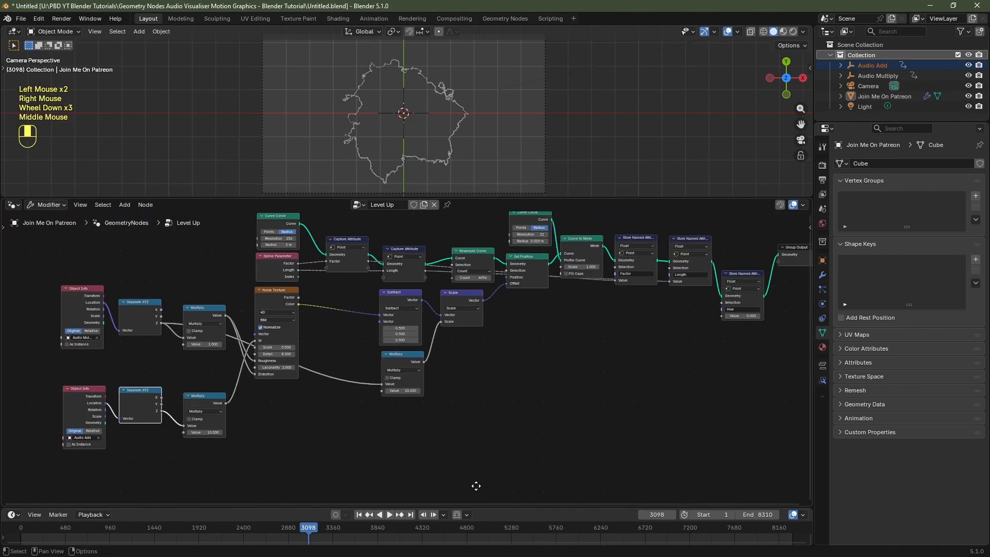
{"action": "middle_click_drag", "start_coordinate": [476, 486], "coordinate": [415, 502]}
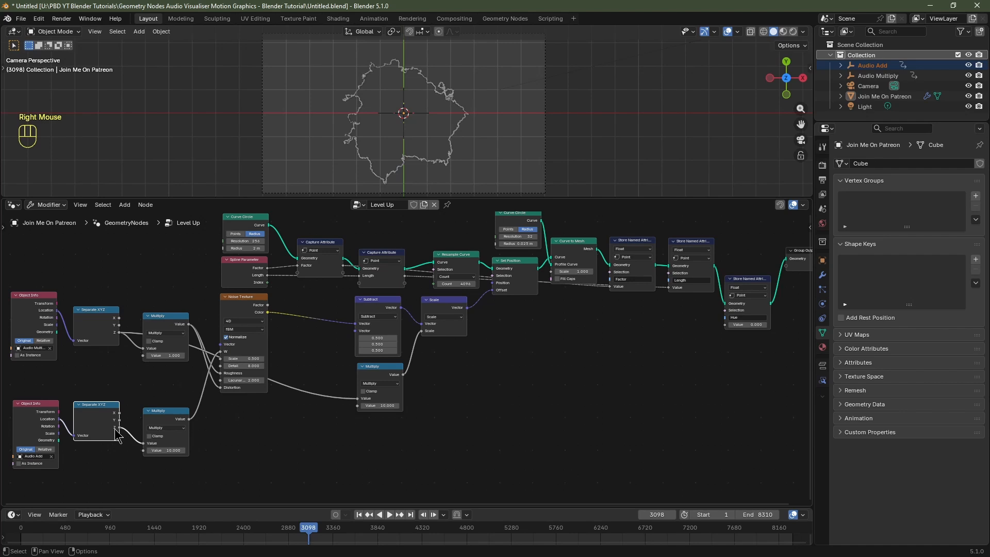
{"action": "left_click_drag", "start_coordinate": [119, 427], "coordinate": [733, 329]}
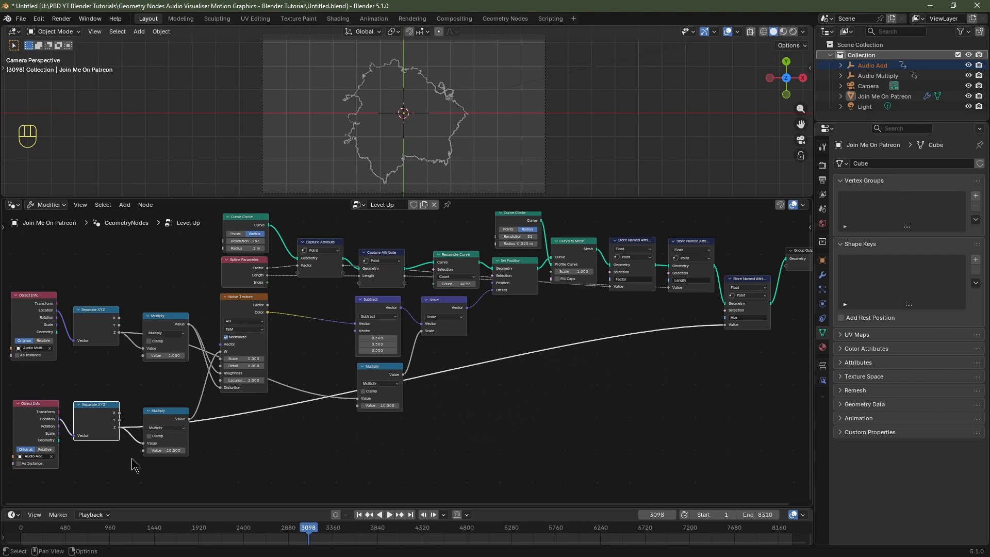
Add a reroute to the long Hue value link and place it below the Audio Add branch's Multiply node
{"action": "middle_click_drag", "start_coordinate": [135, 465], "coordinate": [349, 400]}
{"action": "scroll", "coordinate": [234, 425], "scroll_direction": "up", "scroll_amount": 3}
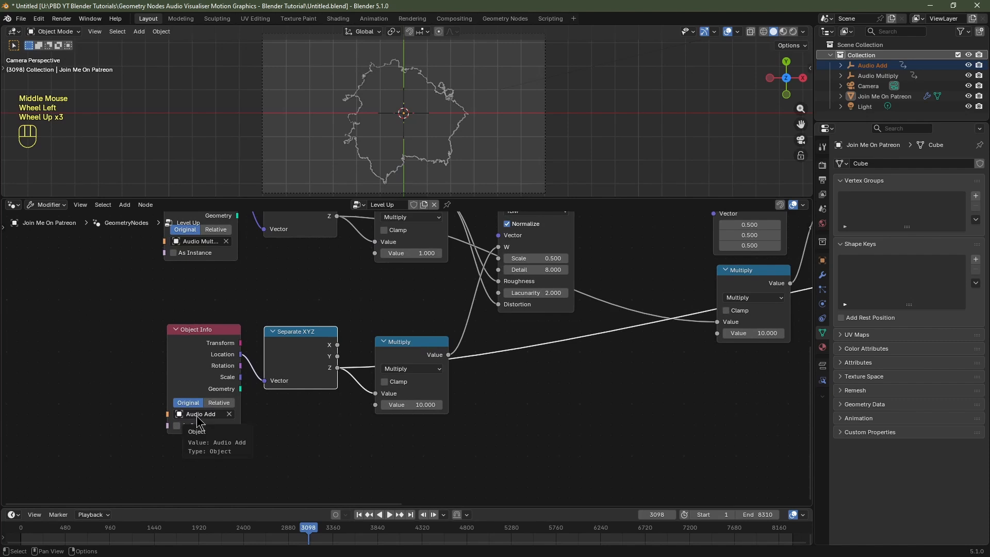
{"action": "scroll", "coordinate": [497, 320], "scroll_direction": "down", "scroll_amount": 3}
{"action": "right_click_drag", "start_coordinate": [497, 321], "coordinate": [512, 398], "text": "shift"}
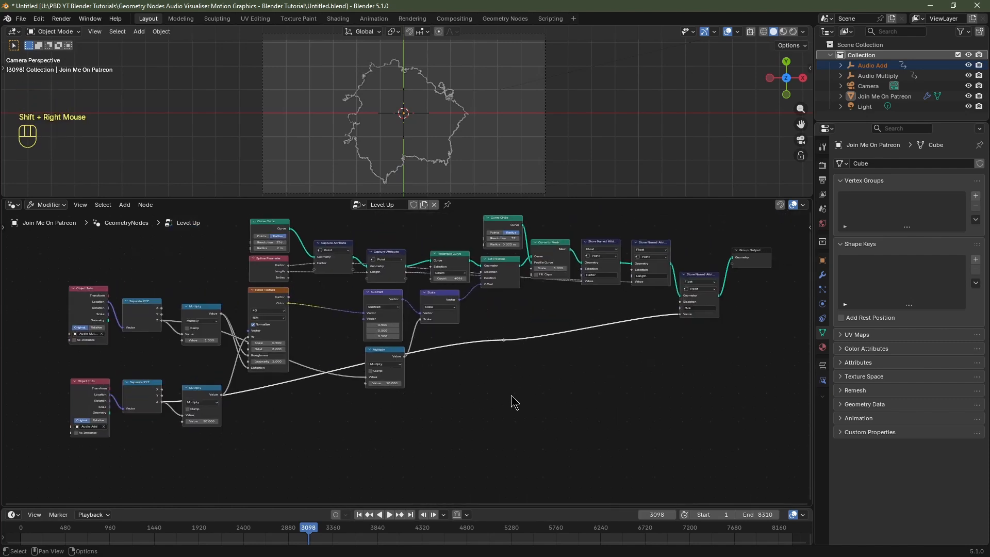
{"action": "key", "text": "g"}
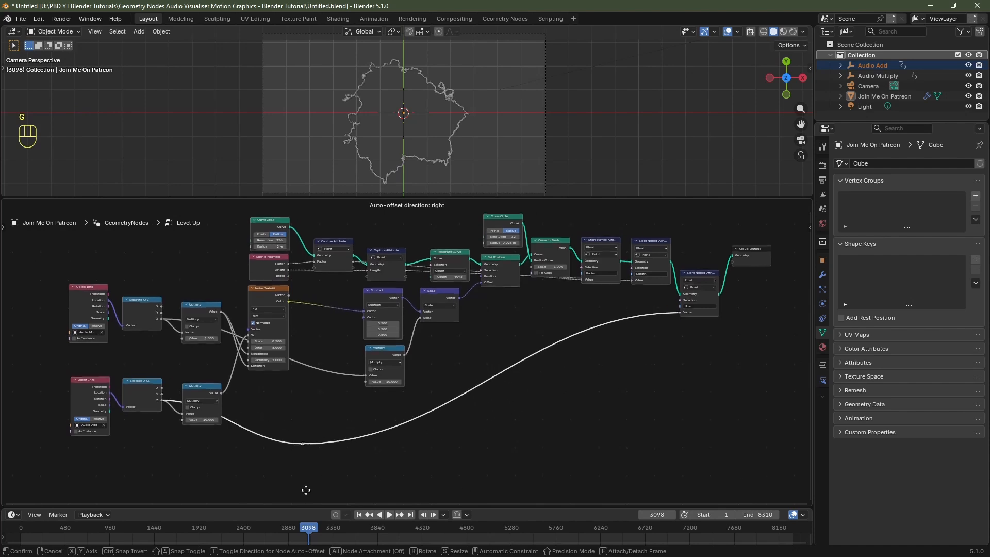
{"action": "left_click", "coordinate": [190, 476]}
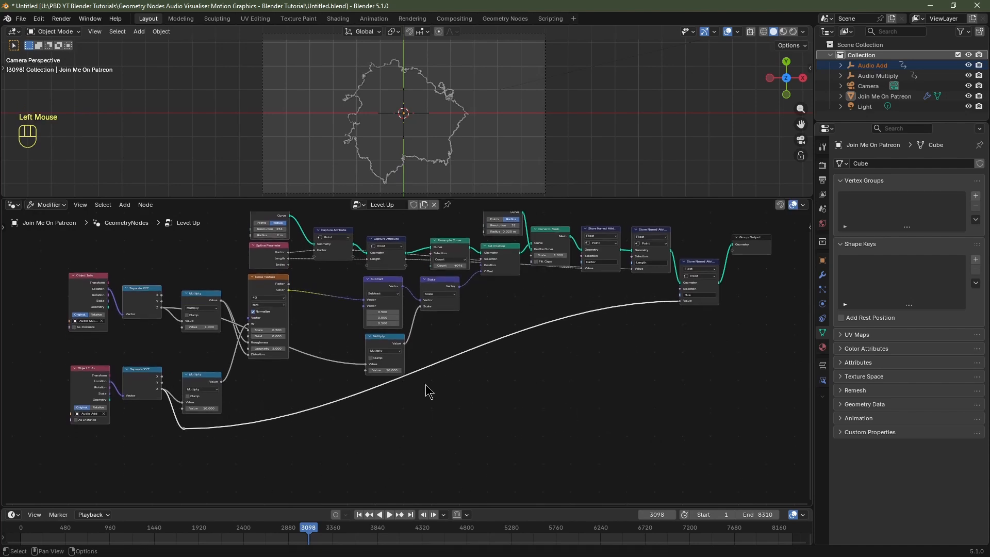
Open the object's material settings and rename the material to Stay Sharp
{"action": "middle_click_drag", "start_coordinate": [505, 352], "coordinate": [375, 395]}
{"action": "scroll", "coordinate": [510, 355], "scroll_direction": "up", "scroll_amount": 3}
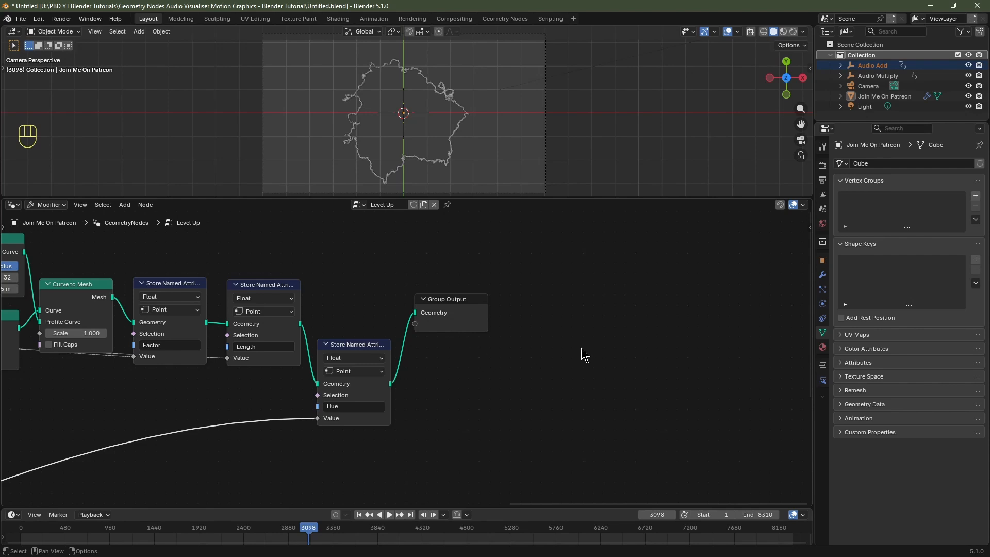
{"action": "left_click", "coordinate": [822, 348]}
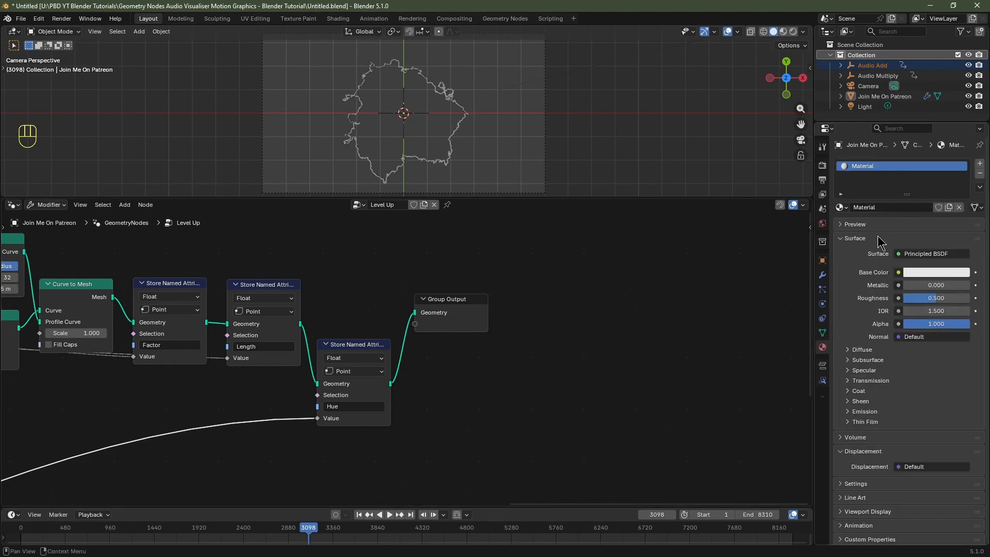
{"action": "left_click", "coordinate": [879, 207]}
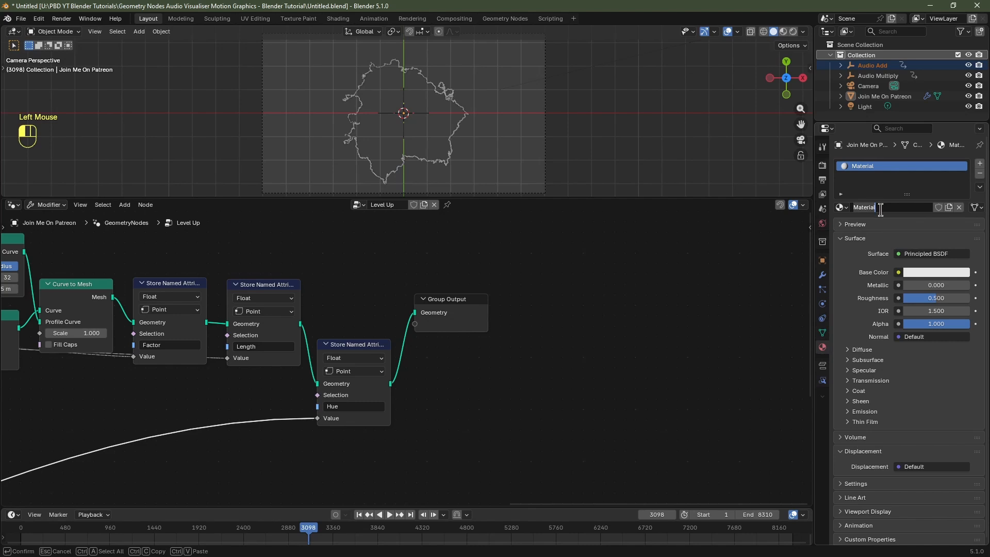
{"action": "type", "text": "Stay Sharp"}
{"action": "key", "text": "Return"}
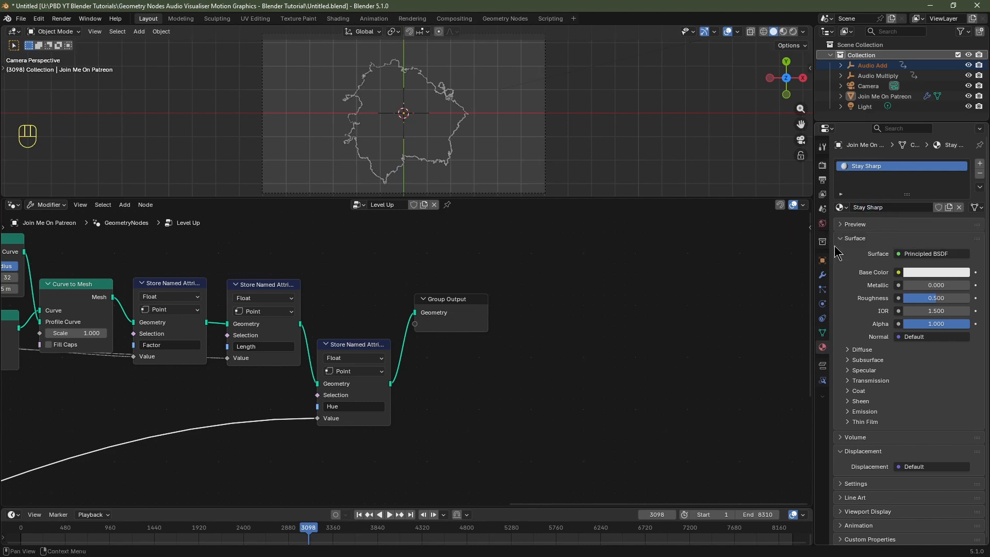
Insert a Set Material node between the Hue Store Named Attribute node and Group Output
{"action": "key", "text": "shift+a"}
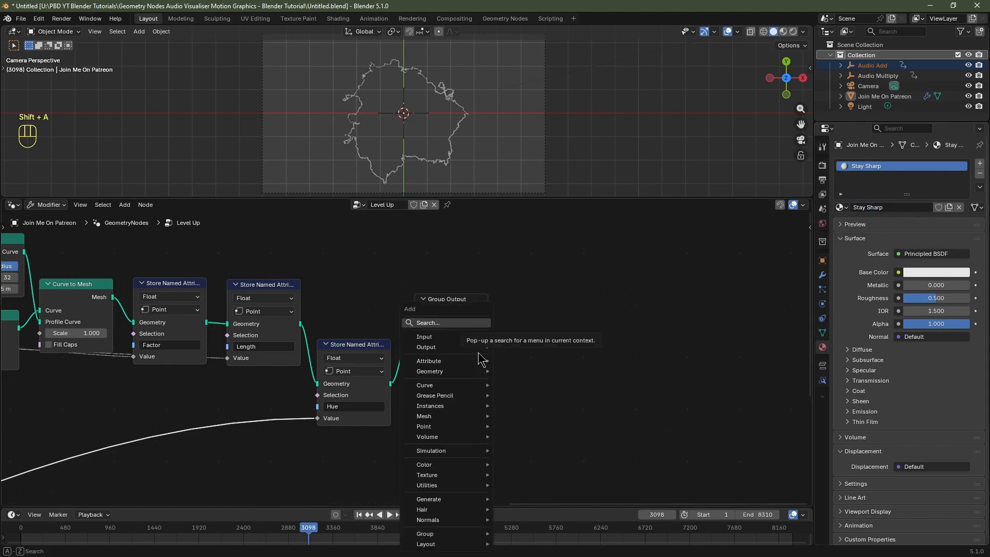
{"action": "type", "text": "set m"}
{"action": "left_click", "coordinate": [500, 374]}
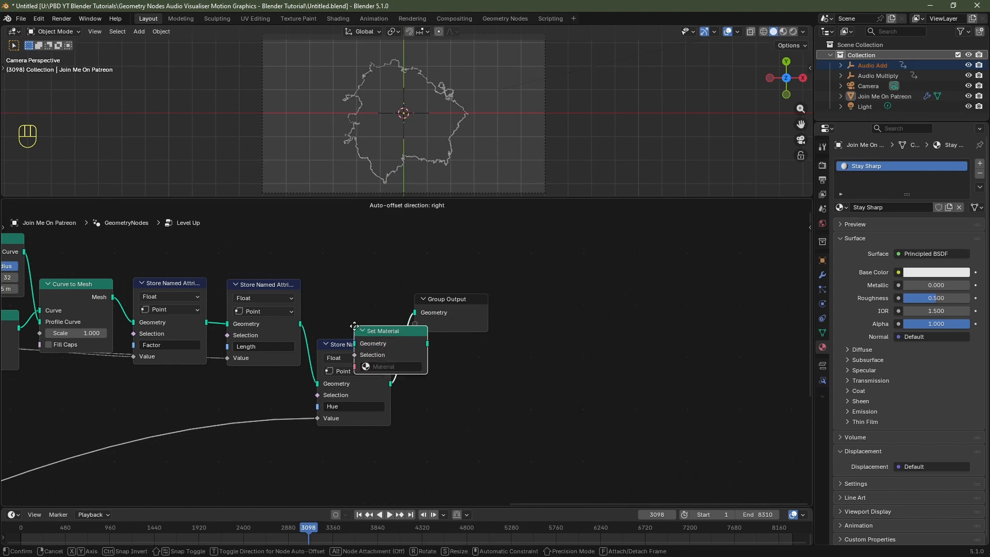
{"action": "left_click", "coordinate": [518, 374]}
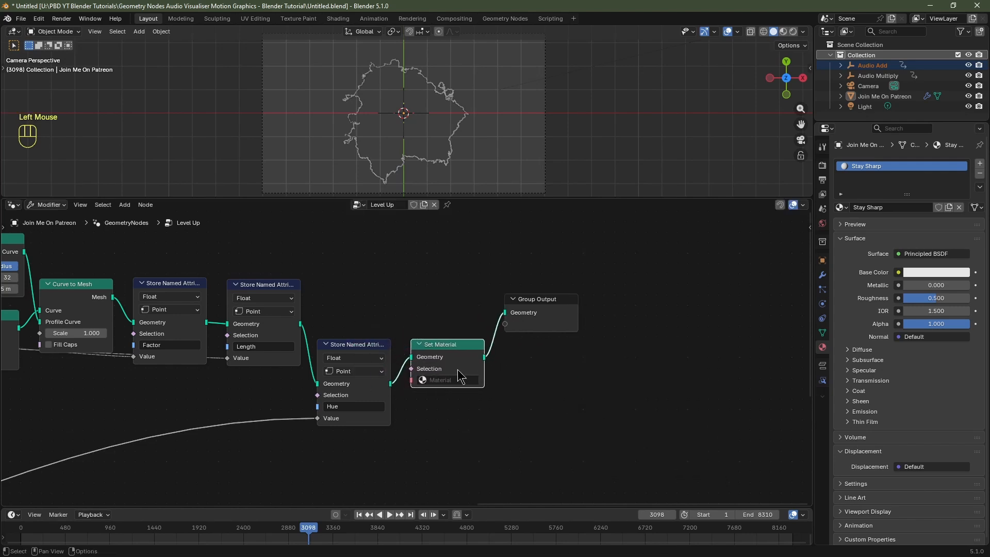
Assign Stay Sharp in the Set Material node and insert a Set Shade Smooth node between it and Group Output
{"action": "double_click", "coordinate": [451, 380]}
{"action": "left_click", "coordinate": [453, 398]}
{"action": "key", "text": "shift+a"}
{"action": "mouse_move", "coordinate": [528, 372]}
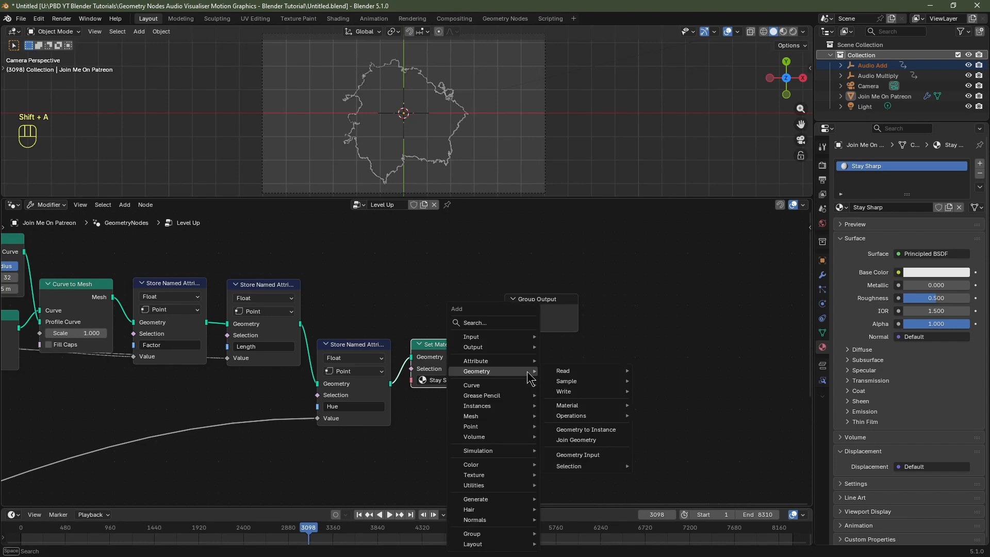
{"action": "type", "text": "set sha"}
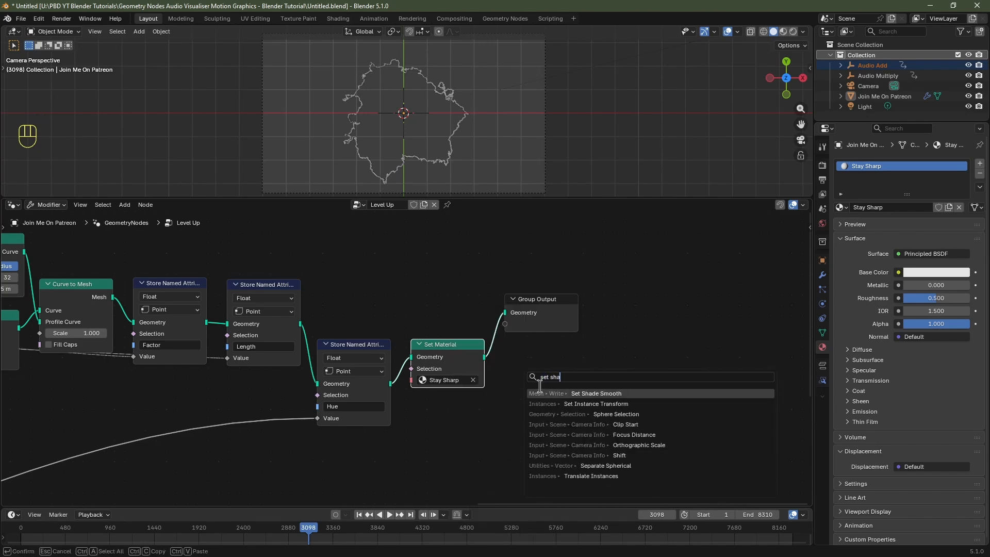
{"action": "key", "text": "Return"}
{"action": "left_click", "coordinate": [541, 371]}
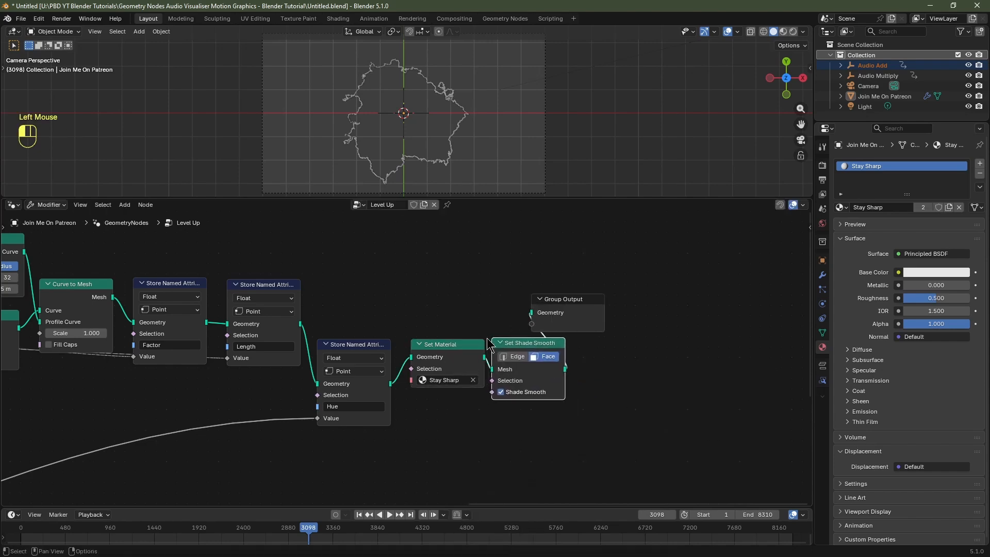
Switch the node editing area from the Geometry Node Editor to the Shader Editor showing the Stay Sharp material
{"action": "scroll", "coordinate": [431, 364], "scroll_direction": "down", "scroll_amount": 3}
{"action": "middle_click_drag", "start_coordinate": [431, 364], "coordinate": [321, 354]}
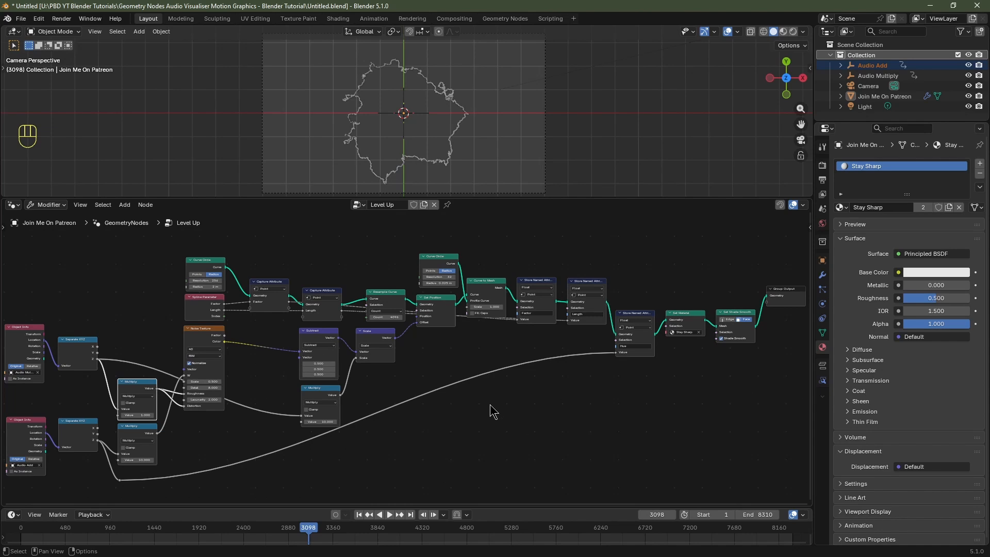
{"action": "left_click", "coordinate": [13, 205]}
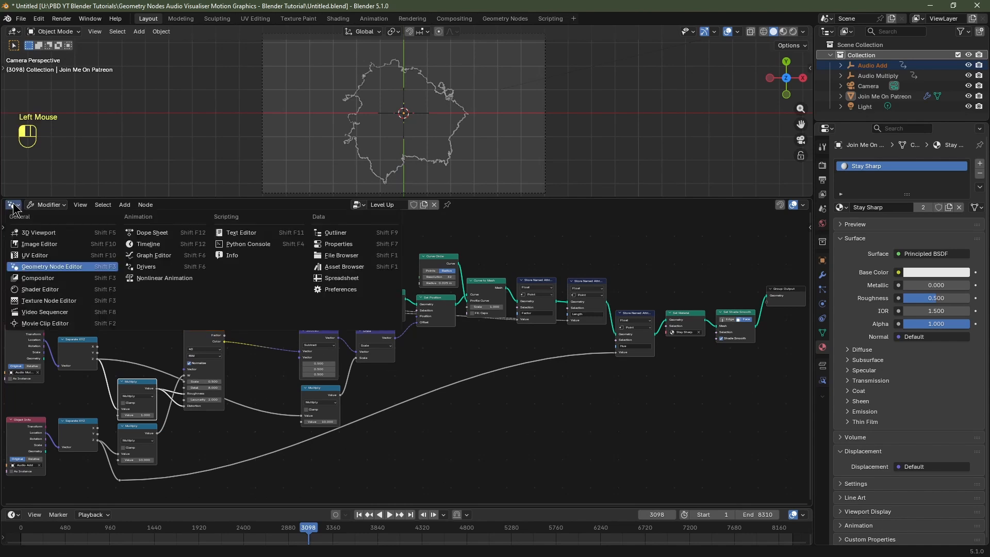
{"action": "left_click", "coordinate": [36, 290]}
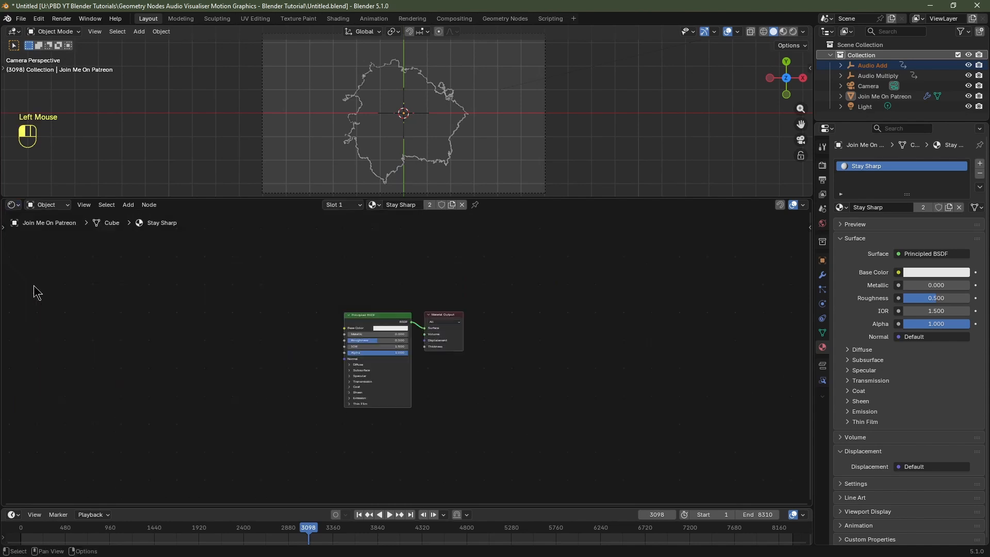
{"action": "scroll", "coordinate": [103, 353], "scroll_direction": "up", "scroll_amount": 6}
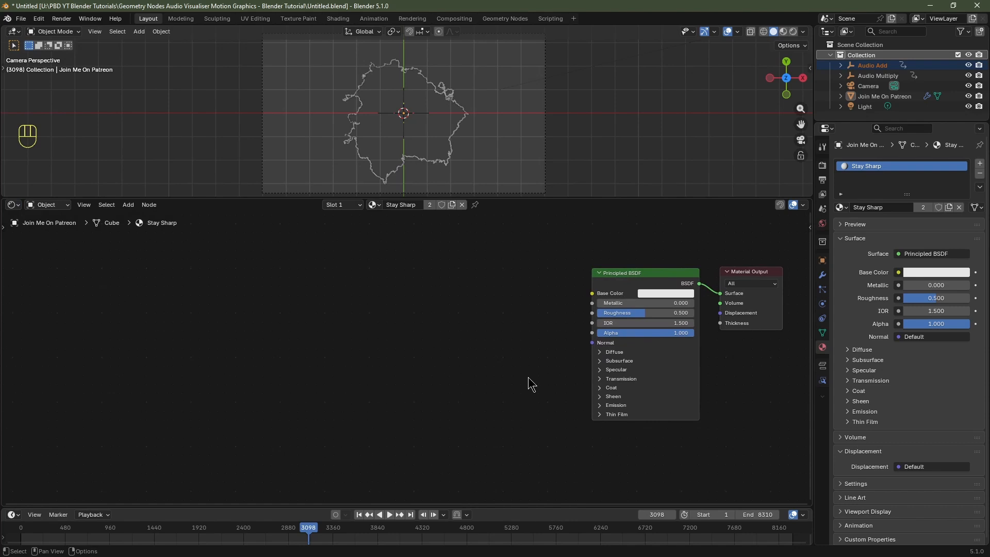
Save the project under the new file name Like and Subscribe.blend in the current folder
{"action": "left_click", "coordinate": [22, 19]}
{"action": "left_click", "coordinate": [41, 96]}
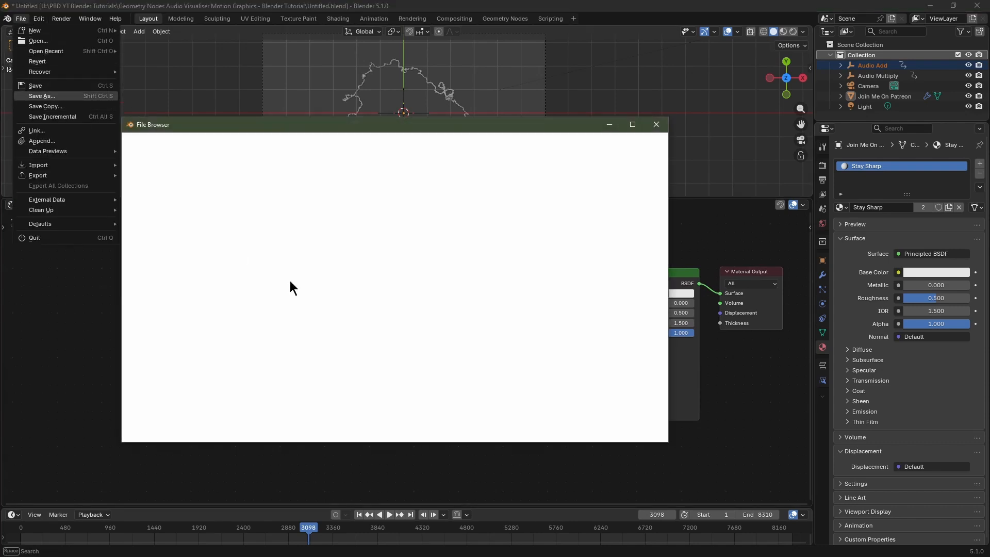
{"action": "left_click", "coordinate": [373, 436]}
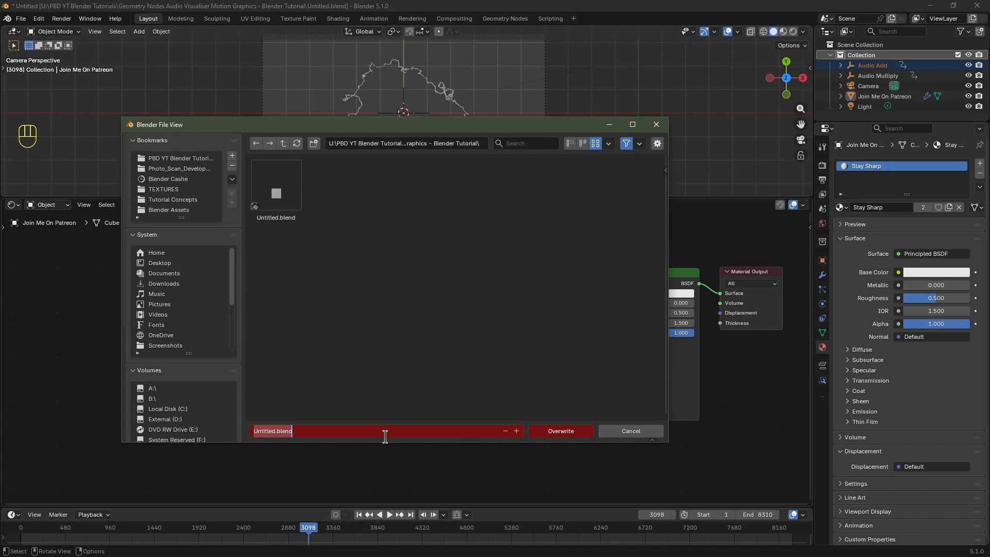
{"action": "type", "text": "Like and Subscribe"}
{"action": "key", "text": "Return"}
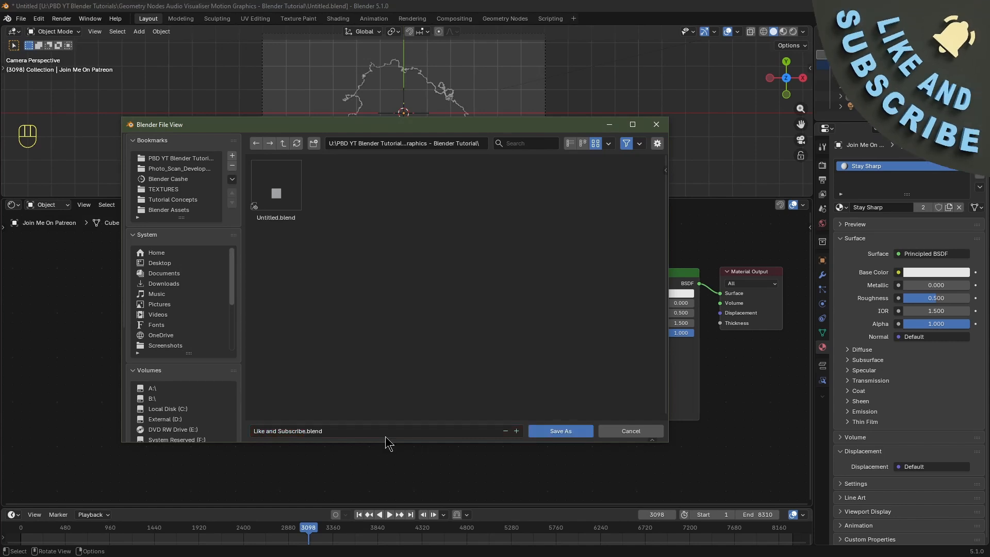
{"action": "left_click", "coordinate": [552, 431]}
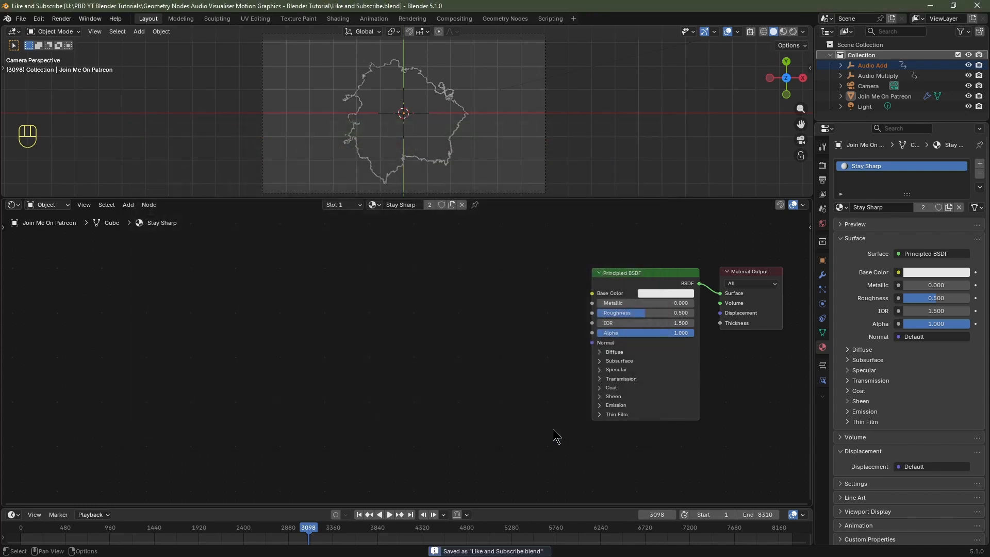
Return the timeline to frame 1 and add an Attribute node well before the Principled BSDF in the material
{"action": "key", "text": "shift+Left"}
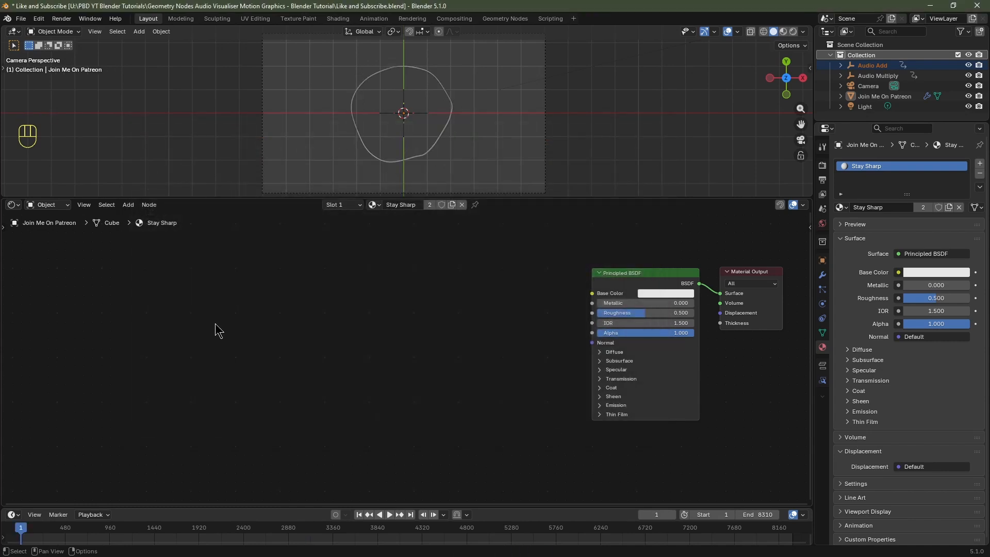
{"action": "key", "text": "shift+a"}
{"action": "left_click", "coordinate": [215, 324]}
{"action": "type", "text": "at"}
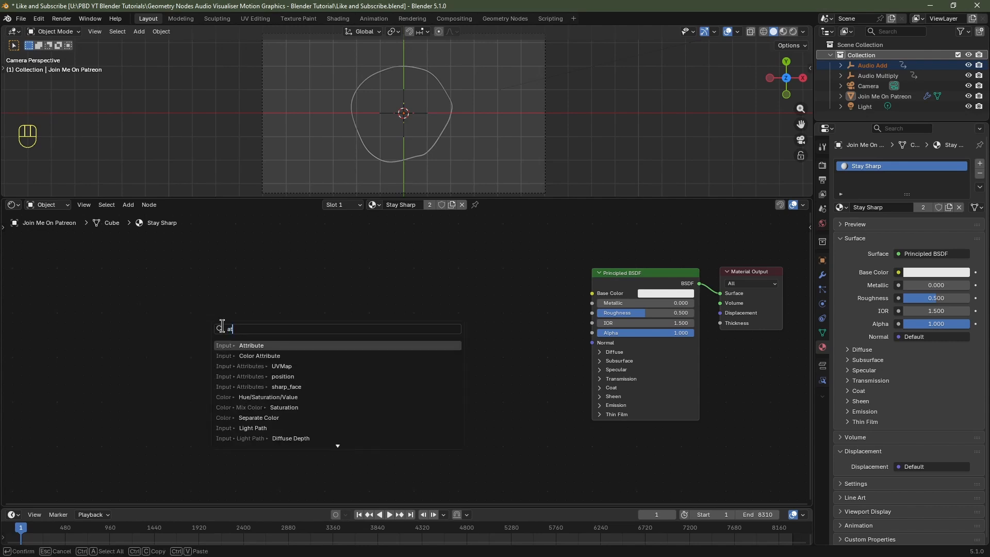
{"action": "left_click", "coordinate": [242, 346]}
{"action": "left_click", "coordinate": [207, 267]}
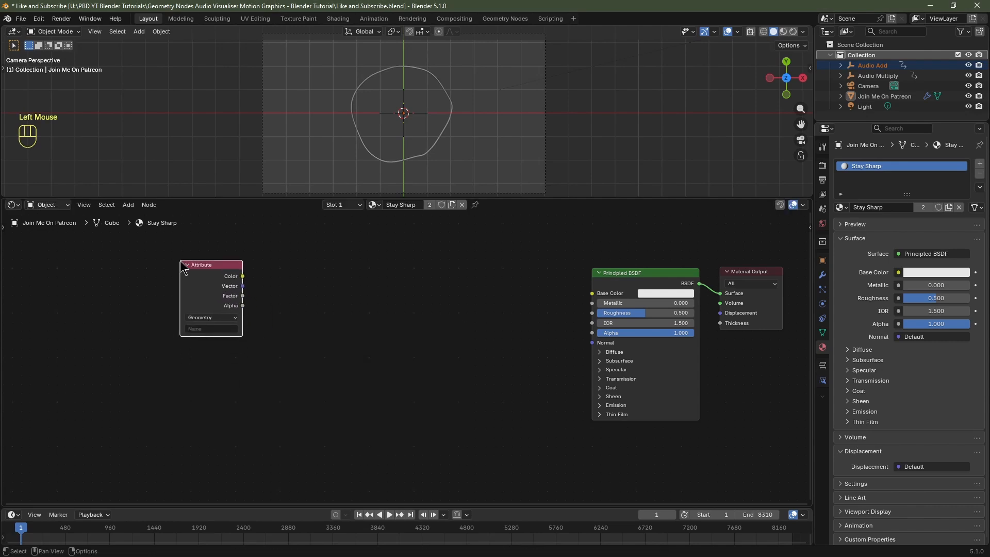
Duplicate the Attribute node twice, stack the copies below the original and select all three nodes
{"action": "key", "text": "shift+d"}
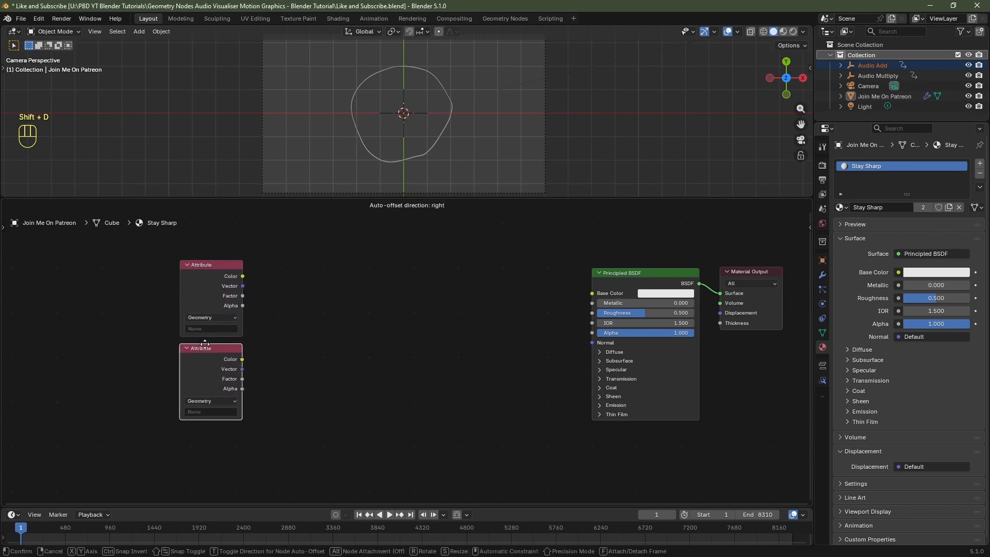
{"action": "left_click", "coordinate": [203, 344]}
{"action": "key", "text": "shift+d"}
{"action": "left_click", "coordinate": [203, 428]}
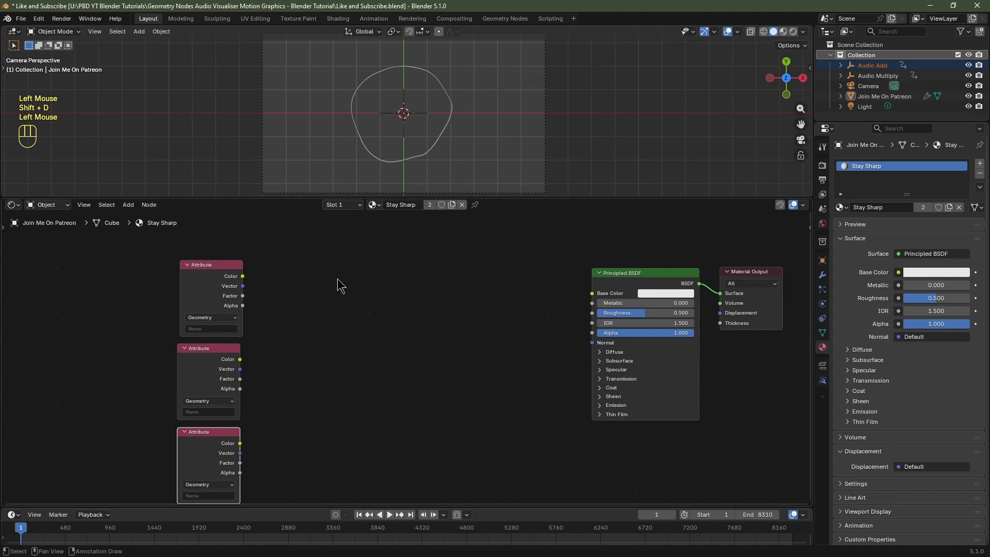
{"action": "left_click_drag", "start_coordinate": [324, 278], "coordinate": [200, 475]}
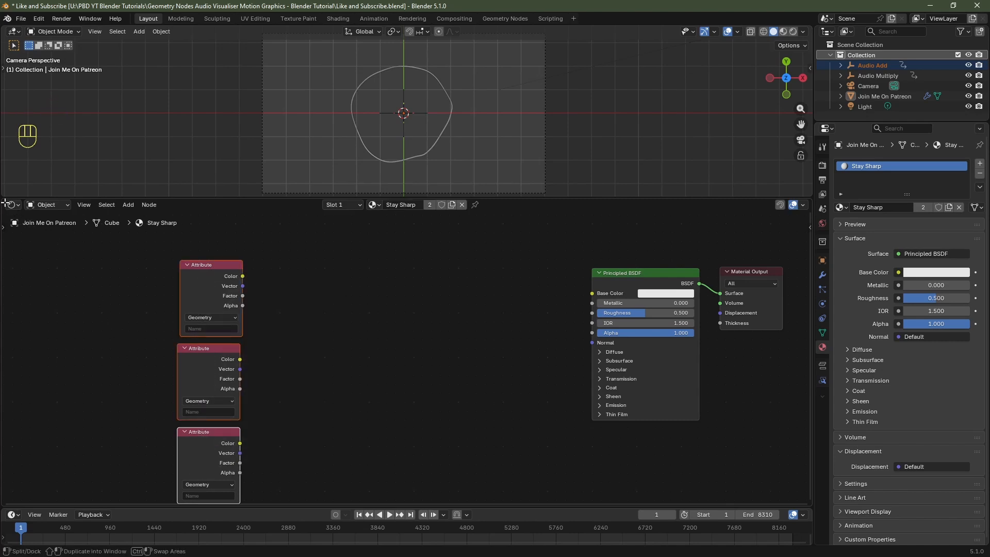
Split the Shader Editor vertically and show the geometry nodes with the three Store Named Attribute nodes in the new area
{"action": "left_click_drag", "start_coordinate": [4, 201], "coordinate": [305, 212]}
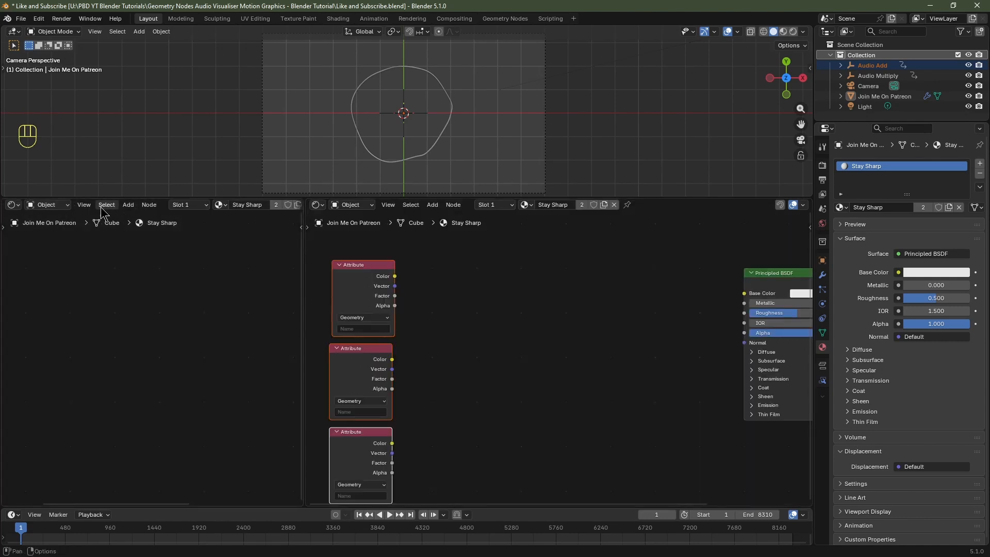
{"action": "left_click", "coordinate": [14, 204]}
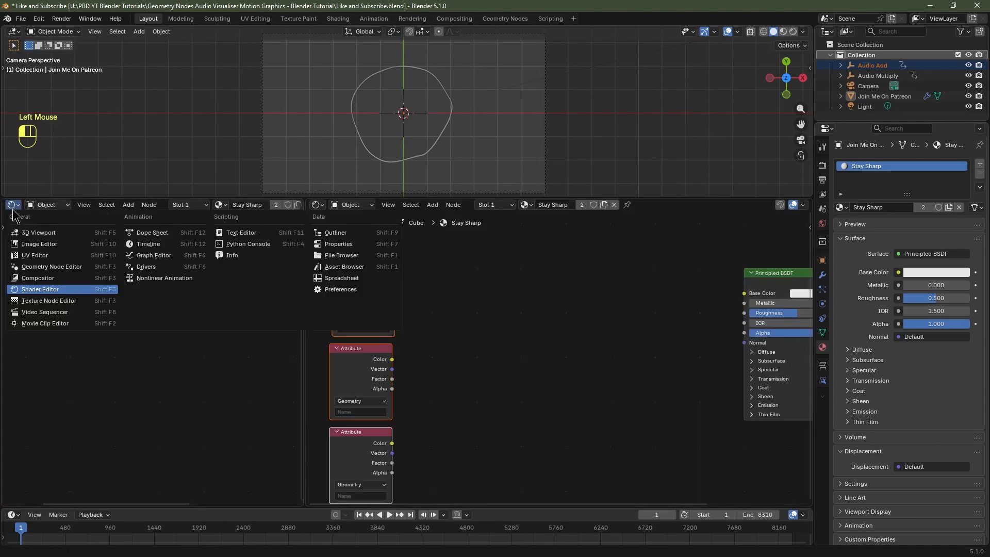
{"action": "left_click", "coordinate": [45, 273]}
{"action": "scroll", "coordinate": [209, 400], "scroll_direction": "up", "scroll_amount": 2}
{"action": "middle_click_drag", "start_coordinate": [154, 365], "coordinate": [195, 401]}
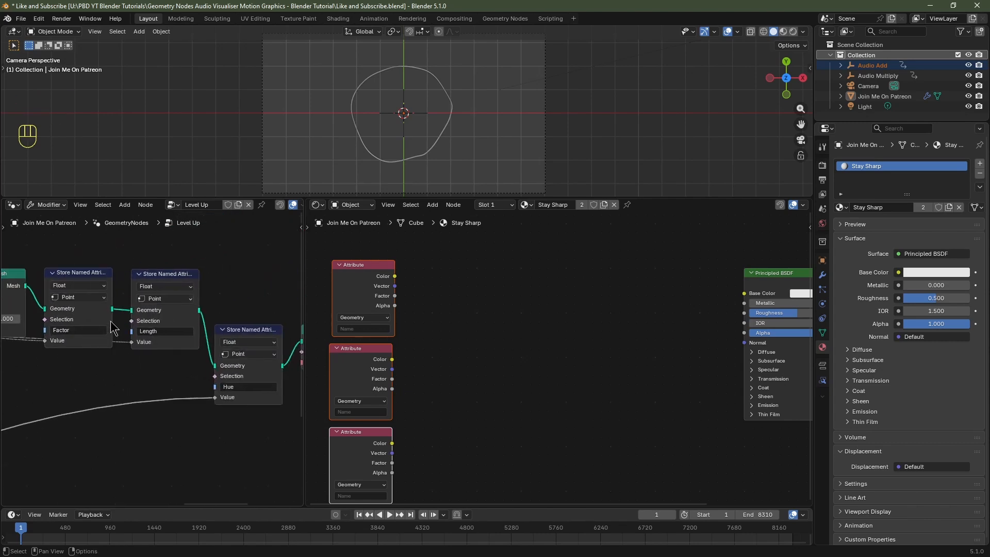
{"action": "scroll", "coordinate": [117, 346], "scroll_direction": "up", "scroll_amount": 1}
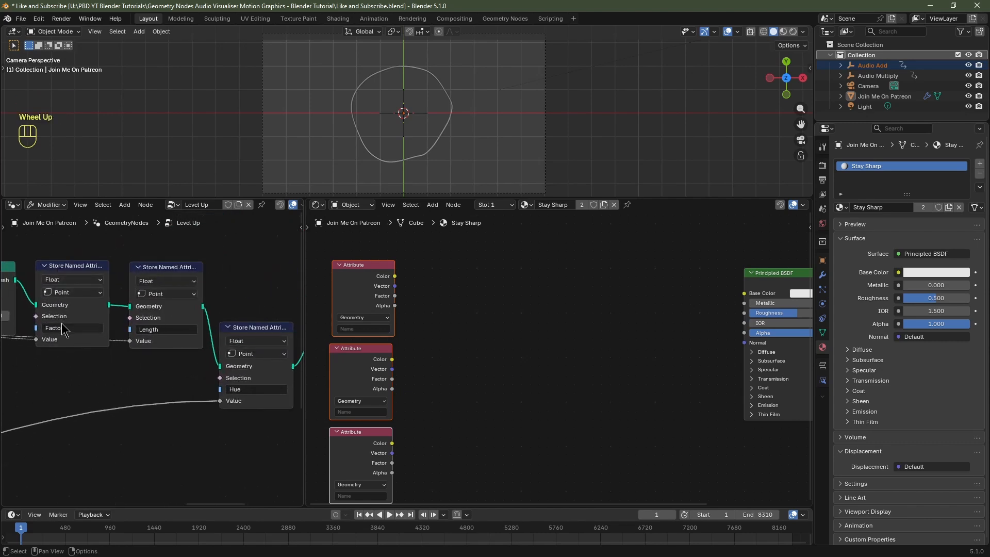
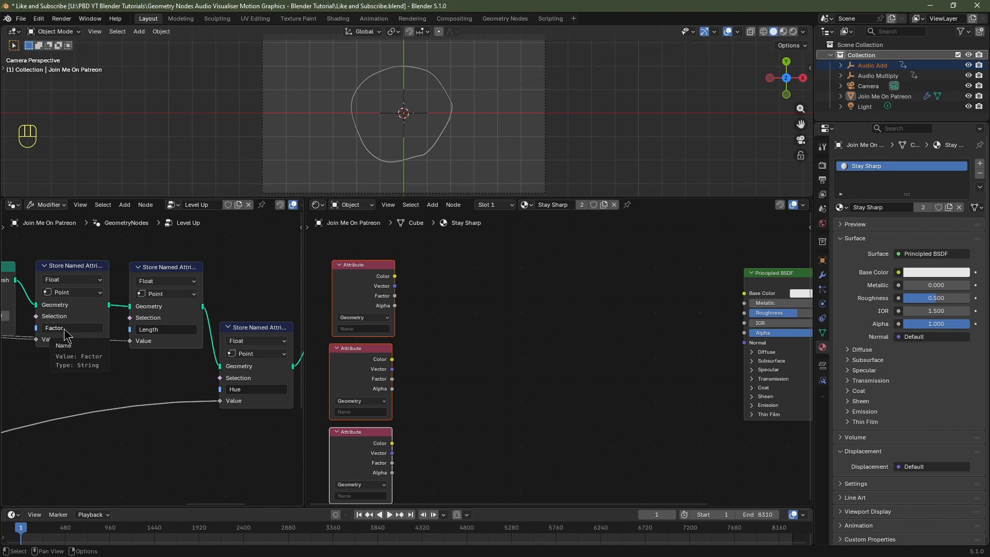
Copy the stored attribute names into the Attribute nodes: Factor in the lowest, Length in the middle and Hue in the uppermost
{"action": "key", "text": "ctrl+c"}
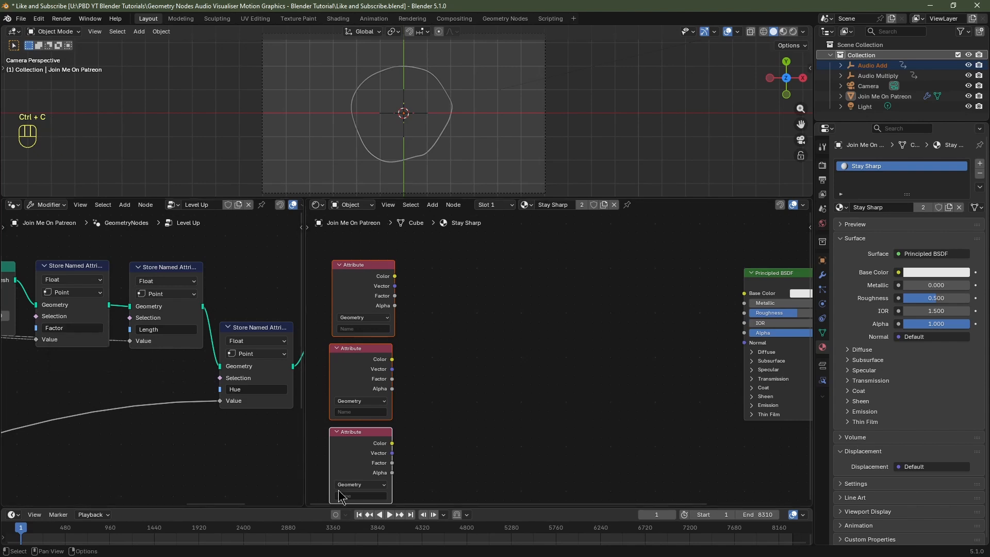
{"action": "key", "text": "ctrl+v"}
{"action": "key", "text": "ctrl+c"}
{"action": "key", "text": "ctrl+v"}
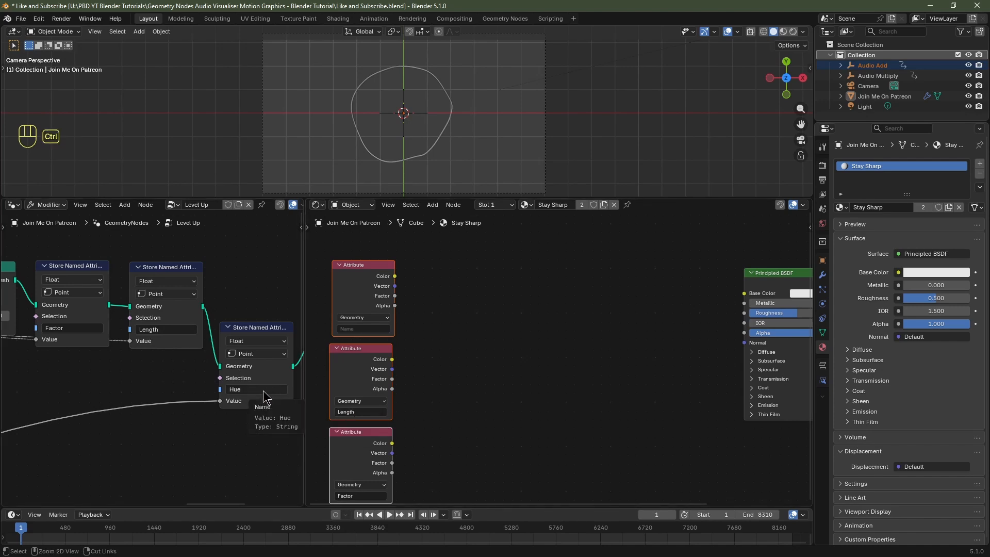
{"action": "key", "text": "ctrl+c"}
{"action": "key", "text": "ctrl+v"}
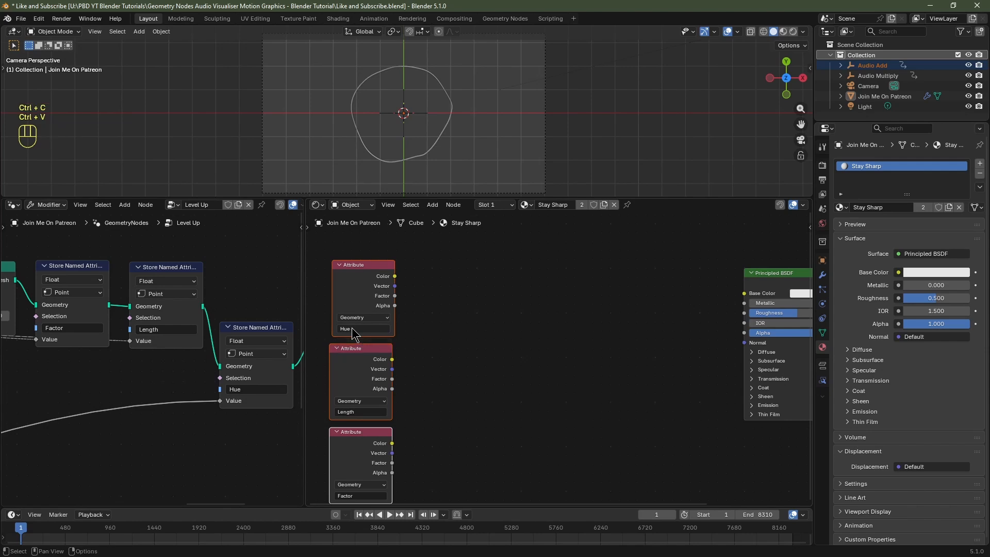
Widen the Shader Editor by shrinking the geometry nodes area, and delete the Principled BSDF node
{"action": "left_click_drag", "start_coordinate": [305, 343], "coordinate": [96, 355]}
{"action": "middle_click_drag", "start_coordinate": [453, 388], "coordinate": [381, 370]}
{"action": "left_click", "coordinate": [596, 257]}
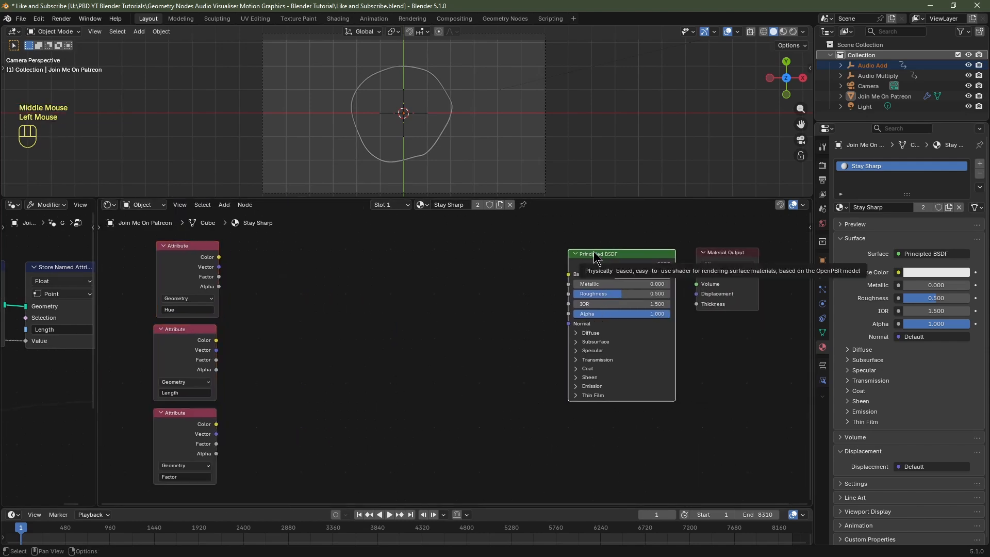
{"action": "key", "text": "Delete"}
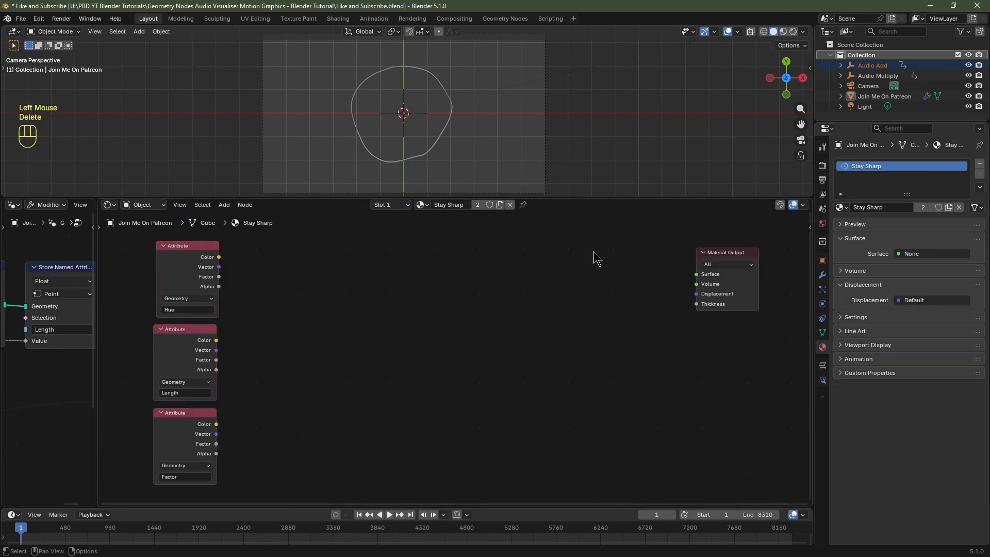
Add an Emission shader node and connect its Emission output to the Material Output's Surface
{"action": "key", "text": "shift+a"}
{"action": "type", "text": "emi"}
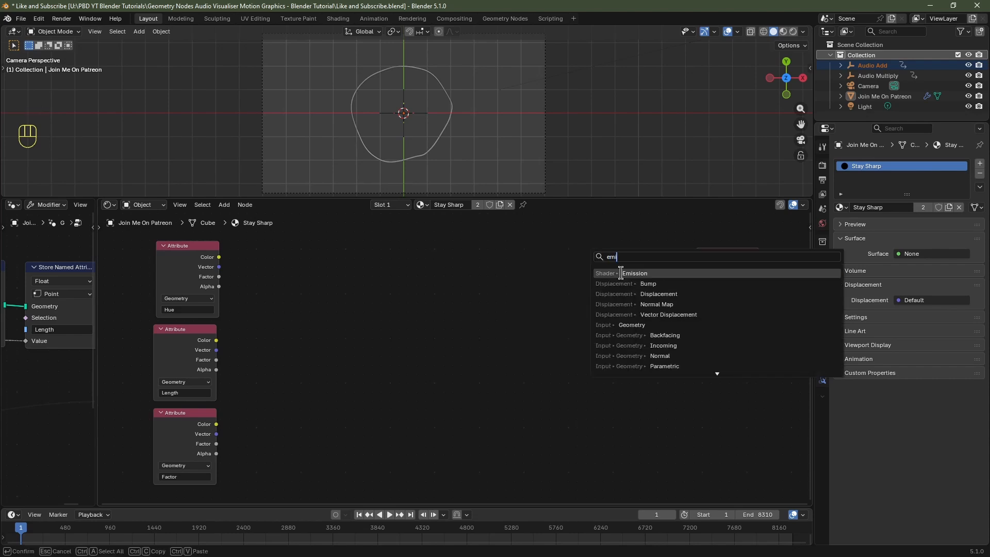
{"action": "left_click", "coordinate": [619, 272]}
{"action": "left_click", "coordinate": [584, 257]}
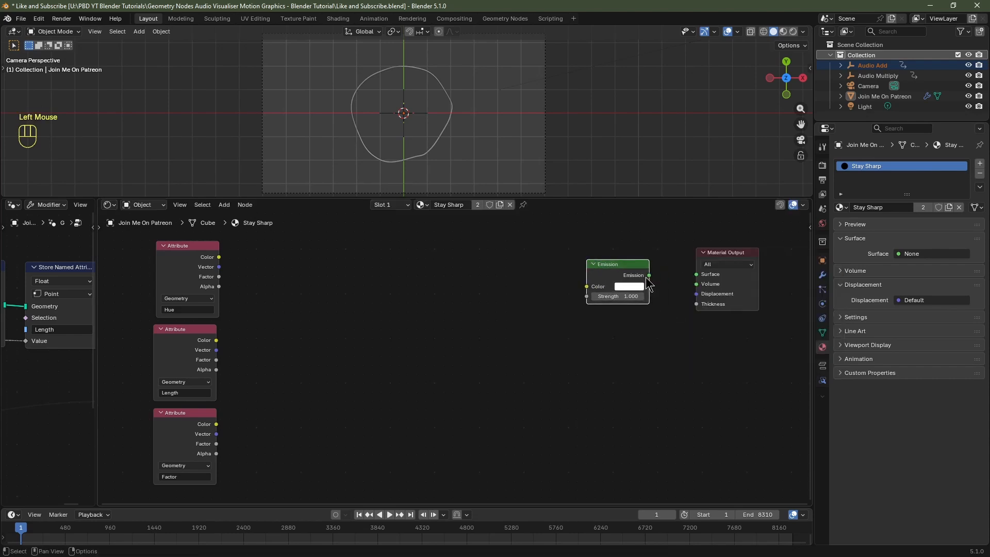
{"action": "left_click_drag", "start_coordinate": [649, 275], "coordinate": [696, 275]}
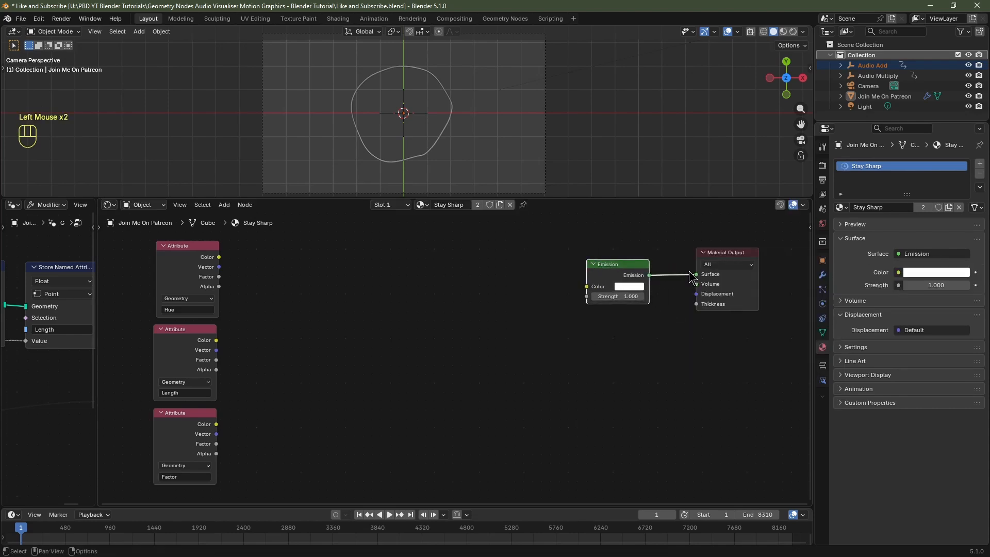
Add a Color Ramp node between the Attribute nodes and the Emission node
{"action": "key", "text": "shift+a"}
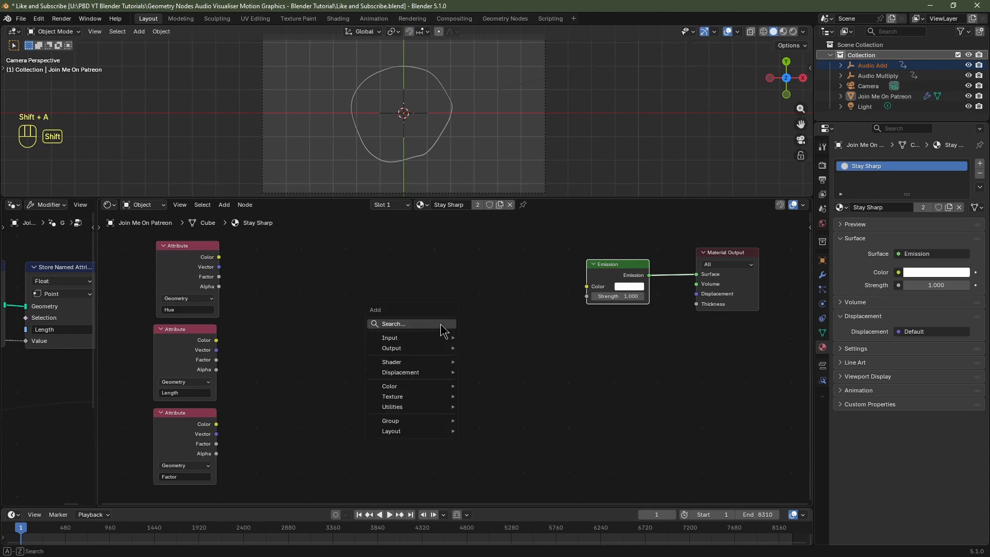
{"action": "type", "text": "ramp"}
{"action": "key", "text": "Return"}
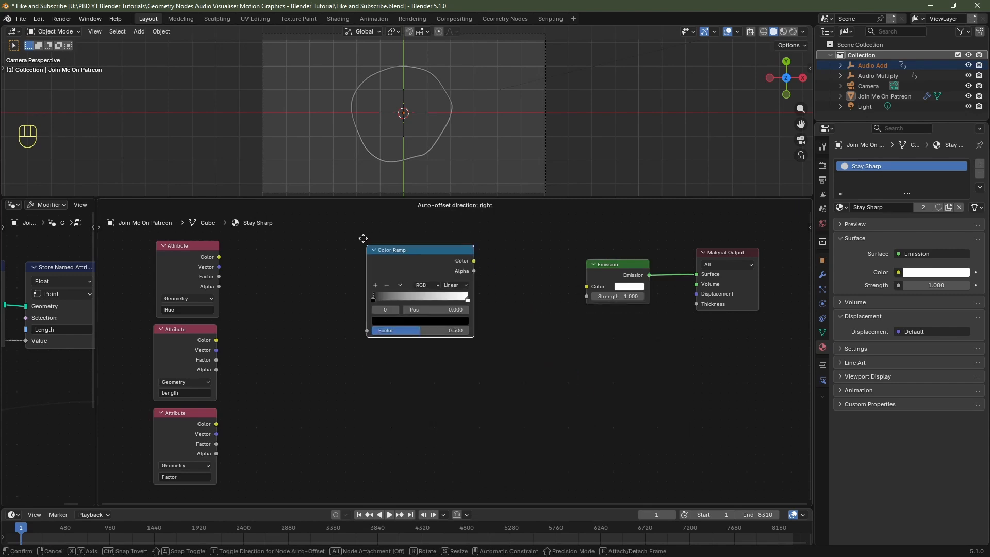
{"action": "left_click", "coordinate": [367, 361]}
{"action": "scroll", "coordinate": [366, 358], "scroll_direction": "up", "scroll_amount": 3}
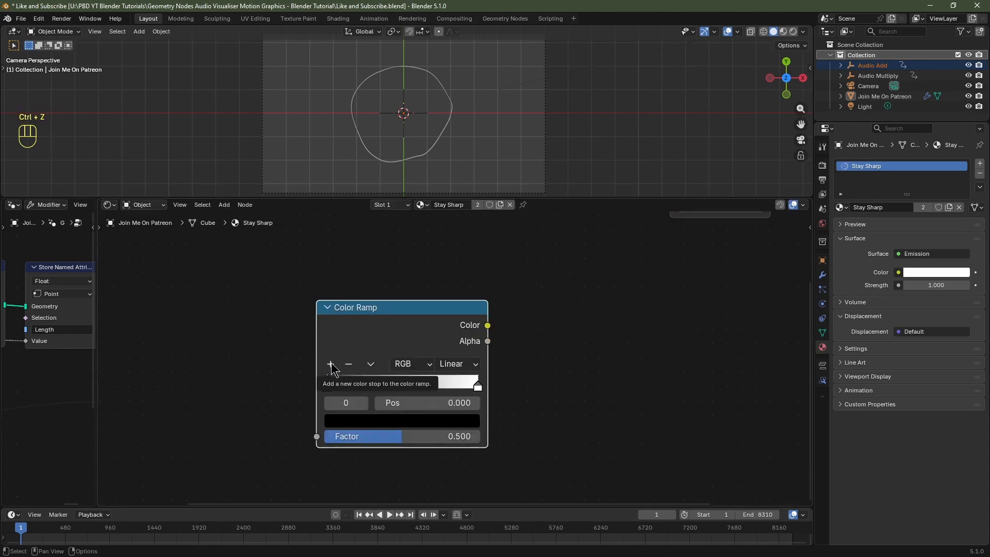
Add a third stop to the Color Ramp and colour its first stop hot pink
{"action": "left_click", "coordinate": [330, 364]}
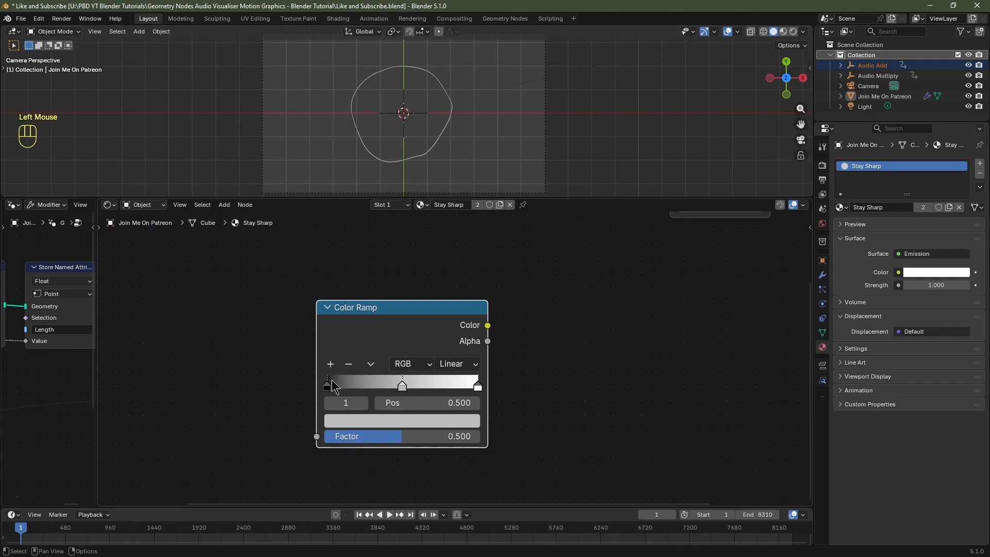
{"action": "left_click", "coordinate": [328, 387]}
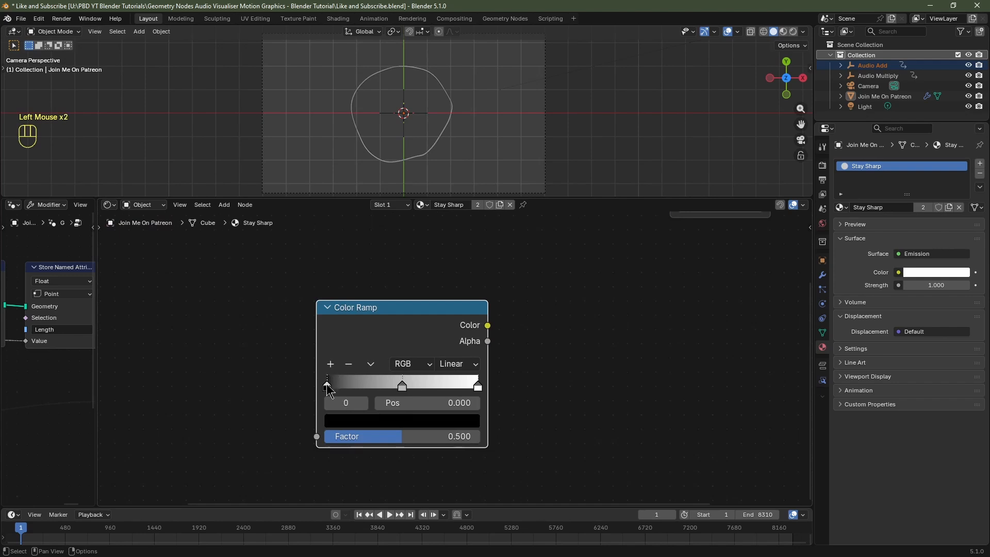
{"action": "left_click", "coordinate": [362, 422]}
{"action": "left_click", "coordinate": [427, 255]}
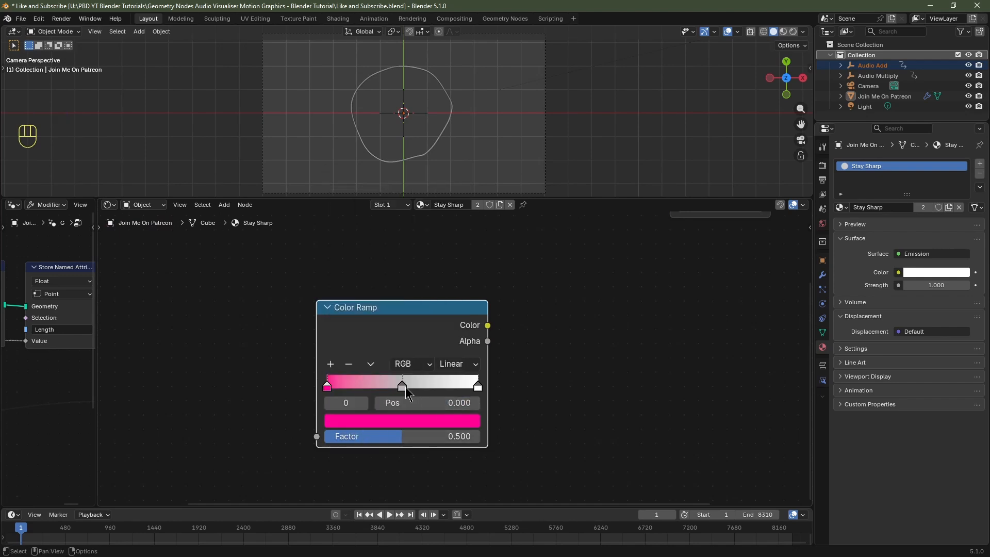
Colour the Color Ramp's middle stop a bright, saturated blue
{"action": "left_click", "coordinate": [403, 387]}
{"action": "left_click", "coordinate": [400, 418]}
{"action": "scroll", "coordinate": [427, 255], "scroll_direction": "up", "scroll_amount": 6}
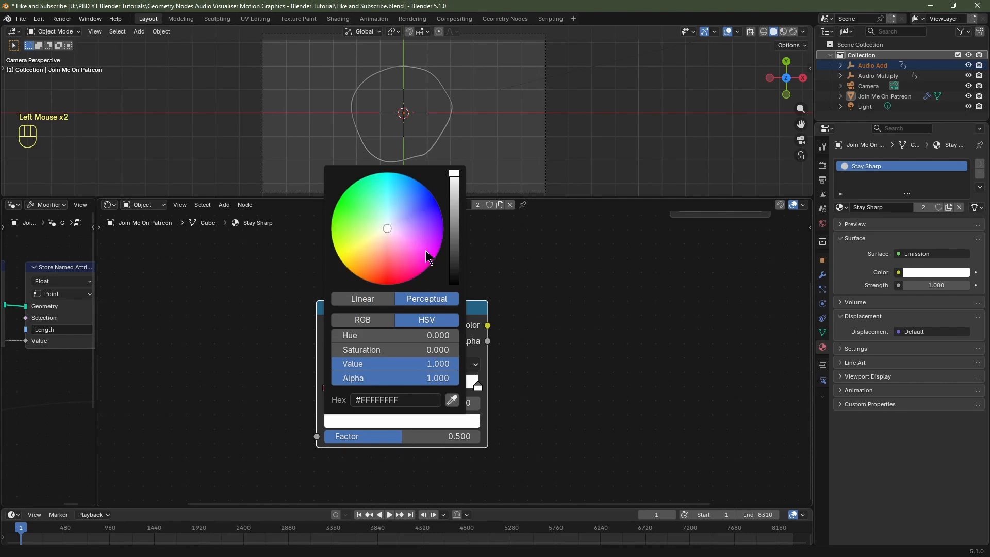
{"action": "left_click", "coordinate": [432, 194]}
Colour the Color Ramp's last stop light blue and set the ramp's interpolation to Ease
{"action": "left_click", "coordinate": [478, 386]}
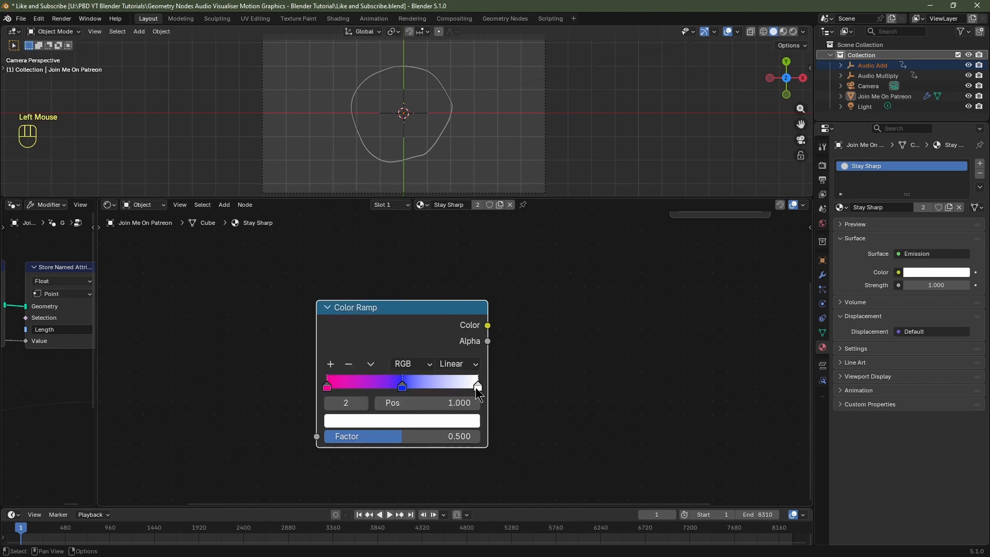
{"action": "left_click", "coordinate": [443, 422]}
{"action": "left_click_drag", "start_coordinate": [419, 246], "coordinate": [404, 172]}
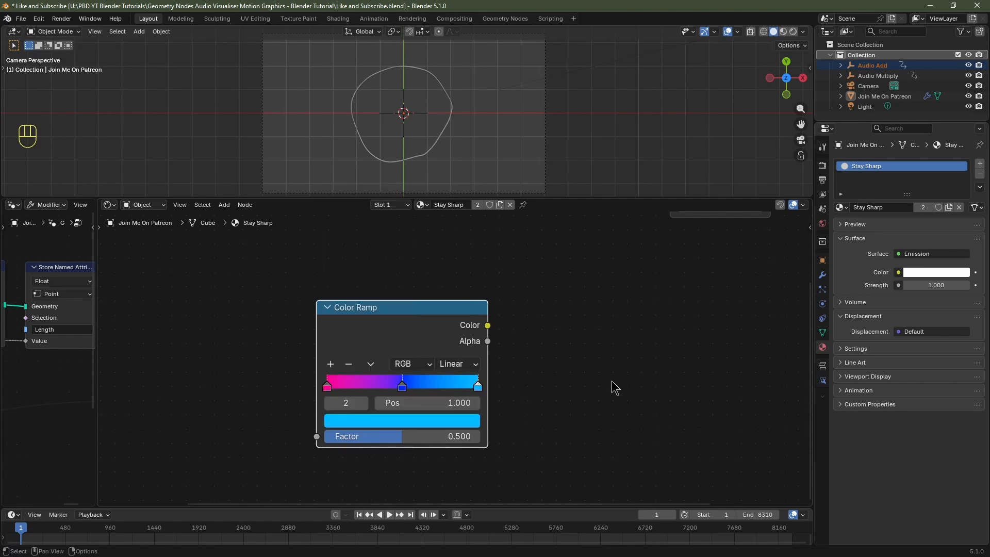
{"action": "left_click", "coordinate": [458, 364]}
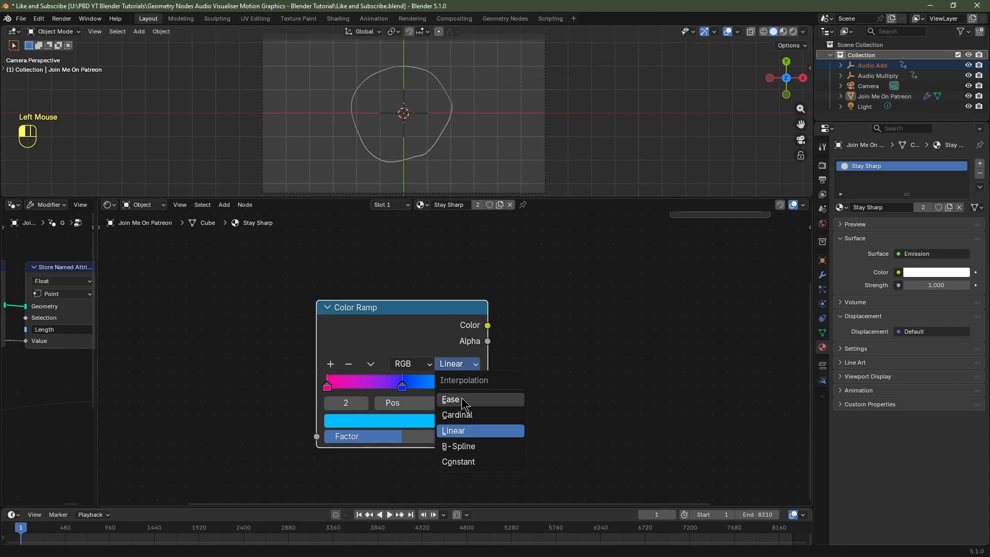
{"action": "left_click", "coordinate": [508, 398]}
Set the Color Ramp's middle stop position to 0.25 and its last stop position to 0.6
{"action": "left_click", "coordinate": [406, 386]}
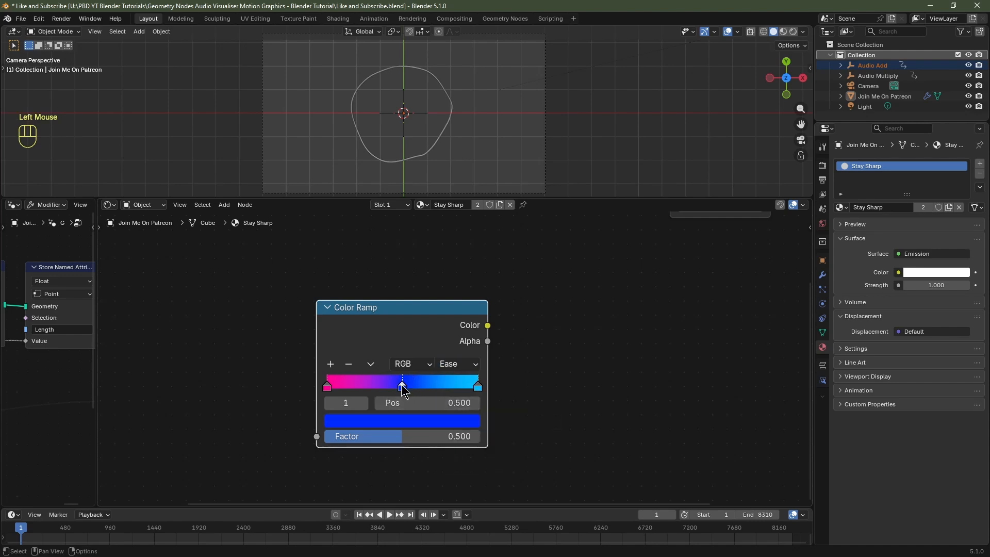
{"action": "double_click", "coordinate": [447, 404]}
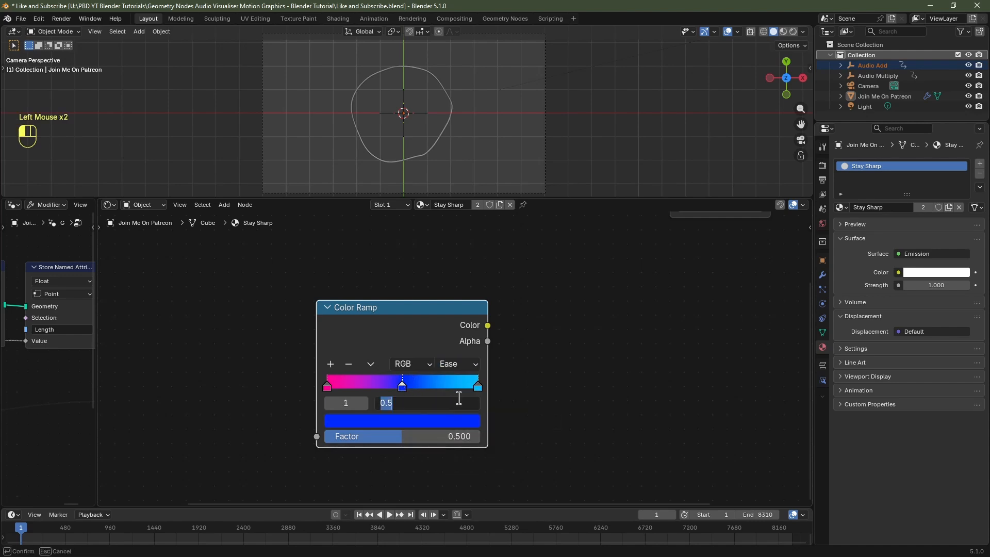
{"action": "type", "text": ".25"}
{"action": "key", "text": "Return"}
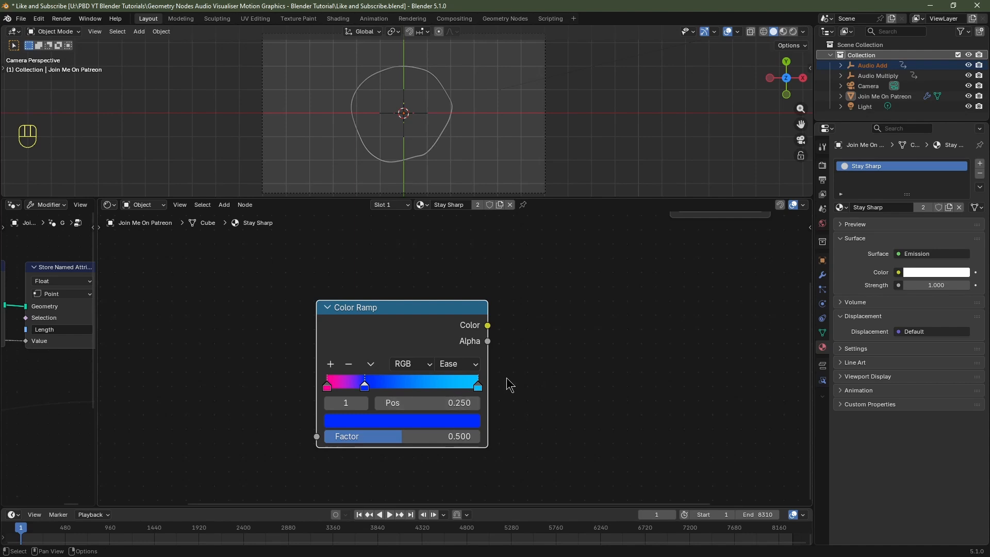
{"action": "left_click", "coordinate": [478, 386]}
{"action": "double_click", "coordinate": [454, 404]}
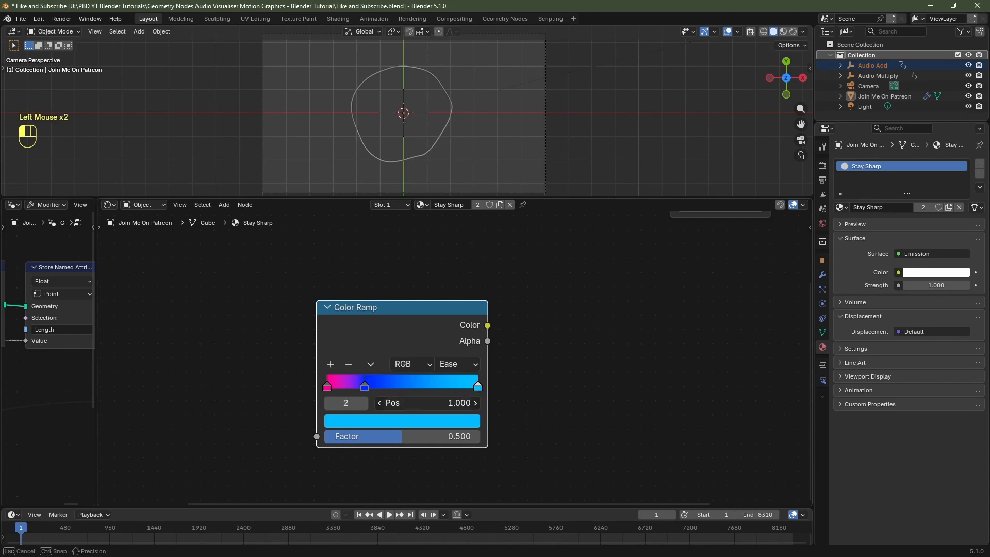
{"action": "type", "text": ".6"}
{"action": "key", "text": "Return"}
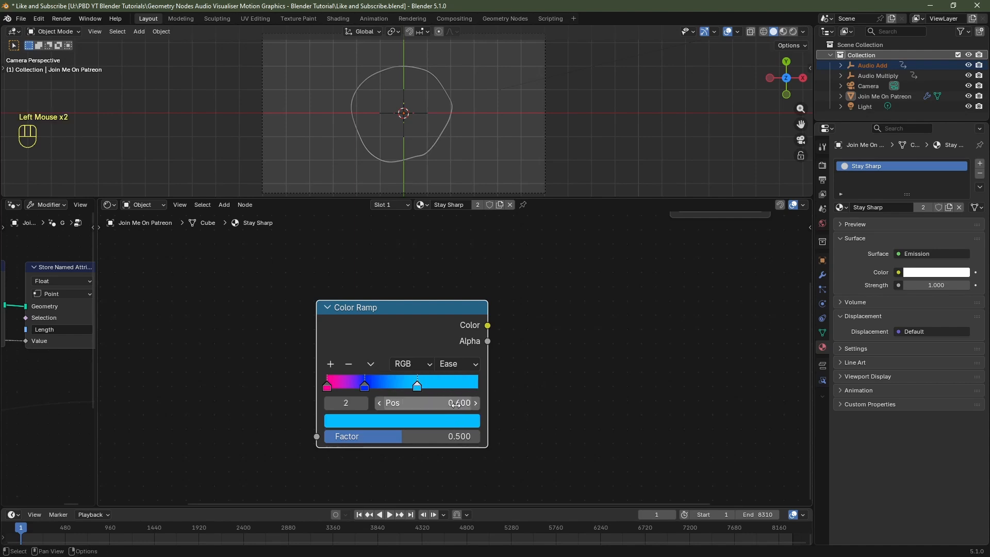
Switch the render engine to EEVEE, set the raytracing resolution to 1:1 and raise the screen tracing precision
{"action": "scroll", "coordinate": [369, 380], "scroll_direction": "down", "scroll_amount": 3}
{"action": "left_click", "coordinate": [822, 166]}
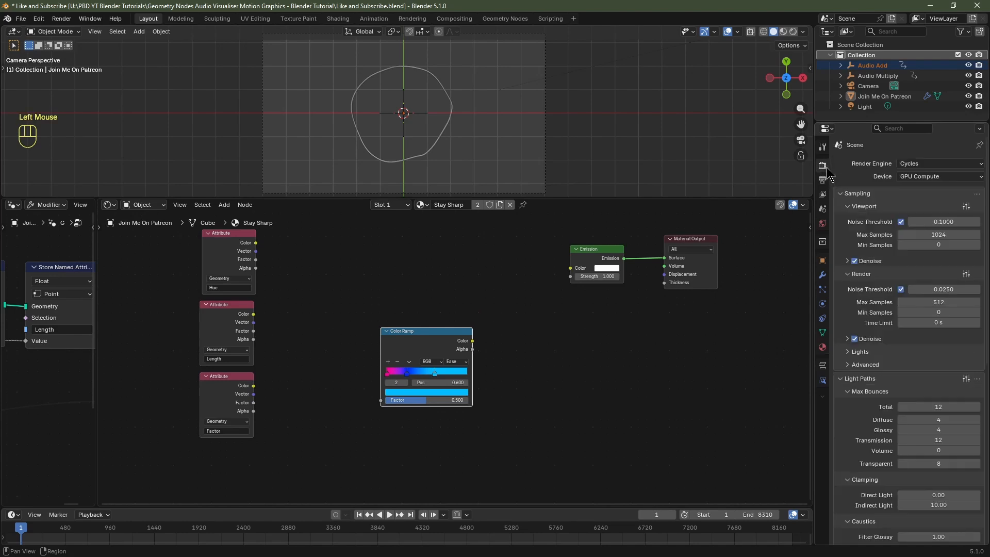
{"action": "left_click", "coordinate": [908, 163]}
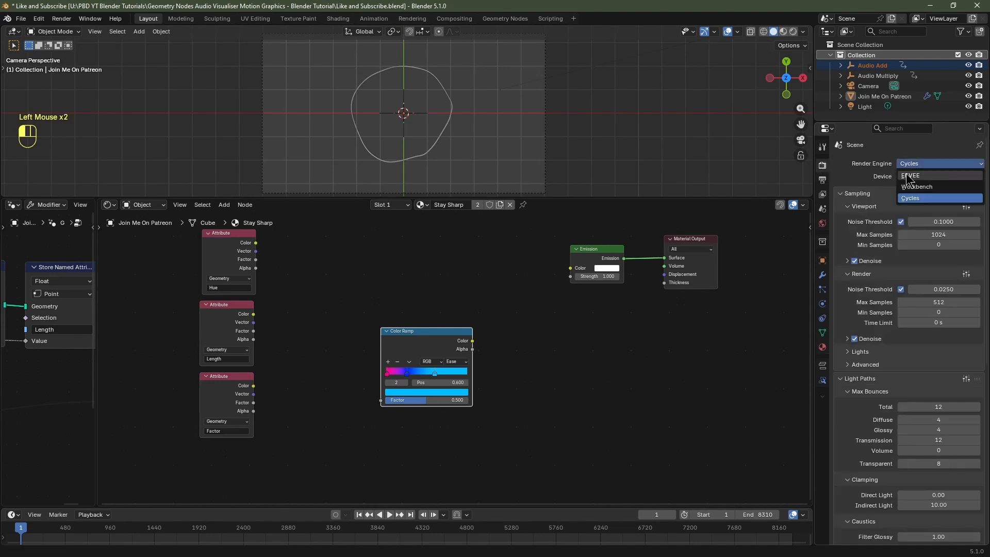
{"action": "left_click", "coordinate": [910, 175]}
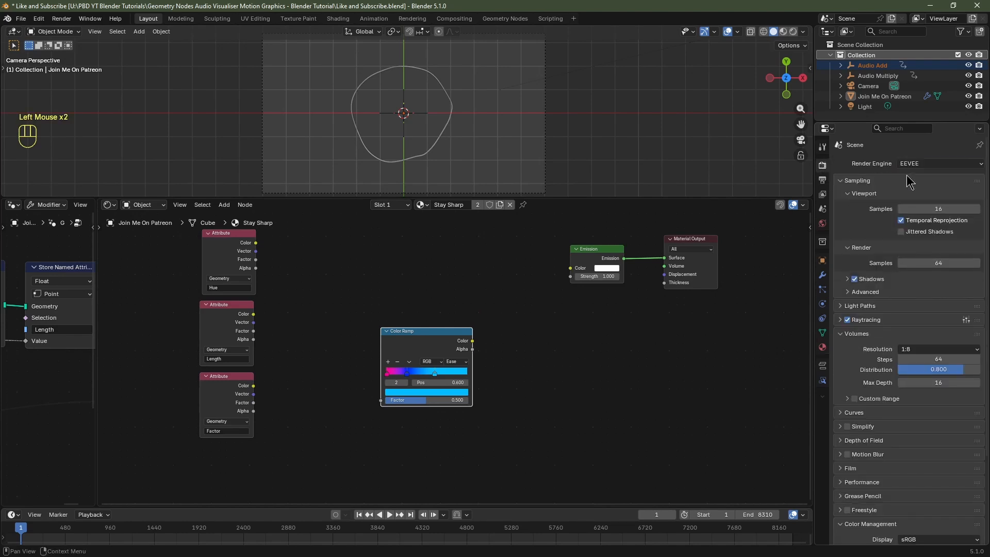
{"action": "left_click", "coordinate": [840, 319]}
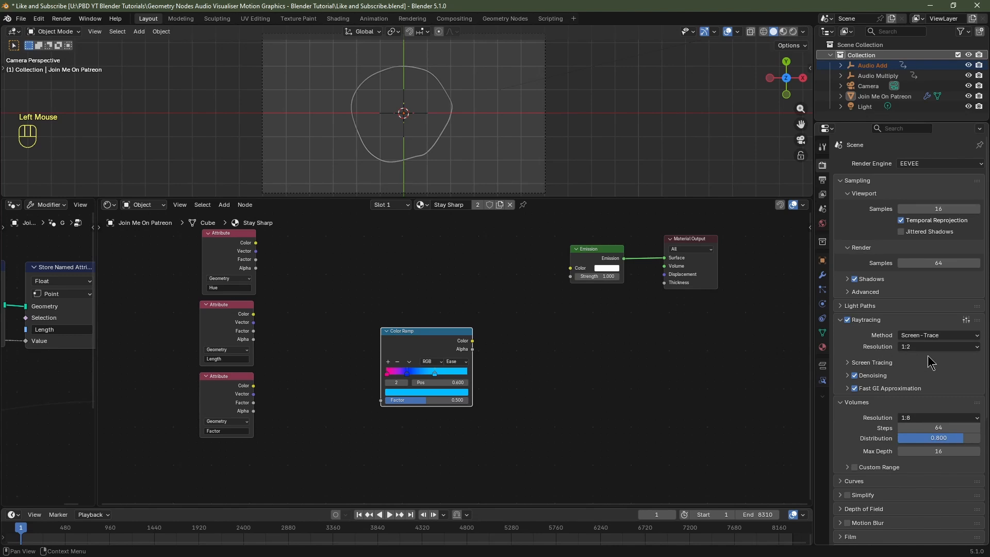
{"action": "left_click", "coordinate": [920, 347]}
{"action": "left_click", "coordinate": [920, 353]}
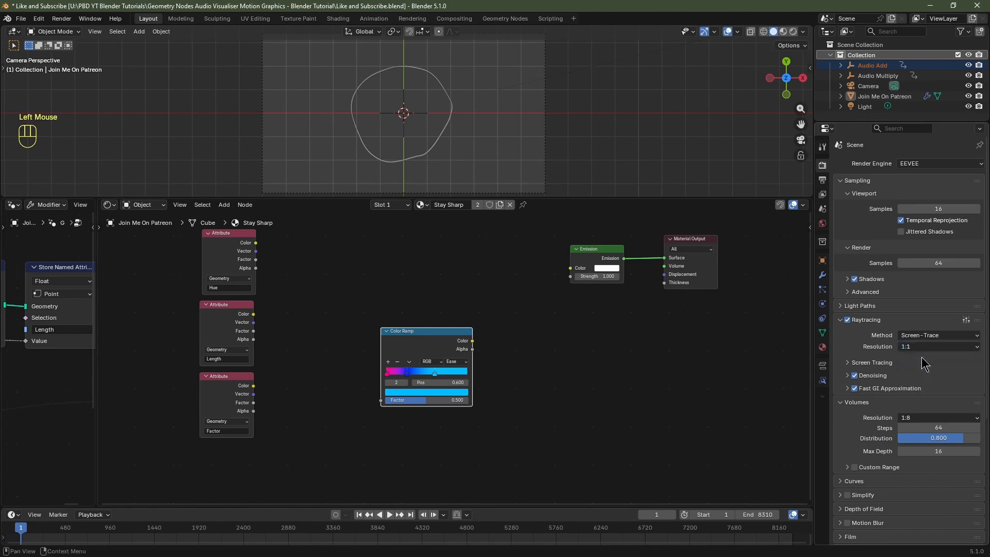
{"action": "left_click", "coordinate": [889, 367]}
{"action": "left_click_drag", "start_coordinate": [924, 377], "coordinate": [979, 377]}
Set the World background strength to 0 and display the 3D viewport in rendered shading
{"action": "left_click", "coordinate": [823, 223]}
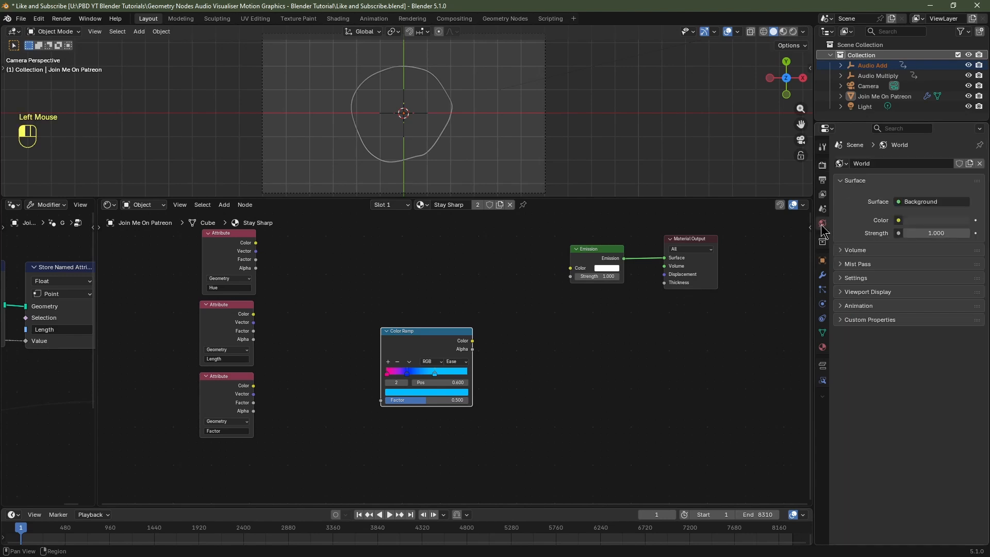
{"action": "double_click", "coordinate": [948, 234]}
{"action": "type", "text": "0"}
{"action": "key", "text": "Return"}
{"action": "left_click", "coordinate": [793, 31]}
Connect the Color Ramp's Color output to the Emission node's Color and set the emission strength to 2.5
{"action": "scroll", "coordinate": [504, 354], "scroll_direction": "up", "scroll_amount": 3}
{"action": "middle_click_drag", "start_coordinate": [491, 378], "coordinate": [506, 402]}
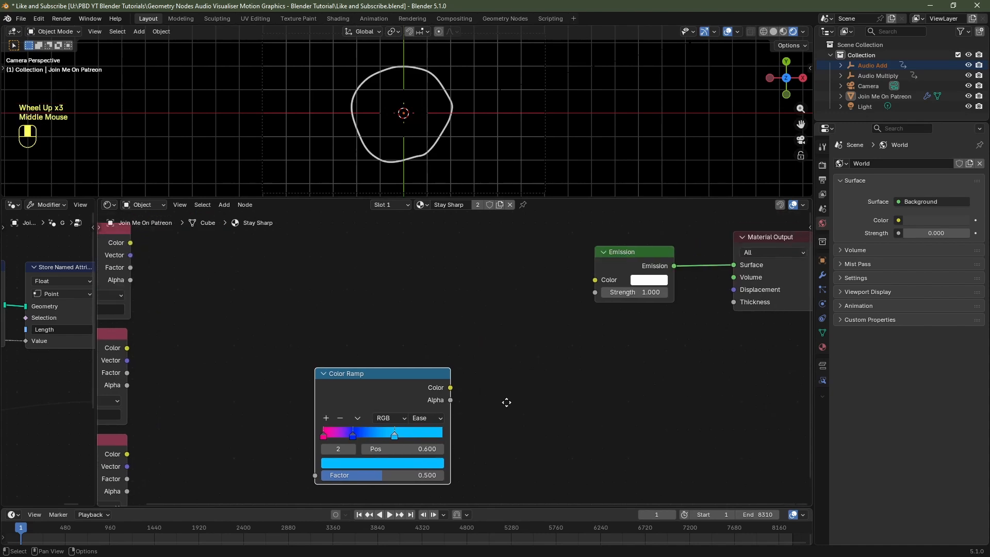
{"action": "scroll", "coordinate": [452, 390], "scroll_direction": "left", "scroll_amount": 1}
{"action": "left_click_drag", "start_coordinate": [450, 388], "coordinate": [589, 283]}
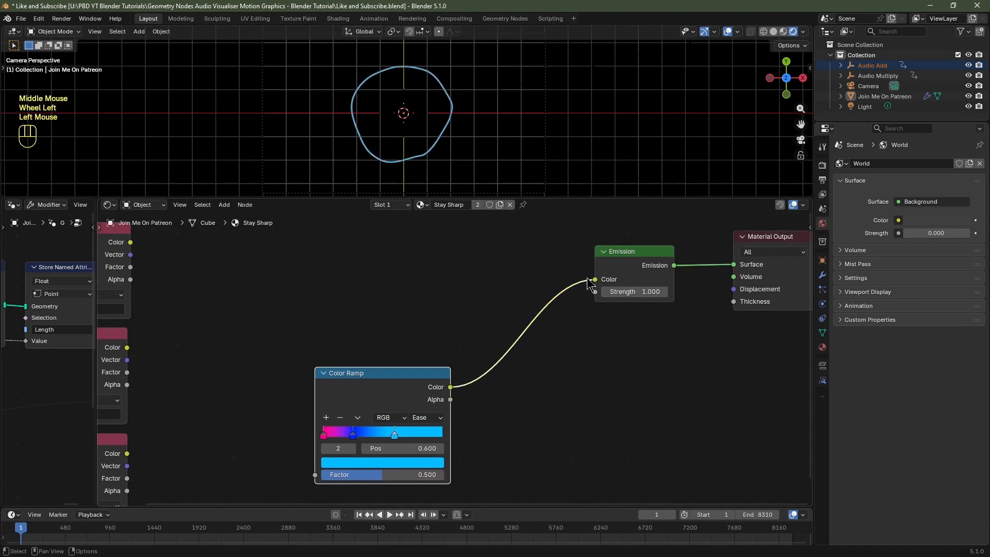
{"action": "left_click", "coordinate": [632, 292]}
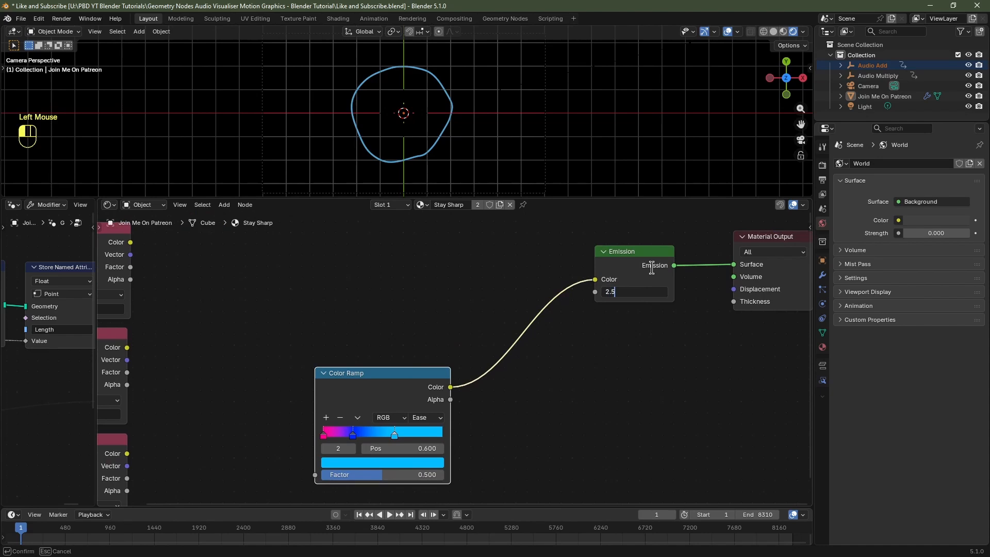
{"action": "type", "text": "2.5"}
{"action": "key", "text": "Return"}
Connect the Factor output of the Attribute node named Factor to the Color Ramp's Factor input
{"action": "middle_click_drag", "start_coordinate": [246, 389], "coordinate": [382, 312]}
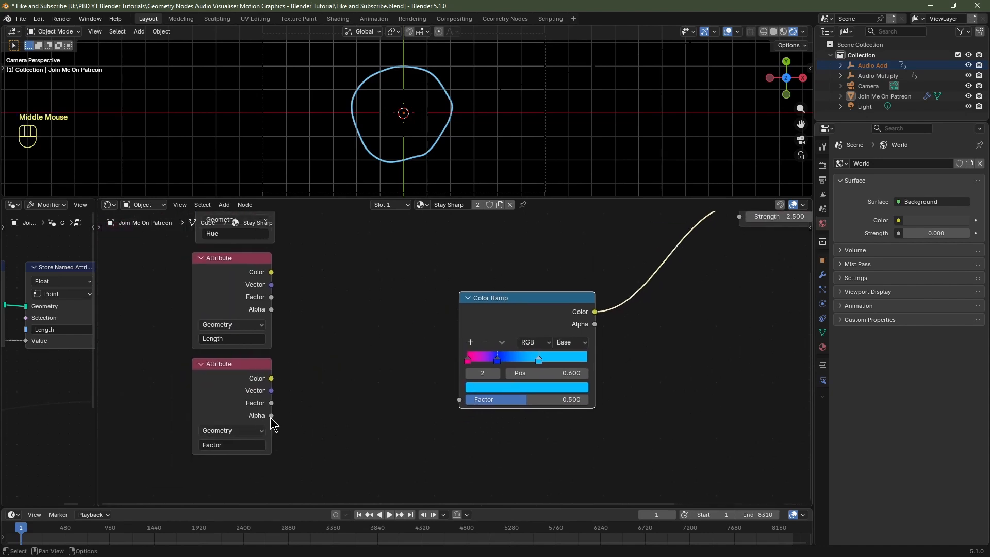
{"action": "left_click_drag", "start_coordinate": [272, 405], "coordinate": [473, 406]}
{"action": "scroll", "coordinate": [466, 120], "scroll_direction": "up", "scroll_amount": 1}
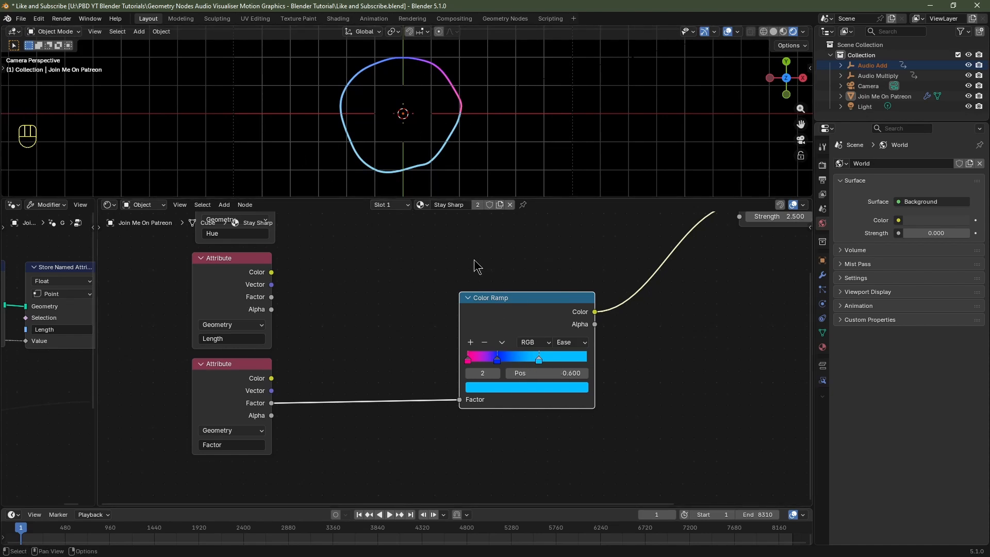
Move the Color Ramp's light blue stop to position 1.0 and set the blue middle stop to 0.5
{"action": "left_click_drag", "start_coordinate": [542, 360], "coordinate": [593, 361]}
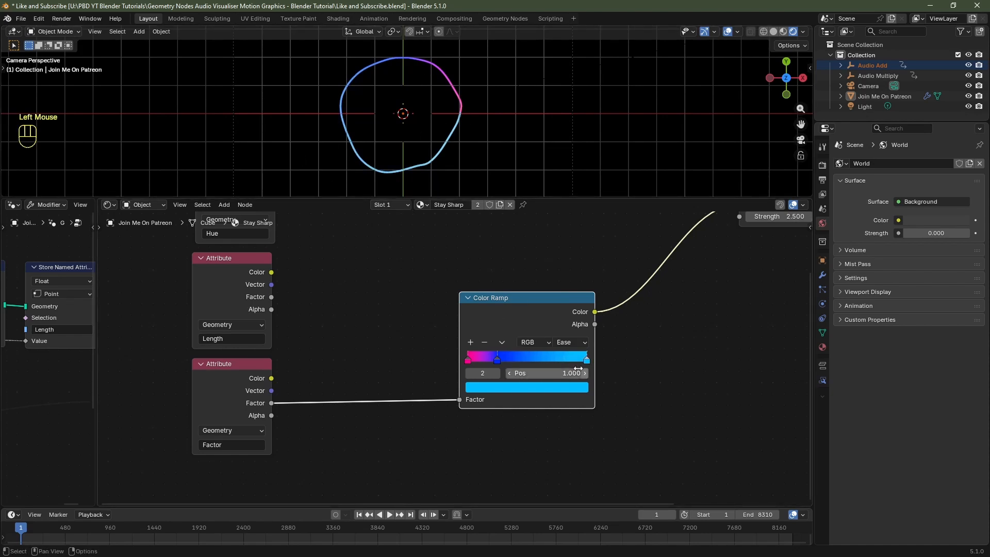
{"action": "left_click", "coordinate": [496, 359]}
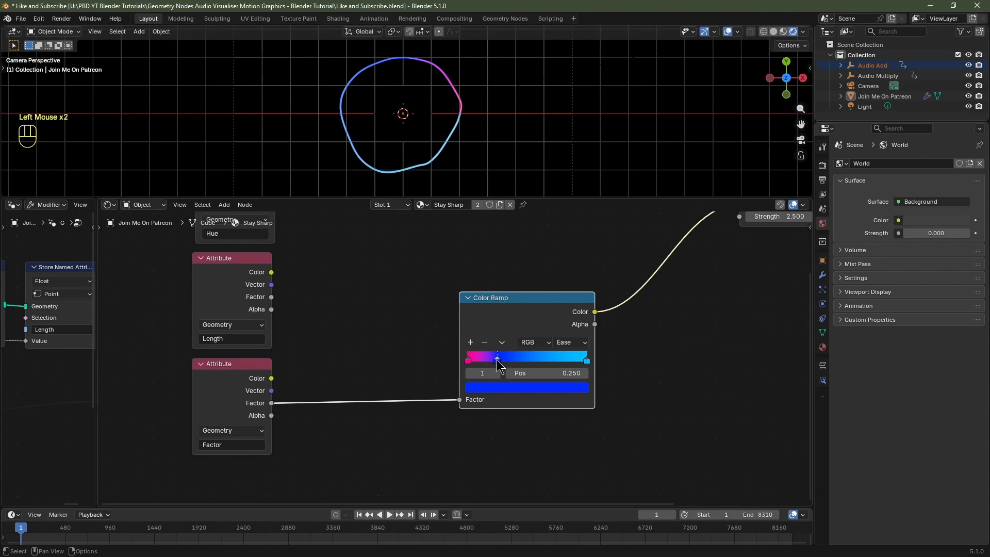
{"action": "left_click", "coordinate": [565, 374]}
{"action": "type", "text": "0.5"}
{"action": "key", "text": "Return"}
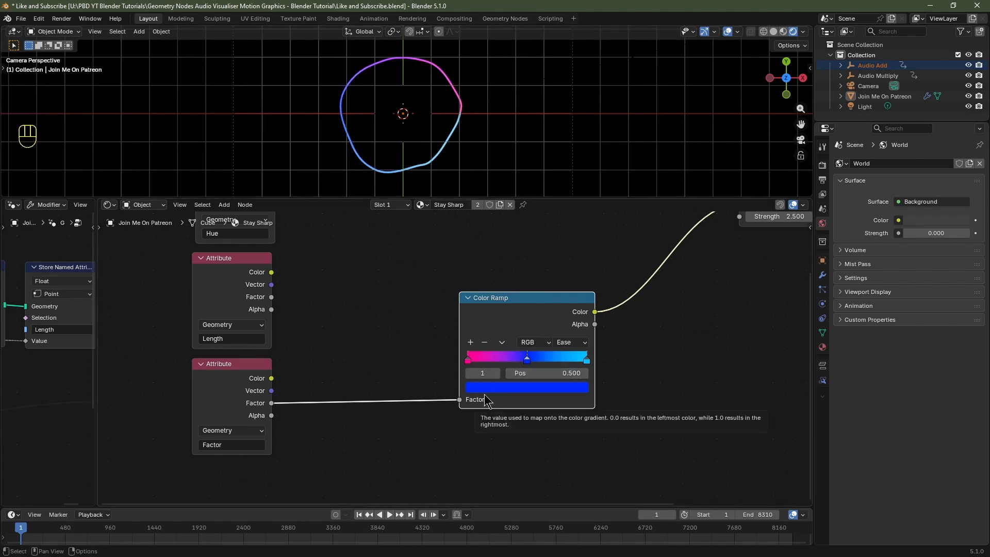
Insert a Hue/Saturation/Value node into the link between the Color Ramp and the Emission node
{"action": "key", "text": "Home"}
{"action": "key", "text": "shift+a"}
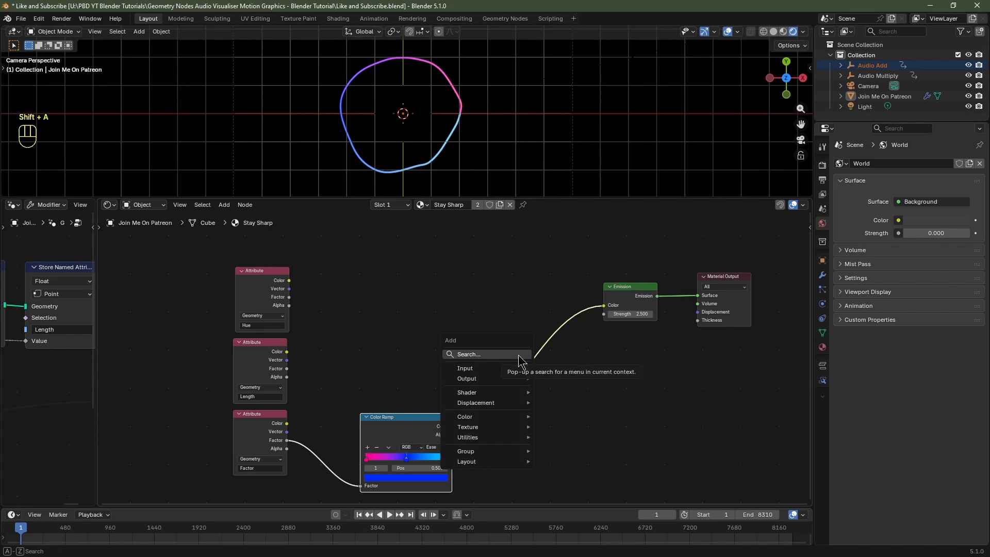
{"action": "type", "text": "hue"}
{"action": "key", "text": "Return"}
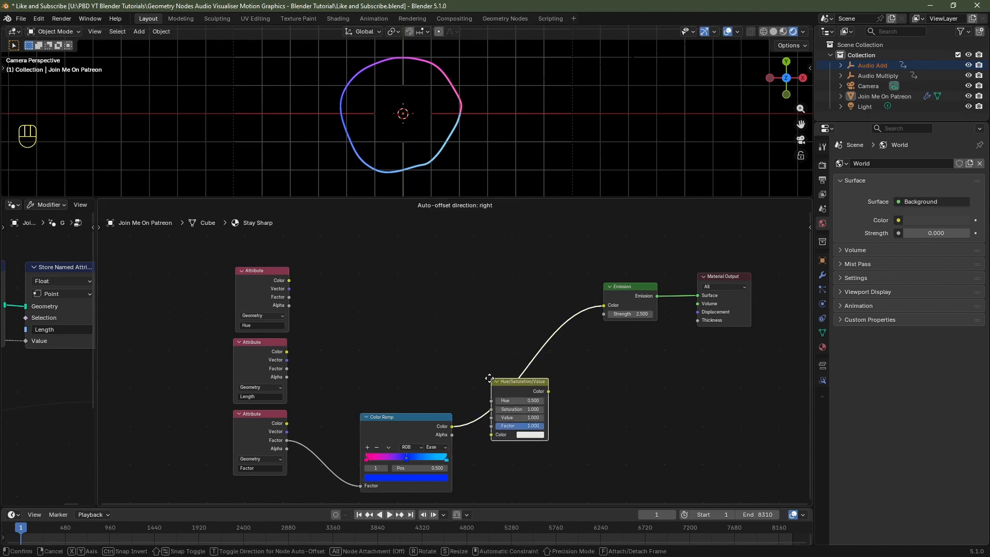
{"action": "left_click", "coordinate": [490, 379]}
{"action": "scroll", "coordinate": [467, 361], "scroll_direction": "up", "scroll_amount": 2}
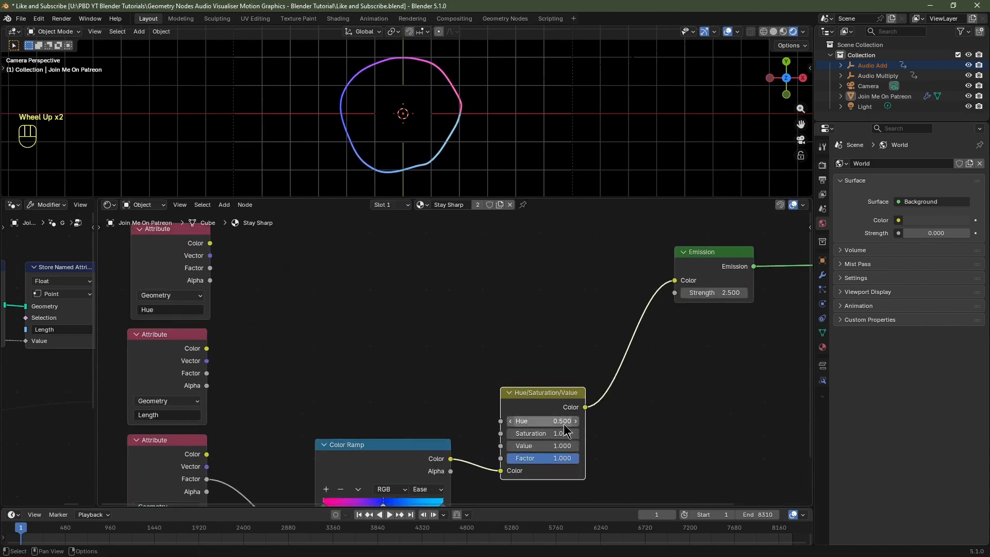
Set the Hue/Saturation/Value node's Hue to 0 and insert a duplicate of it before the Emission node
{"action": "left_click_drag", "start_coordinate": [565, 425], "coordinate": [511, 426]}
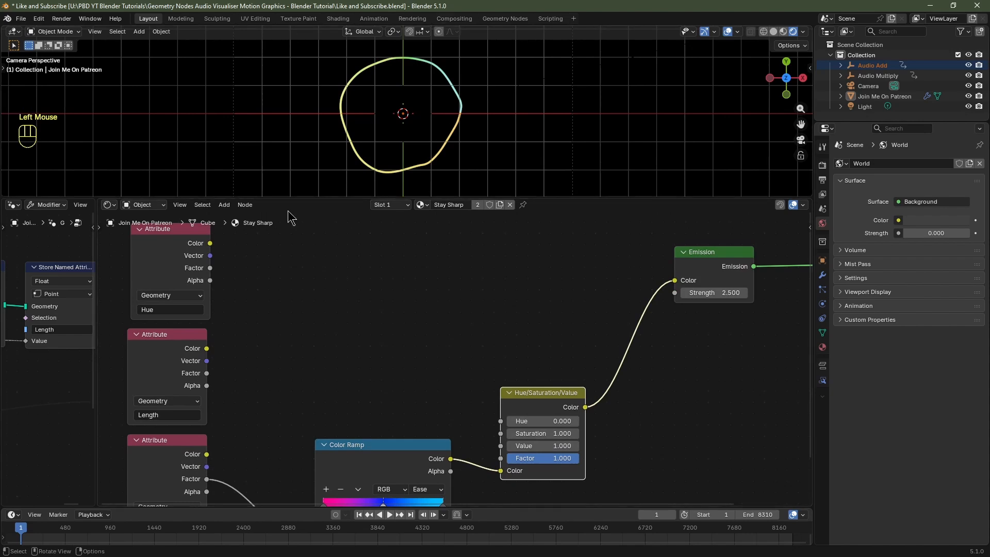
{"action": "key", "text": "shift+d"}
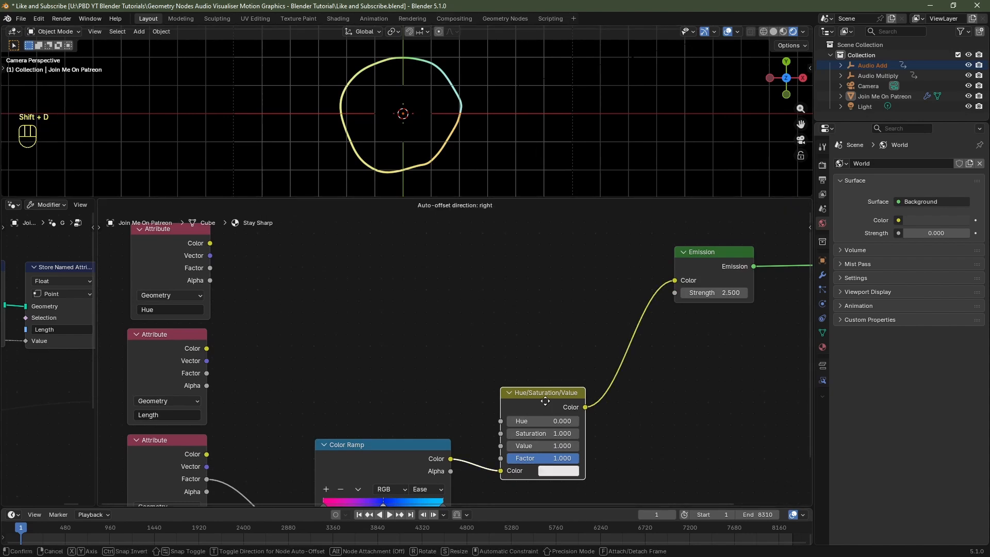
{"action": "left_click", "coordinate": [653, 401]}
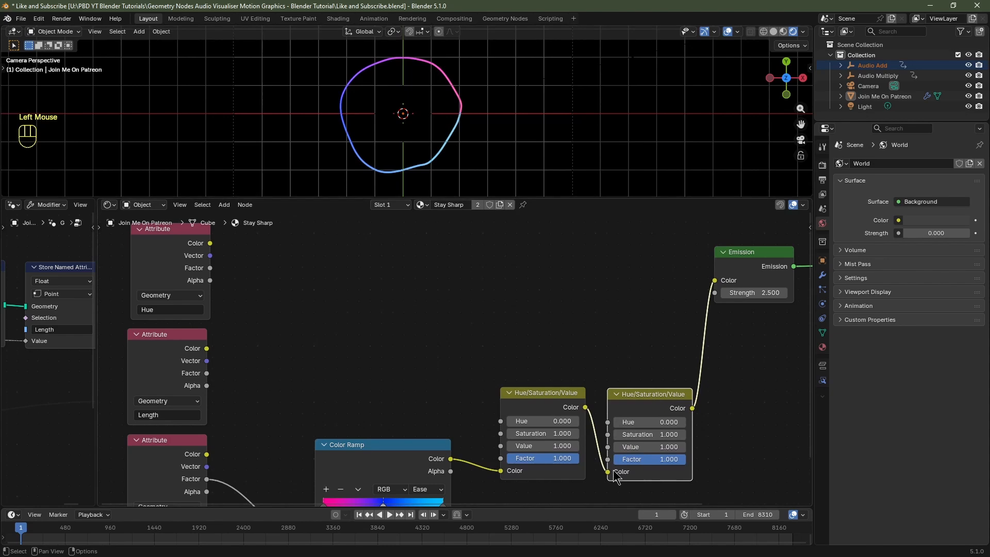
Add a Separate XYZ node beside the Attribute node named Length
{"action": "key", "text": "shift+a"}
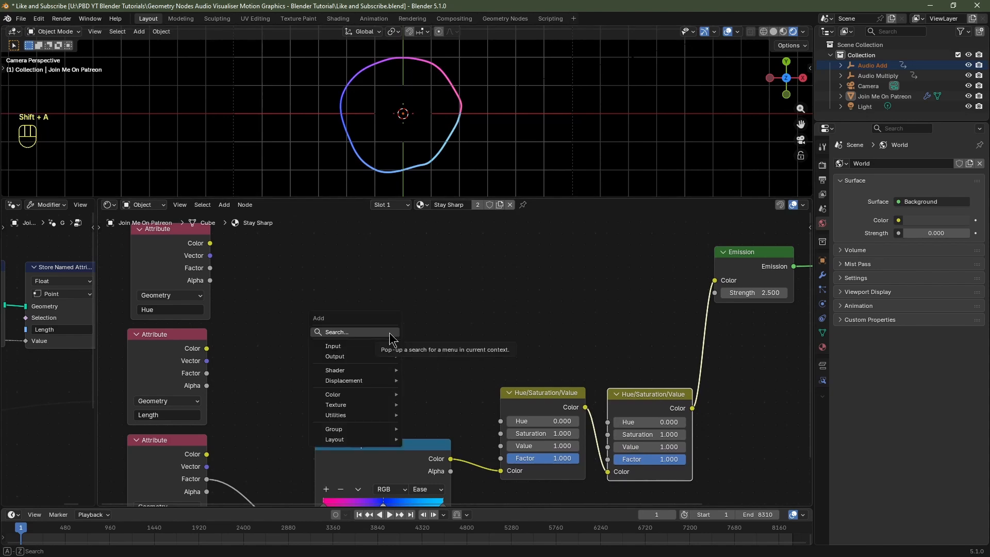
{"action": "type", "text": "separ"}
{"action": "key", "text": "Return"}
{"action": "left_click", "coordinate": [265, 330]}
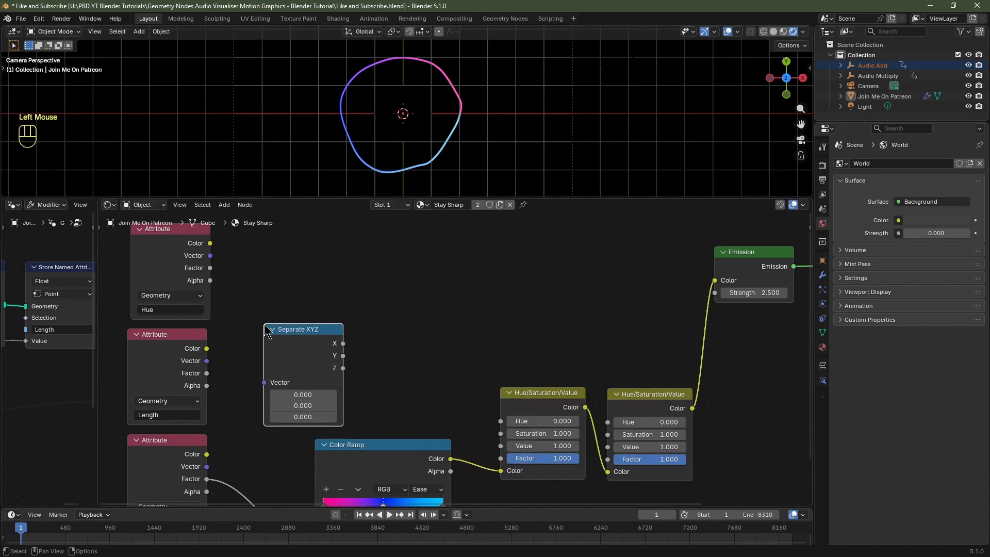
Add a Math node beside the Separate XYZ node and set its operation to Multiply
{"action": "key", "text": "shift+a"}
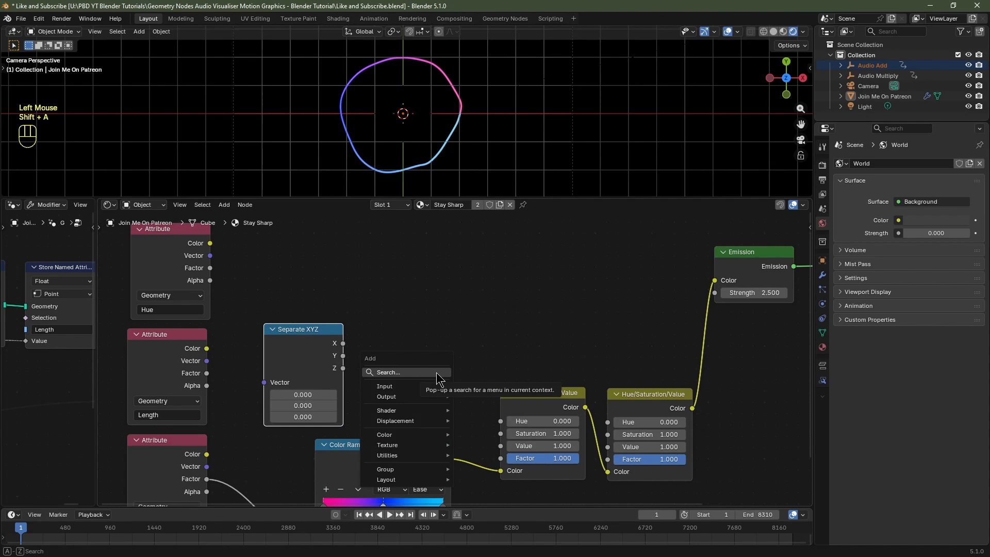
{"action": "type", "text": "add"}
{"action": "key", "text": "Return"}
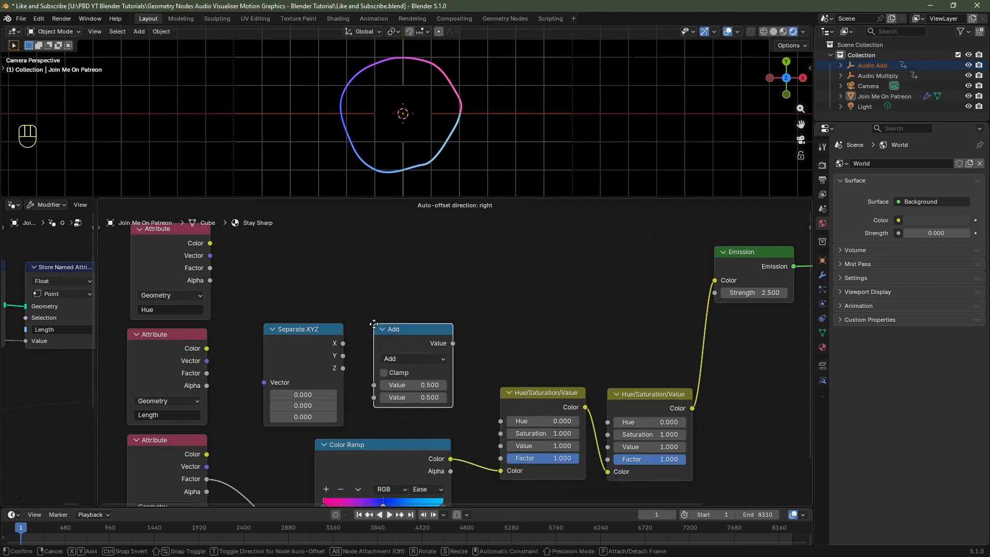
{"action": "left_click", "coordinate": [373, 324]}
{"action": "left_click", "coordinate": [416, 359]}
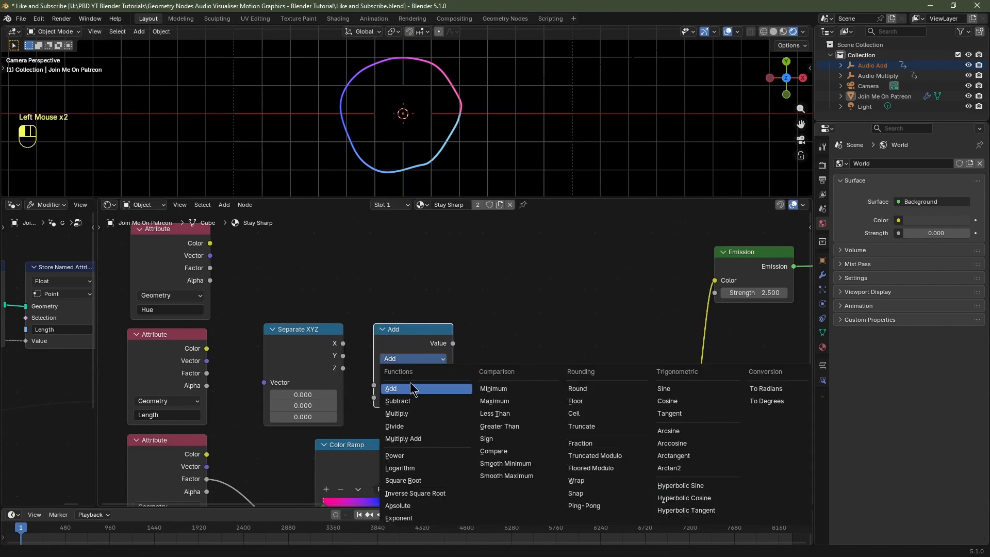
{"action": "left_click", "coordinate": [409, 413]}
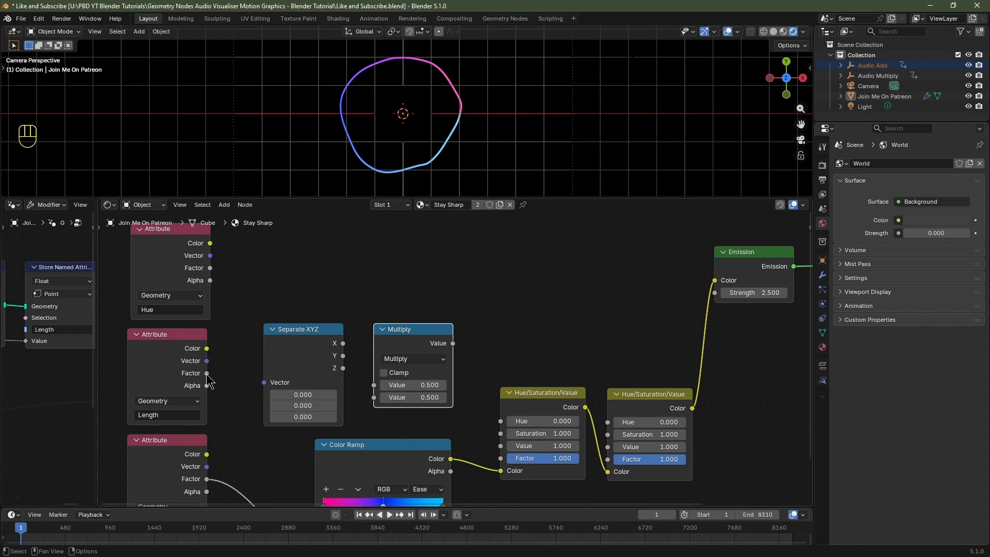
Wire the Length Factor through Separate XYZ's Z and the Multiply node into the first Hue/Saturation/Value's Hue, with a multiplier of 0.1
{"action": "left_click_drag", "start_coordinate": [207, 374], "coordinate": [265, 385]}
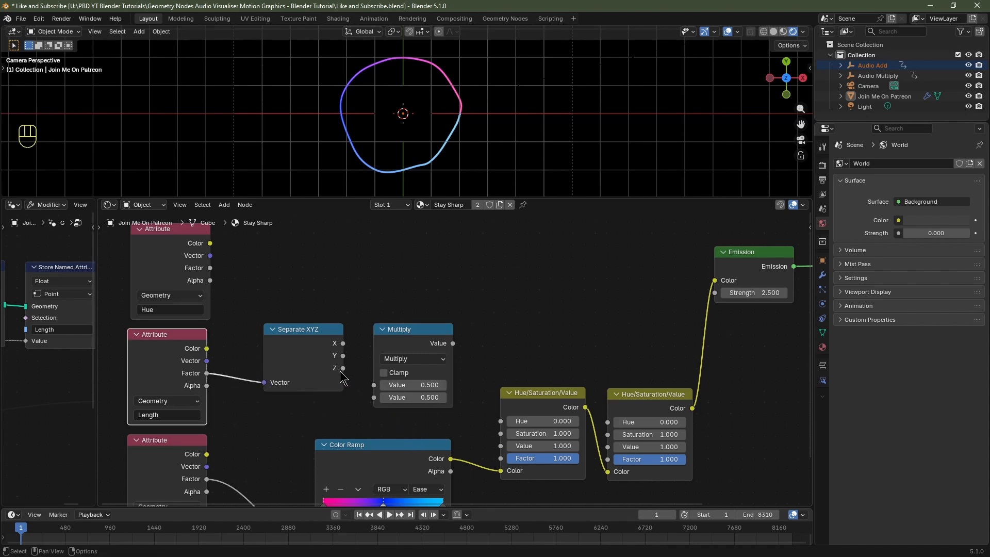
{"action": "left_click_drag", "start_coordinate": [342, 369], "coordinate": [373, 385]}
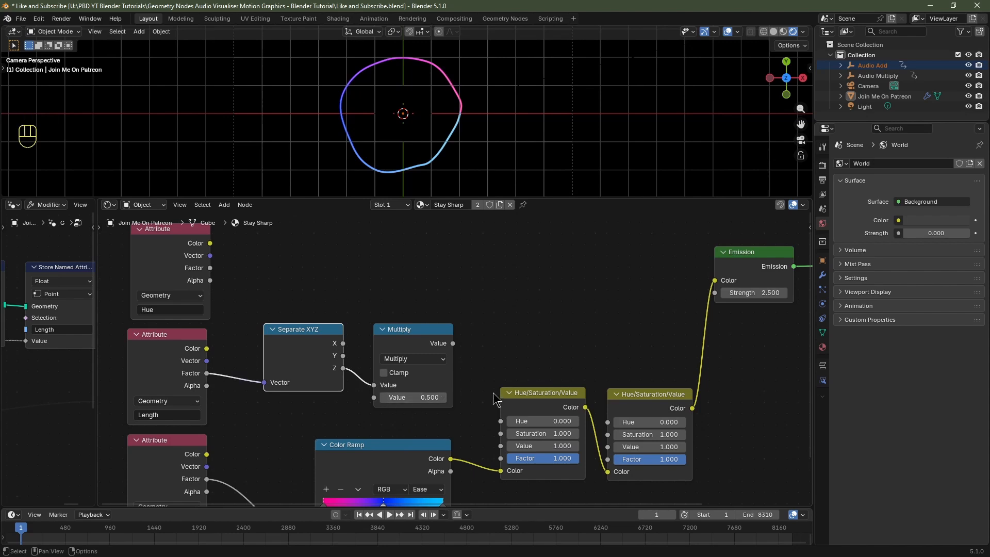
{"action": "left_click_drag", "start_coordinate": [453, 344], "coordinate": [499, 421]}
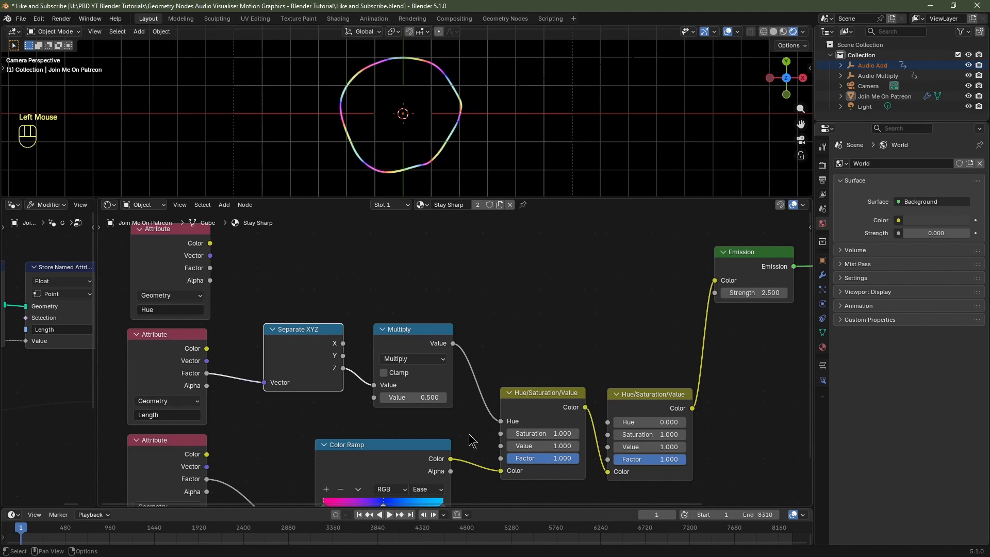
{"action": "left_click", "coordinate": [430, 398]}
{"action": "type", "text": ".1"}
{"action": "key", "text": "Return"}
Duplicate the Separate XYZ and Multiply pair above the original and feed it the Hue attribute's Factor
{"action": "middle_click_drag", "start_coordinate": [420, 277], "coordinate": [416, 335]}
{"action": "left_click_drag", "start_coordinate": [433, 345], "coordinate": [288, 460]}
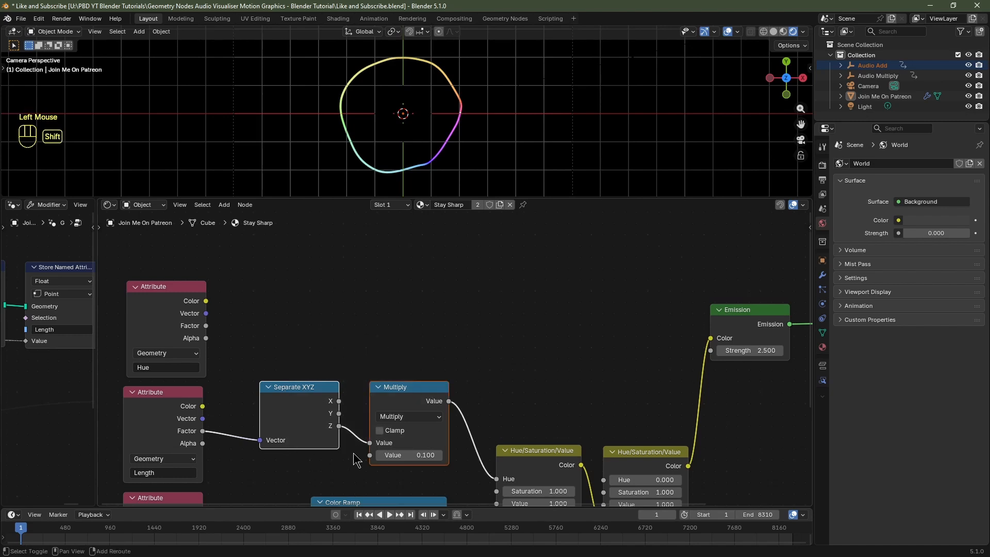
{"action": "key", "text": "shift+d"}
{"action": "left_click", "coordinate": [351, 339]}
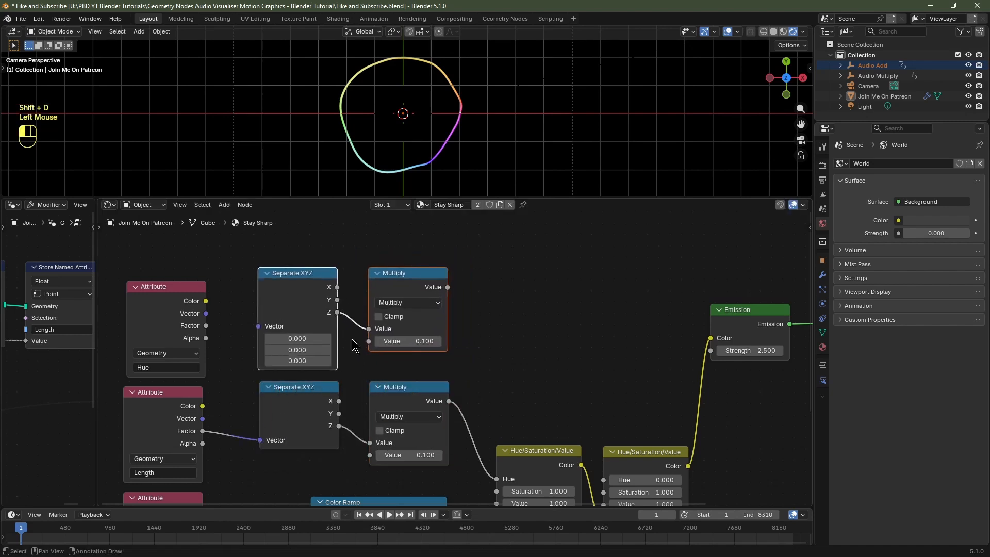
{"action": "left_click_drag", "start_coordinate": [205, 327], "coordinate": [263, 334]}
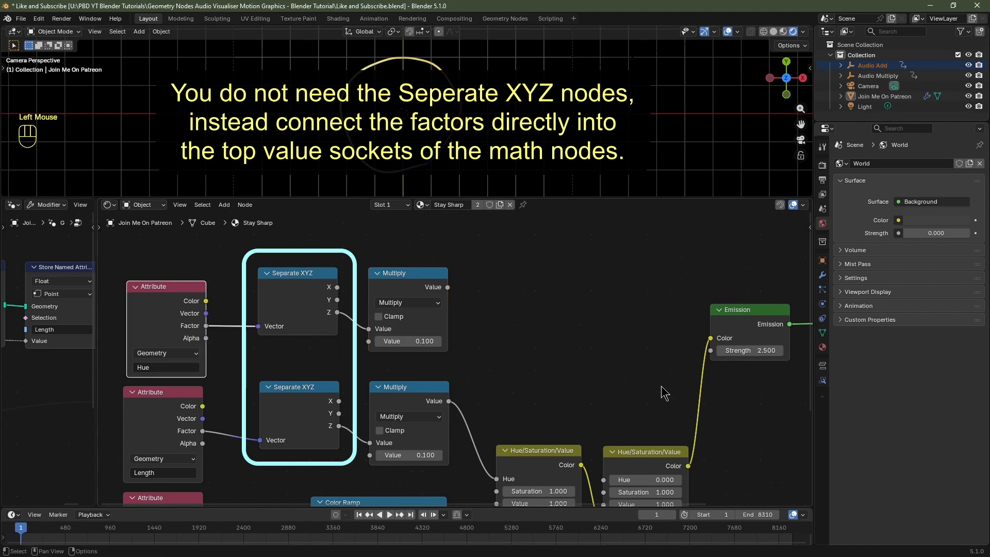
Connect the duplicate Multiply node to the second Hue/Saturation/Value's Hue and set its multiplier to 1
{"action": "middle_click_drag", "start_coordinate": [583, 391], "coordinate": [417, 353]}
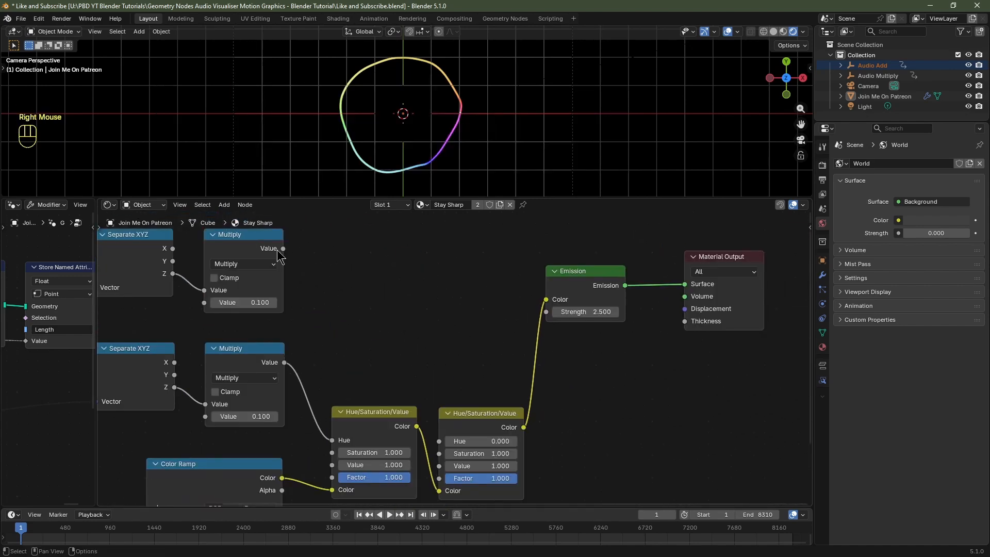
{"action": "left_click_drag", "start_coordinate": [283, 249], "coordinate": [493, 387]}
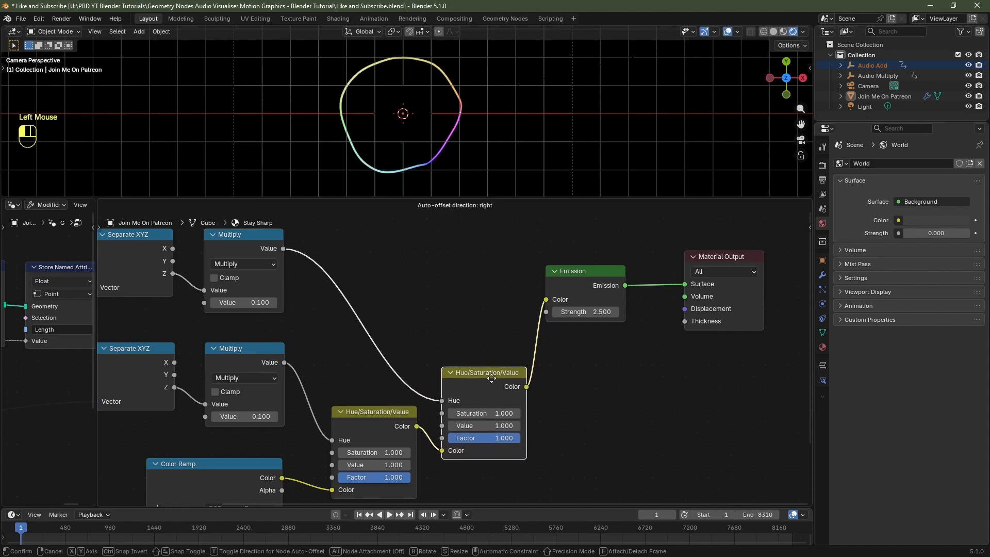
{"action": "double_click", "coordinate": [257, 303]}
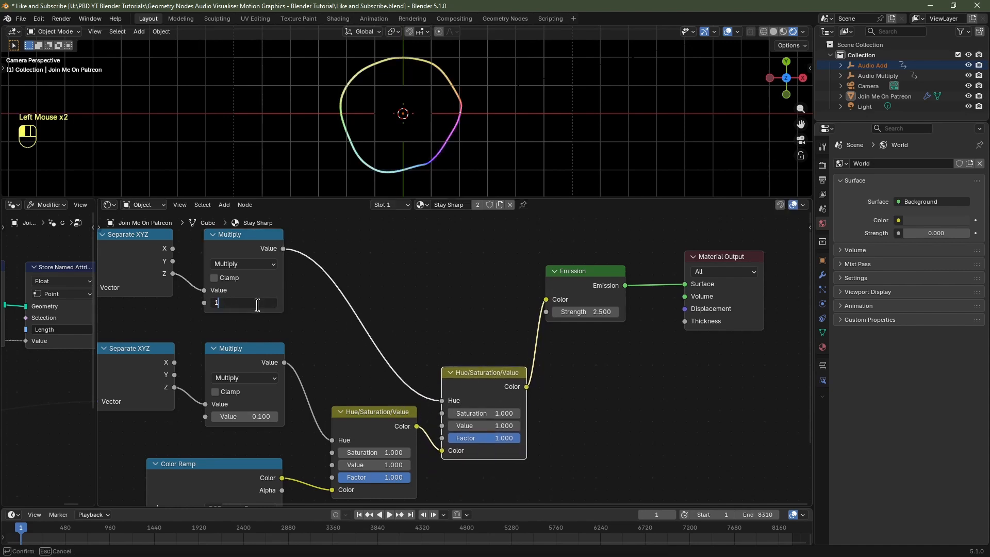
{"action": "key", "text": "Return"}
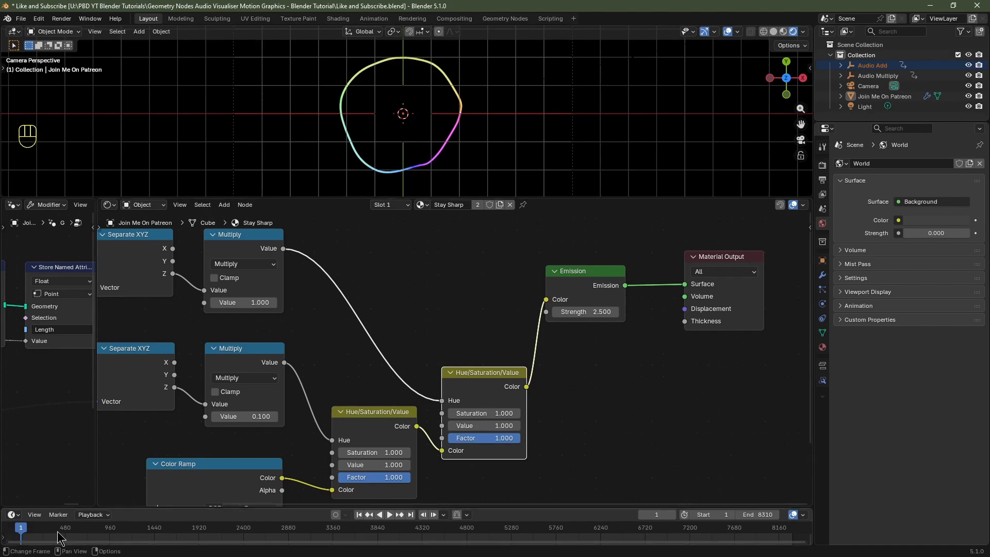
Go to frame 2380, enlarge the 3D viewport and render that frame
{"action": "left_click_drag", "start_coordinate": [63, 529], "coordinate": [242, 523]}
{"action": "left_click_drag", "start_coordinate": [415, 198], "coordinate": [416, 283]}
{"action": "key", "text": "F12"}
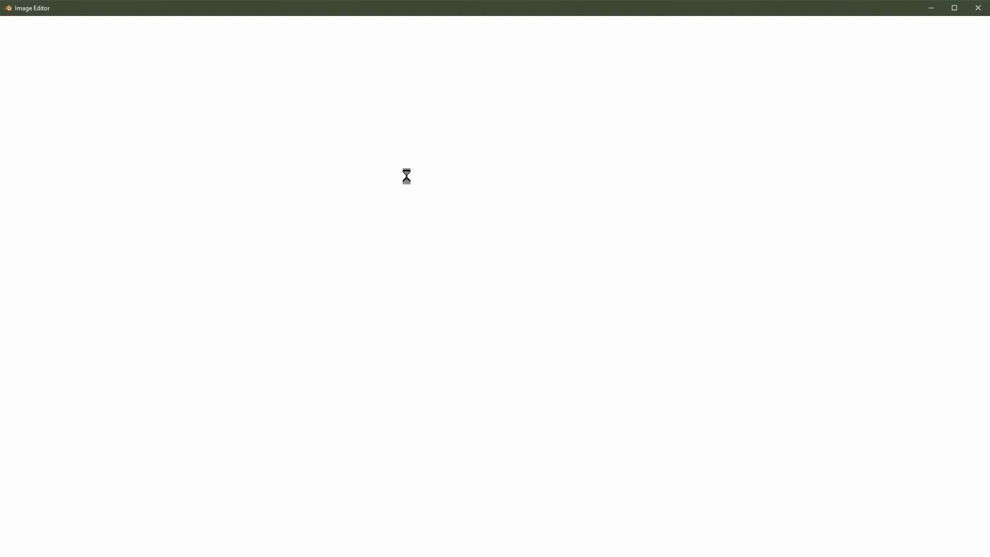
{"action": "key", "text": "Escape"}
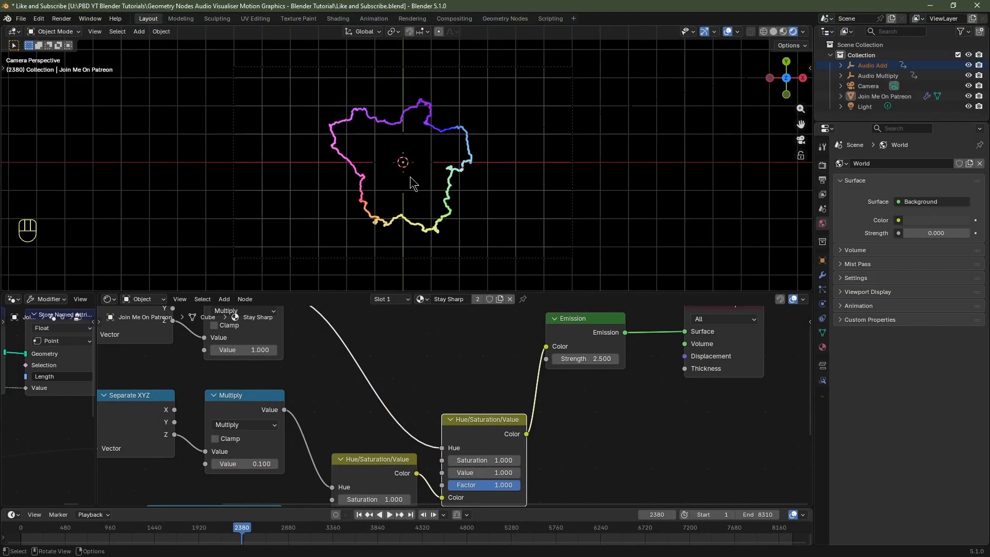
Create a new compositor node tree in the Compositing workspace and move the Render Layers node well away from the outputs
{"action": "left_click", "coordinate": [453, 19]}
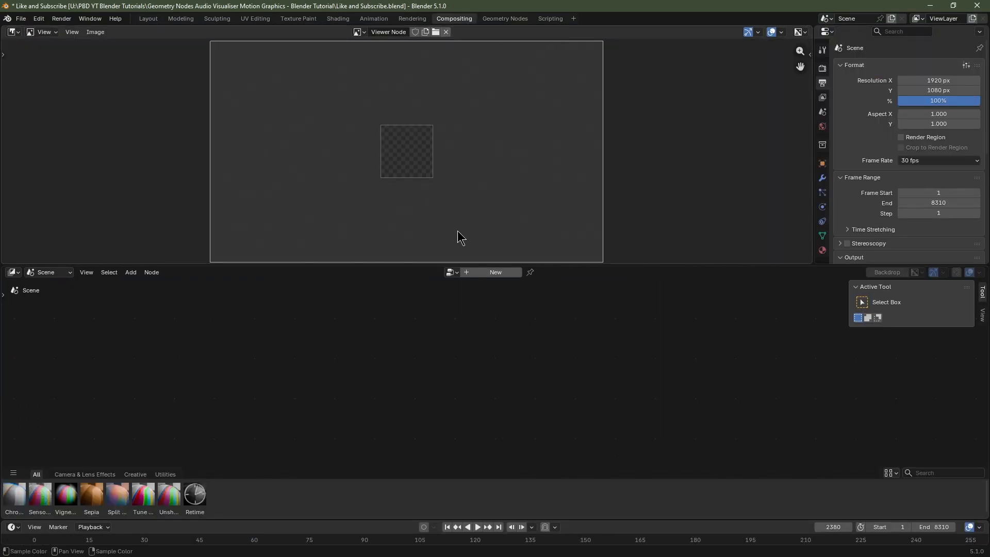
{"action": "left_click", "coordinate": [496, 273]}
{"action": "left_click", "coordinate": [374, 383]}
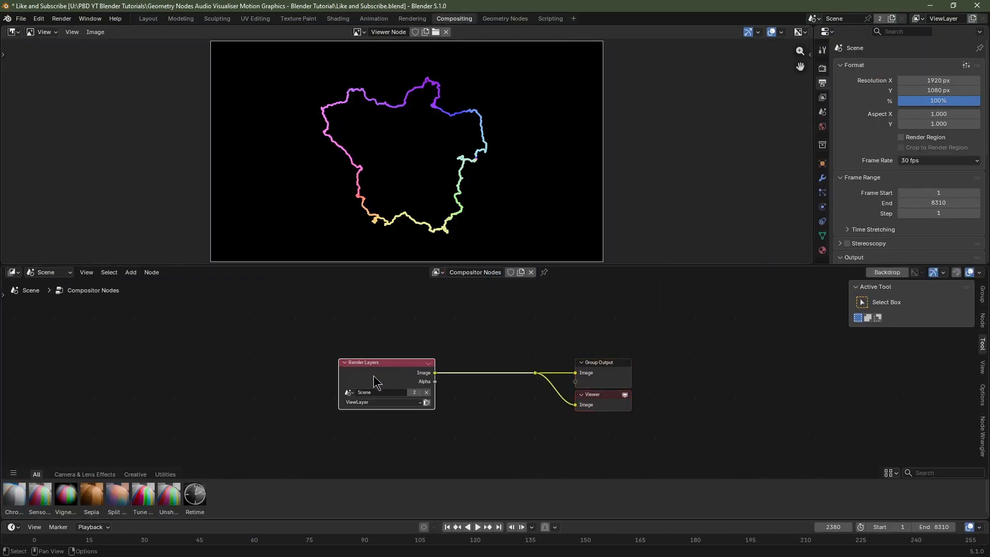
{"action": "left_click_drag", "start_coordinate": [375, 382], "coordinate": [133, 380]}
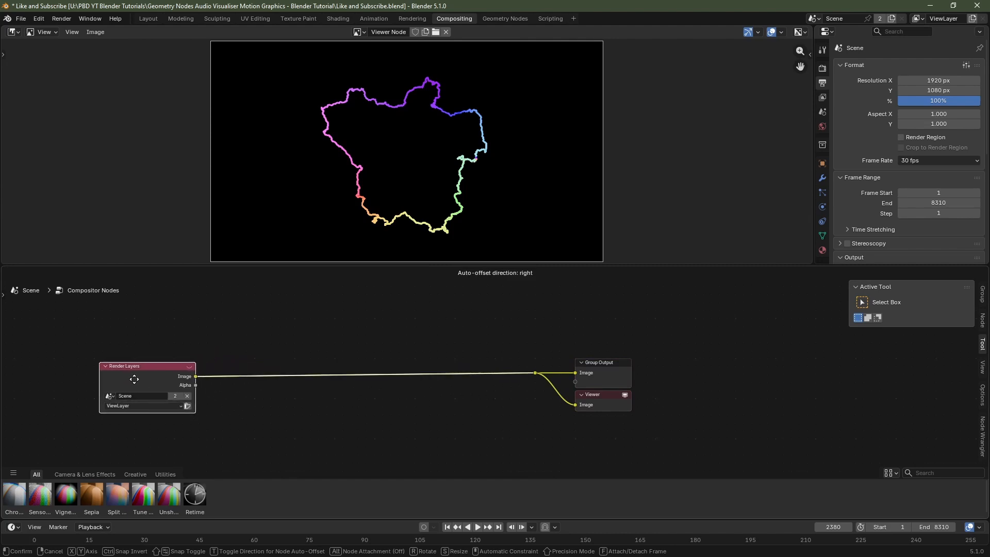
{"action": "key", "text": "Home"}
Insert a Glare node after Render Layers and set its type to Bloom
{"action": "key", "text": "shift+a"}
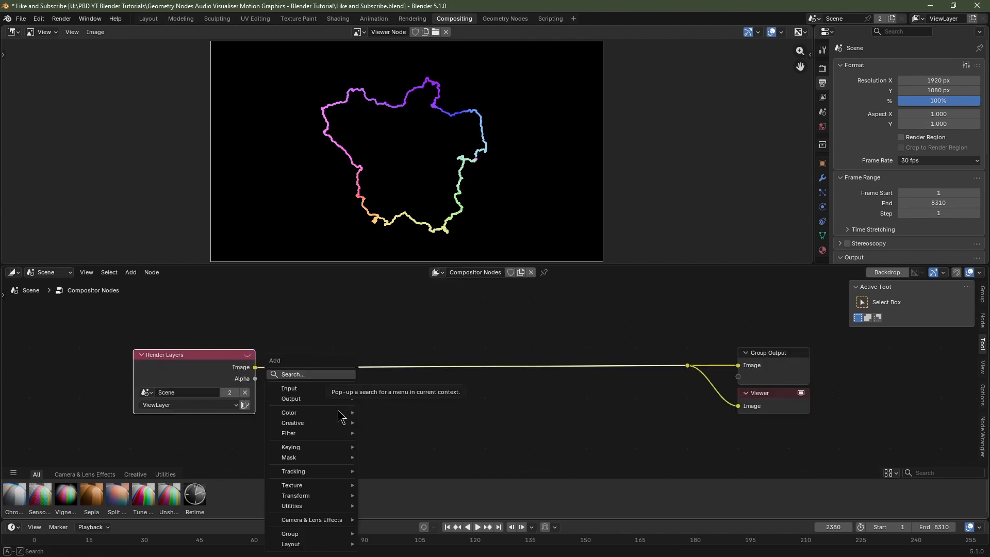
{"action": "mouse_move", "coordinate": [330, 442]}
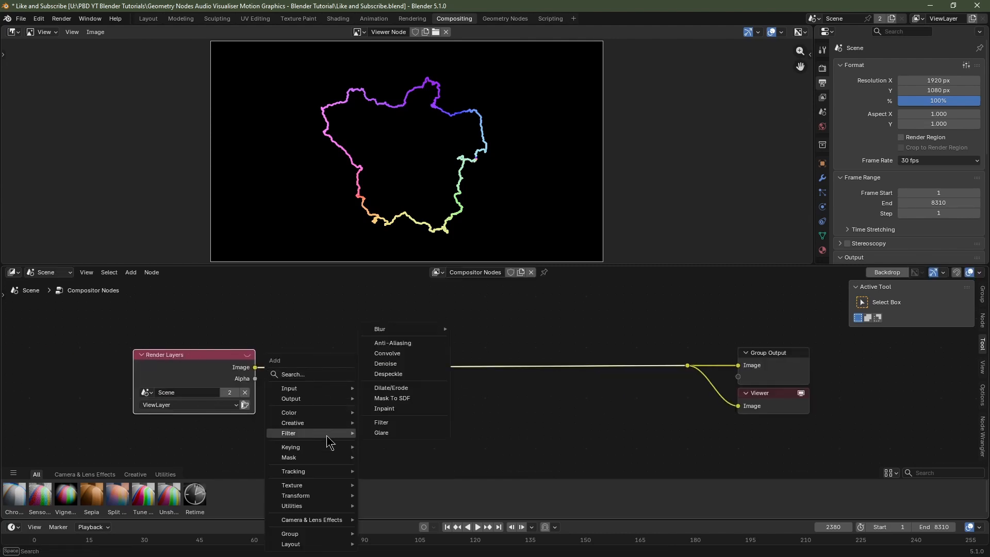
{"action": "left_click", "coordinate": [412, 435]}
{"action": "left_click", "coordinate": [346, 359]}
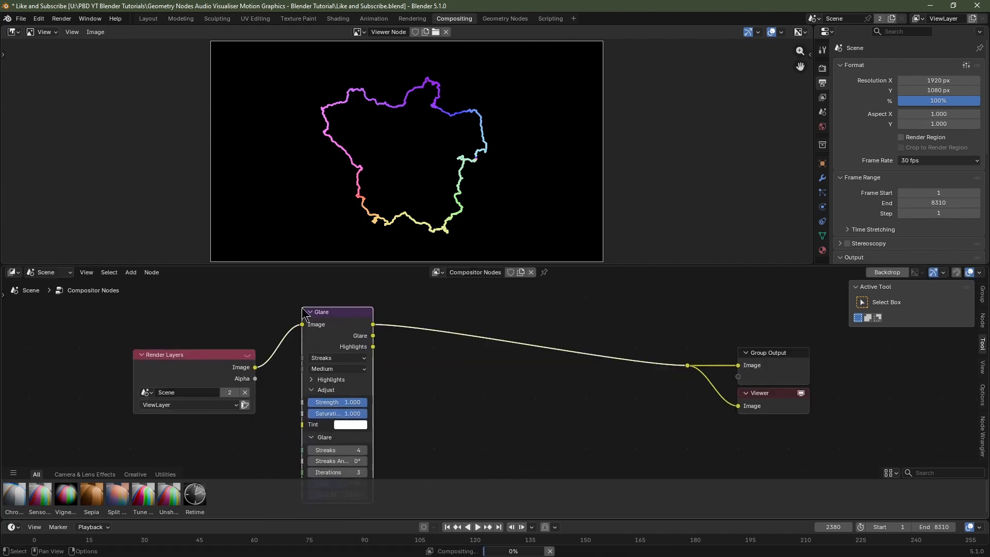
{"action": "left_click", "coordinate": [341, 361]}
{"action": "left_click", "coordinate": [337, 387]}
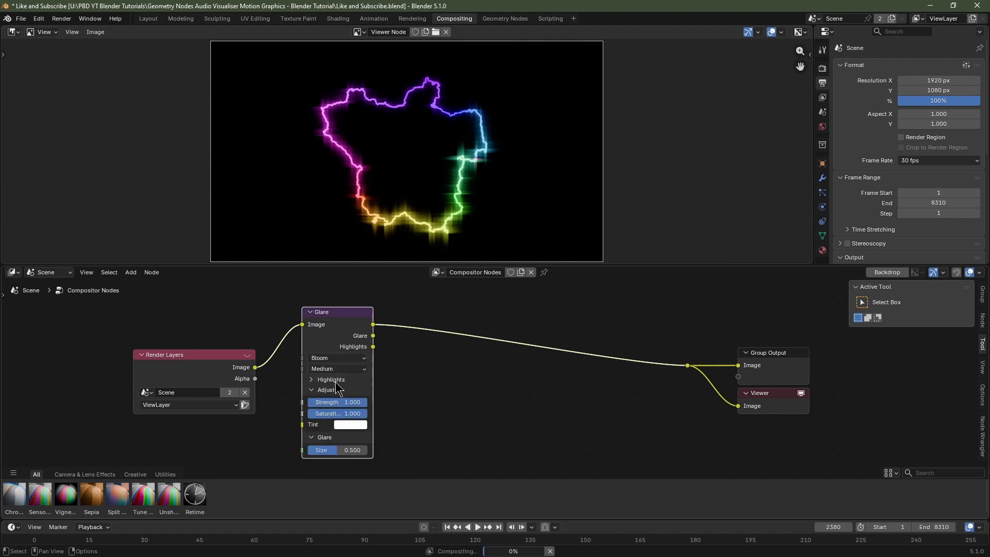
Set the Bloom Glare node's highlights threshold to 0.5
{"action": "left_click", "coordinate": [315, 381]}
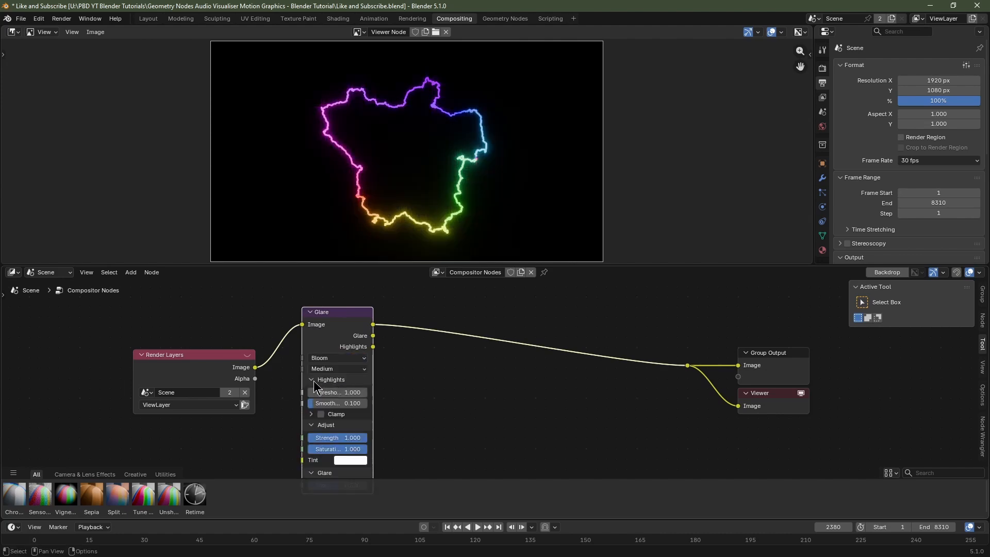
{"action": "left_click", "coordinate": [349, 394]}
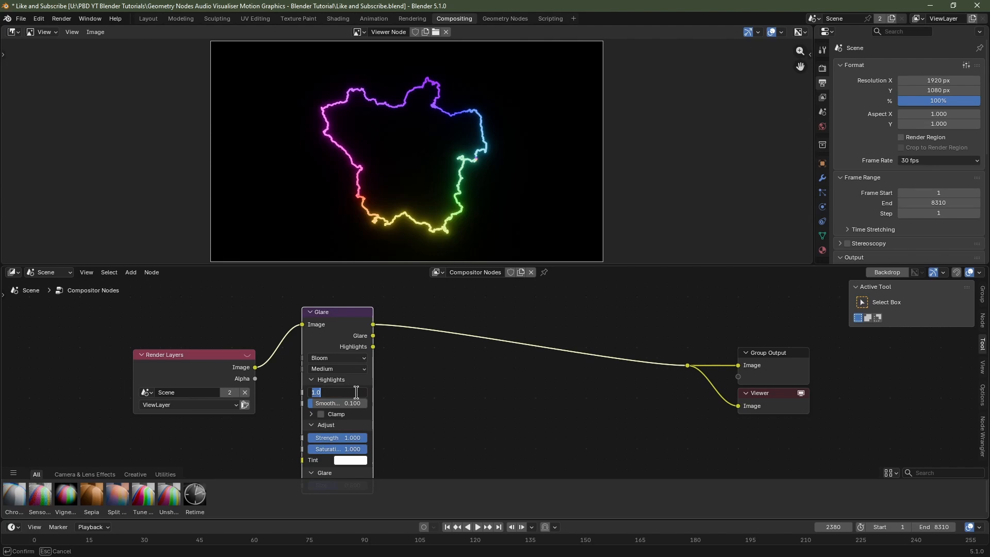
{"action": "key", "text": "Return"}
Insert a Mix Color node after the Glare node and connect the Render Layers image to its B input
{"action": "key", "text": "shift+a"}
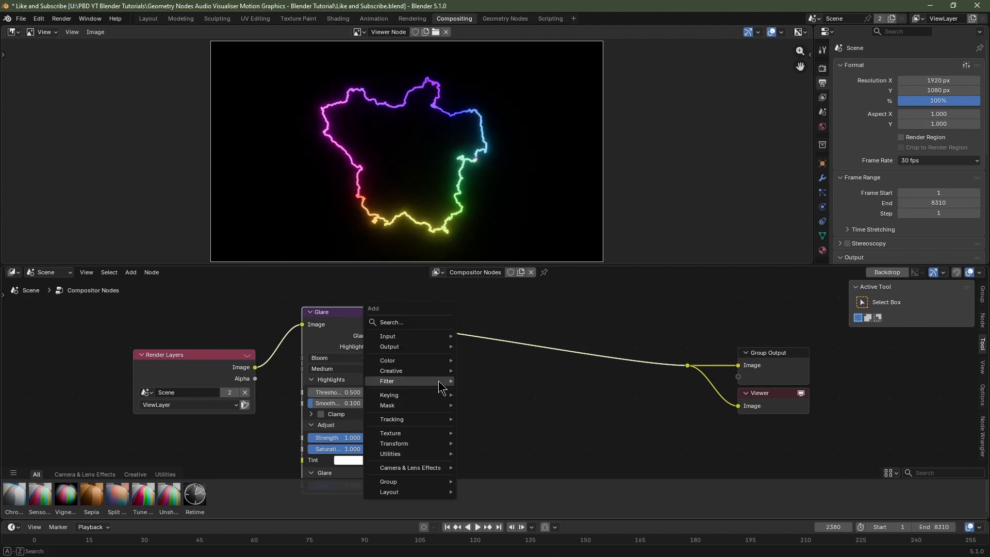
{"action": "mouse_move", "coordinate": [440, 387]}
{"action": "mouse_move", "coordinate": [440, 363]}
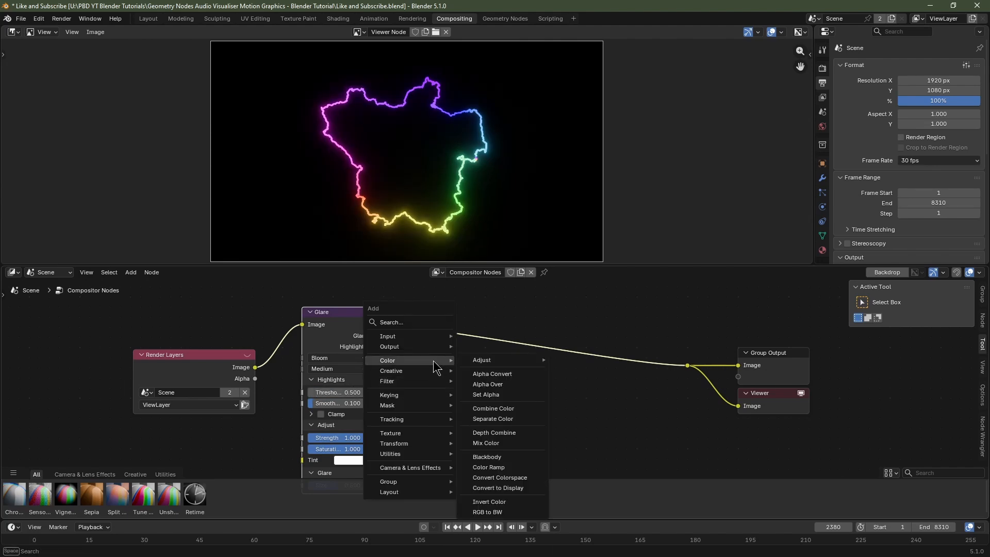
{"action": "left_click", "coordinate": [500, 446]}
{"action": "left_click", "coordinate": [480, 431]}
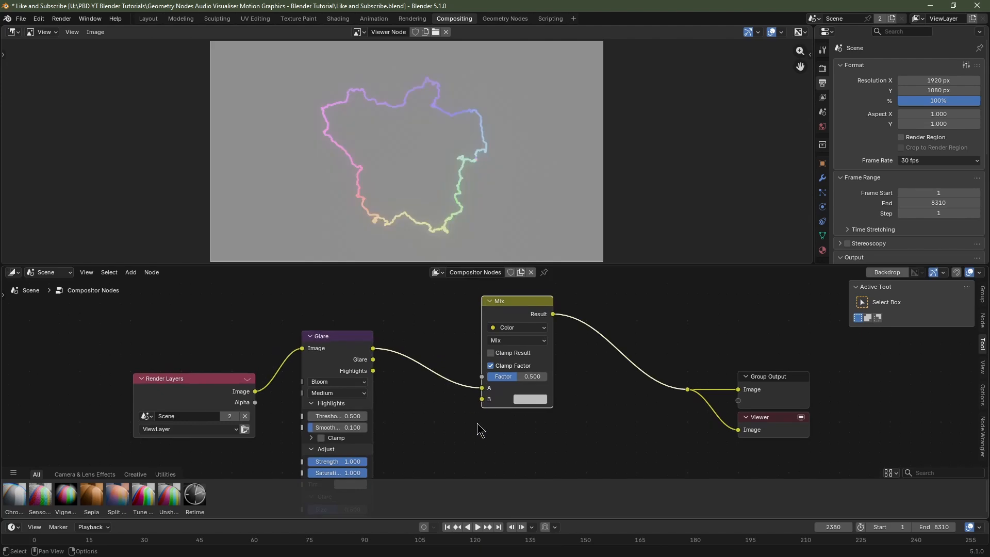
{"action": "left_click_drag", "start_coordinate": [255, 392], "coordinate": [482, 399]}
Insert a duplicate of the Glare node into the Mix node's B link and set it to Sun Beams
{"action": "middle_click_drag", "start_coordinate": [432, 442], "coordinate": [406, 410]}
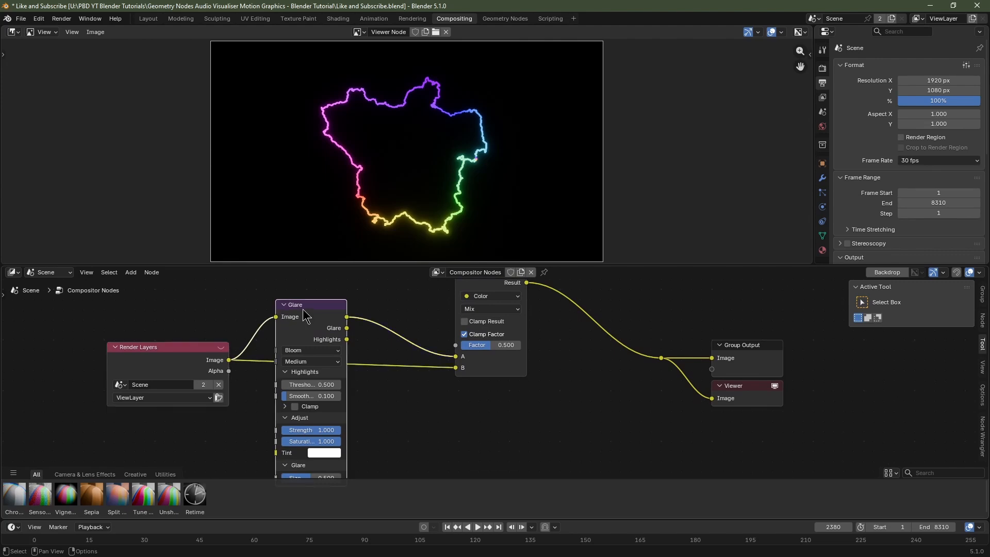
{"action": "key", "text": "shift+d"}
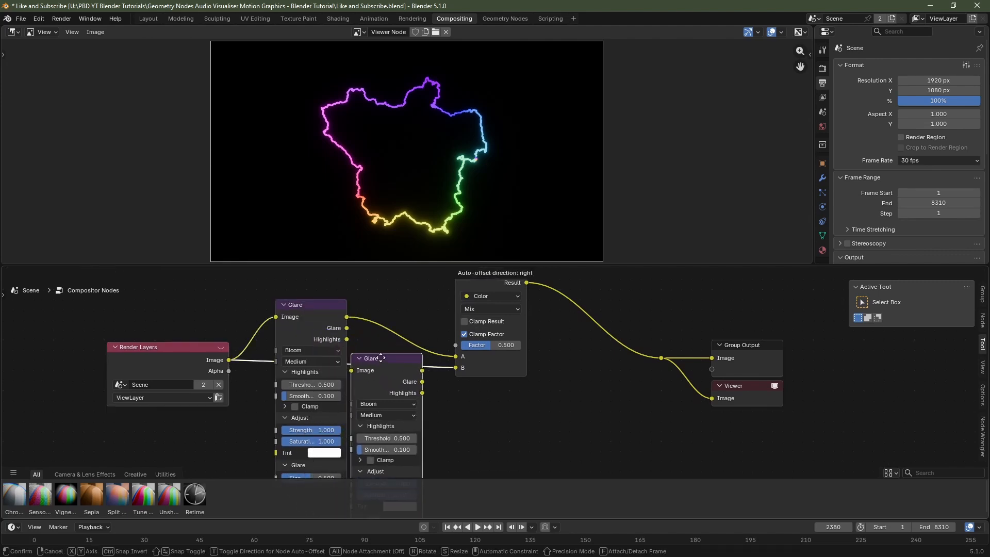
{"action": "left_click", "coordinate": [399, 381]}
{"action": "middle_click_drag", "start_coordinate": [449, 432], "coordinate": [453, 373]}
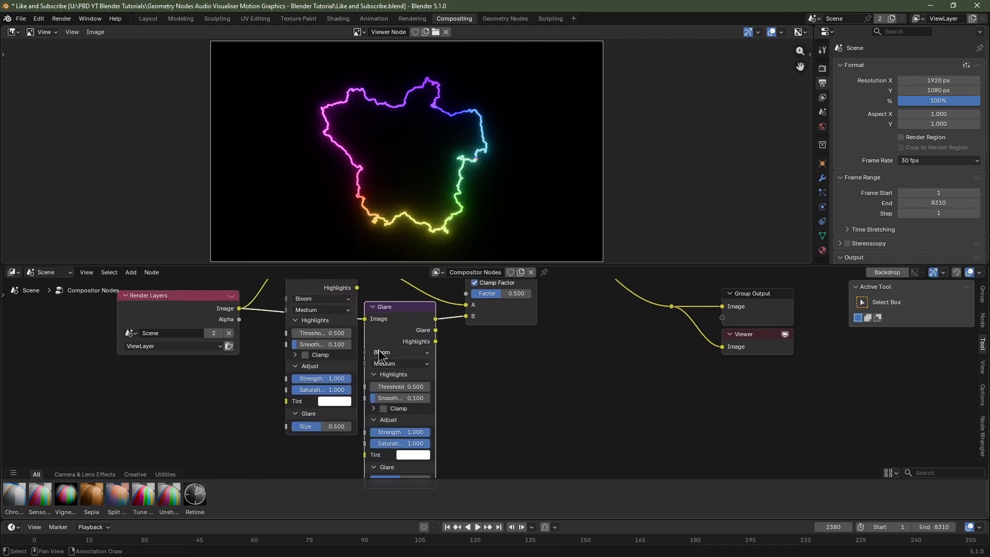
{"action": "left_click", "coordinate": [382, 352]}
{"action": "left_click", "coordinate": [389, 433]}
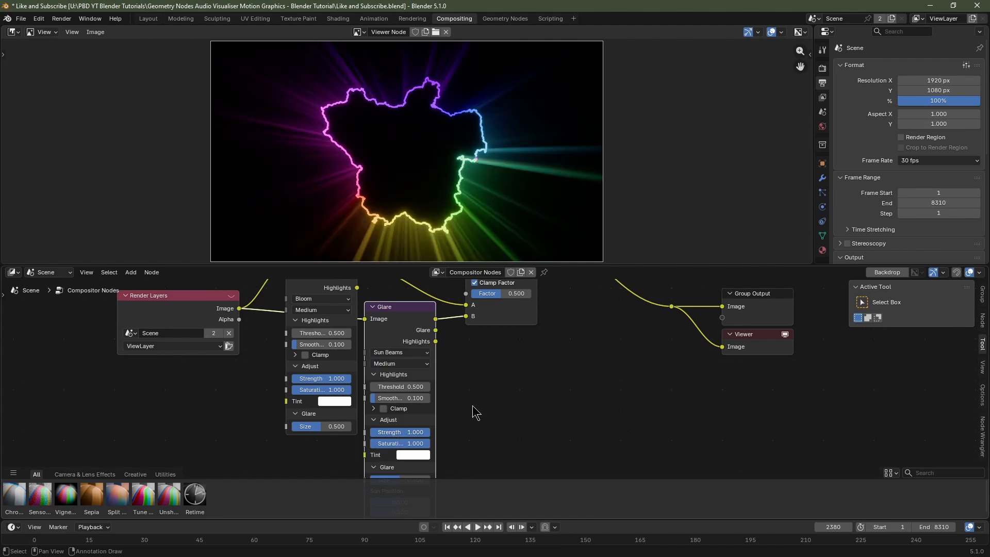
Feed the Mix node's B input from the Sun Beams node's Glare output instead of its Image output
{"action": "middle_click_drag", "start_coordinate": [471, 409], "coordinate": [414, 451]}
{"action": "scroll", "coordinate": [414, 451], "scroll_direction": "up", "scroll_amount": 1}
{"action": "left_click_drag", "start_coordinate": [365, 388], "coordinate": [401, 372]}
{"action": "scroll", "coordinate": [495, 397], "scroll_direction": "down", "scroll_amount": 1}
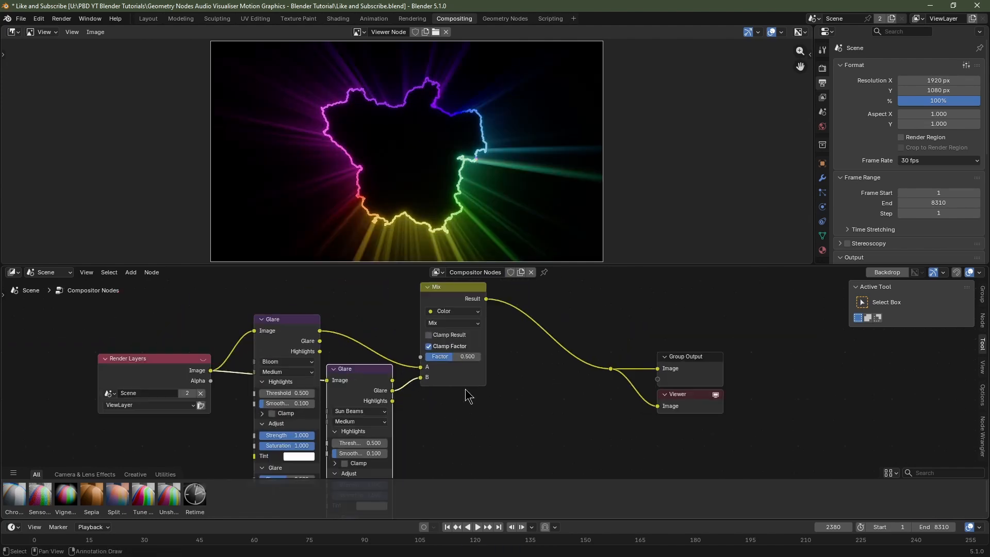
Move the Mix node away from the Glare nodes and set its blending mode to Add
{"action": "left_click_drag", "start_coordinate": [448, 296], "coordinate": [529, 312]}
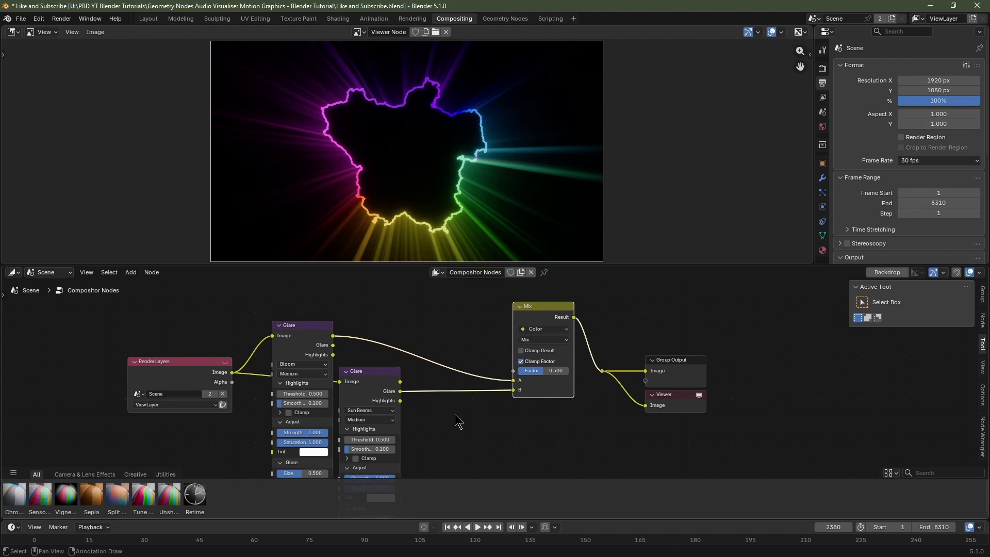
{"action": "scroll", "coordinate": [457, 423], "scroll_direction": "up", "scroll_amount": 1}
{"action": "left_click", "coordinate": [501, 340]}
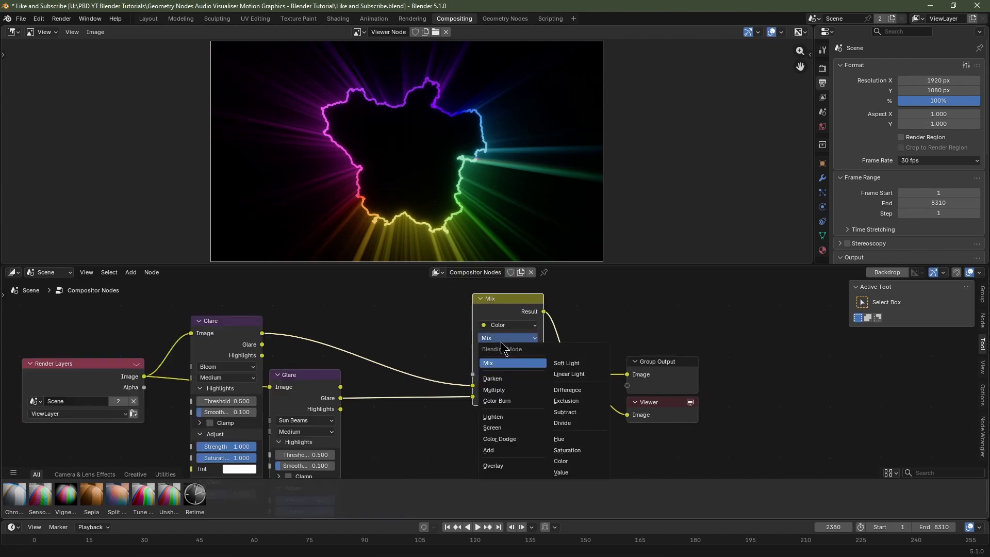
{"action": "left_click", "coordinate": [499, 453]}
Duplicate the Sun Beams Glare node with its input link and feed the duplicate's Glare output into the Add node's B input
{"action": "middle_click_drag", "start_coordinate": [464, 439], "coordinate": [468, 401]}
{"action": "left_click", "coordinate": [338, 363]}
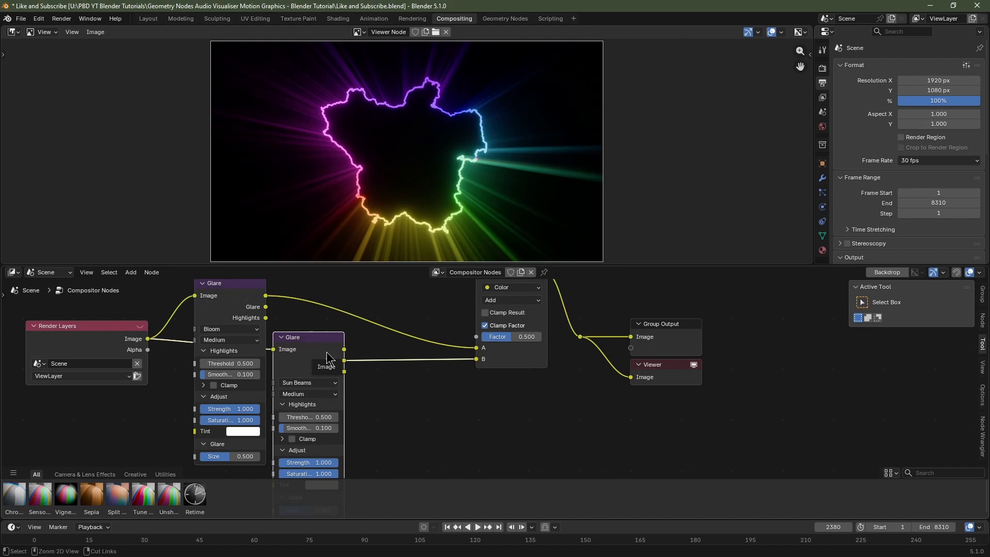
{"action": "key", "text": "shift+d"}
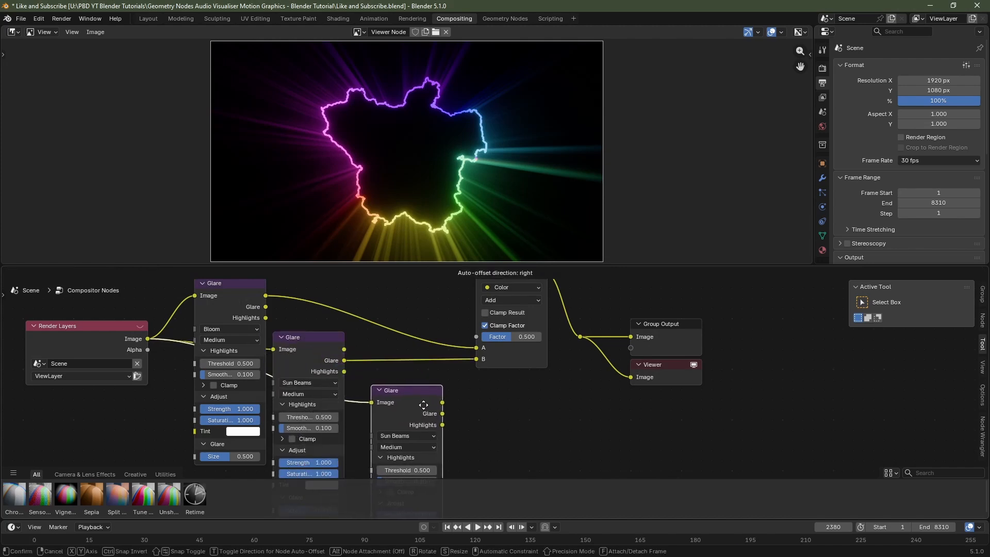
{"action": "left_click", "coordinate": [411, 410]}
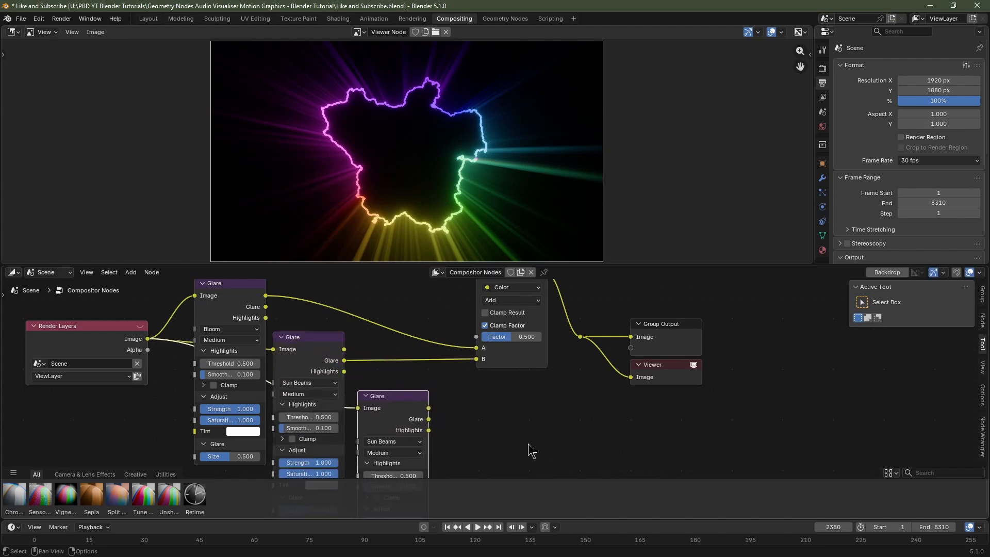
{"action": "middle_click_drag", "start_coordinate": [479, 449], "coordinate": [431, 406]}
{"action": "left_click_drag", "start_coordinate": [380, 376], "coordinate": [428, 317]}
{"action": "scroll", "coordinate": [524, 407], "scroll_direction": "down", "scroll_amount": 1}
{"action": "scroll", "coordinate": [523, 411], "scroll_direction": "down", "scroll_amount": 1}
{"action": "middle_click_drag", "start_coordinate": [493, 301], "coordinate": [475, 355]}
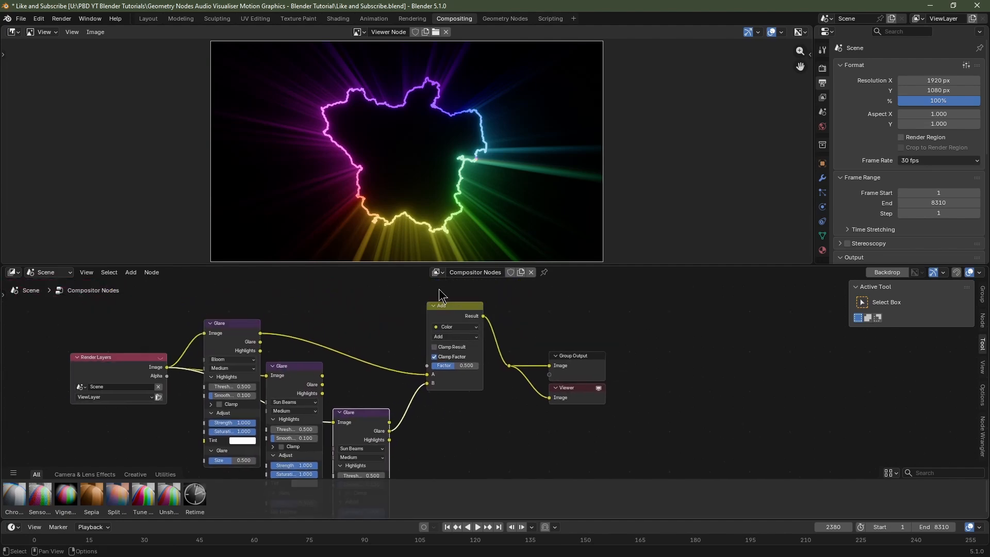
Shift the Add and output nodes aside and insert a Blur node between the duplicated Sun Beams node and the Add node
{"action": "left_click_drag", "start_coordinate": [438, 289], "coordinate": [628, 417]}
{"action": "left_click_drag", "start_coordinate": [573, 393], "coordinate": [706, 374]}
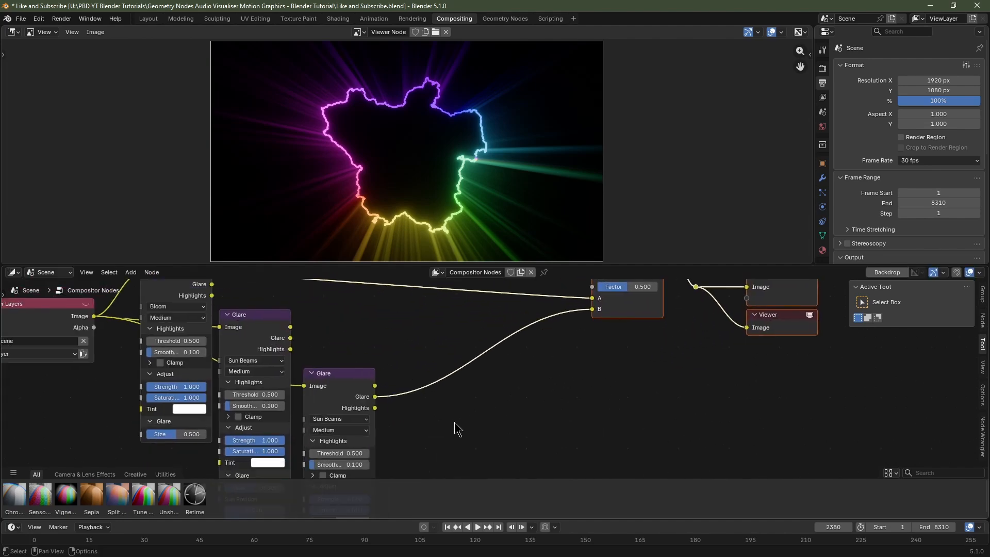
{"action": "key", "text": "shift+a"}
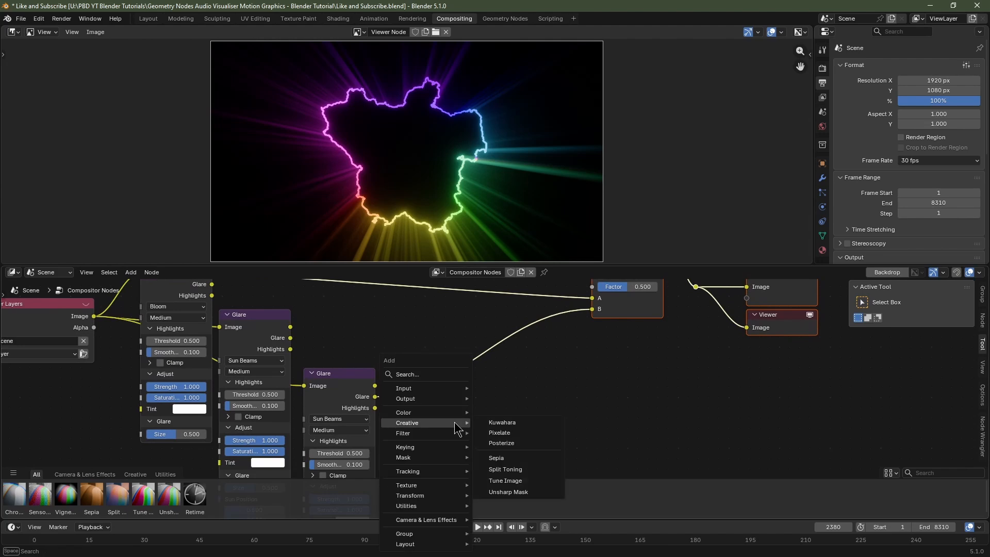
{"action": "type", "text": "blu"}
{"action": "left_click", "coordinate": [514, 447]}
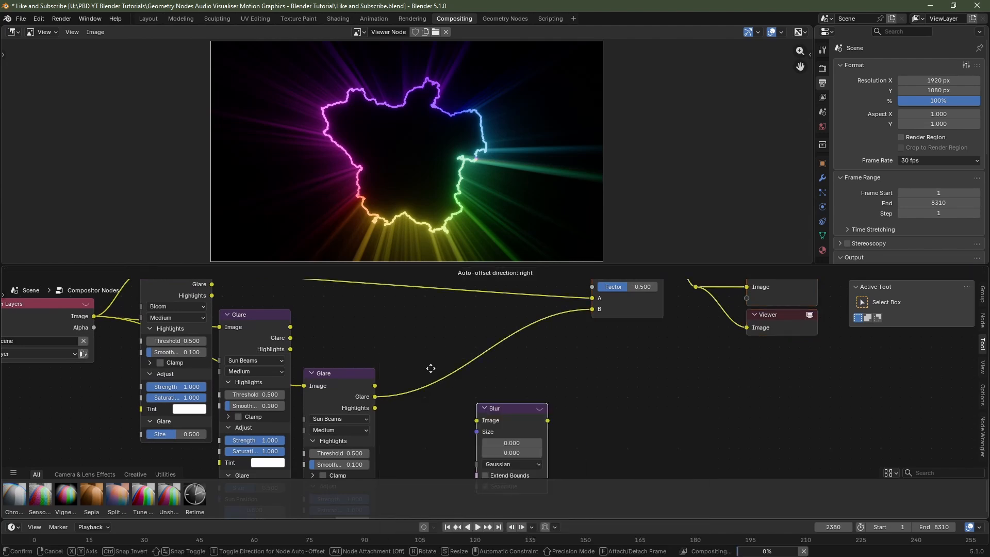
{"action": "left_click", "coordinate": [481, 443]}
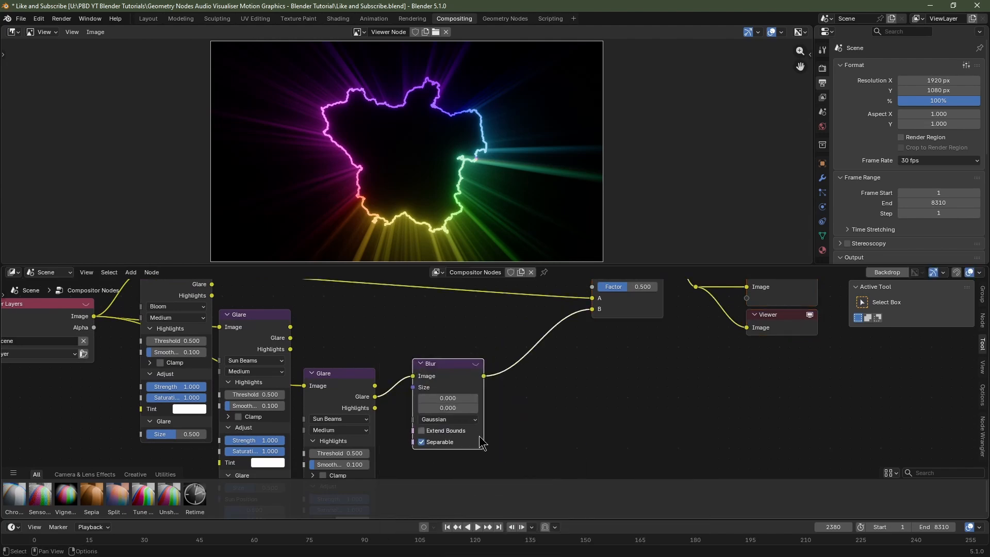
Set the Blur node to Fast Gaussian with a size of 25 on both axes
{"action": "left_click", "coordinate": [452, 420]}
{"action": "left_click", "coordinate": [444, 500]}
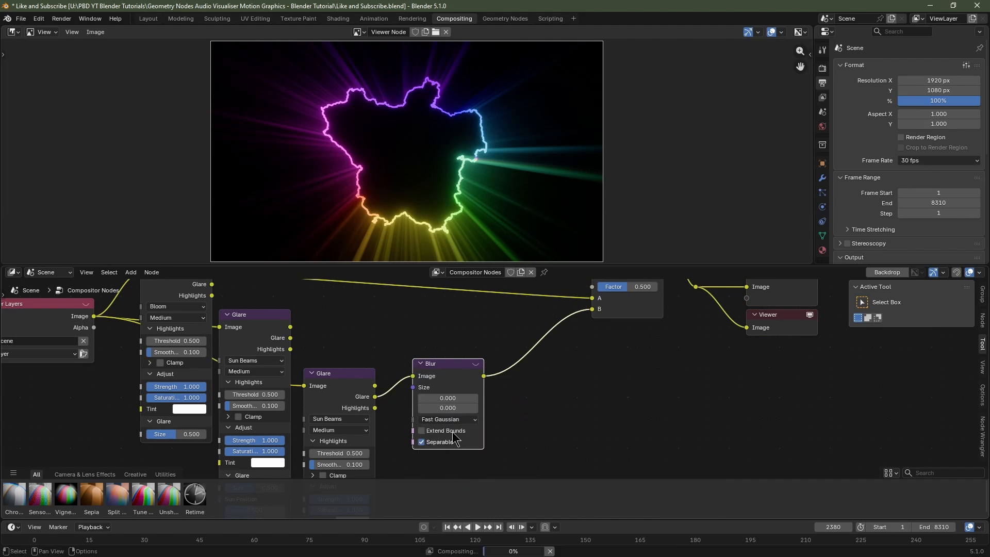
{"action": "left_click_drag", "start_coordinate": [453, 398], "coordinate": [454, 398]}
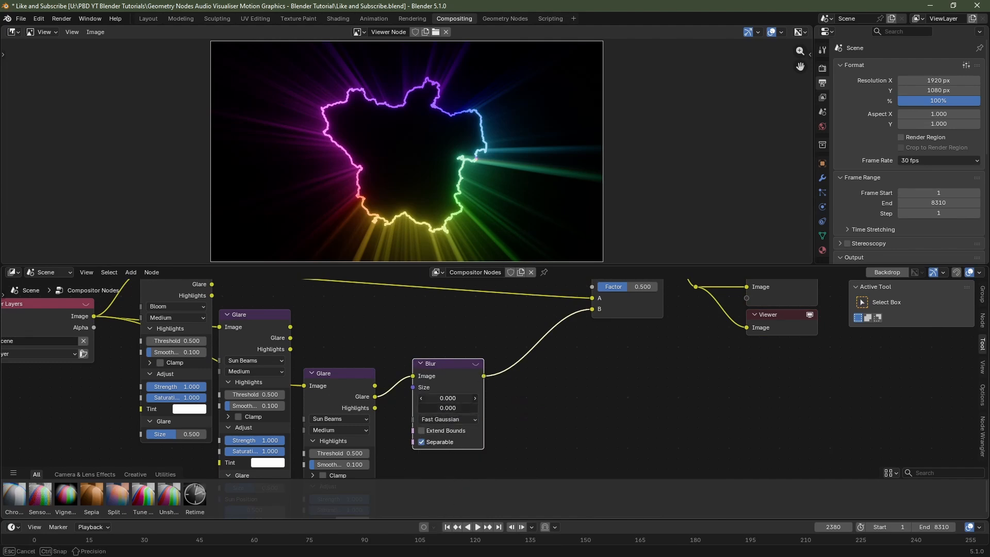
{"action": "key", "text": "Return"}
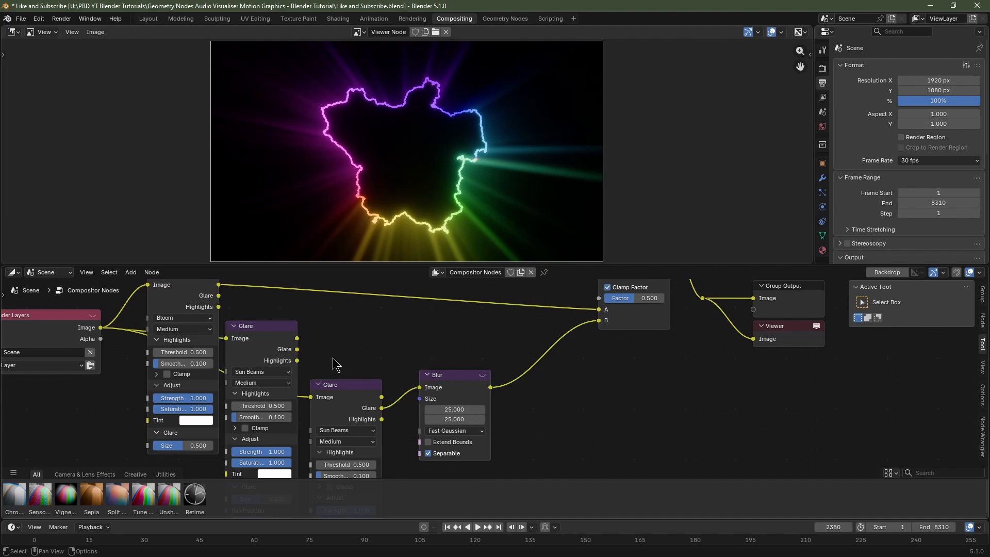
Cut the Blur node's link to the Add node and connect the first Sun Beams node's Glare output to B instead
{"action": "scroll", "coordinate": [517, 382], "scroll_direction": "up", "scroll_amount": 2}
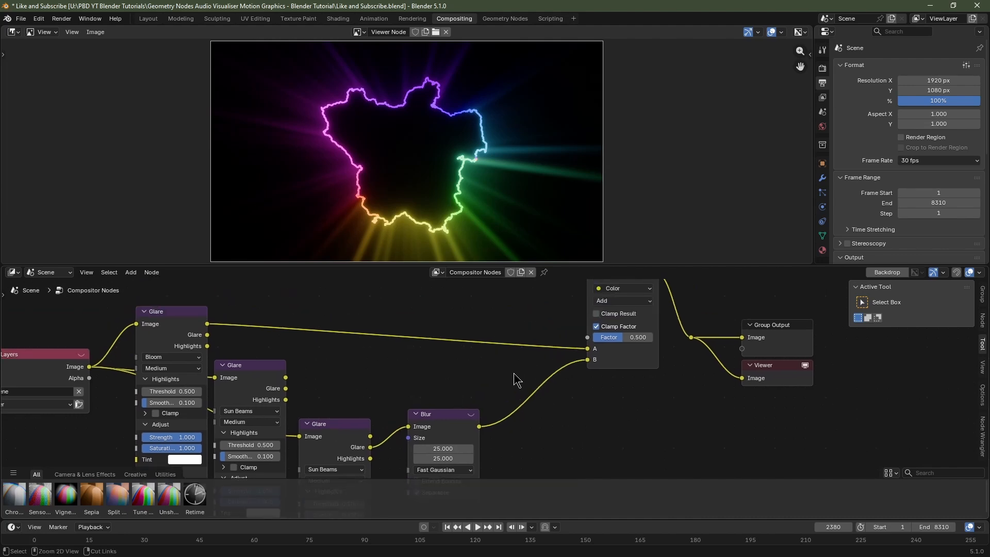
{"action": "right_click_drag", "start_coordinate": [514, 373], "coordinate": [567, 457], "text": "ctrl"}
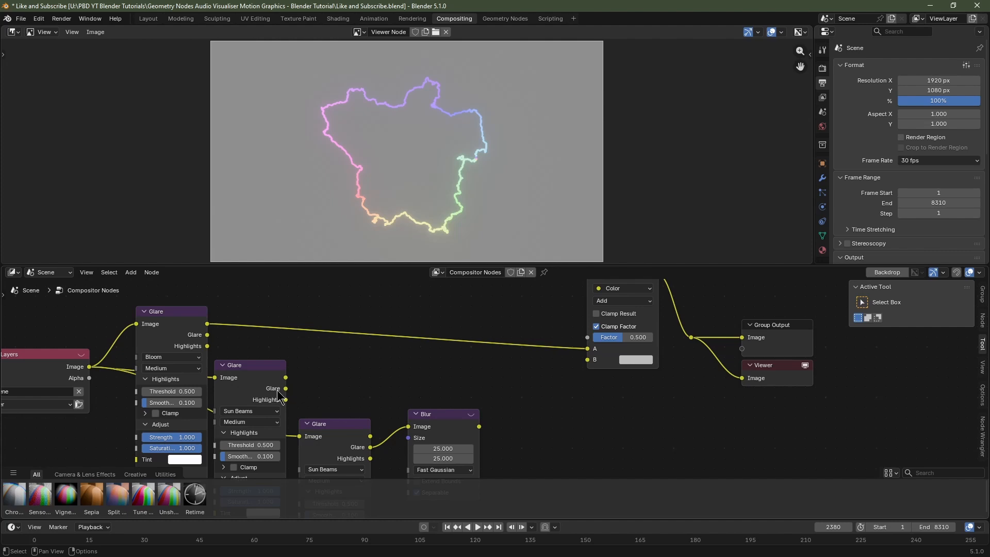
{"action": "left_click_drag", "start_coordinate": [283, 391], "coordinate": [591, 367]}
{"action": "scroll", "coordinate": [645, 403], "scroll_direction": "down", "scroll_amount": 2}
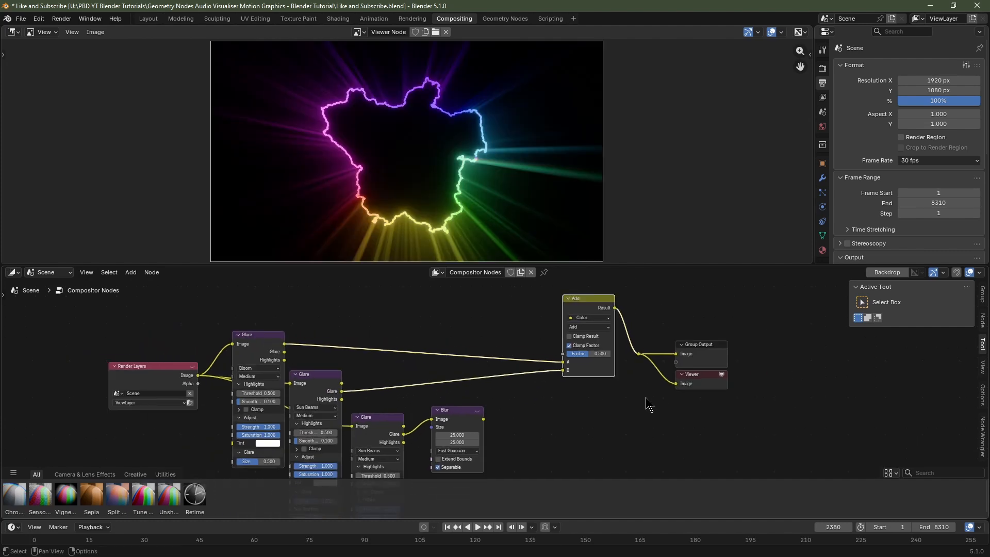
Insert a duplicate of the Add node into the B link and connect the Blur node's output to the duplicate's B input
{"action": "key", "text": "shift+d"}
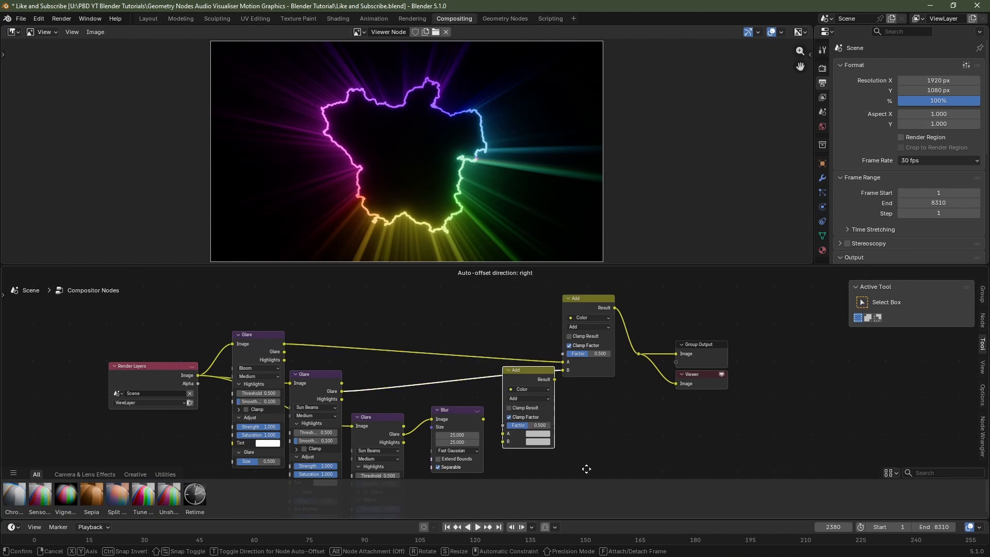
{"action": "left_click", "coordinate": [586, 469]}
{"action": "scroll", "coordinate": [531, 426], "scroll_direction": "up", "scroll_amount": 2}
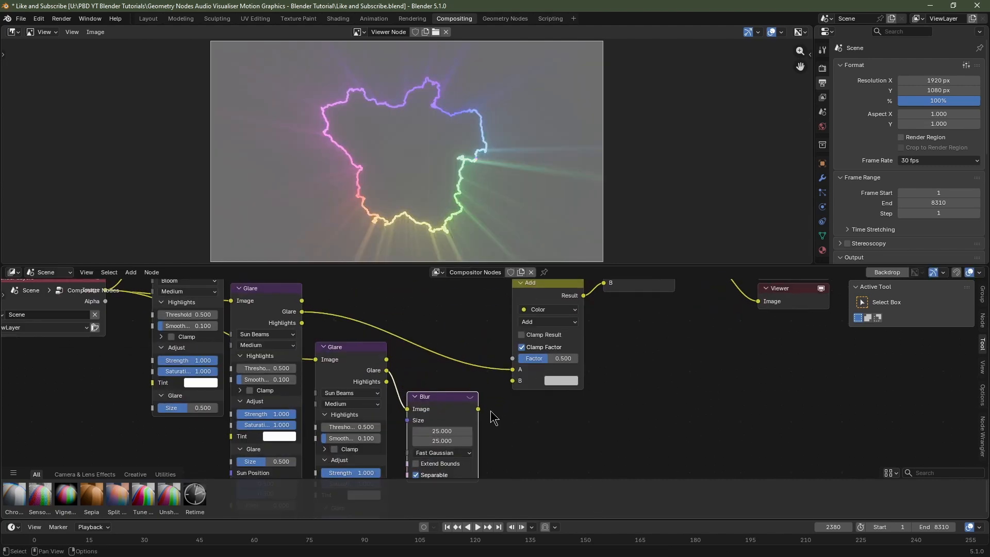
{"action": "left_click_drag", "start_coordinate": [478, 409], "coordinate": [512, 380]}
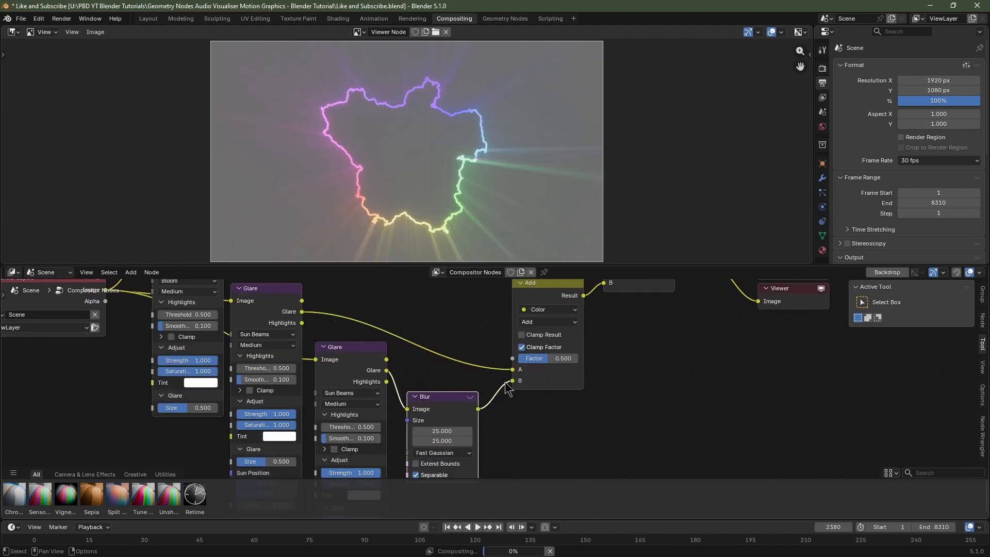
{"action": "middle_click_drag", "start_coordinate": [643, 361], "coordinate": [617, 423]}
Raise the duplicated Add node's factor, set the final Add node's factor to 1.000, and enlarge the viewer area
{"action": "left_click_drag", "start_coordinate": [532, 420], "coordinate": [490, 422]}
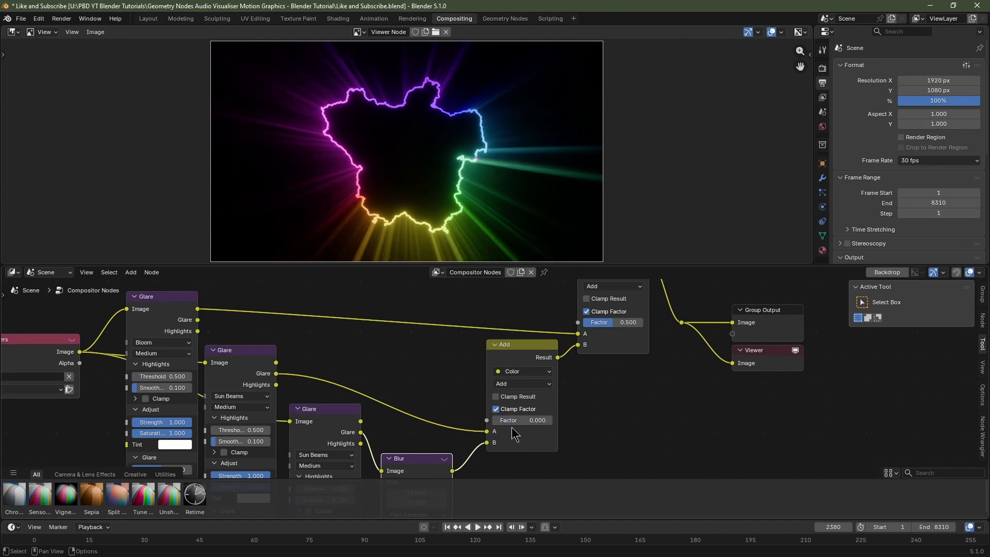
{"action": "left_click", "coordinate": [532, 421]}
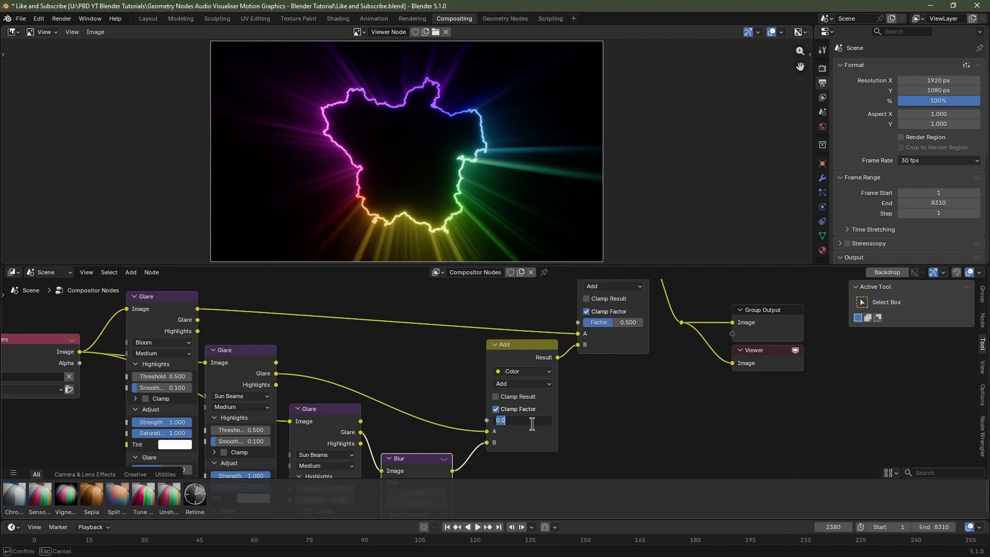
{"action": "key", "text": "Return"}
{"action": "middle_click_drag", "start_coordinate": [534, 282], "coordinate": [468, 343]}
{"action": "scroll", "coordinate": [468, 343], "scroll_direction": "up", "scroll_amount": 4}
{"action": "left_click", "coordinate": [559, 296]}
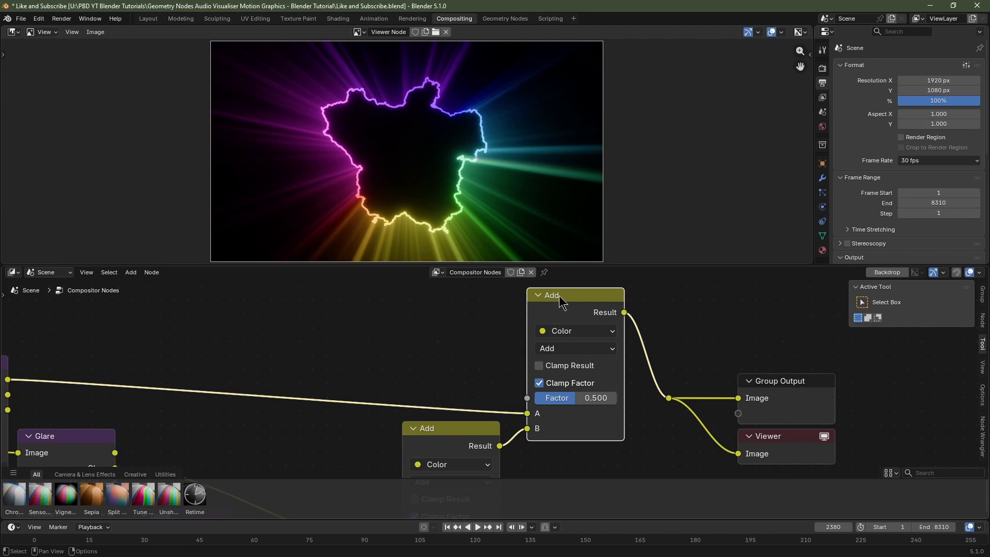
{"action": "left_click_drag", "start_coordinate": [577, 391], "coordinate": [620, 406]}
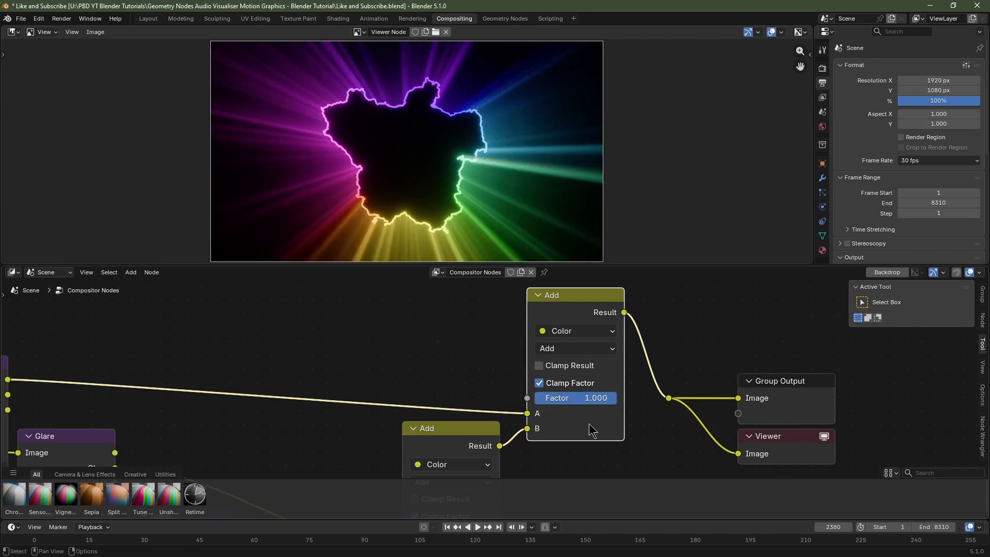
{"action": "scroll", "coordinate": [511, 381], "scroll_direction": "down", "scroll_amount": 4}
{"action": "left_click_drag", "start_coordinate": [449, 265], "coordinate": [464, 385]}
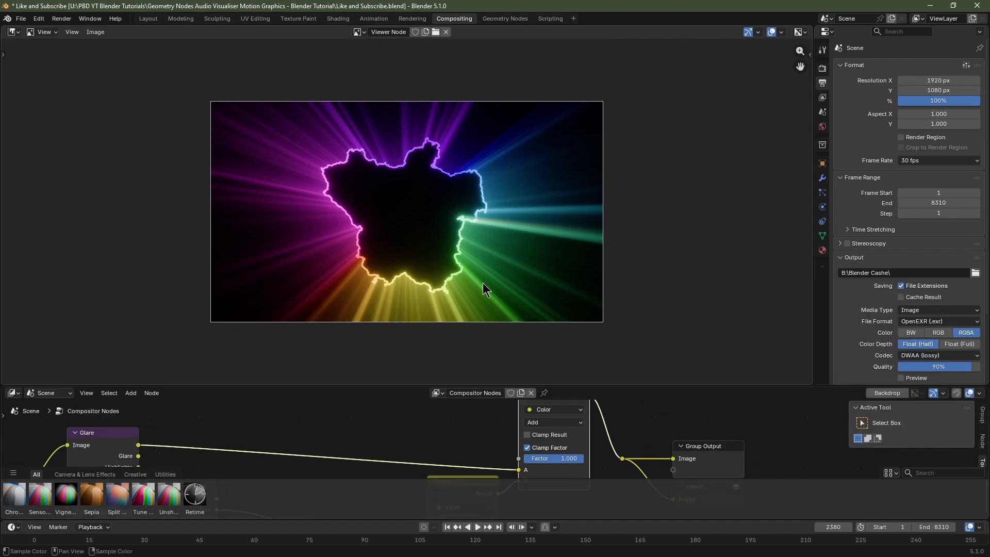
In the Layout workspace, set the viewport compositor to Camera and hide the viewport overlays
{"action": "left_click", "coordinate": [148, 19]}
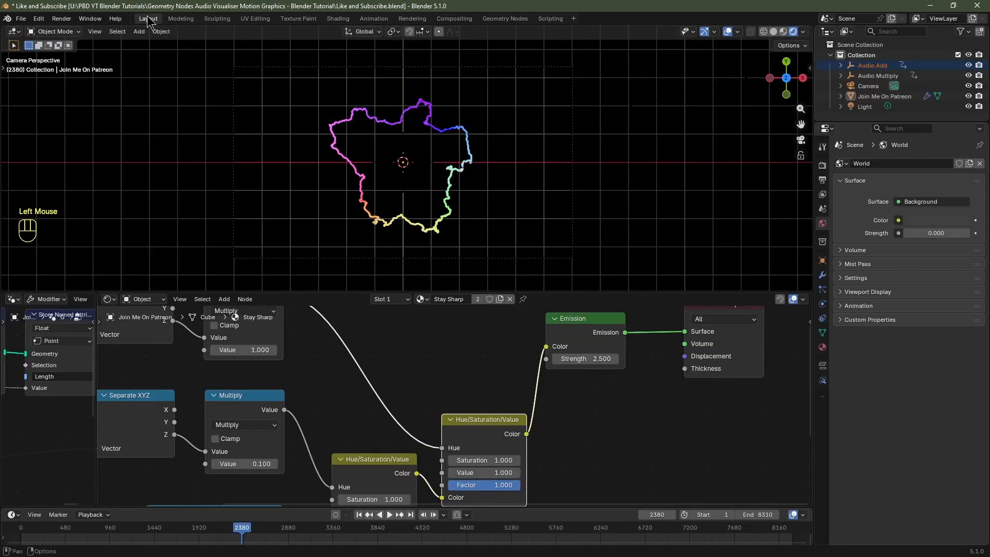
{"action": "left_click", "coordinate": [340, 67]}
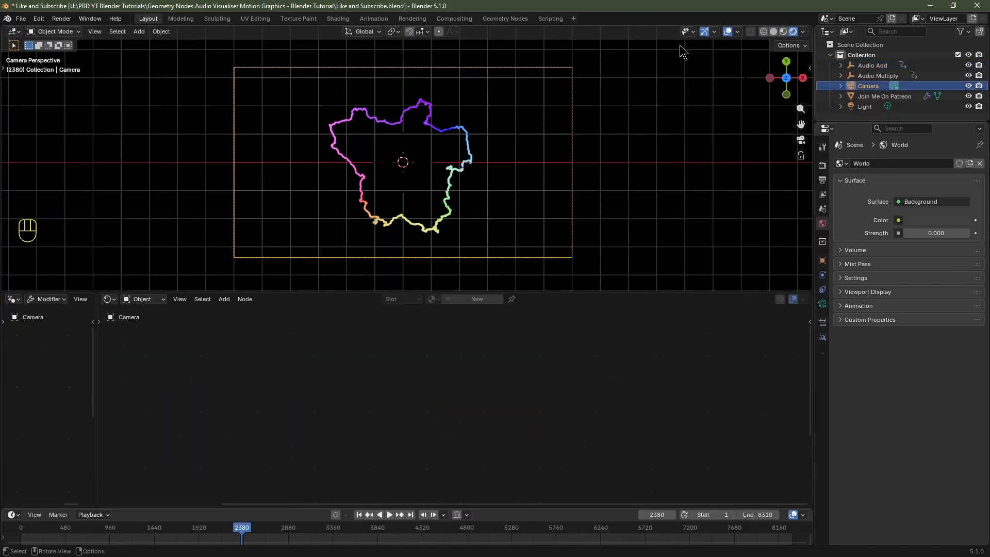
{"action": "left_click", "coordinate": [804, 32]}
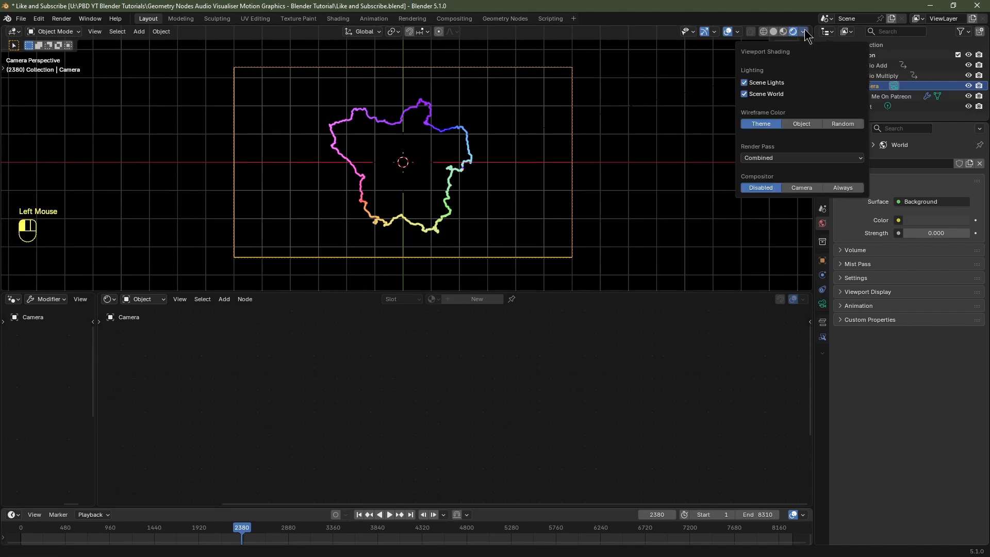
{"action": "left_click", "coordinate": [802, 189]}
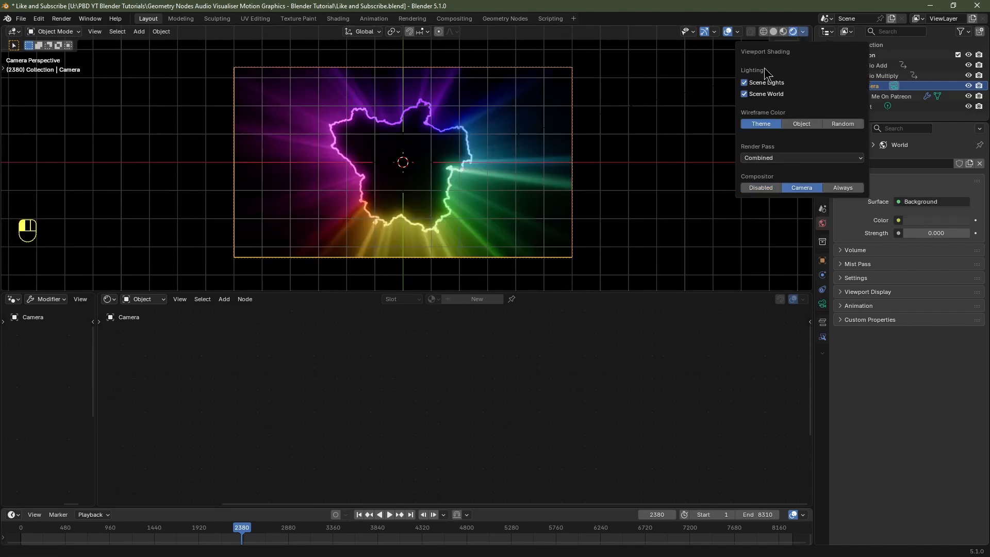
{"action": "left_click", "coordinate": [737, 32]}
{"action": "left_click", "coordinate": [727, 33]}
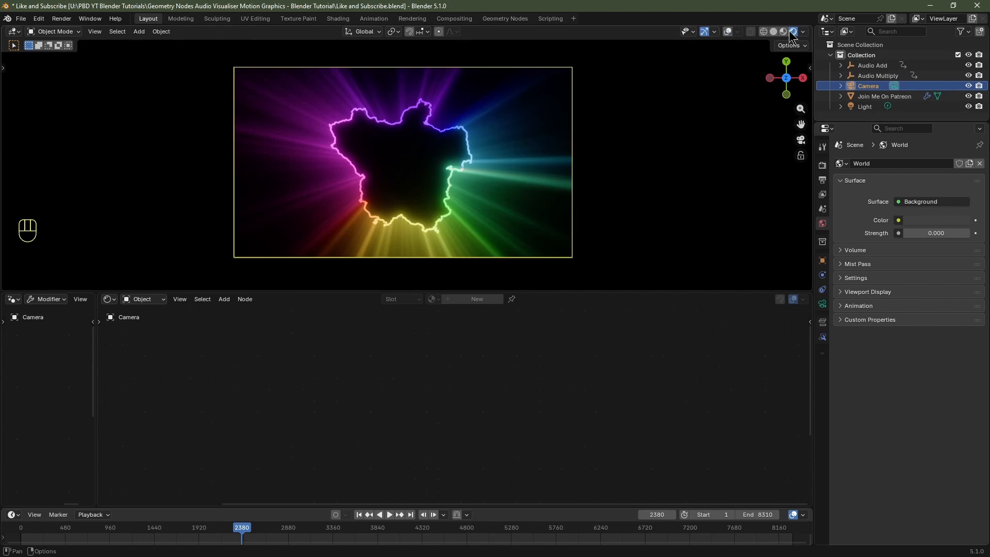
Set the camera's Z location to 10 m
{"action": "left_click", "coordinate": [866, 88]}
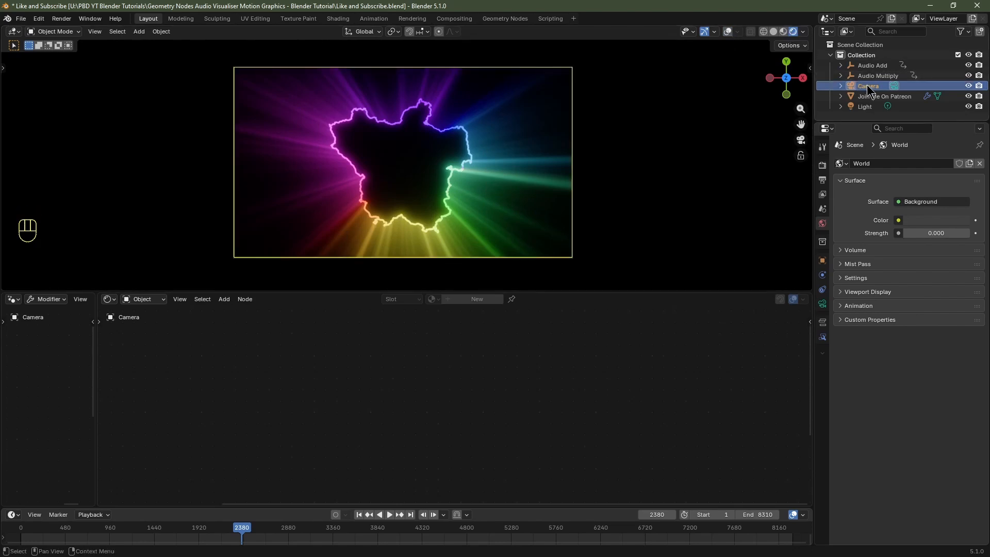
{"action": "left_click", "coordinate": [823, 262]}
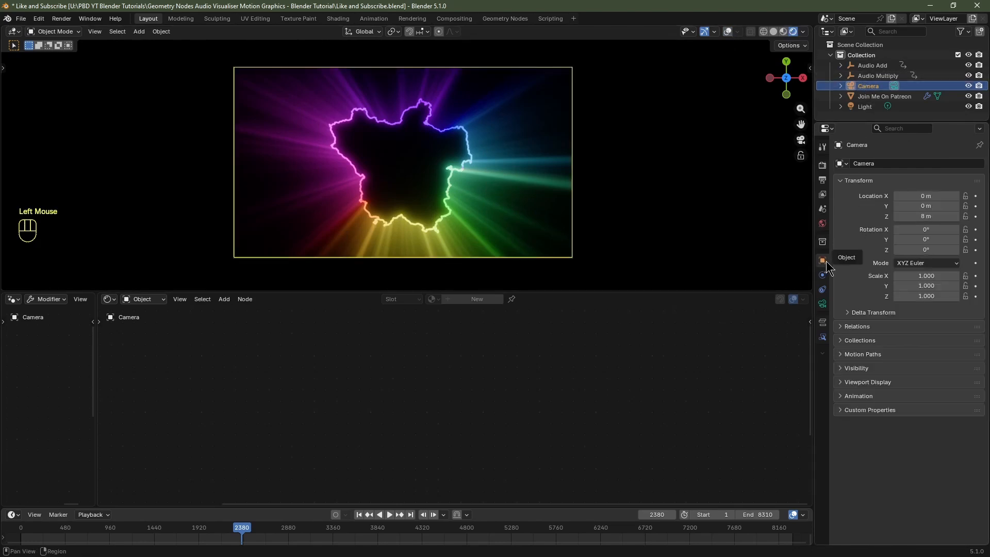
{"action": "left_click", "coordinate": [930, 217], "text": "ctrl"}
{"action": "type", "text": "1"}
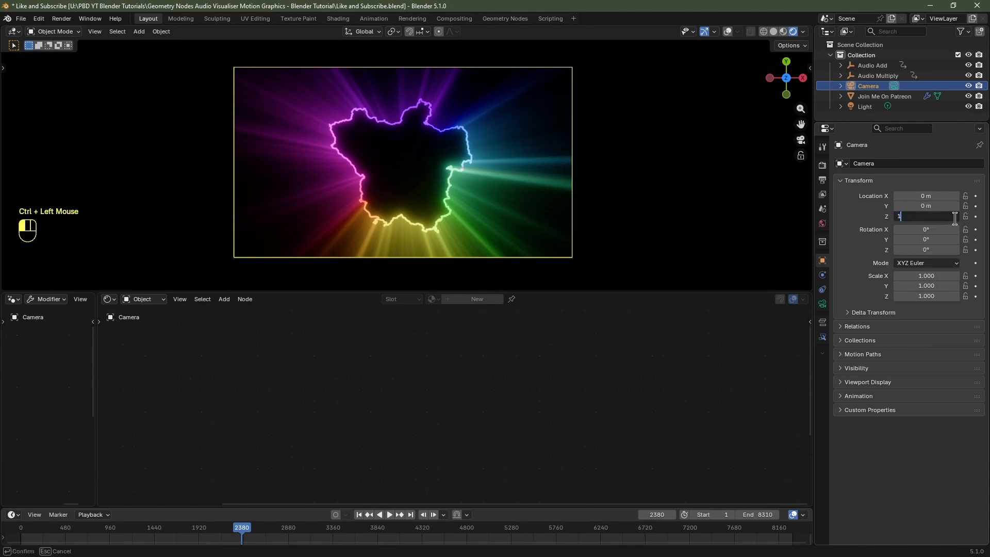
{"action": "type", "text": "0"}
{"action": "key", "text": "Return"}
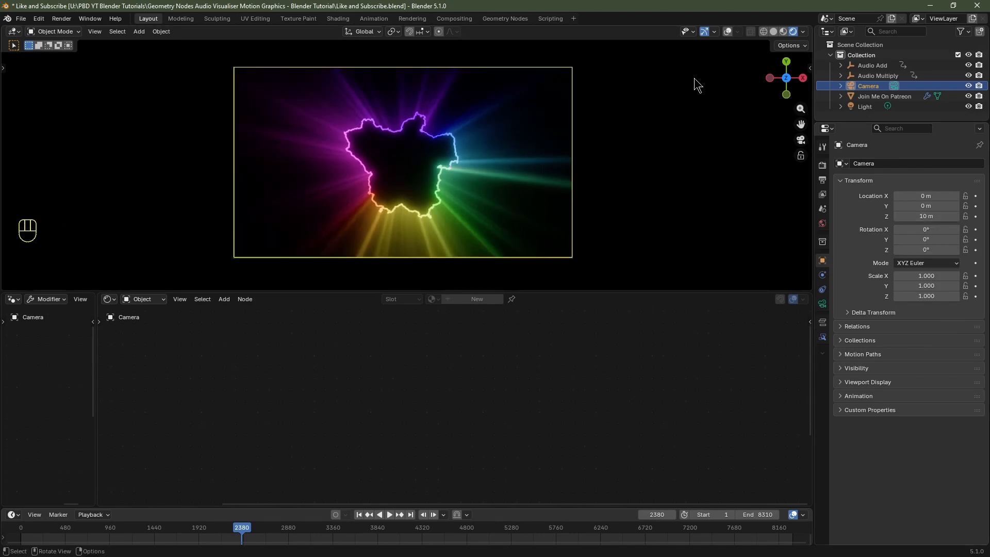
Switch the viewport to Material Preview shading with Scene Lights and Scene World enabled, and save the file
{"action": "left_click", "coordinate": [784, 32]}
{"action": "left_click", "coordinate": [804, 32]}
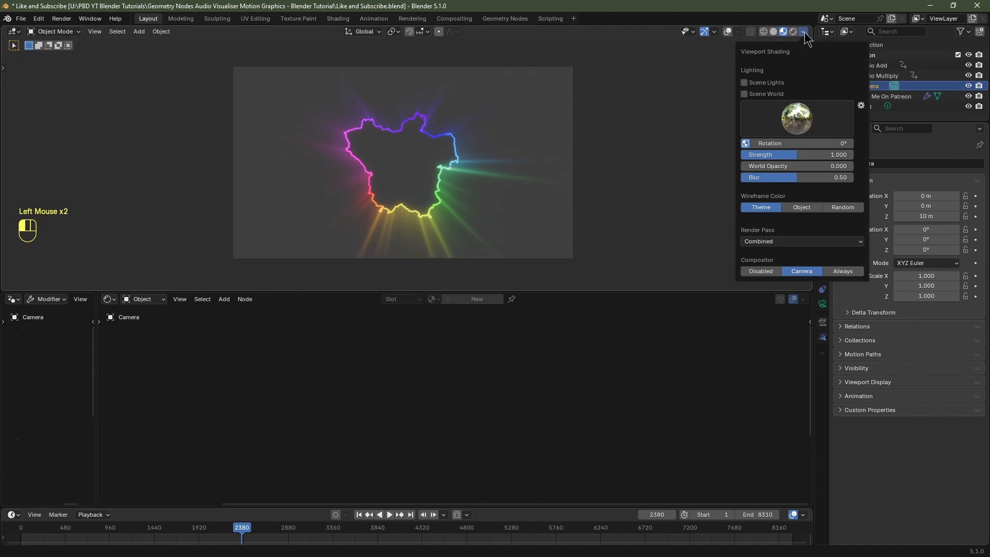
{"action": "left_click", "coordinate": [744, 83]}
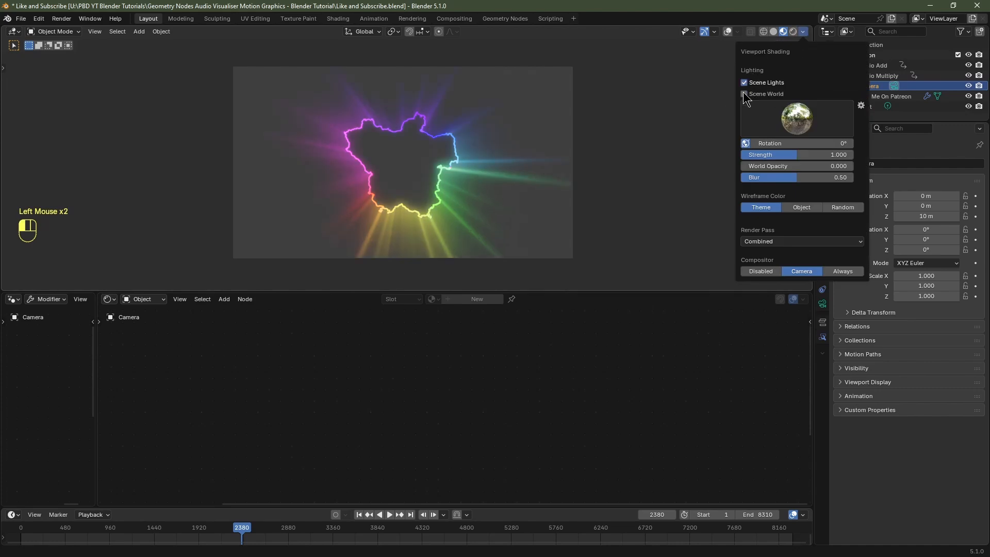
{"action": "left_click", "coordinate": [744, 94]}
{"action": "key", "text": "ctrl+s"}
{"action": "key", "text": "ctrl+s"}
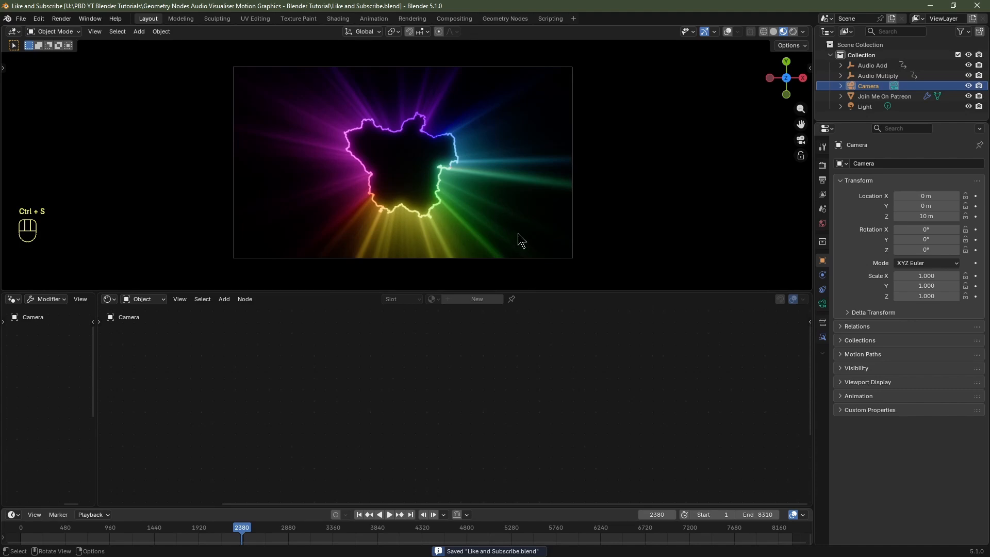
Set the render output path to the Level Up Cache folder
{"action": "left_click", "coordinate": [824, 180]}
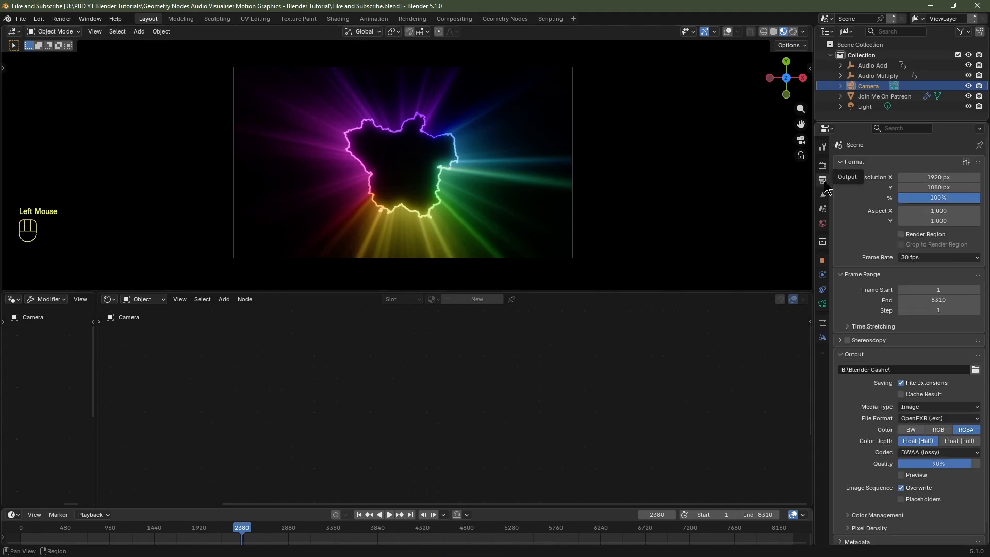
{"action": "scroll", "coordinate": [876, 206], "scroll_direction": "down", "scroll_amount": 1}
{"action": "left_click", "coordinate": [975, 352]}
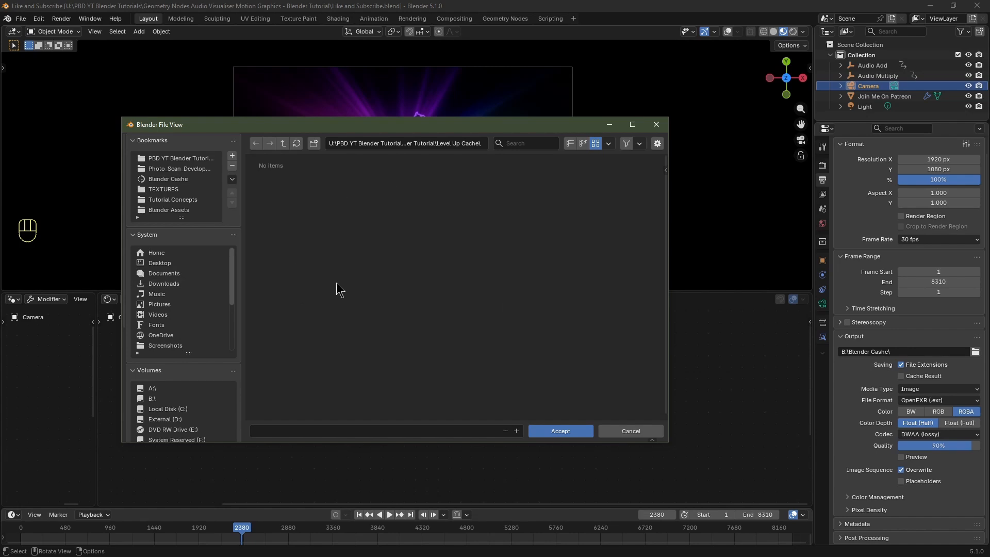
{"action": "left_click", "coordinate": [560, 430]}
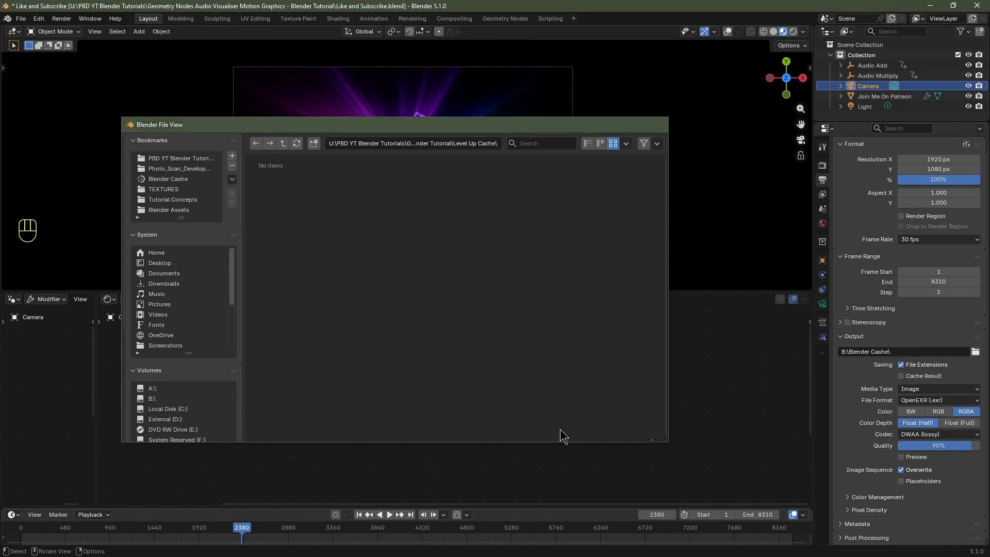
Set the render output to PNG format with RGB color and a color depth of 8
{"action": "left_click", "coordinate": [948, 401]}
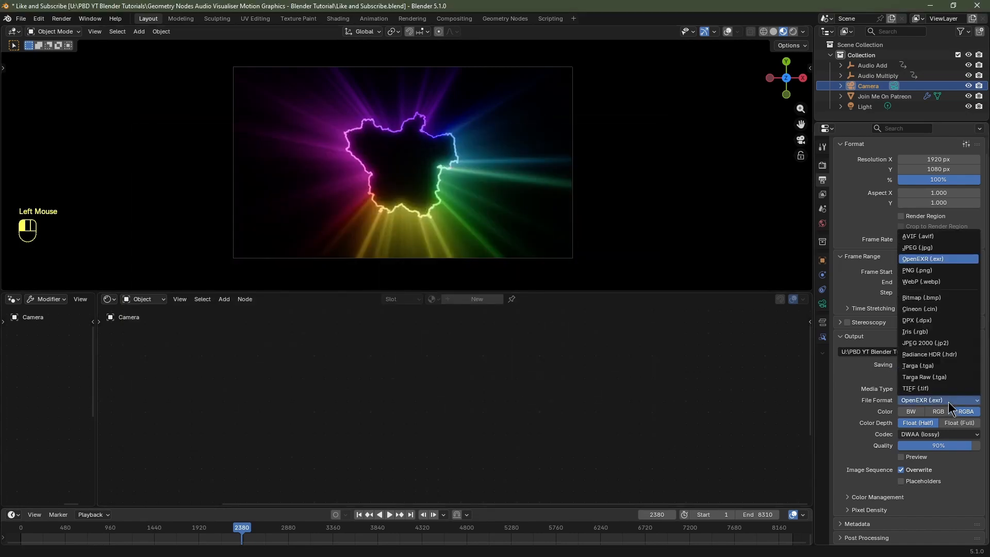
{"action": "left_click", "coordinate": [926, 269]}
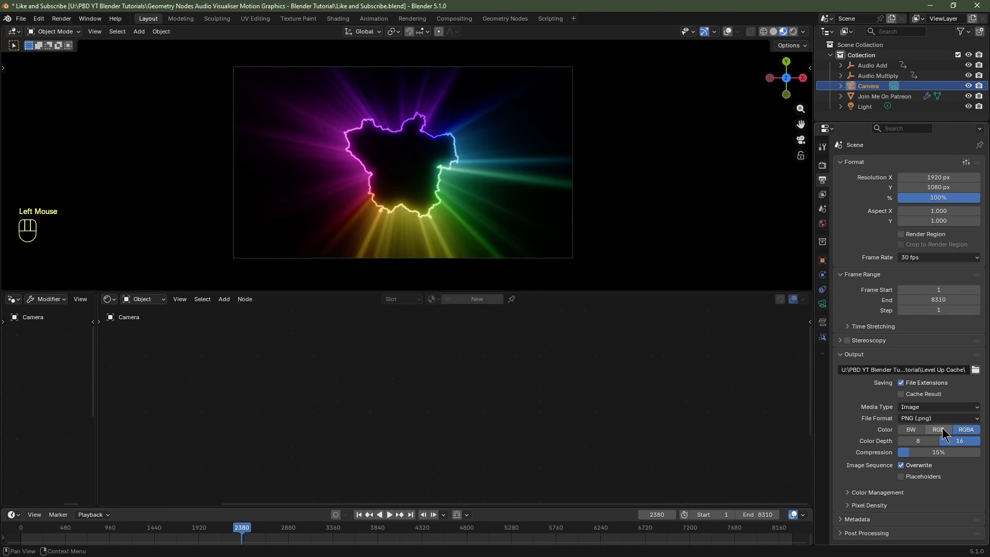
{"action": "left_click", "coordinate": [938, 430]}
{"action": "left_click", "coordinate": [923, 440]}
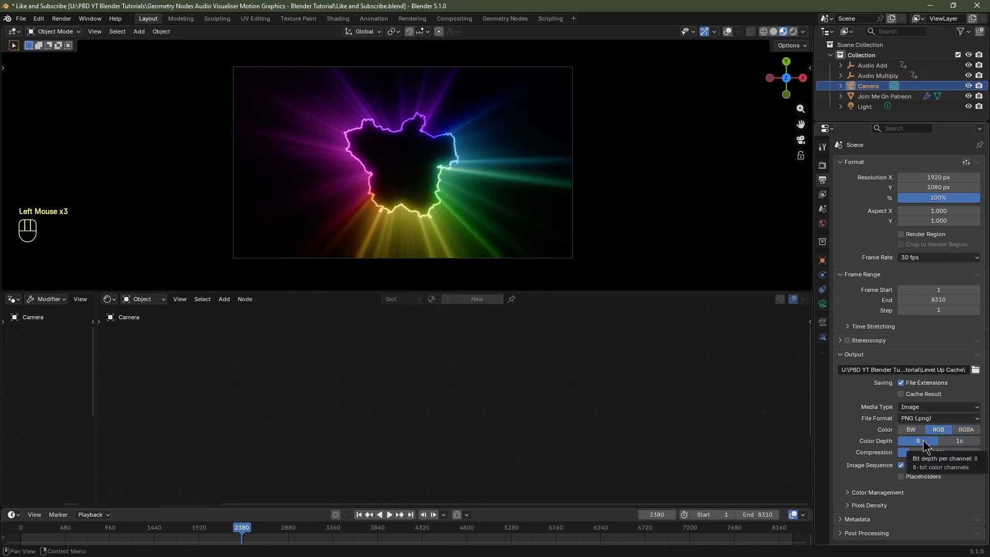
Change the render output's file format to OpenEXR and save the file
{"action": "left_click", "coordinate": [924, 419]}
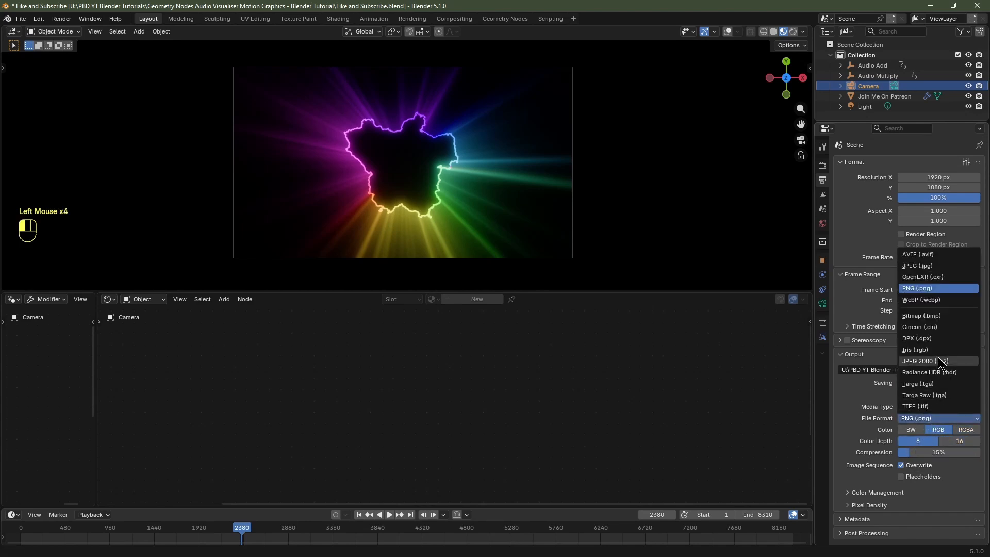
{"action": "left_click", "coordinate": [926, 277]}
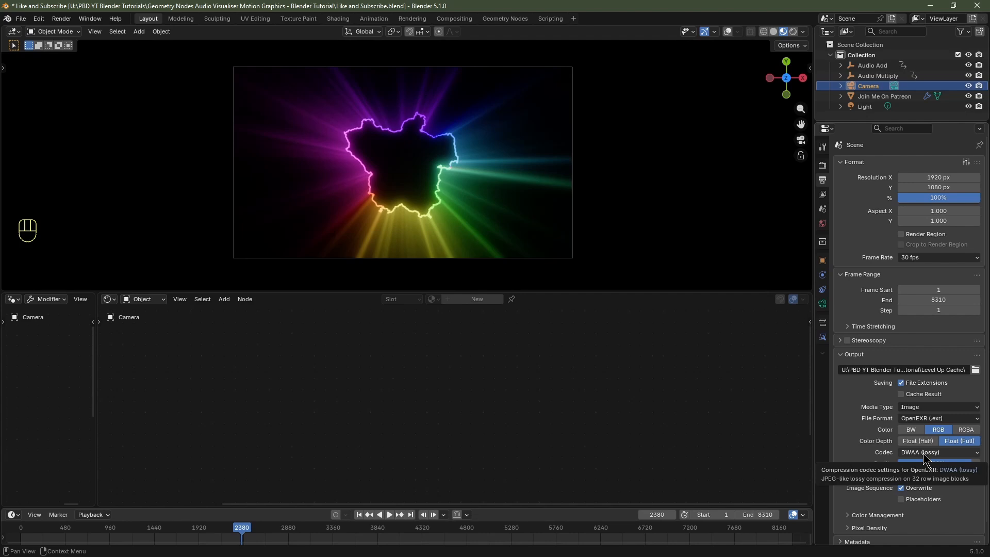
{"action": "key", "text": "ctrl+s"}
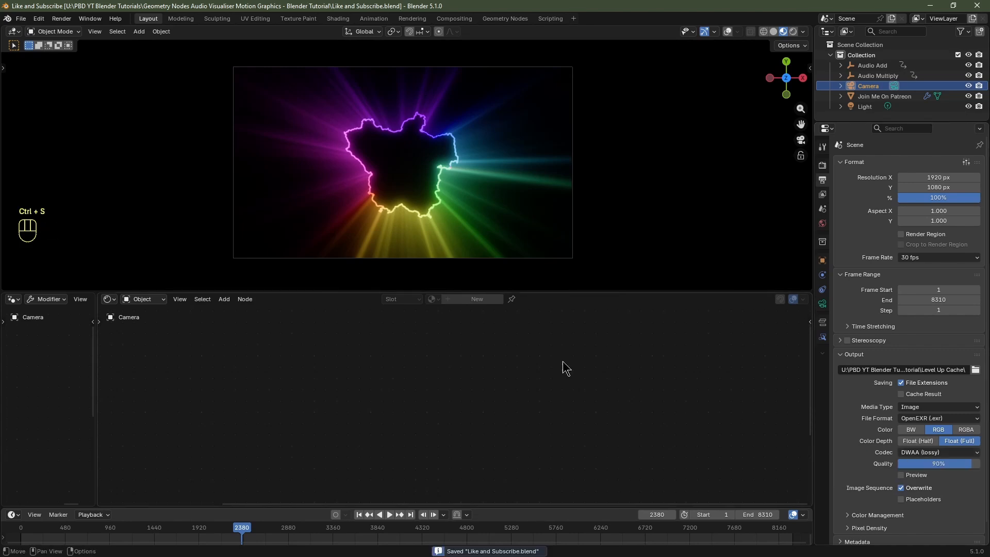